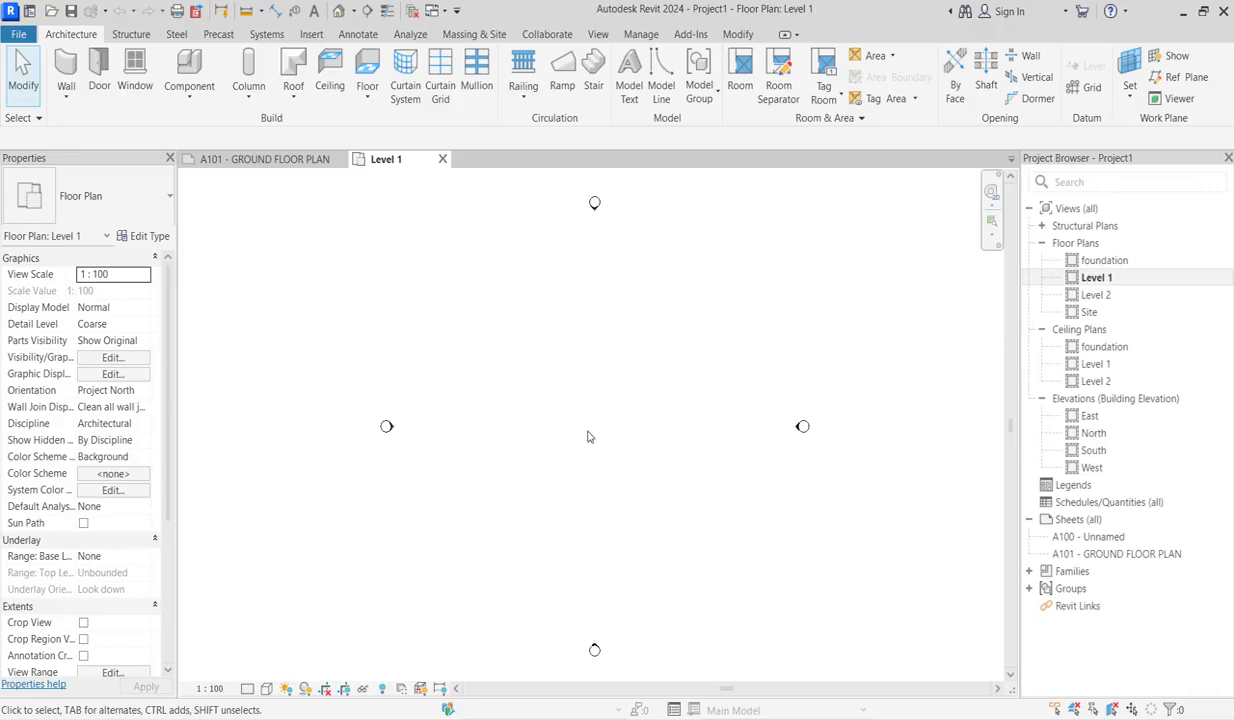
Step: Zoom in and out around the Level 1 floor plan
{"action": "scroll", "coordinate": [636, 345], "scroll_direction": "up", "scroll_amount": 1}
{"action": "scroll", "coordinate": [580, 430], "scroll_direction": "down", "scroll_amount": 1}
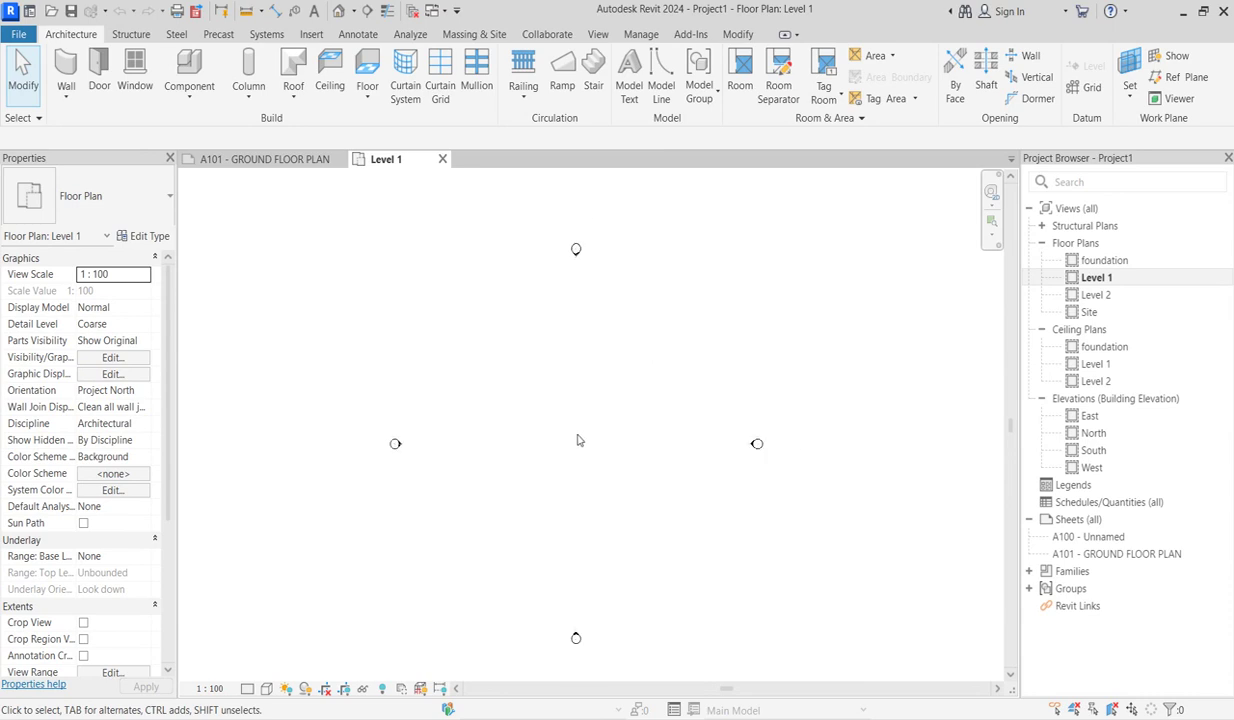
{"action": "scroll", "coordinate": [576, 345], "scroll_direction": "down", "scroll_amount": 1}
{"action": "scroll", "coordinate": [595, 340], "scroll_direction": "up", "scroll_amount": 2}
{"action": "scroll", "coordinate": [570, 424], "scroll_direction": "down", "scroll_amount": 2}
Step: Switch to the Level 2 floor plan from the Project Browser and zoom around it
{"action": "scroll", "coordinate": [570, 427], "scroll_direction": "up", "scroll_amount": 1}
{"action": "scroll", "coordinate": [595, 359], "scroll_direction": "down", "scroll_amount": 1}
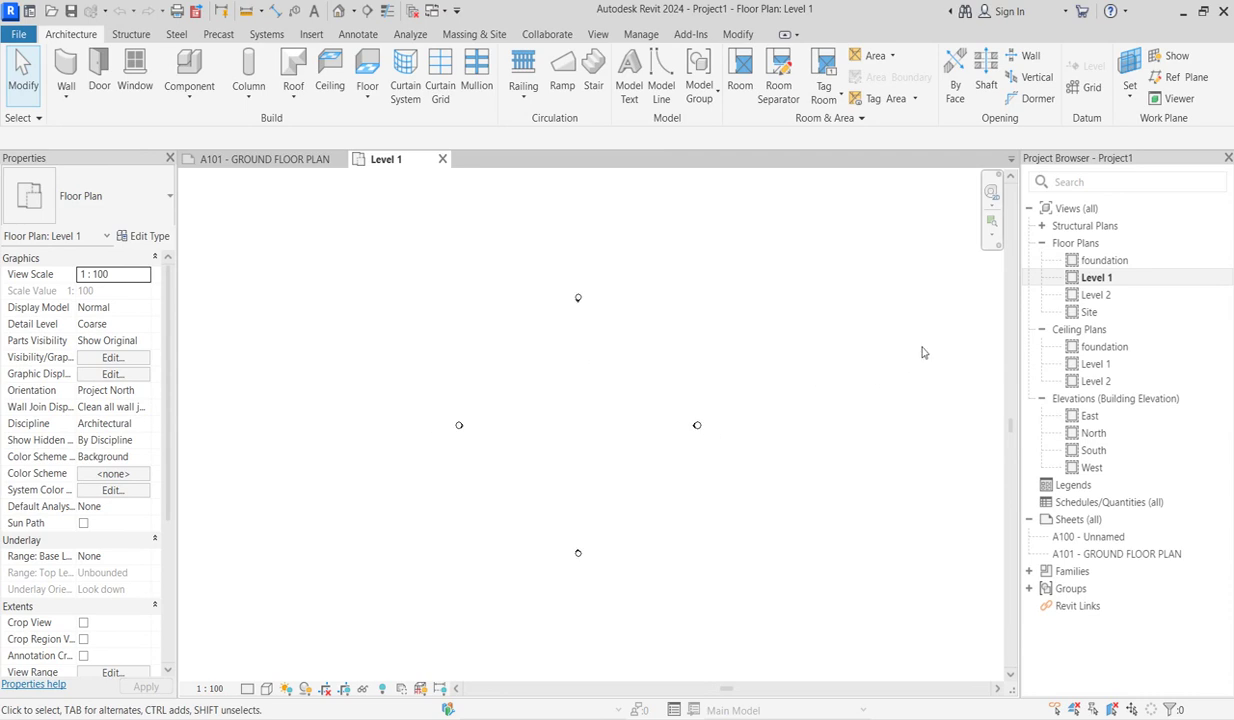
{"action": "left_click", "coordinate": [1095, 294]}
{"action": "scroll", "coordinate": [556, 384], "scroll_direction": "up", "scroll_amount": 5}
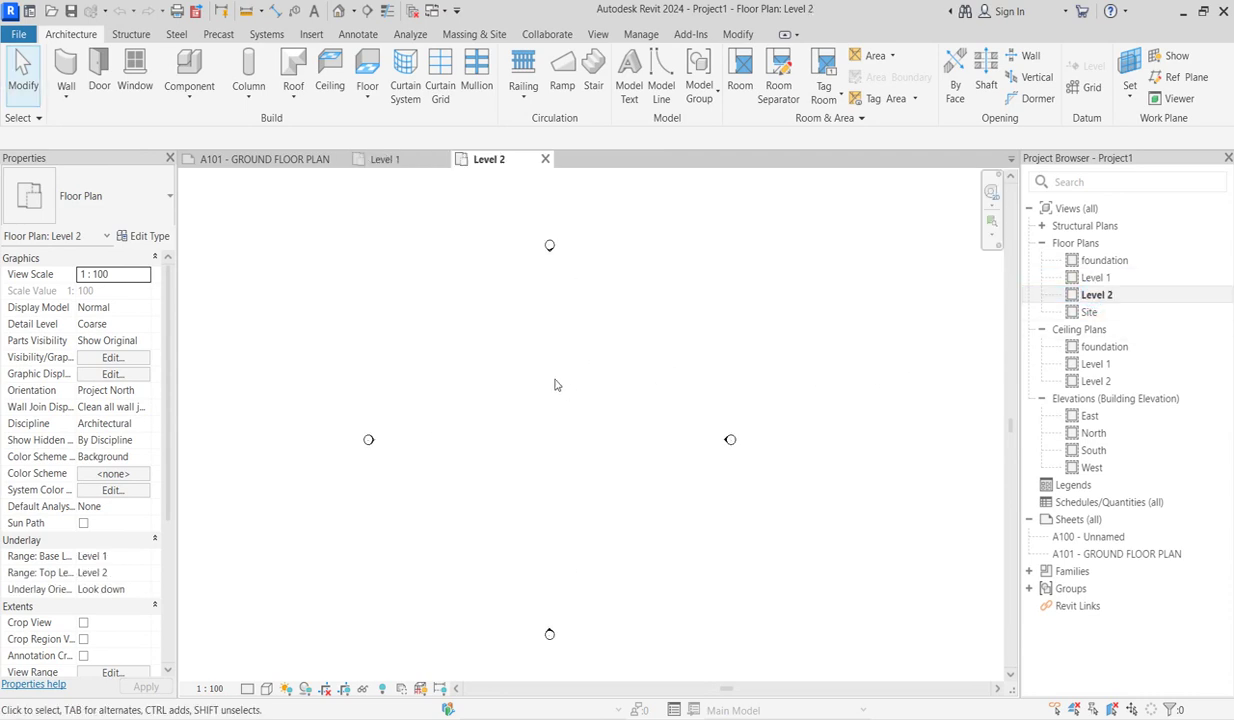
{"action": "scroll", "coordinate": [556, 384], "scroll_direction": "down", "scroll_amount": 2}
{"action": "scroll", "coordinate": [594, 428], "scroll_direction": "up", "scroll_amount": 1}
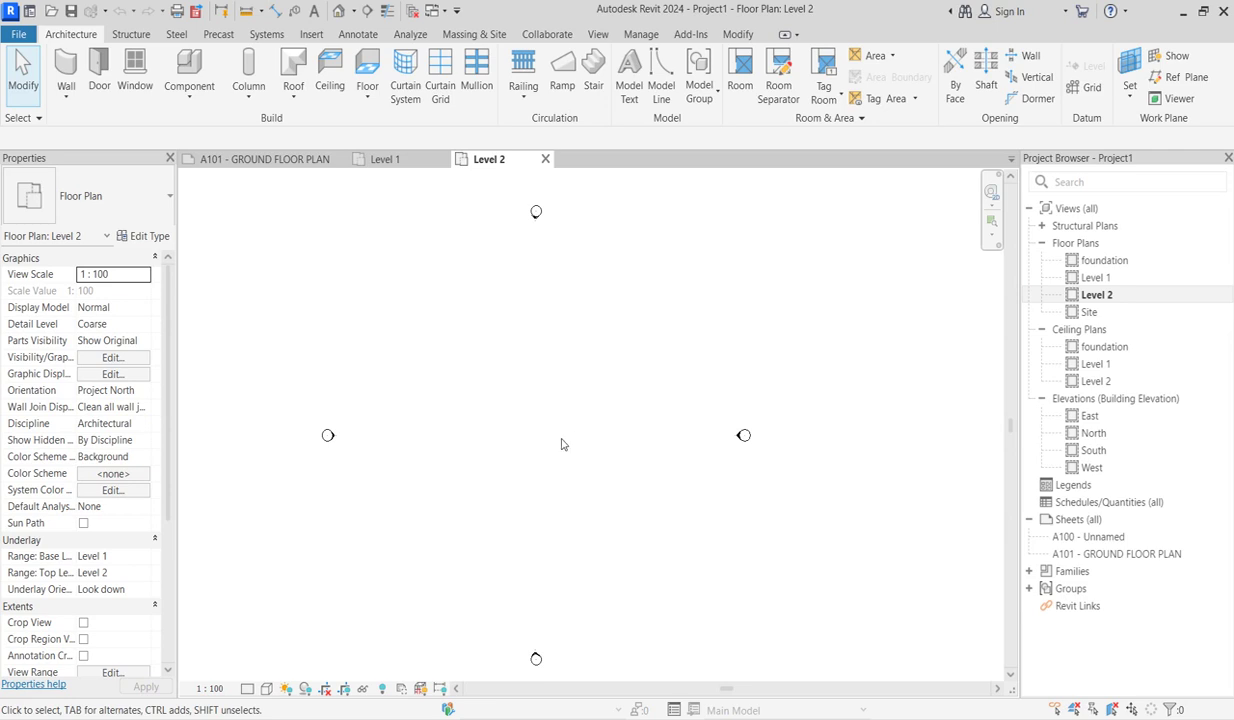
{"action": "scroll", "coordinate": [562, 444], "scroll_direction": "down", "scroll_amount": 3}
{"action": "left_click", "coordinate": [542, 389]}
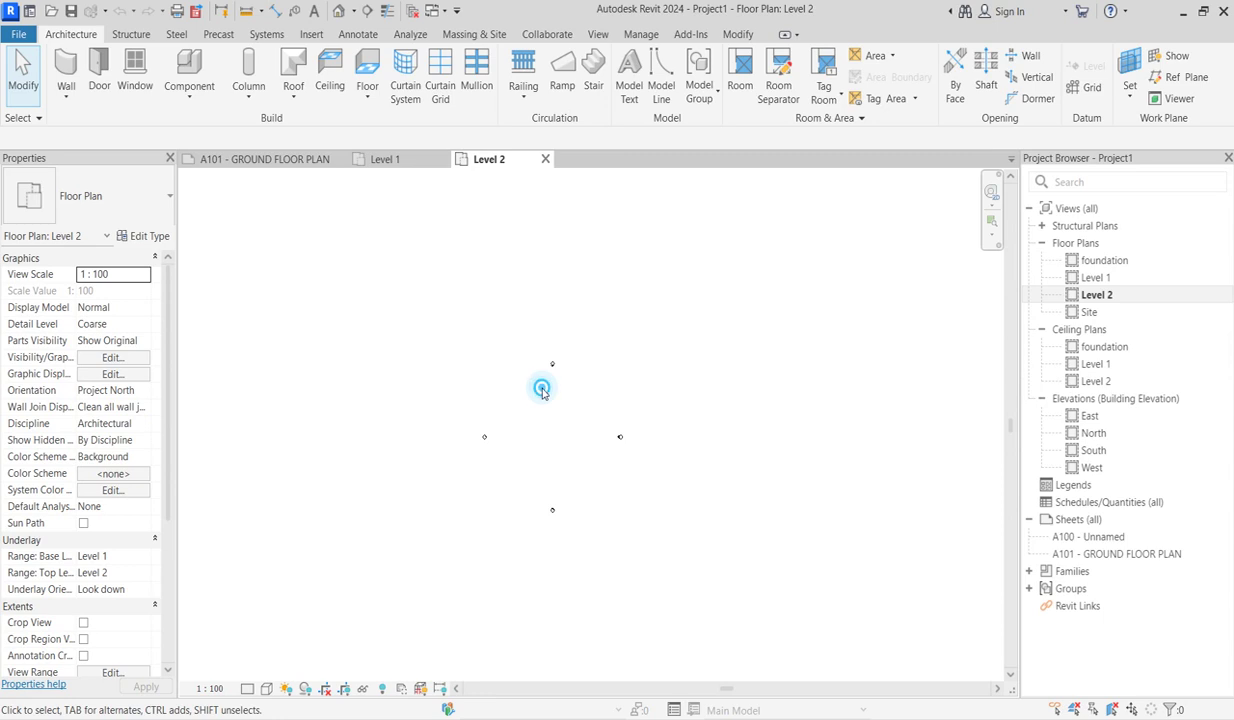
{"action": "scroll", "coordinate": [526, 408], "scroll_direction": "up", "scroll_amount": 2}
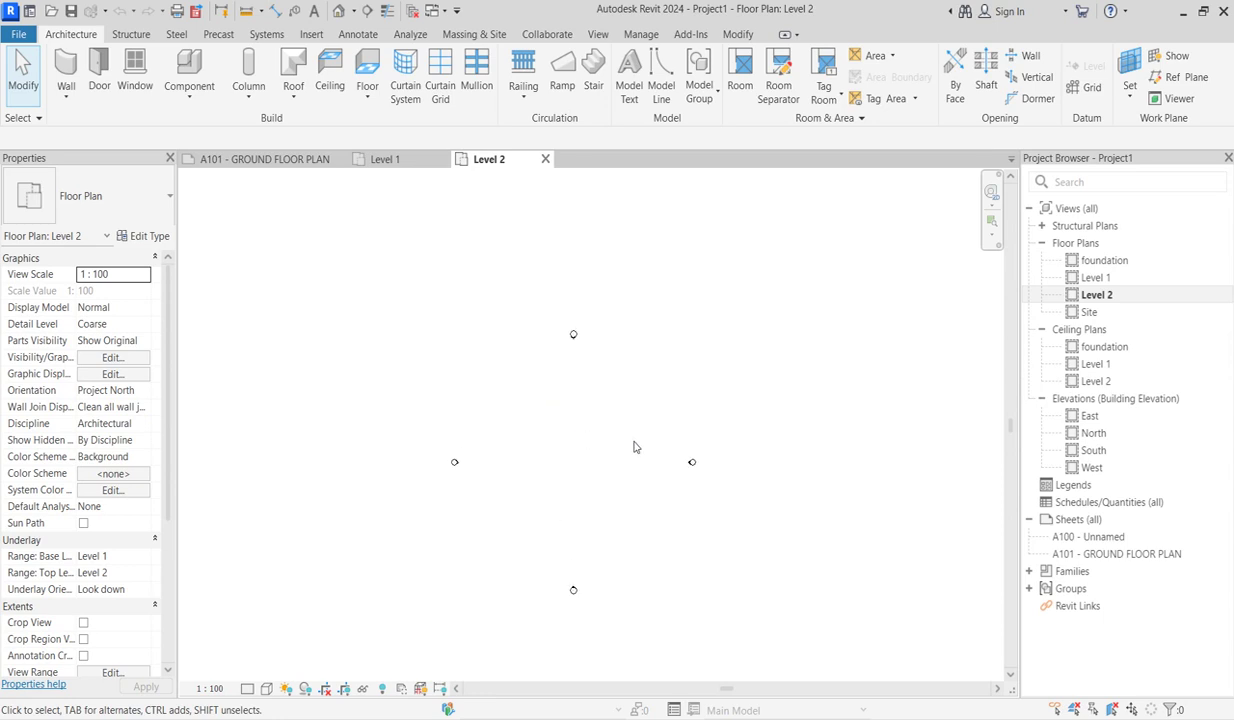
{"action": "scroll", "coordinate": [633, 447], "scroll_direction": "up", "scroll_amount": 2}
{"action": "scroll", "coordinate": [505, 383], "scroll_direction": "down", "scroll_amount": 3}
{"action": "scroll", "coordinate": [654, 513], "scroll_direction": "up", "scroll_amount": 1}
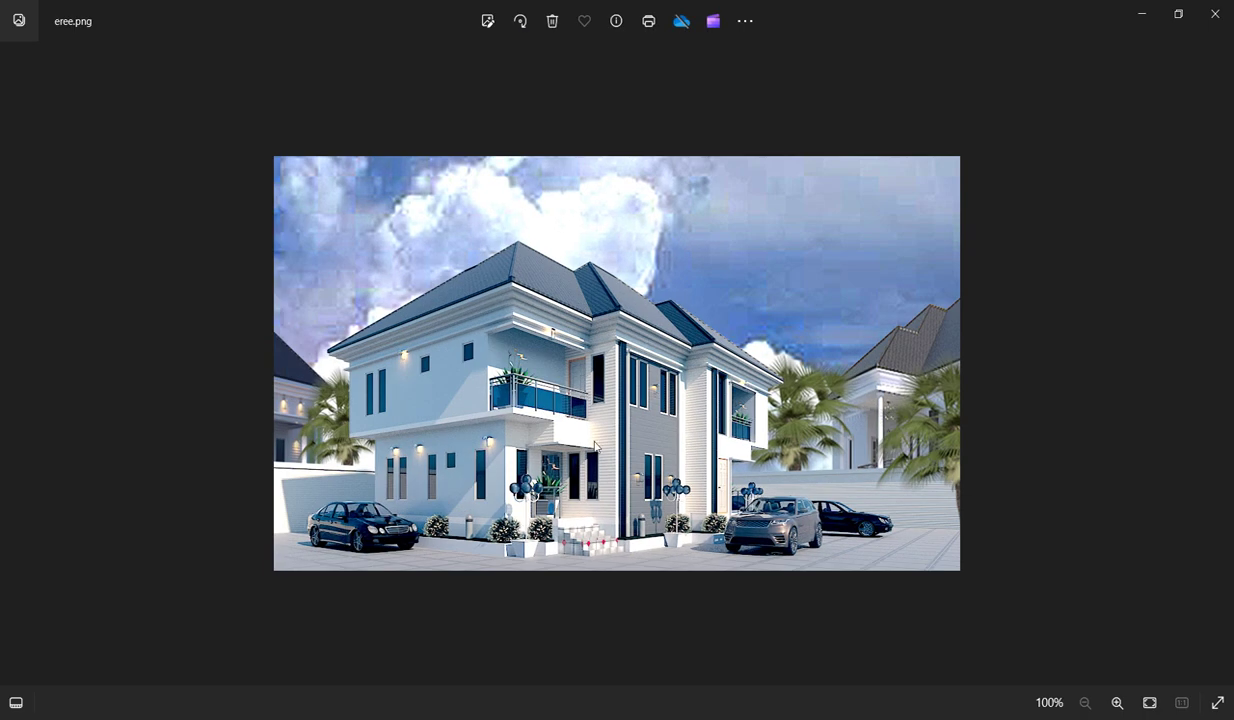
Step: Zoom in and out on the eree.png two-storey house render to inspect it, then return to Revit
{"action": "scroll", "coordinate": [595, 447], "scroll_direction": "up", "scroll_amount": 1}
{"action": "scroll", "coordinate": [595, 447], "scroll_direction": "up", "scroll_amount": 2}
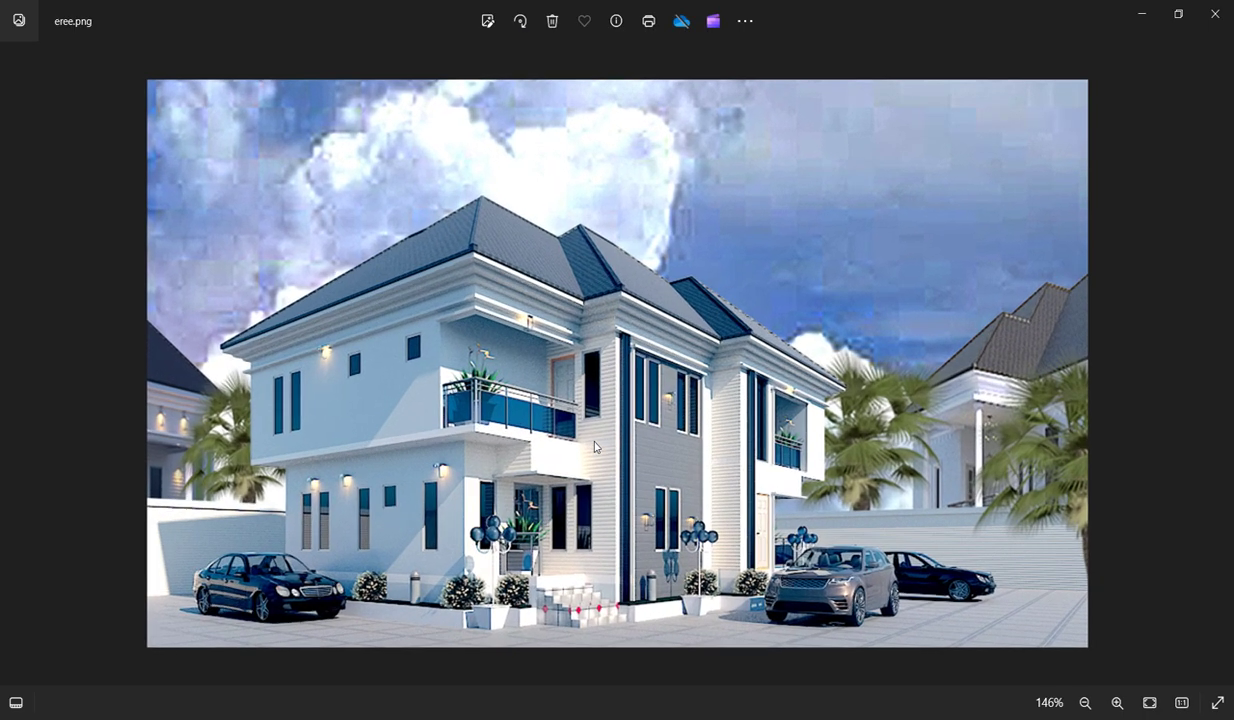
{"action": "scroll", "coordinate": [595, 450], "scroll_direction": "down", "scroll_amount": 3}
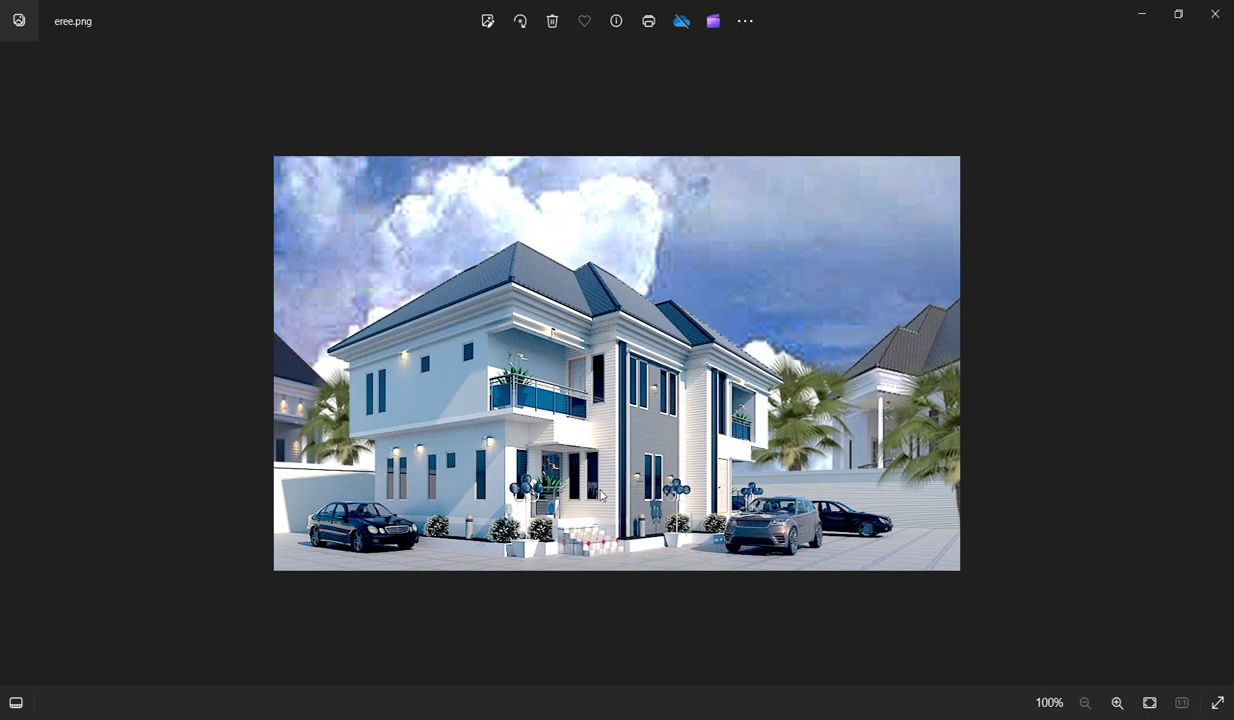
{"action": "scroll", "coordinate": [586, 453], "scroll_direction": "up", "scroll_amount": 3}
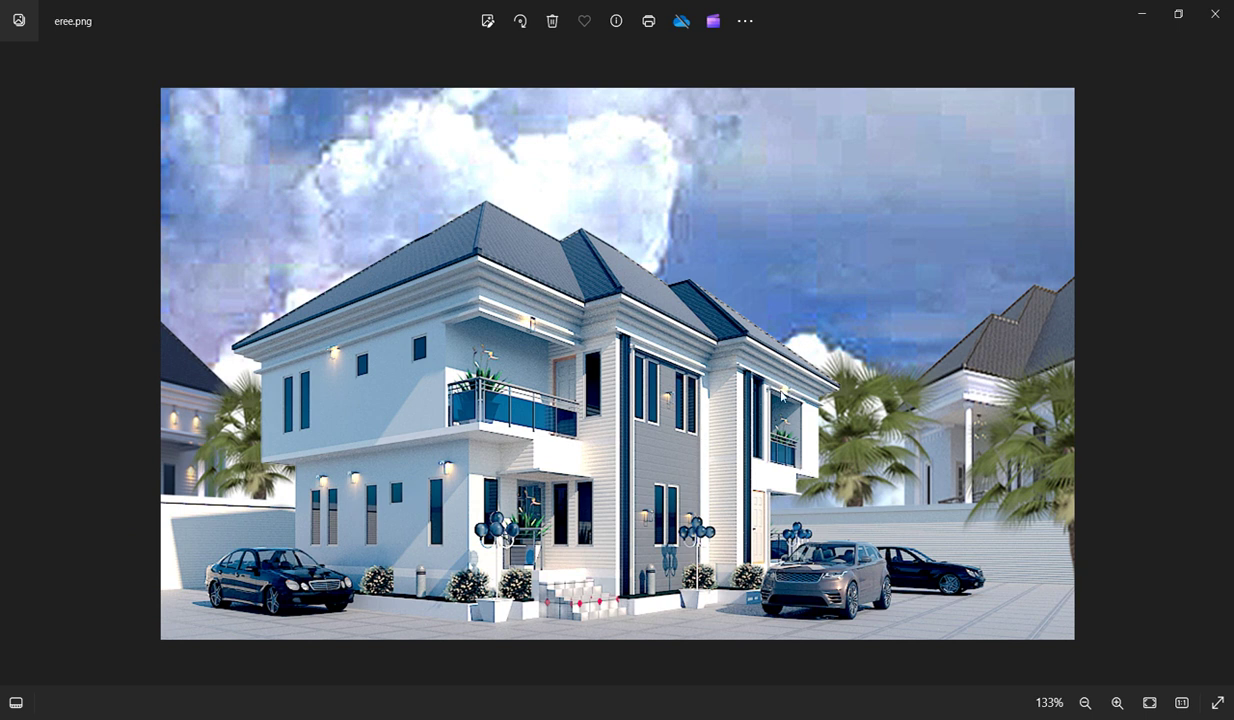
{"action": "scroll", "coordinate": [782, 394], "scroll_direction": "down", "scroll_amount": 3}
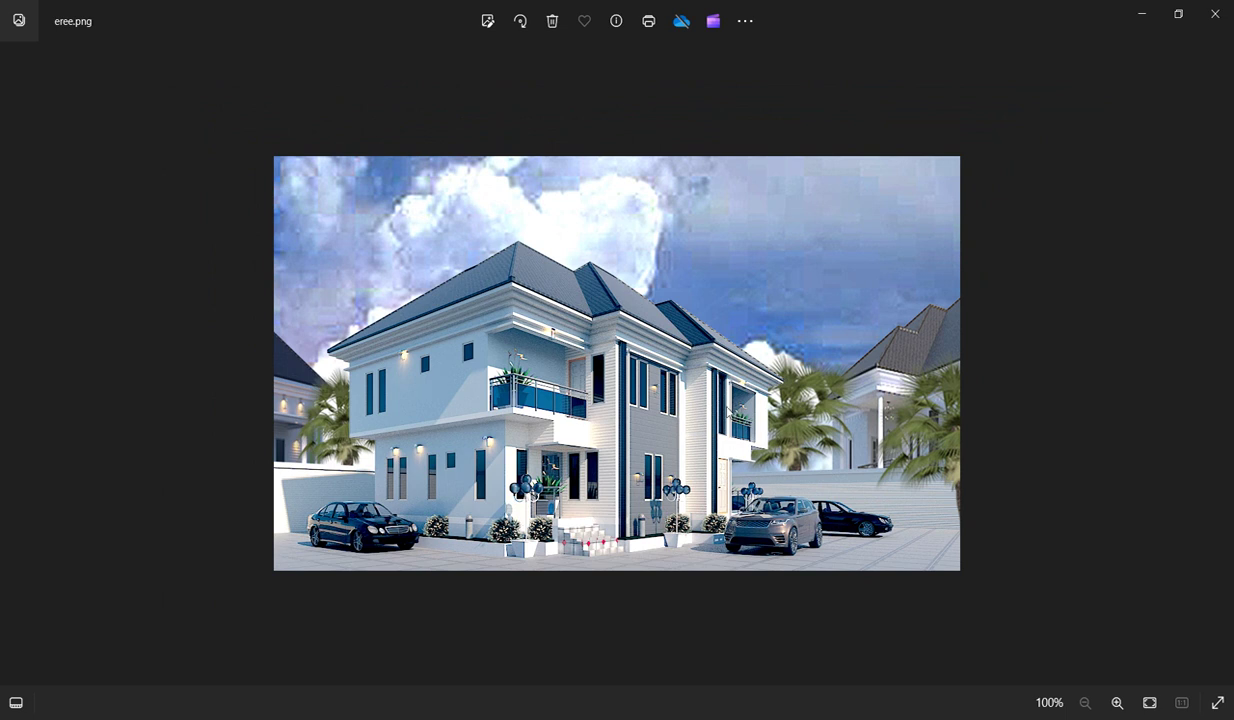
{"action": "scroll", "coordinate": [723, 474], "scroll_direction": "up", "scroll_amount": 2}
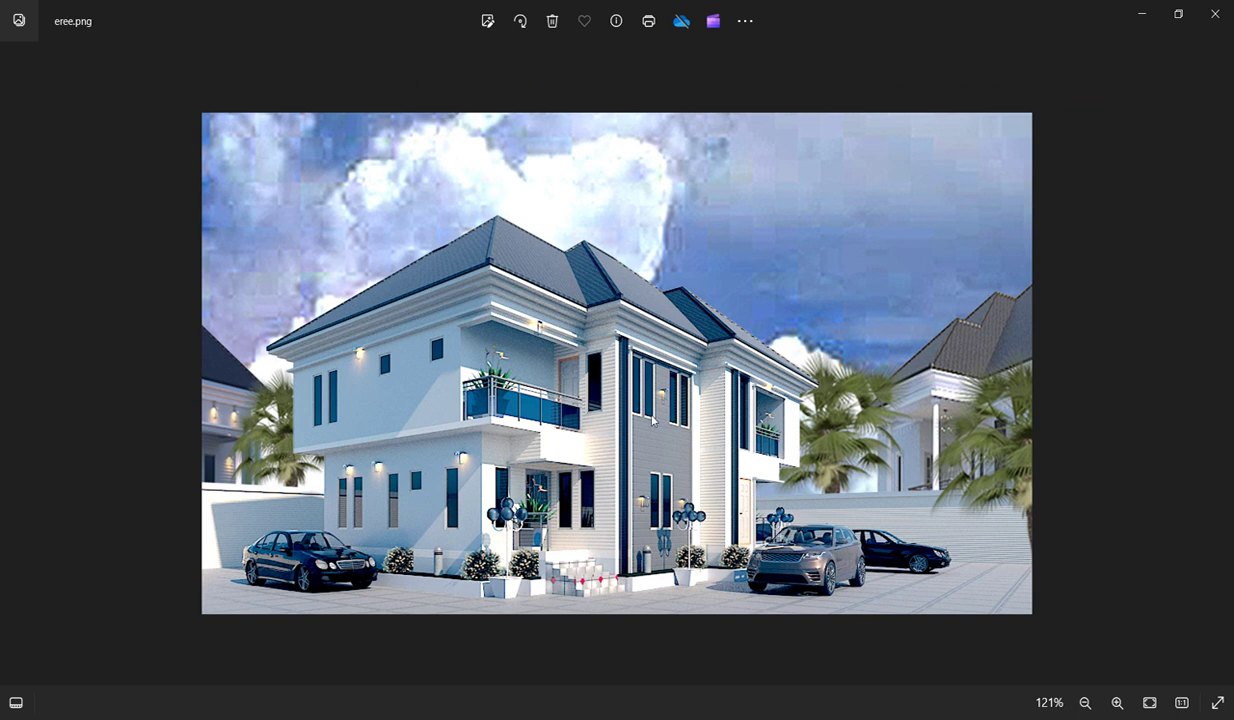
{"action": "scroll", "coordinate": [623, 427], "scroll_direction": "down", "scroll_amount": 2}
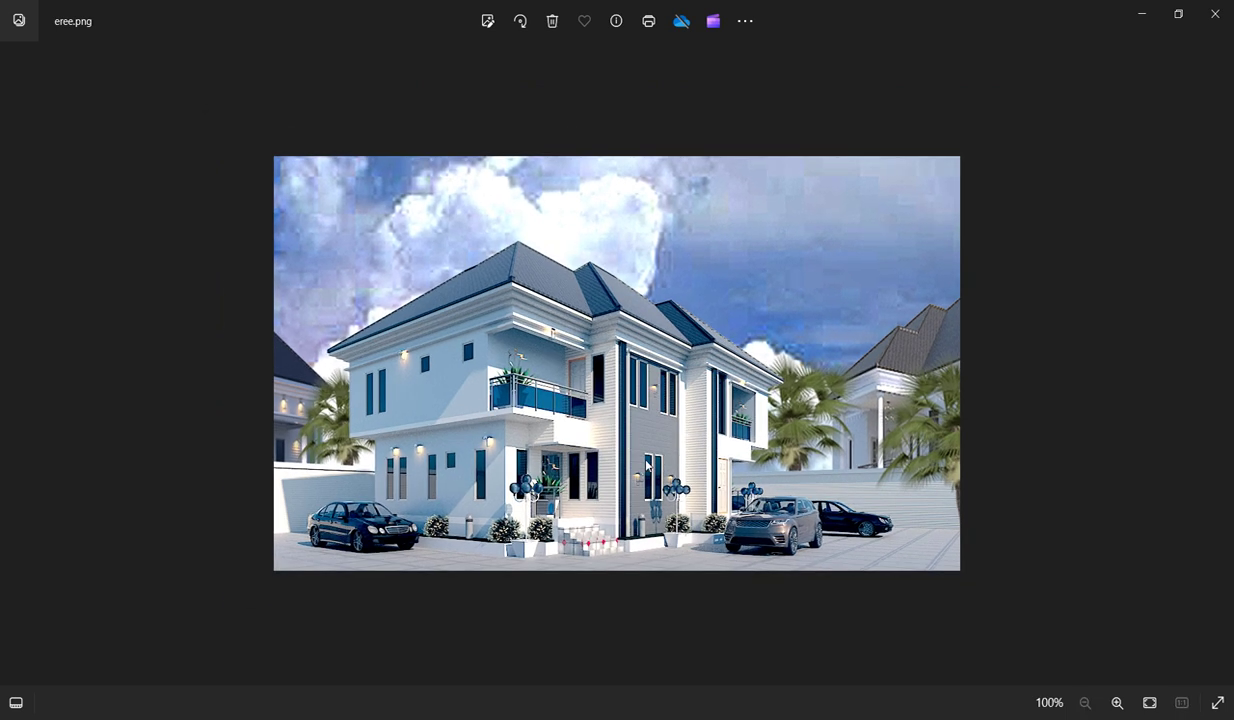
{"action": "scroll", "coordinate": [600, 427], "scroll_direction": "up", "scroll_amount": 3}
{"action": "scroll", "coordinate": [575, 427], "scroll_direction": "up", "scroll_amount": 1}
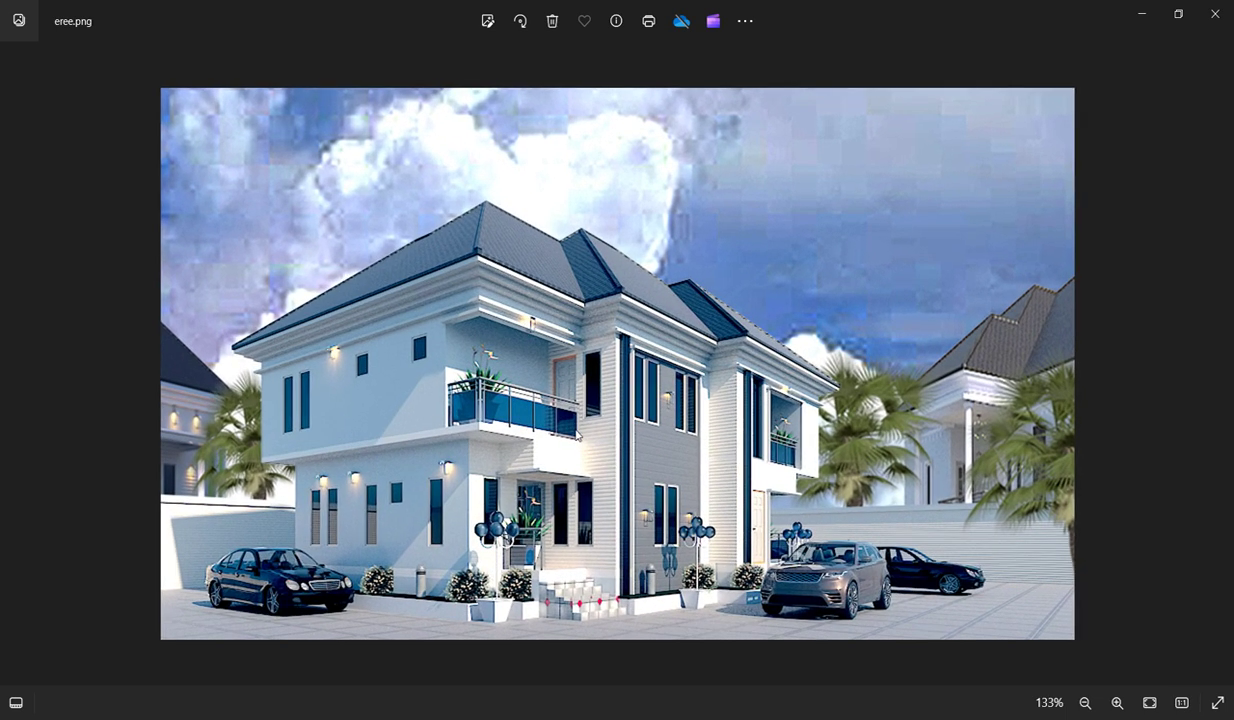
{"action": "scroll", "coordinate": [620, 440], "scroll_direction": "down", "scroll_amount": 3}
{"action": "scroll", "coordinate": [680, 457], "scroll_direction": "up", "scroll_amount": 2}
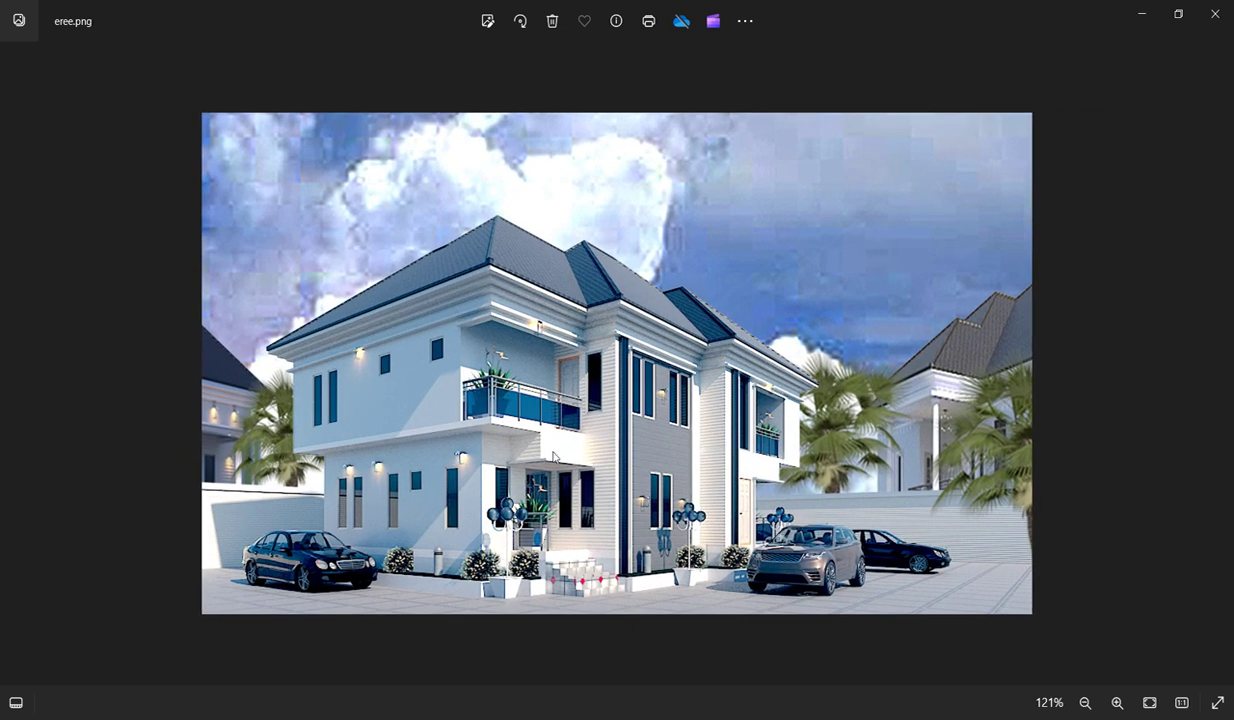
{"action": "scroll", "coordinate": [659, 494], "scroll_direction": "up", "scroll_amount": 1}
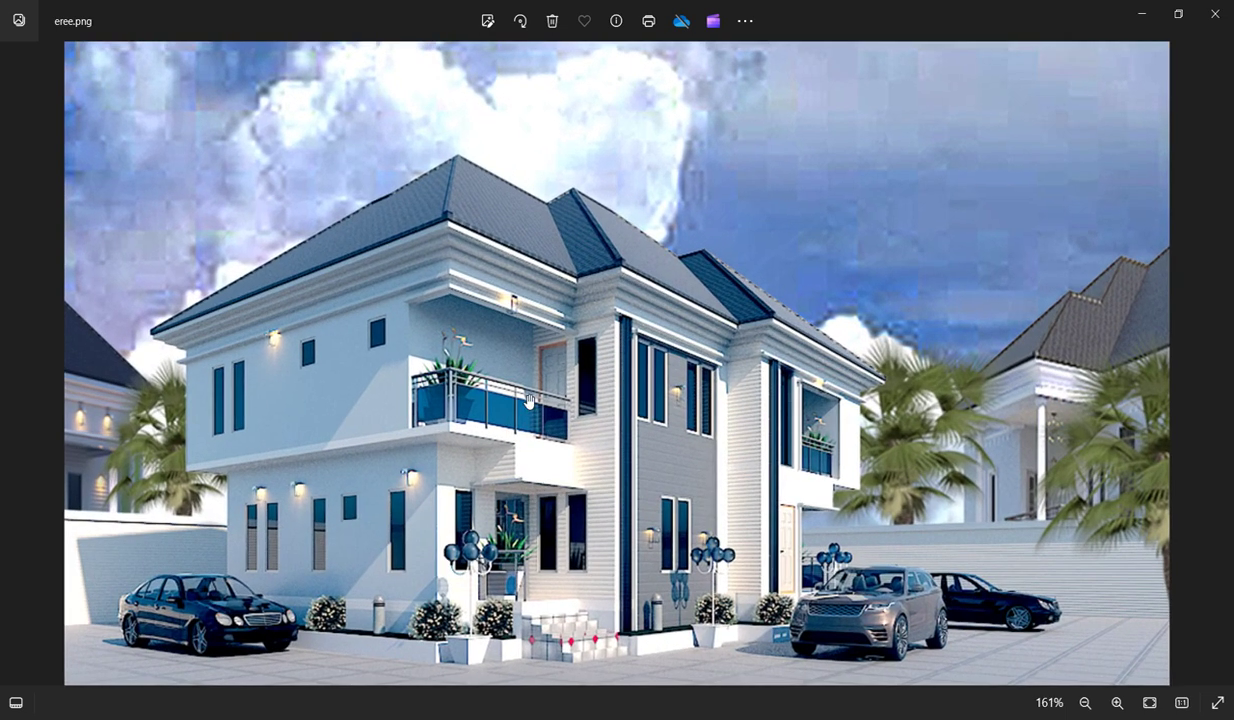
{"action": "scroll", "coordinate": [600, 450], "scroll_direction": "down", "scroll_amount": 2}
{"action": "scroll", "coordinate": [508, 399], "scroll_direction": "up", "scroll_amount": 1}
{"action": "scroll", "coordinate": [508, 399], "scroll_direction": "up", "scroll_amount": 1}
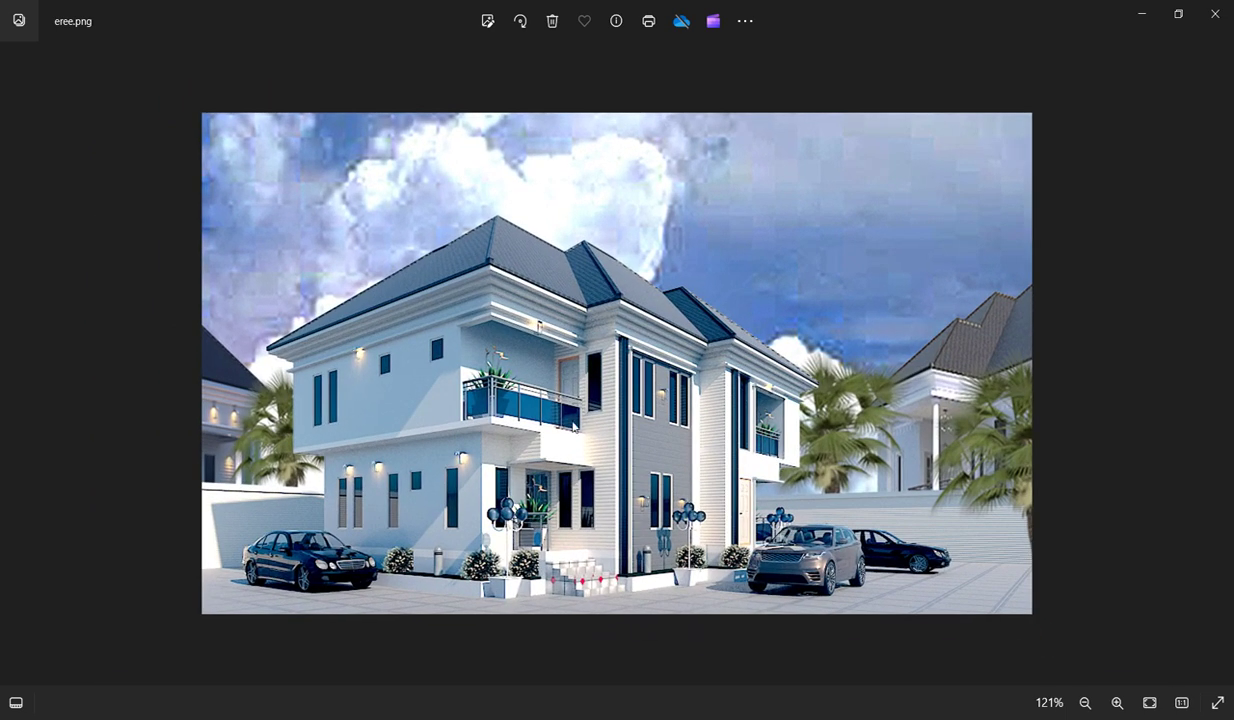
{"action": "scroll", "coordinate": [603, 455], "scroll_direction": "down", "scroll_amount": 2}
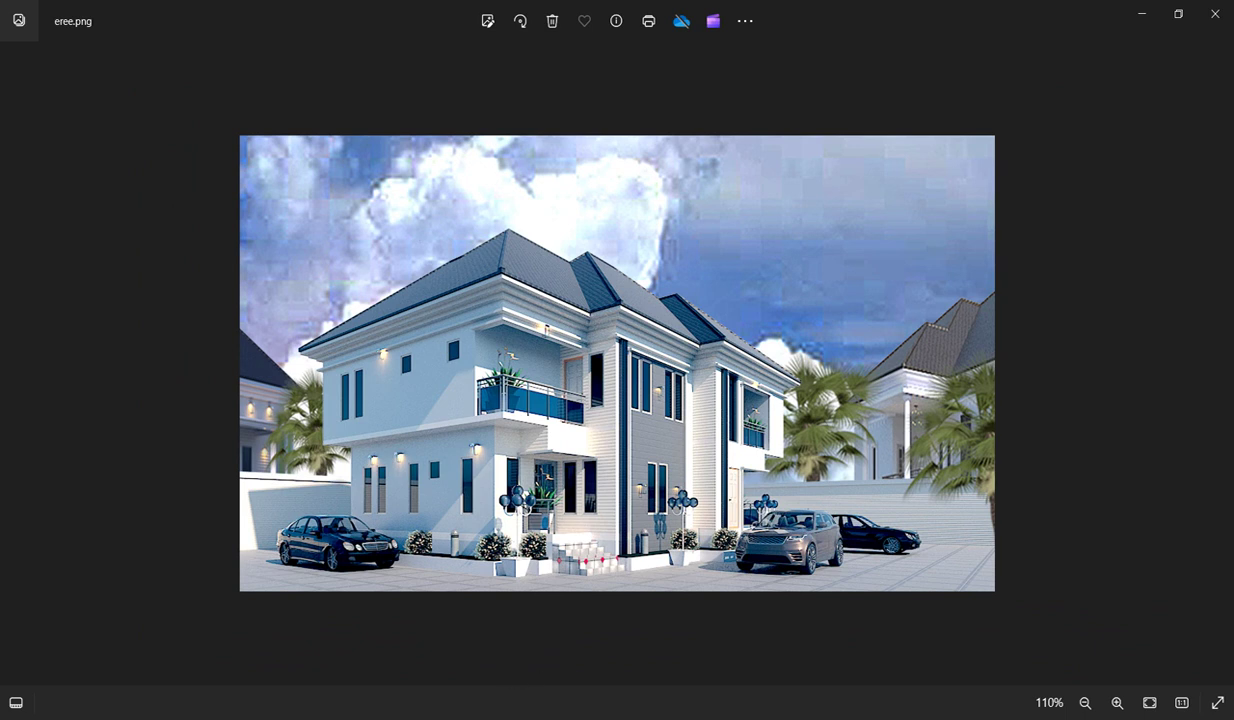
{"action": "key", "text": "alt+Tab"}
Step: Glance at SITE.pdf, then switch the view to the Level 1 floor plan
{"action": "scroll", "coordinate": [396, 386], "scroll_direction": "up", "scroll_amount": 2}
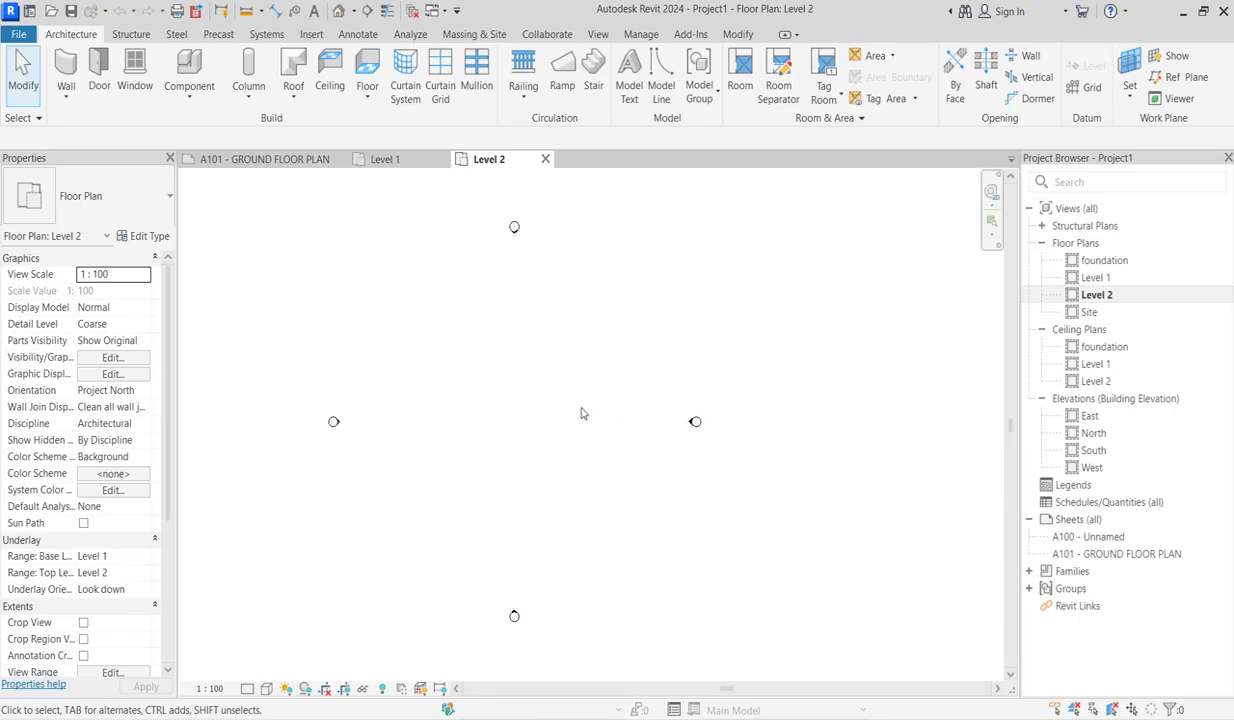
{"action": "scroll", "coordinate": [581, 413], "scroll_direction": "down", "scroll_amount": 1}
{"action": "scroll", "coordinate": [425, 378], "scroll_direction": "up", "scroll_amount": 2}
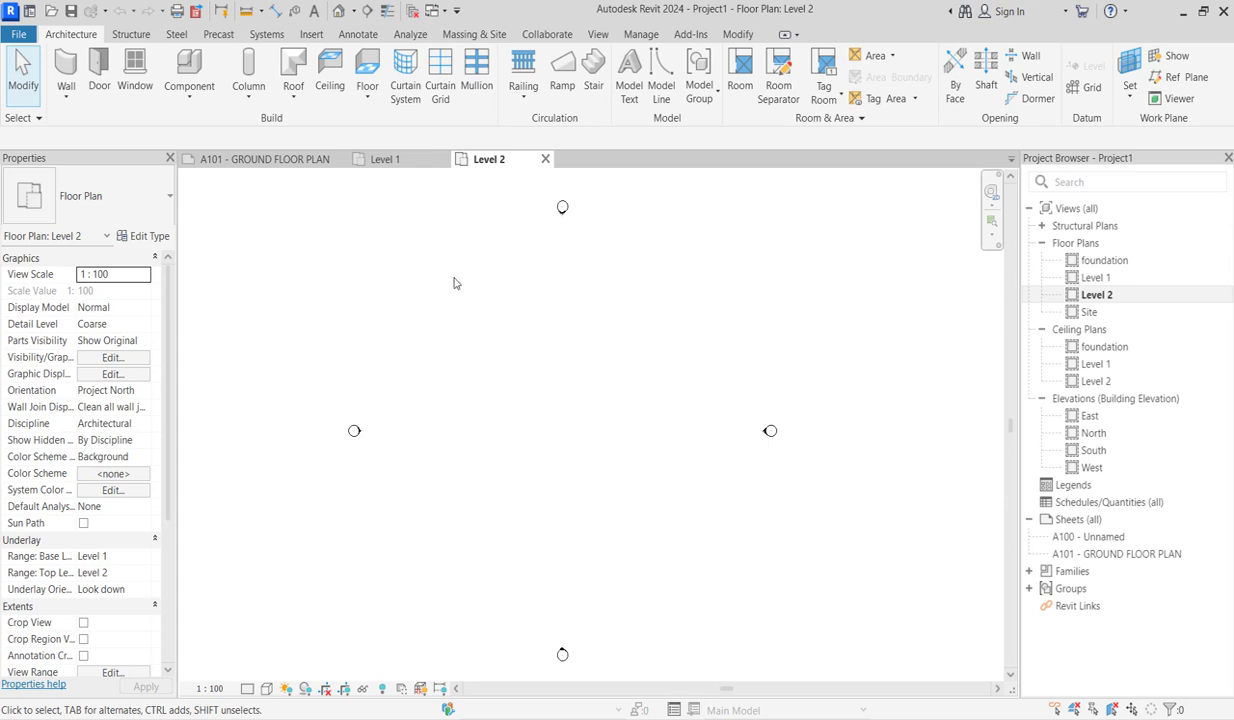
{"action": "key", "text": "alt+Tab"}
{"action": "double_click", "coordinate": [1095, 279]}
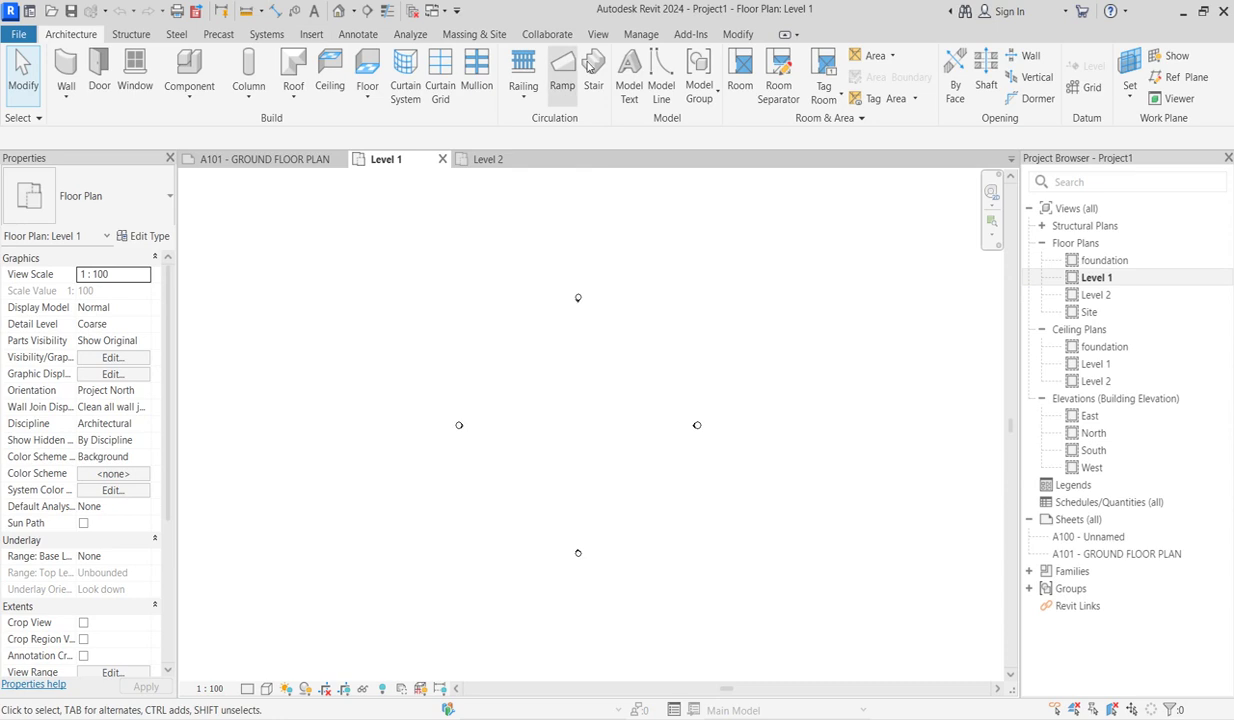
{"action": "left_click", "coordinate": [312, 34]}
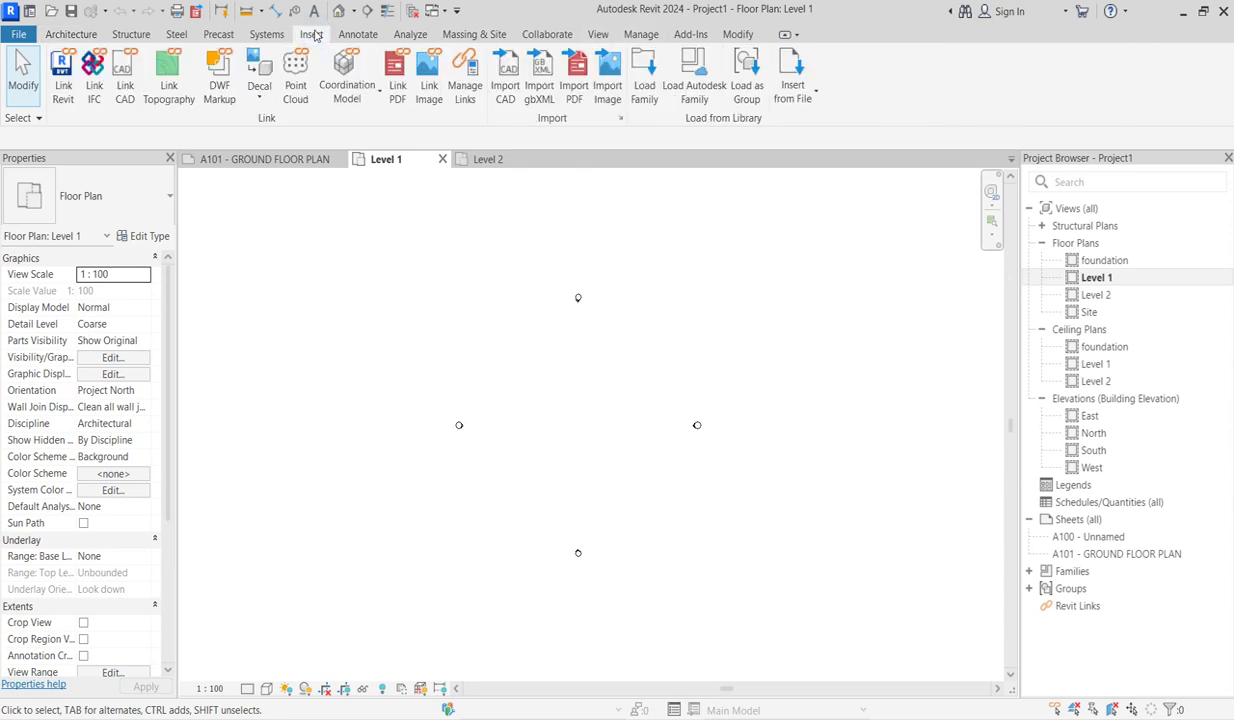
Step: Import SITE.pdf from the Desktop into Level 1, accepting its single page
{"action": "left_click", "coordinate": [578, 92]}
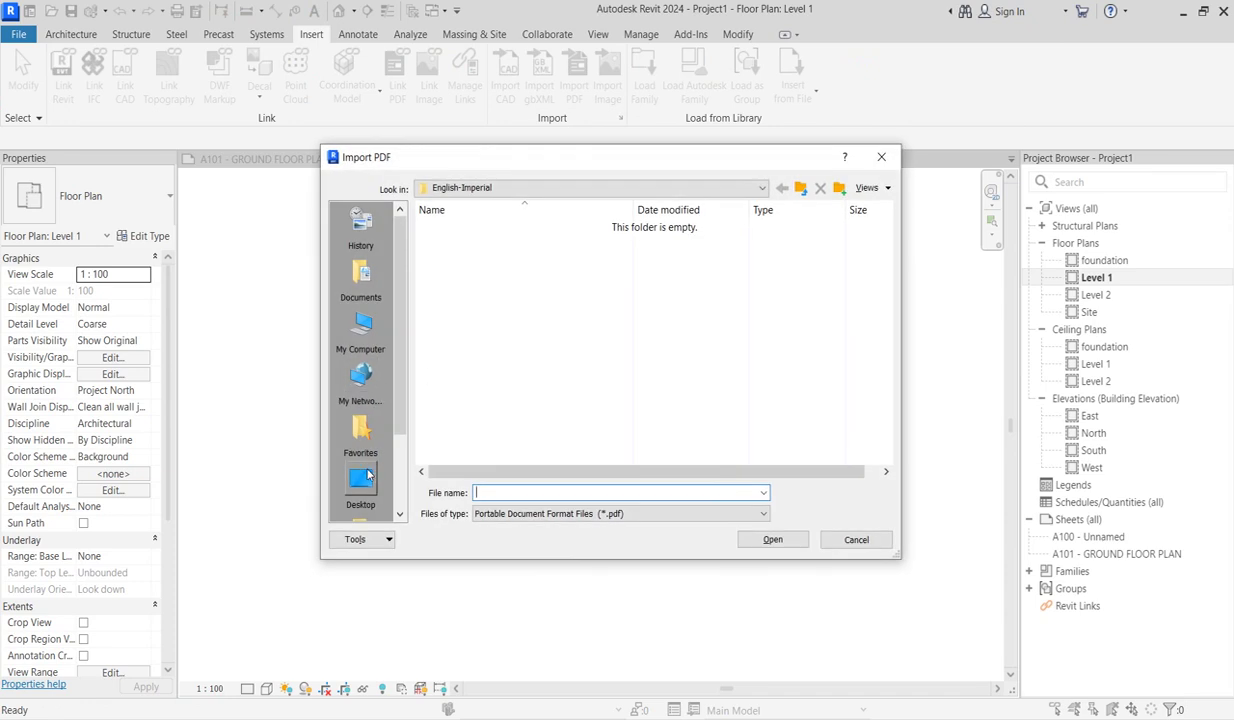
{"action": "left_click", "coordinate": [361, 482]}
{"action": "scroll", "coordinate": [570, 385], "scroll_direction": "down", "scroll_amount": 5}
{"action": "scroll", "coordinate": [570, 385], "scroll_direction": "down", "scroll_amount": 5}
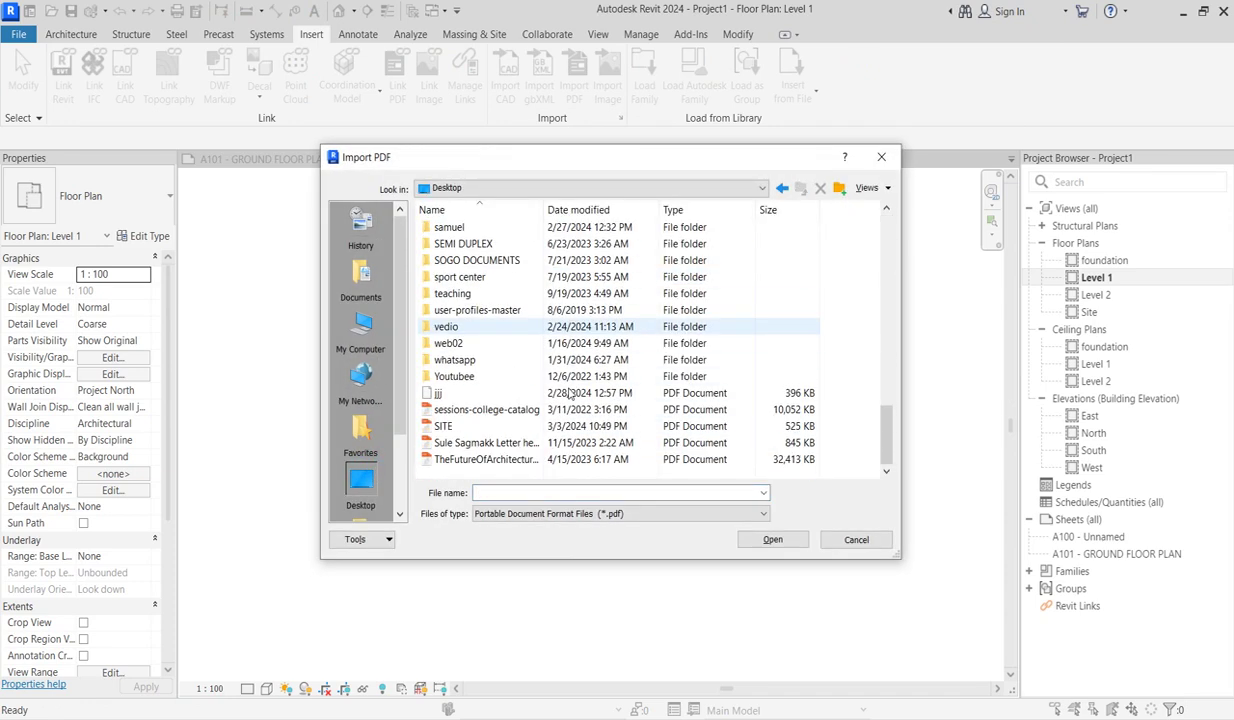
{"action": "left_click", "coordinate": [450, 425]}
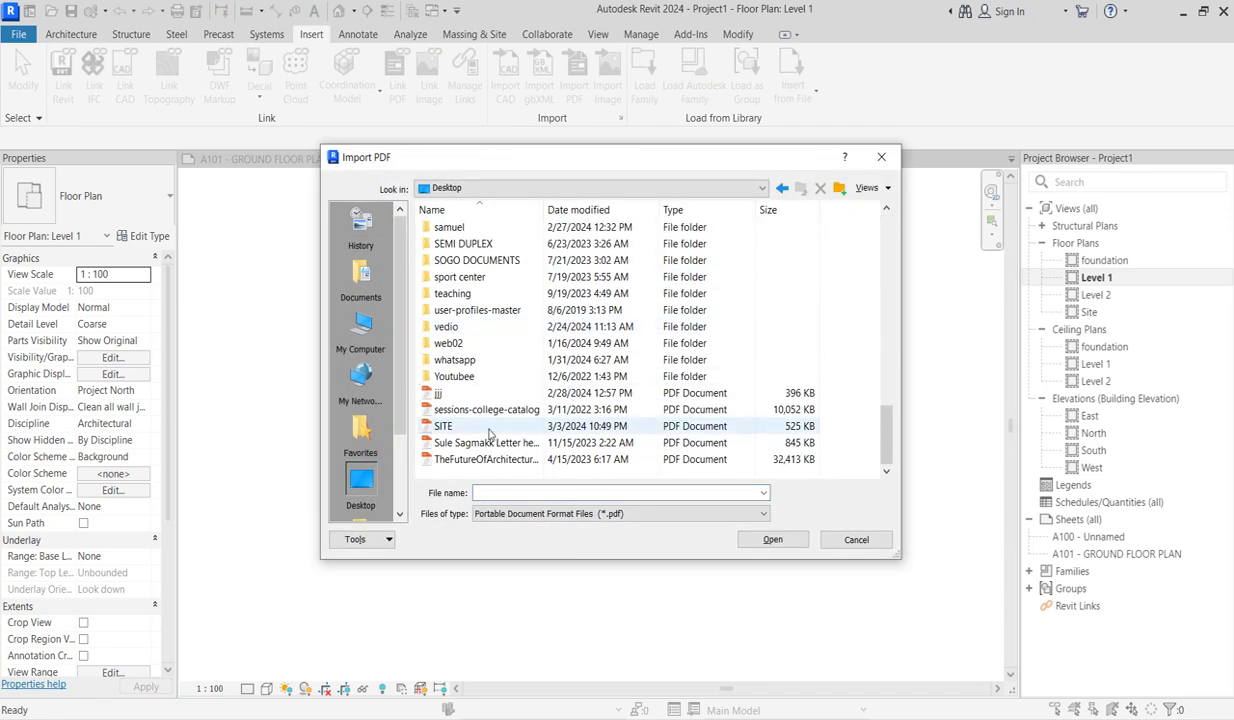
{"action": "left_click", "coordinate": [779, 541]}
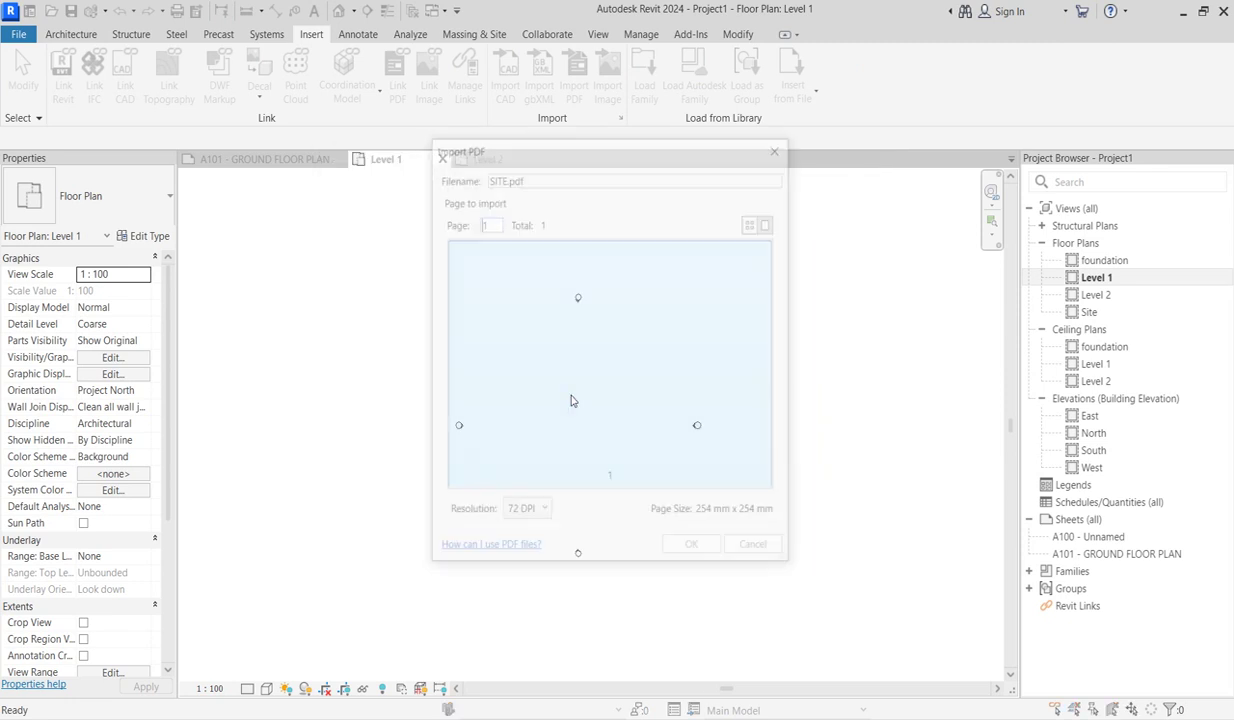
{"action": "left_click", "coordinate": [678, 540]}
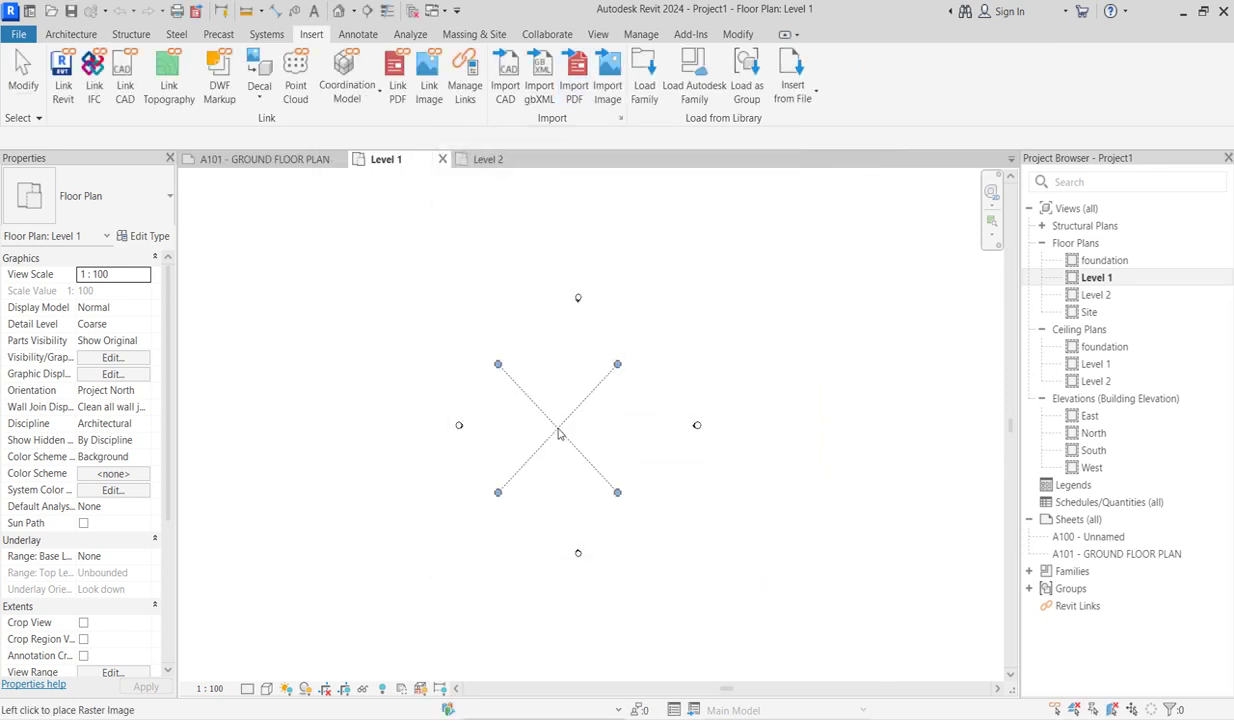
{"action": "left_click", "coordinate": [585, 412]}
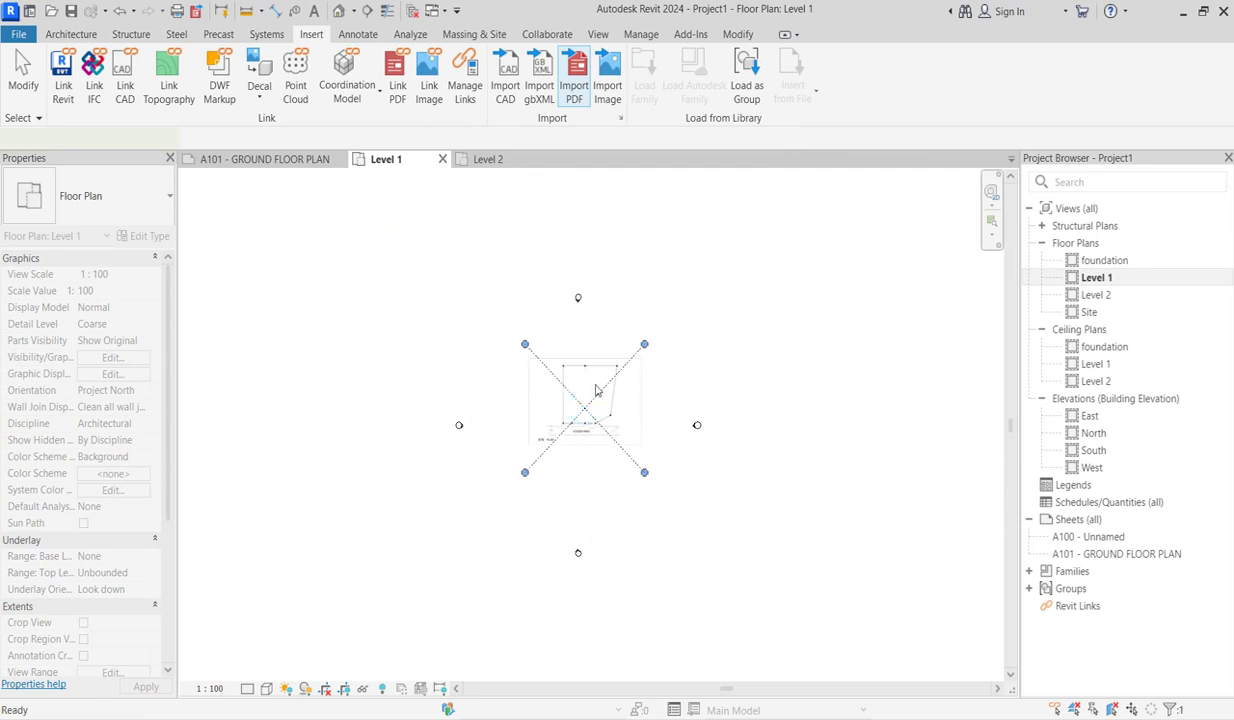
{"action": "scroll", "coordinate": [595, 390], "scroll_direction": "up", "scroll_amount": 5}
{"action": "left_click", "coordinate": [798, 405]}
{"action": "scroll", "coordinate": [507, 433], "scroll_direction": "up", "scroll_amount": 2}
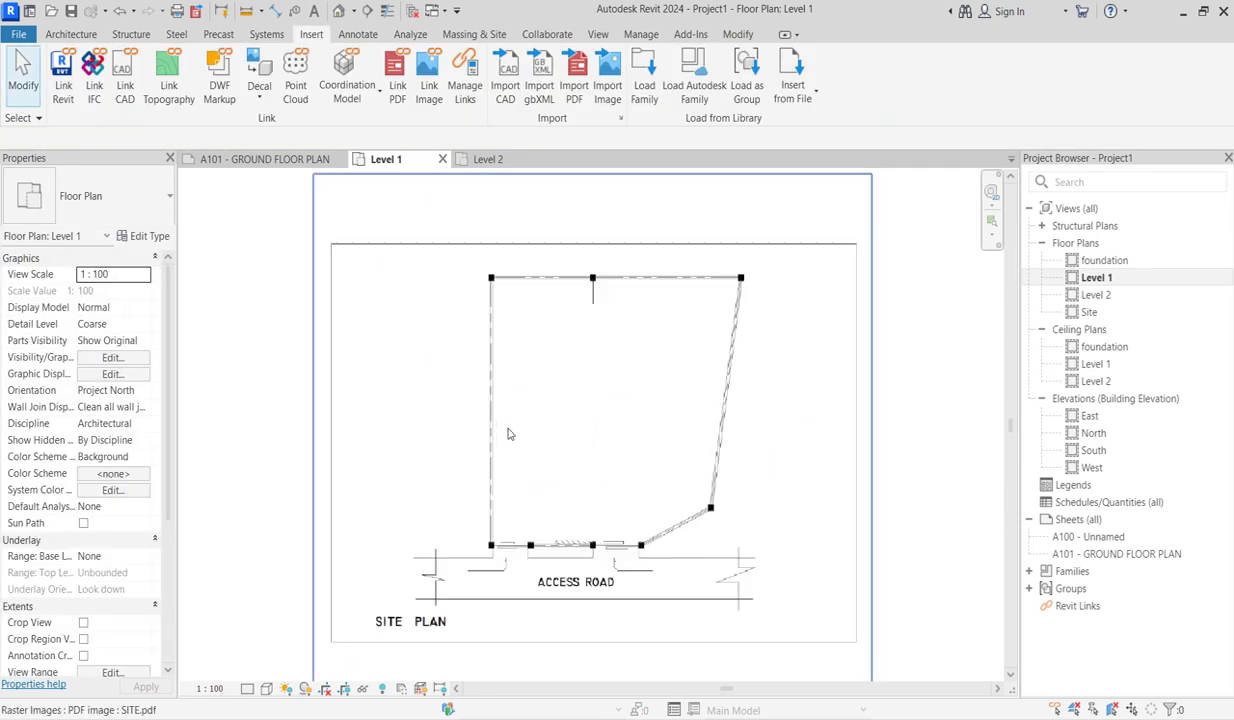
{"action": "scroll", "coordinate": [507, 433], "scroll_direction": "down", "scroll_amount": 3}
{"action": "scroll", "coordinate": [560, 400], "scroll_direction": "up", "scroll_amount": 3}
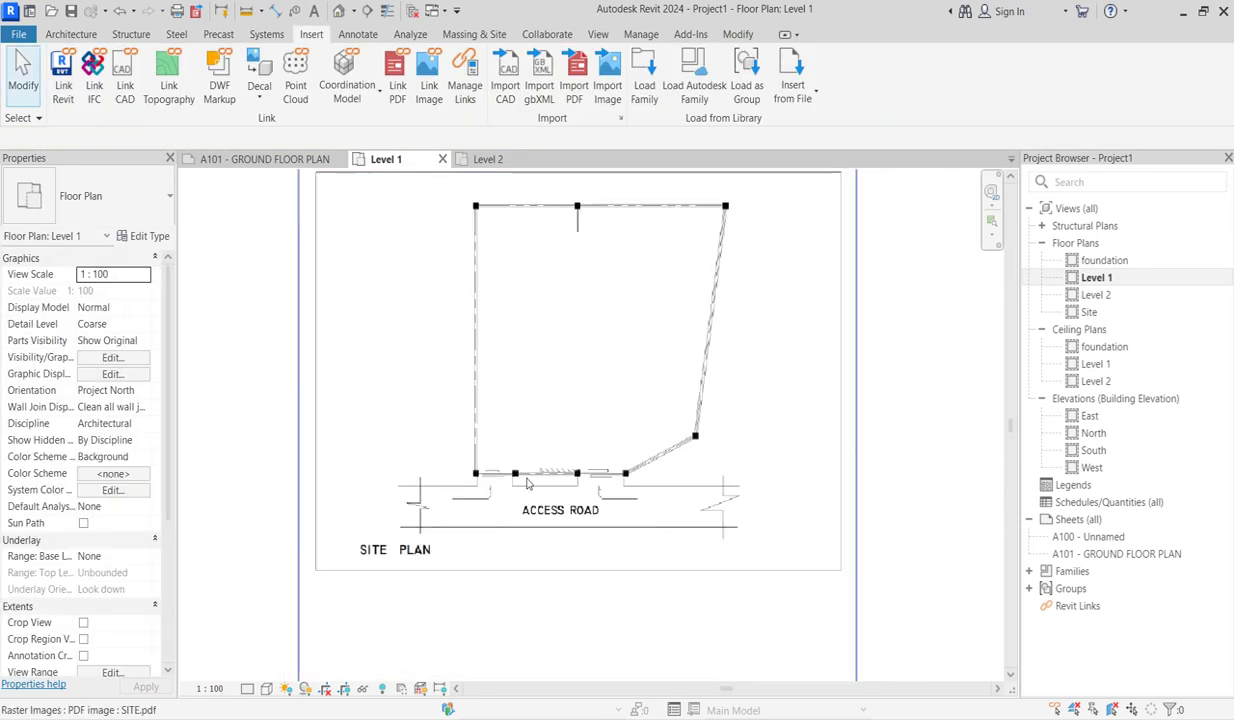
{"action": "left_click", "coordinate": [532, 312]}
{"action": "scroll", "coordinate": [532, 312], "scroll_direction": "down", "scroll_amount": 2}
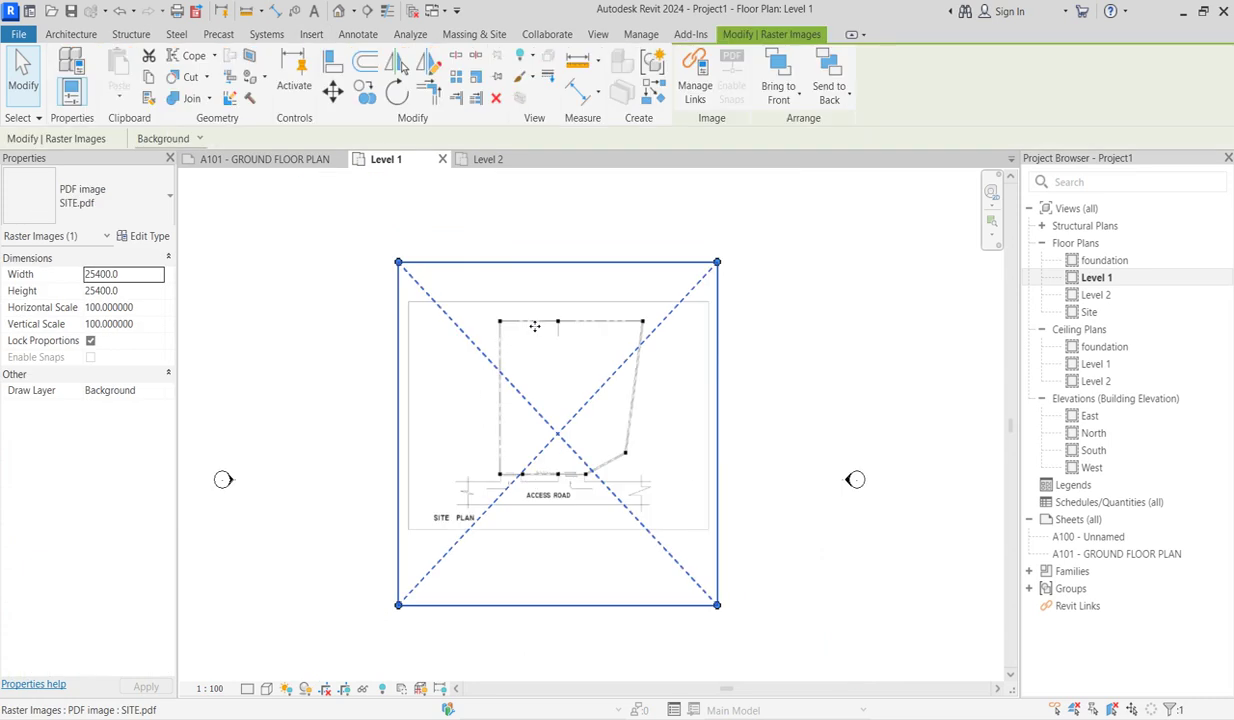
{"action": "scroll", "coordinate": [535, 326], "scroll_direction": "up", "scroll_amount": 2}
{"action": "left_click", "coordinate": [275, 297]}
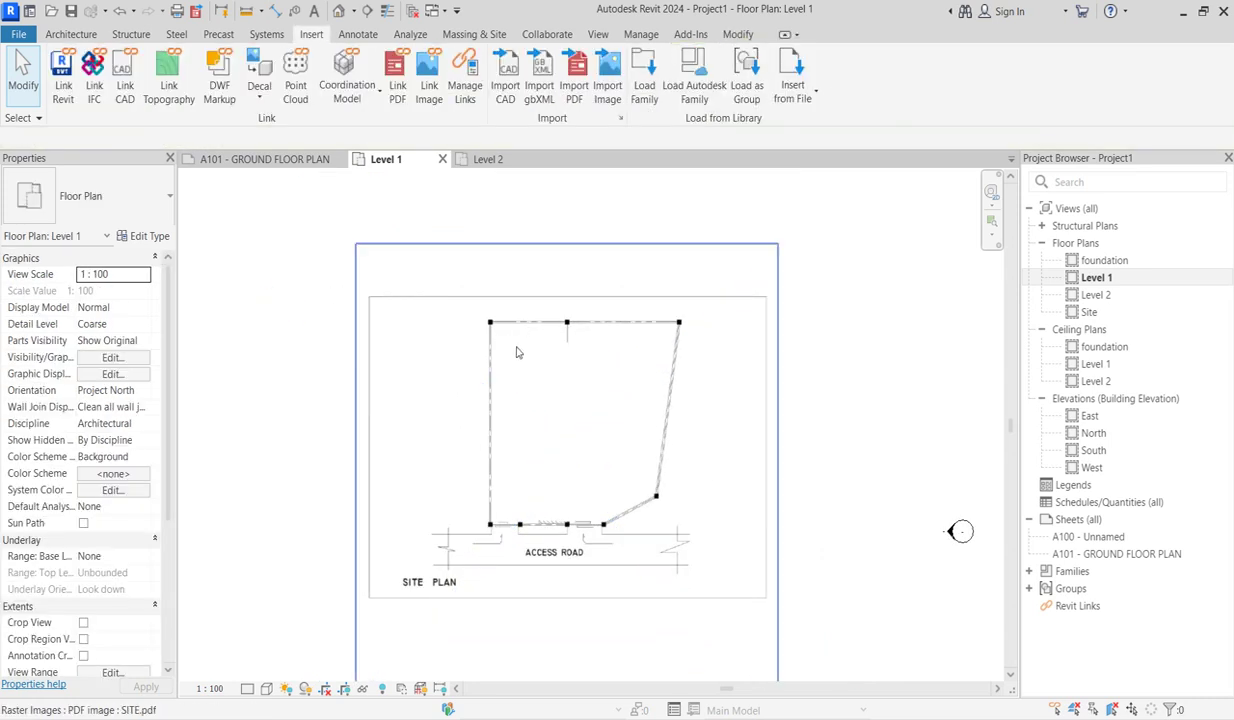
{"action": "scroll", "coordinate": [685, 330], "scroll_direction": "up", "scroll_amount": 2}
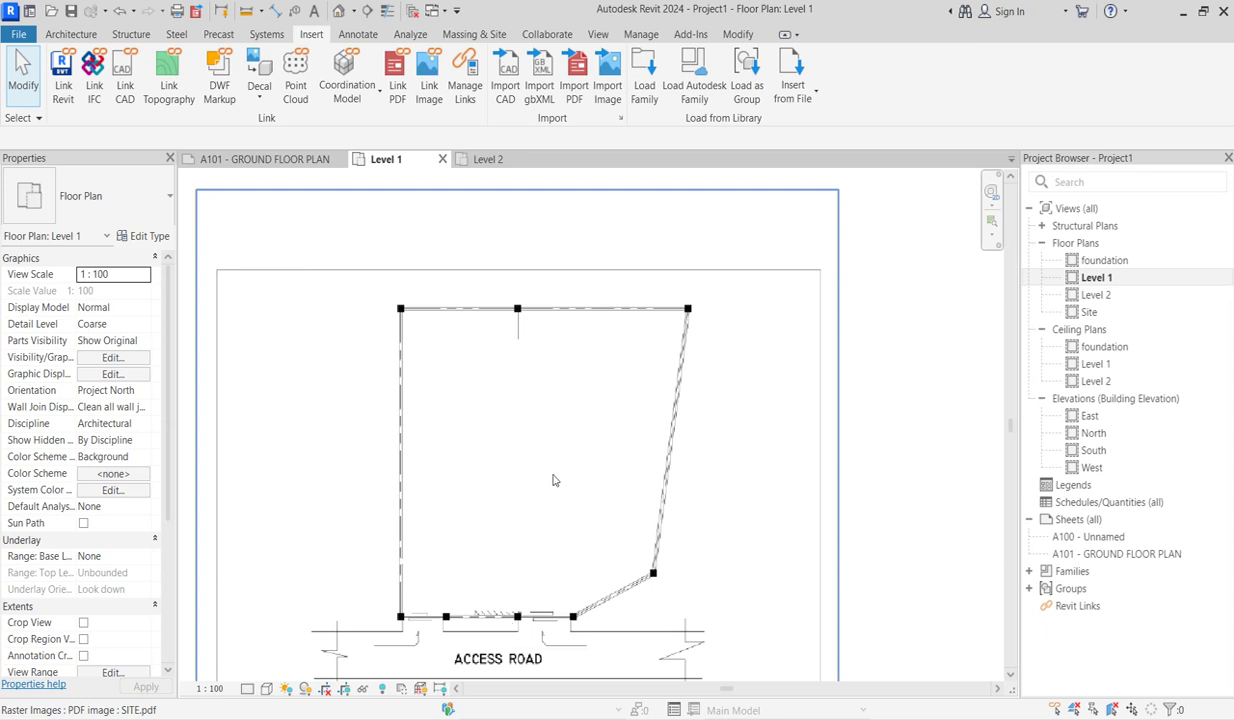
{"action": "left_click", "coordinate": [413, 311]}
{"action": "scroll", "coordinate": [639, 460], "scroll_direction": "down", "scroll_amount": 2}
{"action": "scroll", "coordinate": [448, 208], "scroll_direction": "up", "scroll_amount": 1}
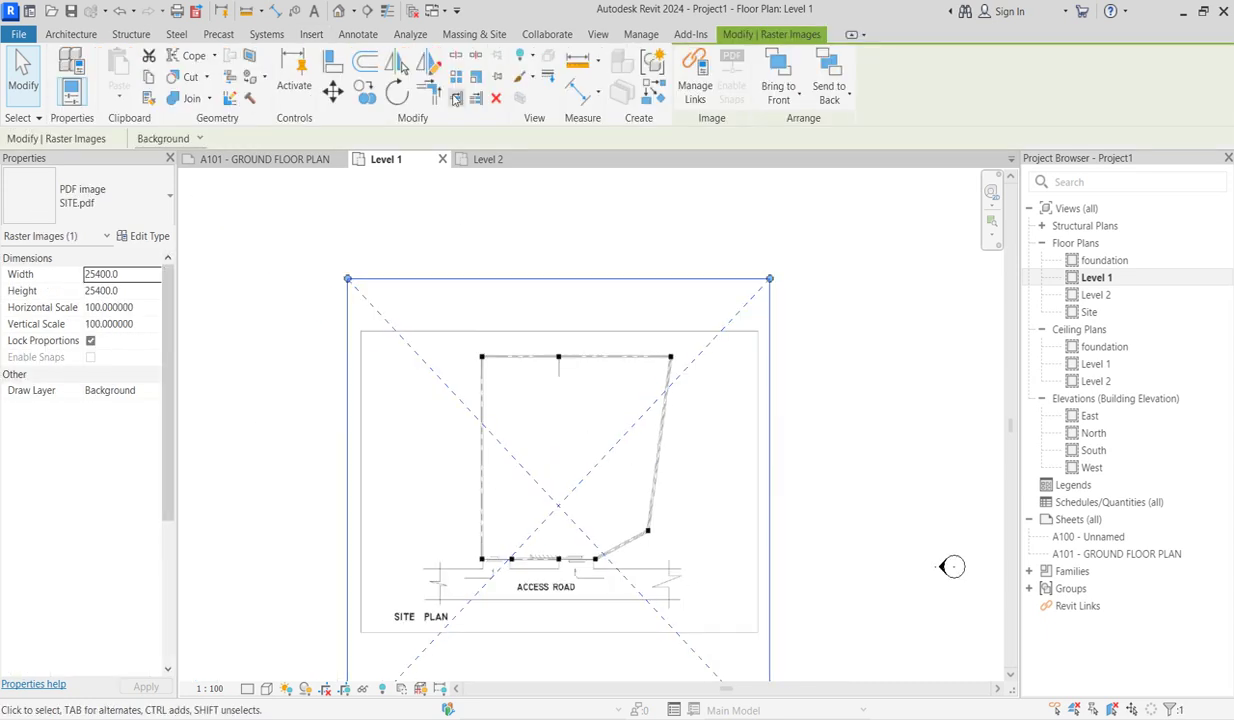
Step: Draw the 22000 top site boundary as a detail line
{"action": "left_click", "coordinate": [364, 36]}
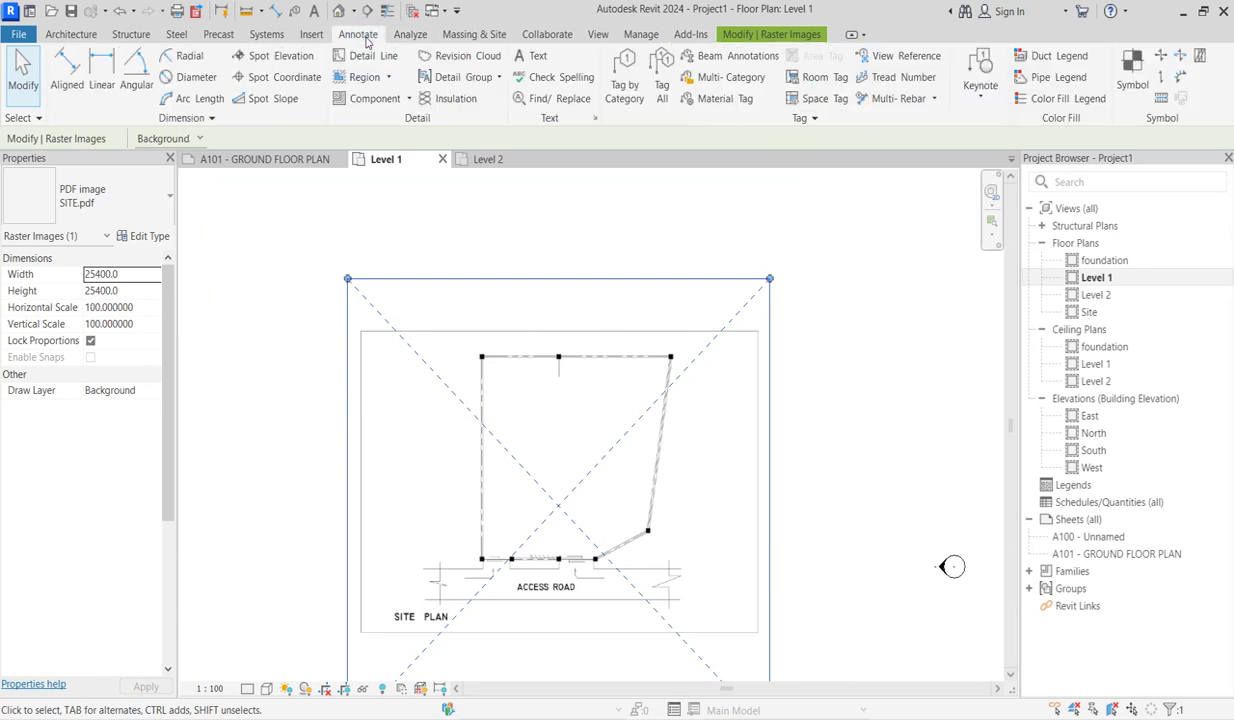
{"action": "left_click", "coordinate": [373, 55]}
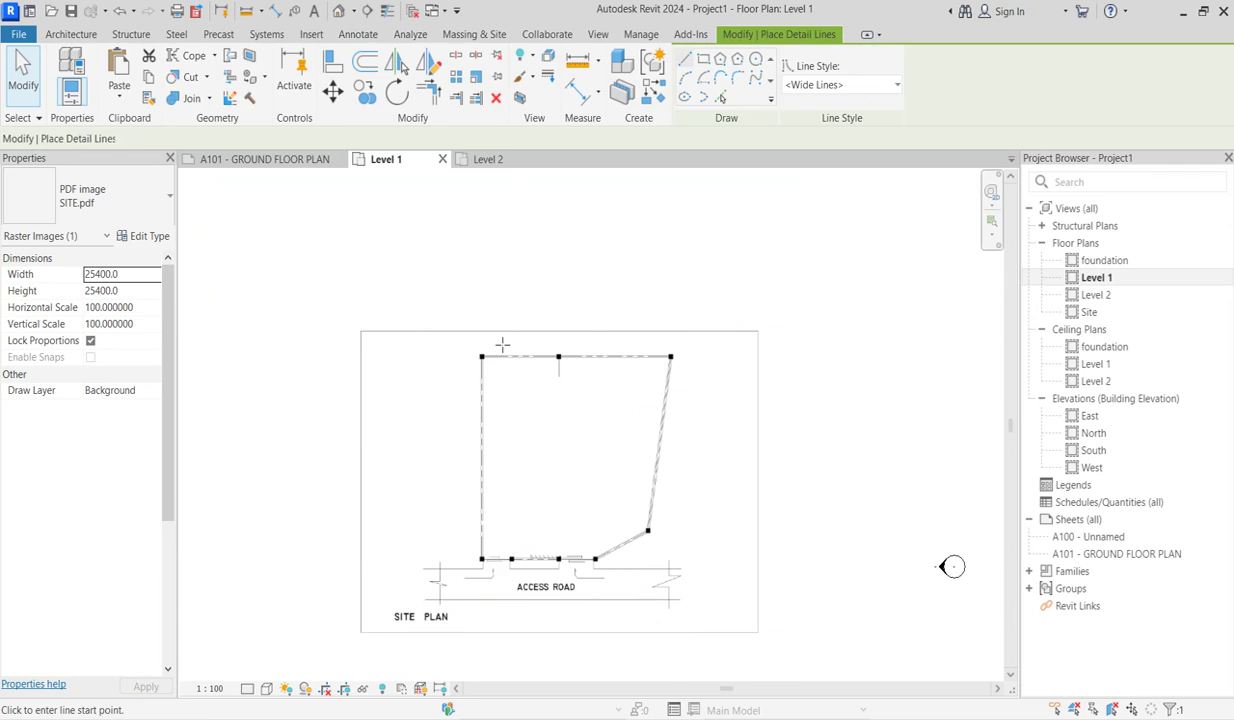
{"action": "left_click", "coordinate": [413, 356]}
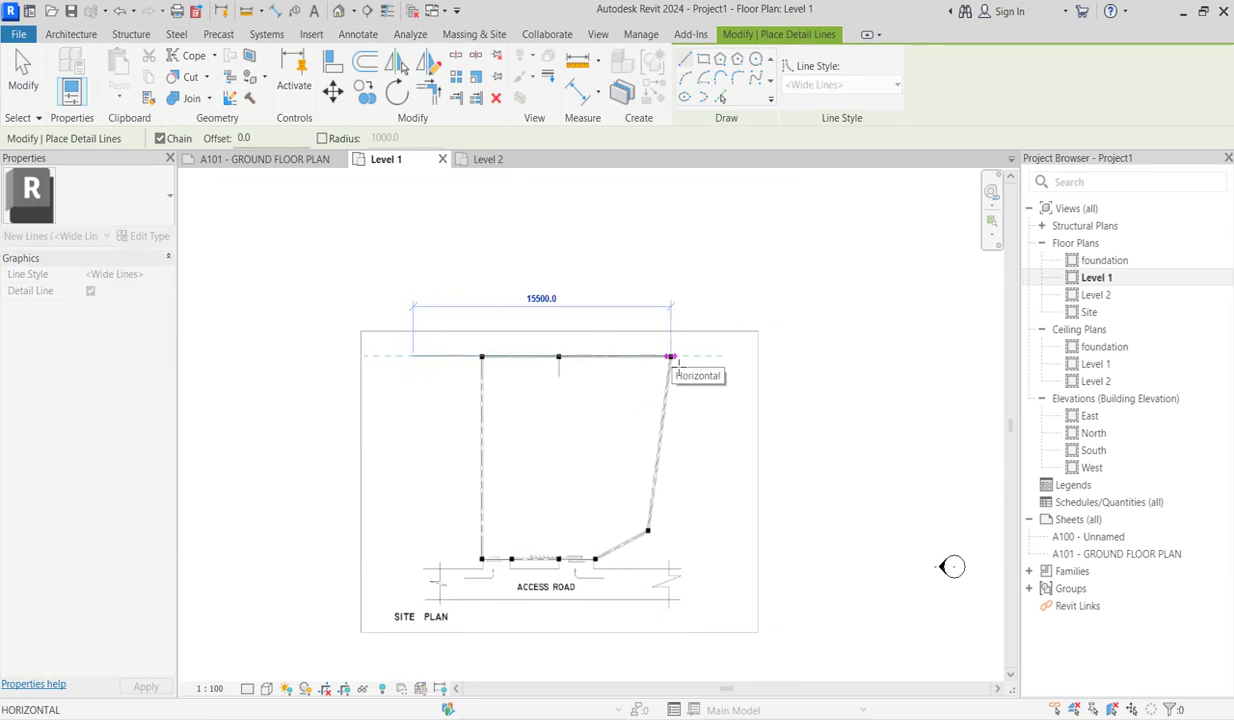
{"action": "type", "text": "220"}
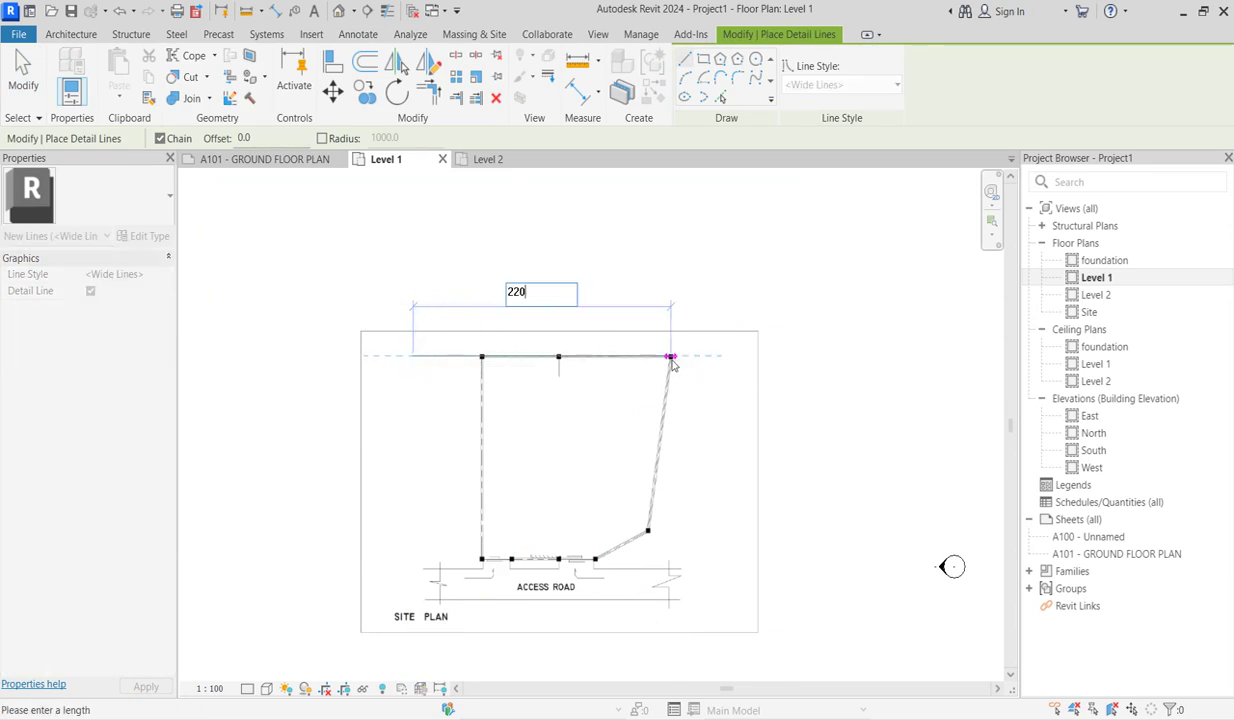
{"action": "type", "text": "00"}
{"action": "key", "text": "Return"}
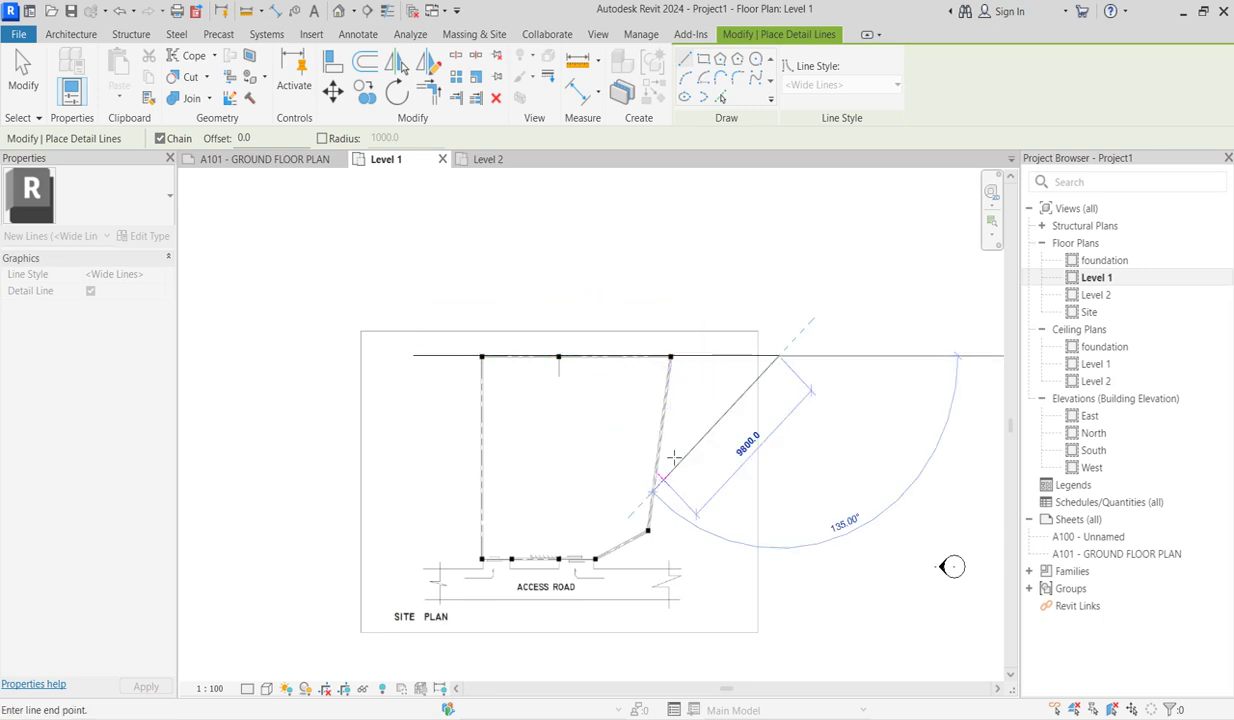
{"action": "scroll", "coordinate": [728, 420], "scroll_direction": "down", "scroll_amount": 2}
{"action": "scroll", "coordinate": [733, 507], "scroll_direction": "up", "scroll_amount": 2}
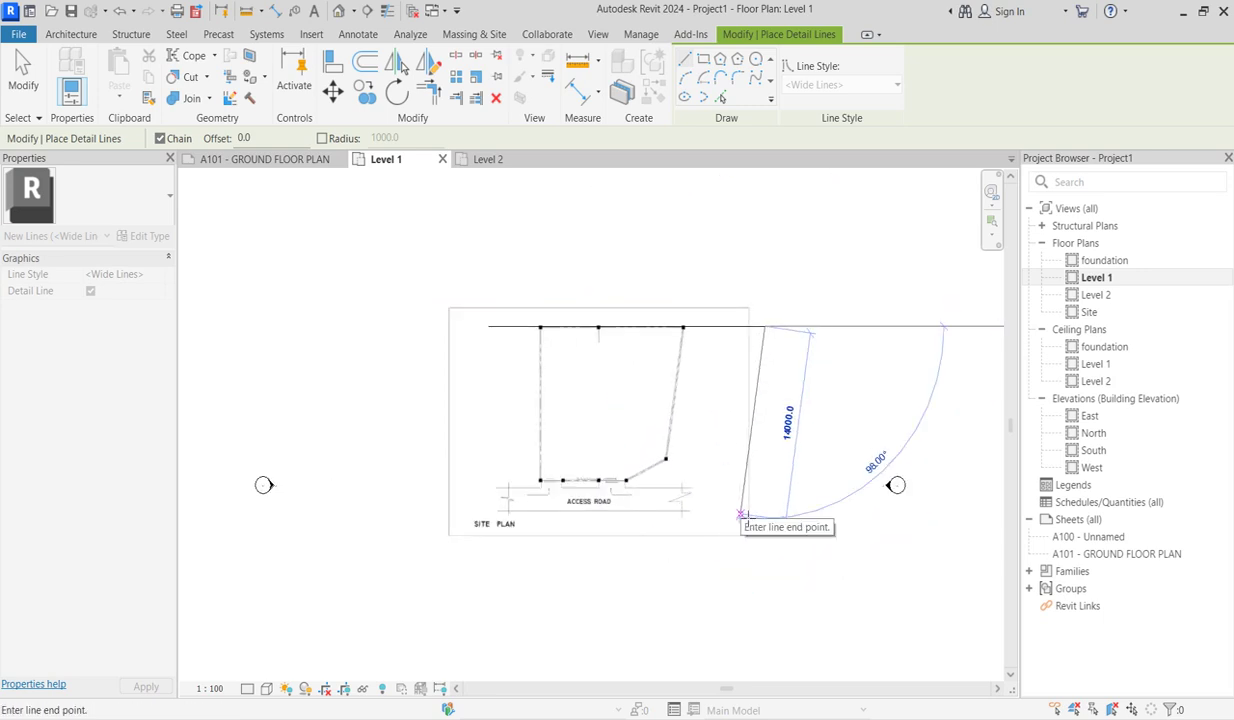
{"action": "key", "text": "Escape"}
{"action": "key", "text": "Escape"}
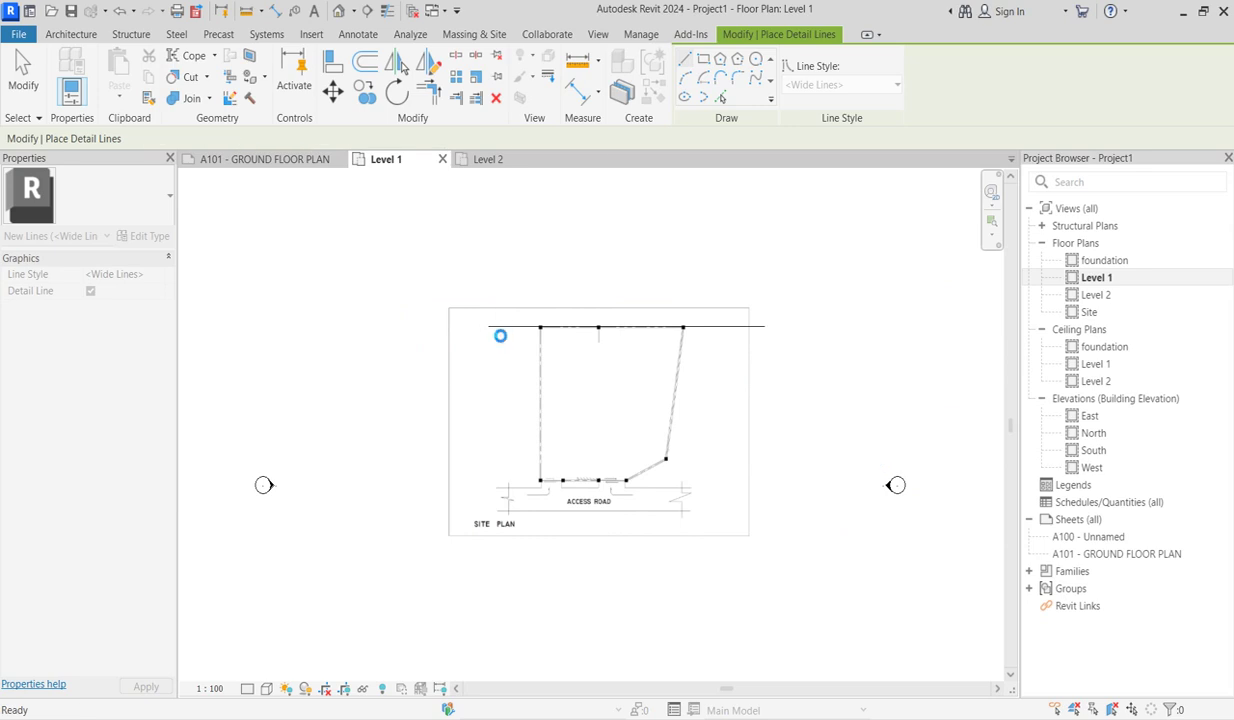
Step: Chain the 22000 left side, 14000 bottom and 45° corner, closing the loop at the top line
{"action": "left_click", "coordinate": [489, 326]}
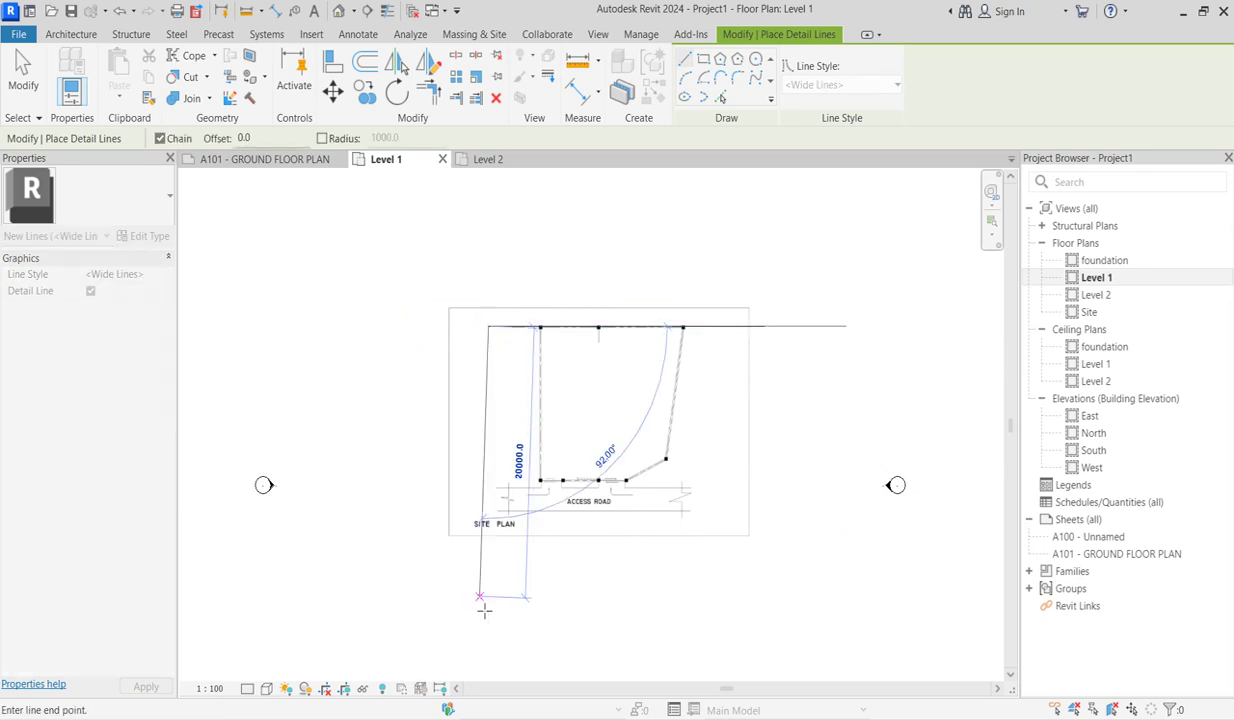
{"action": "type", "text": "22000"}
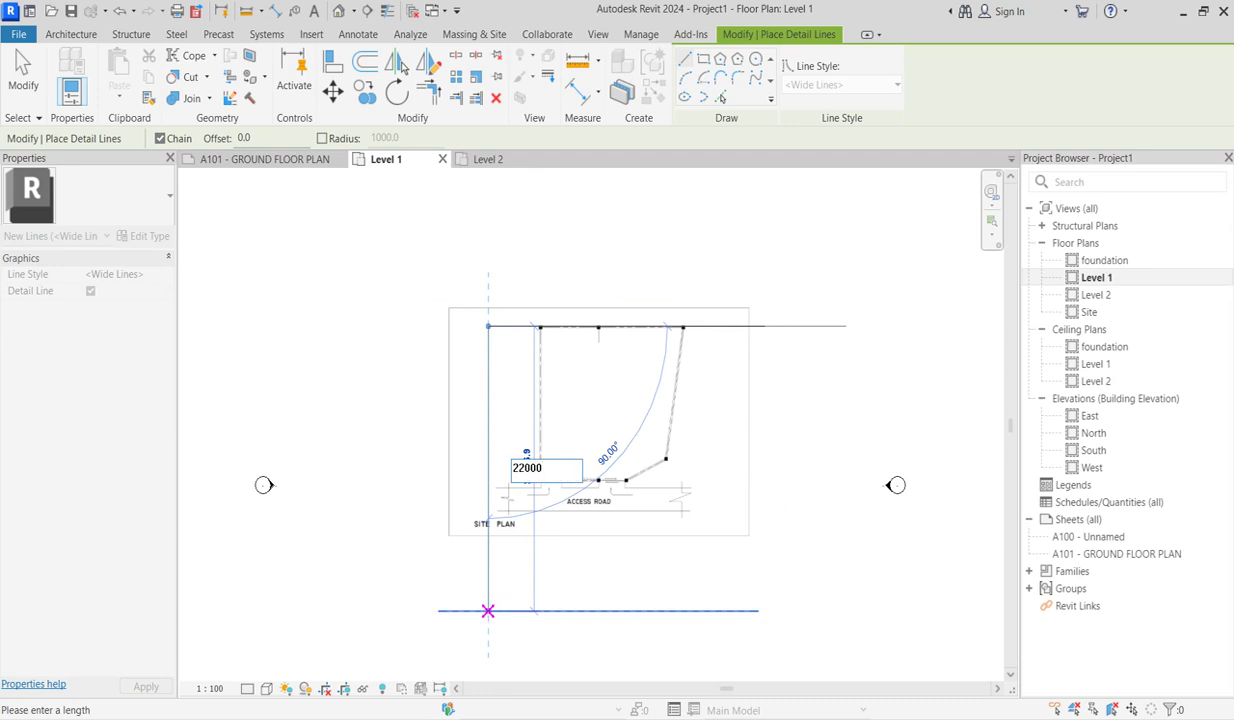
{"action": "key", "text": "Return"}
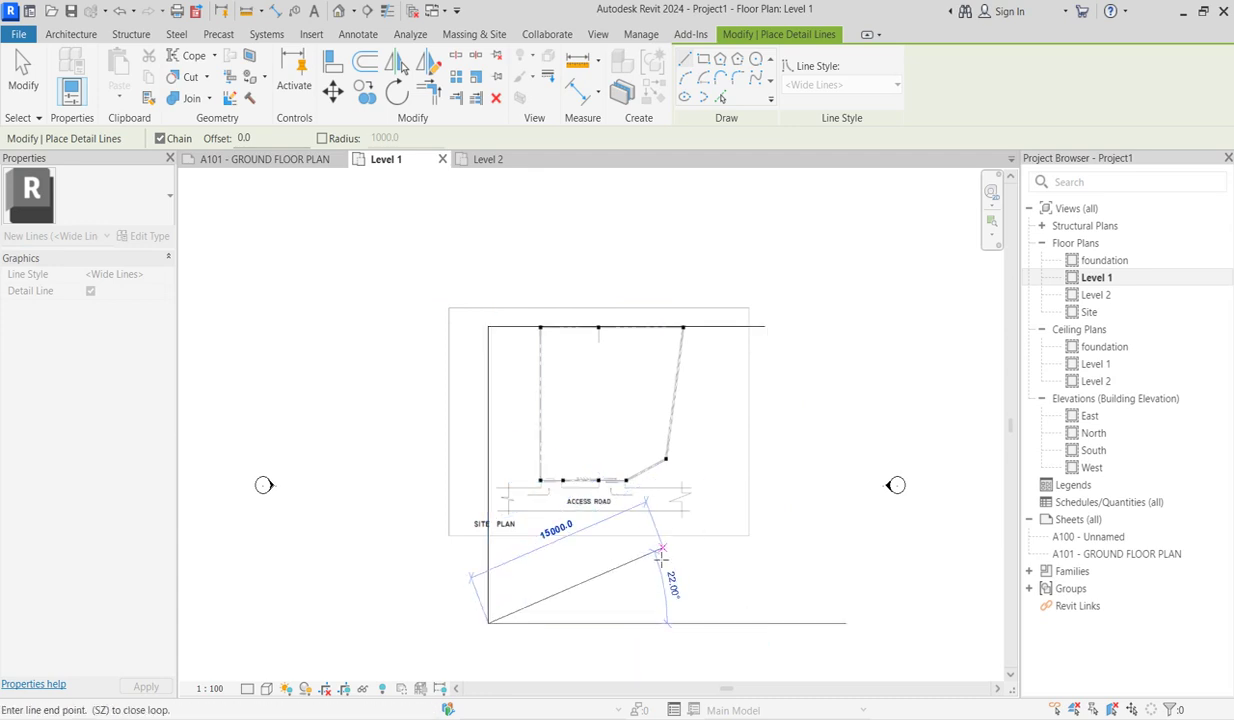
{"action": "scroll", "coordinate": [595, 579], "scroll_direction": "down", "scroll_amount": 2}
{"action": "scroll", "coordinate": [596, 595], "scroll_direction": "up", "scroll_amount": 2}
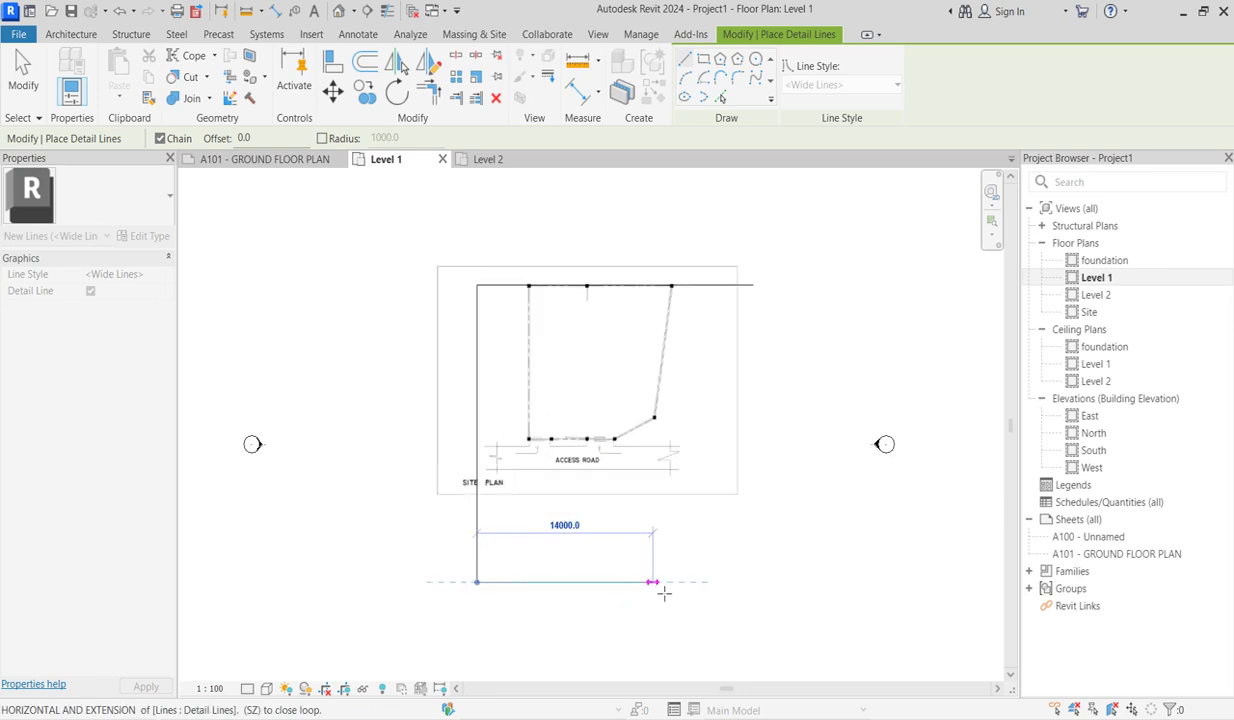
{"action": "left_click", "coordinate": [663, 593]}
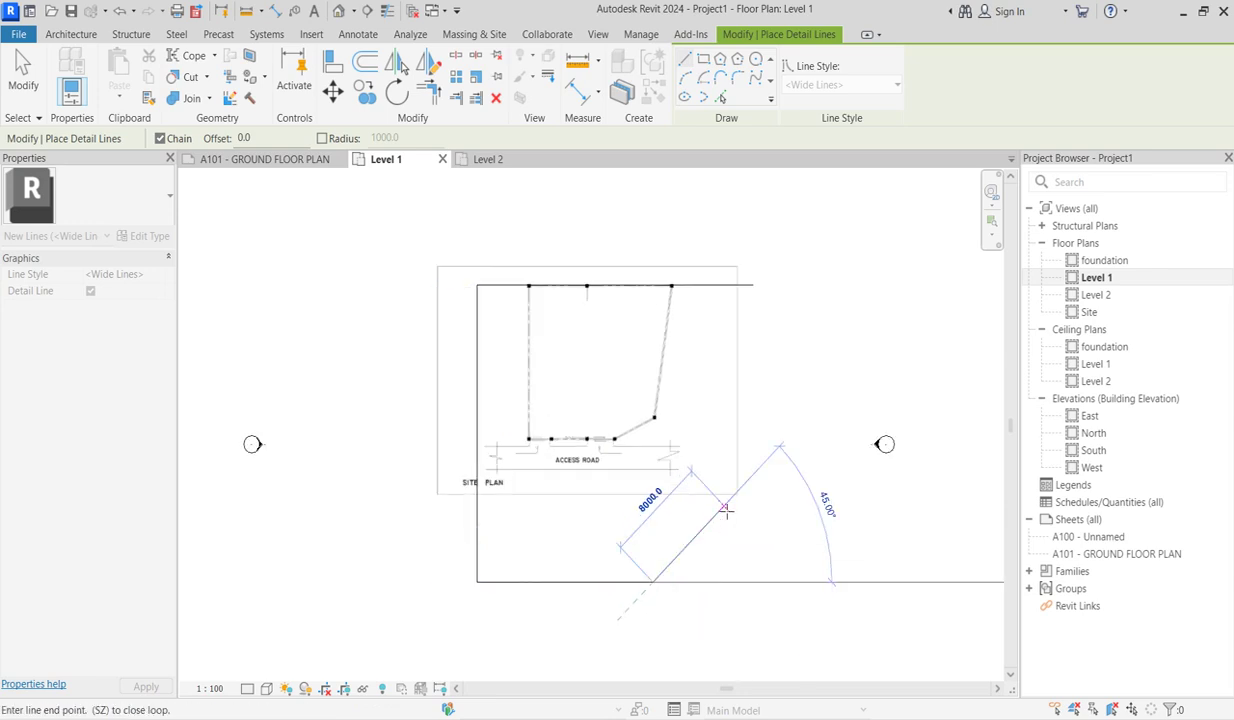
{"action": "left_click", "coordinate": [723, 507]}
{"action": "left_click", "coordinate": [753, 285]}
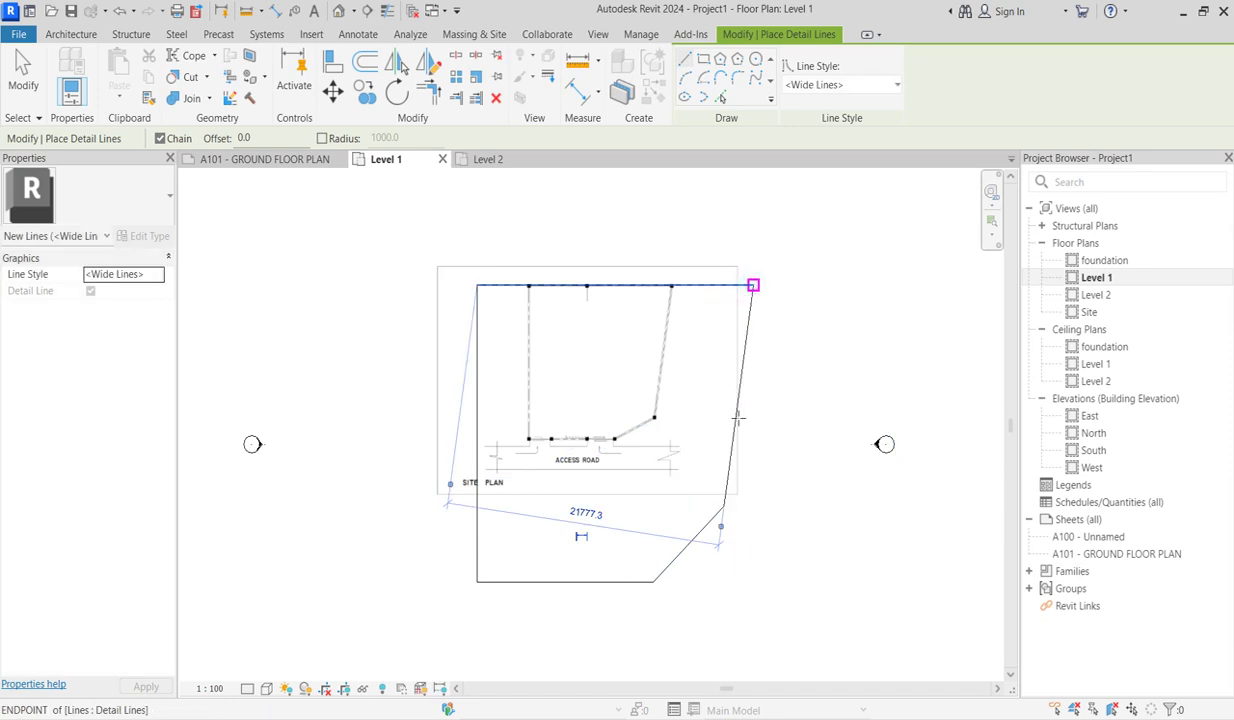
{"action": "scroll", "coordinate": [592, 475], "scroll_direction": "down", "scroll_amount": 3}
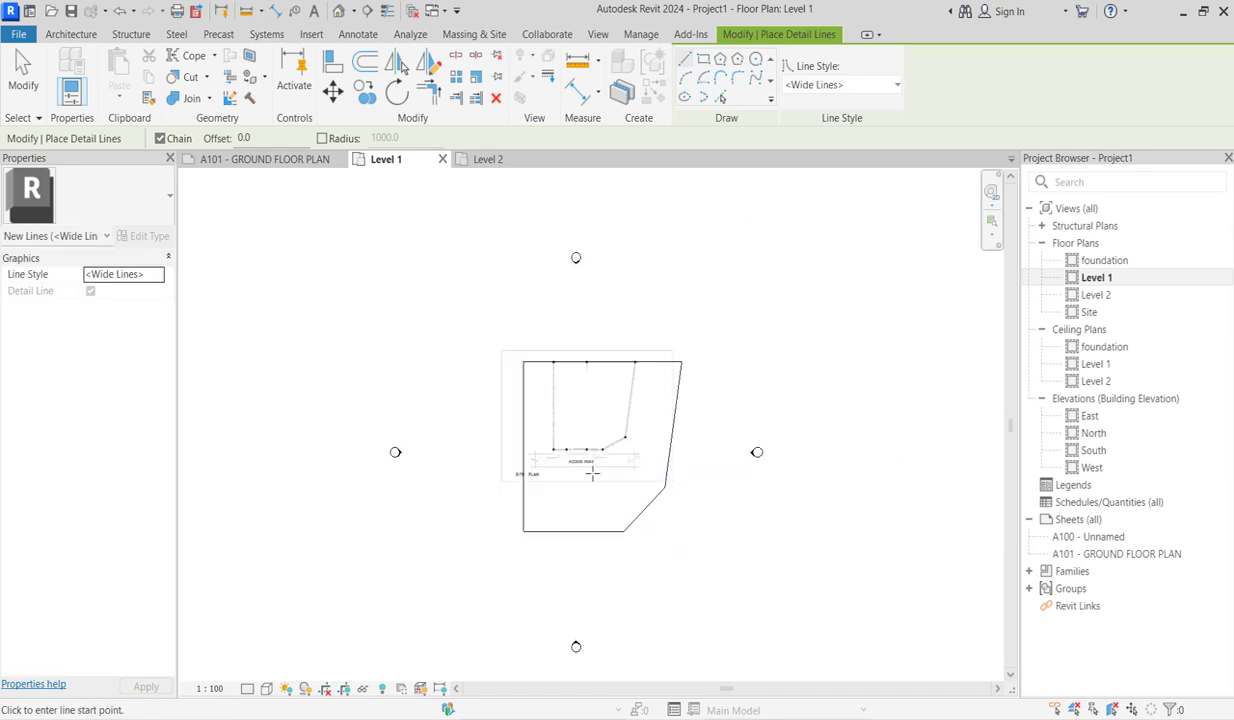
{"action": "key", "text": "Escape"}
{"action": "key", "text": "Escape"}
{"action": "scroll", "coordinate": [570, 455], "scroll_direction": "up", "scroll_amount": 2}
{"action": "left_click", "coordinate": [560, 435]}
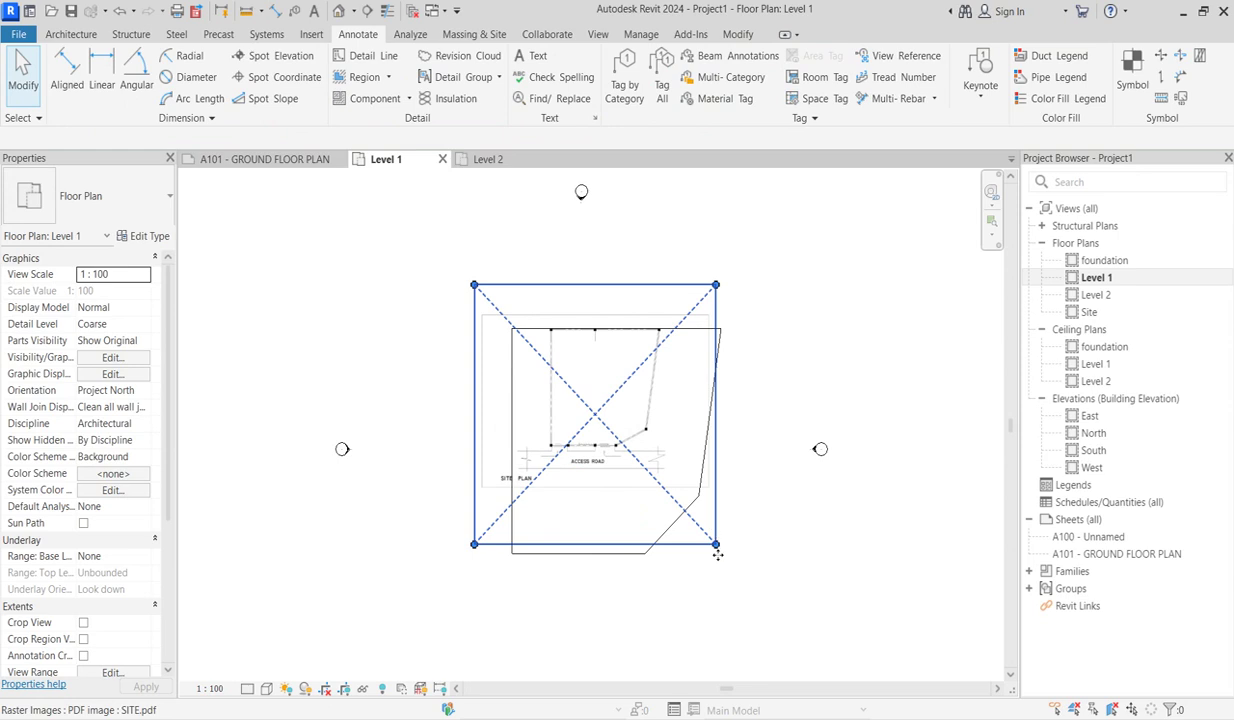
Step: Enlarge and move the SITE.pdf underlay to 47836.1 × 47836.1 so it matches the boundary
{"action": "left_click_drag", "start_coordinate": [717, 555], "coordinate": [826, 663]}
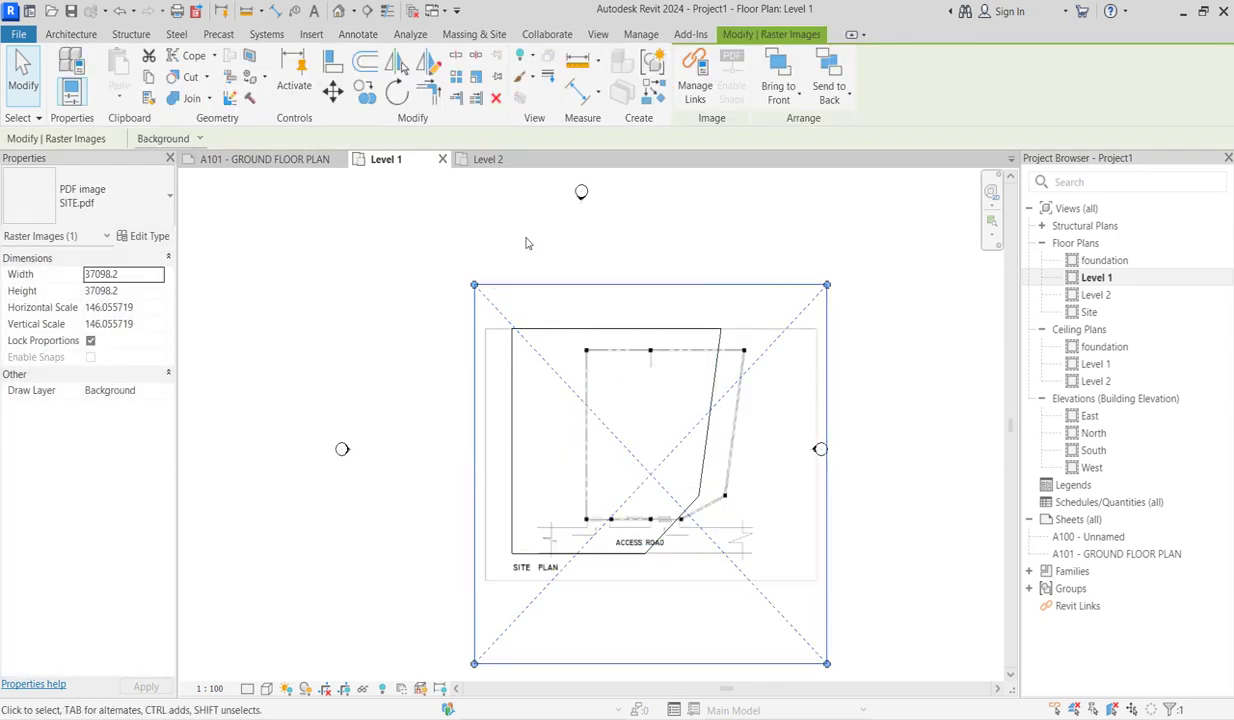
{"action": "left_click_drag", "start_coordinate": [474, 285], "coordinate": [388, 192]}
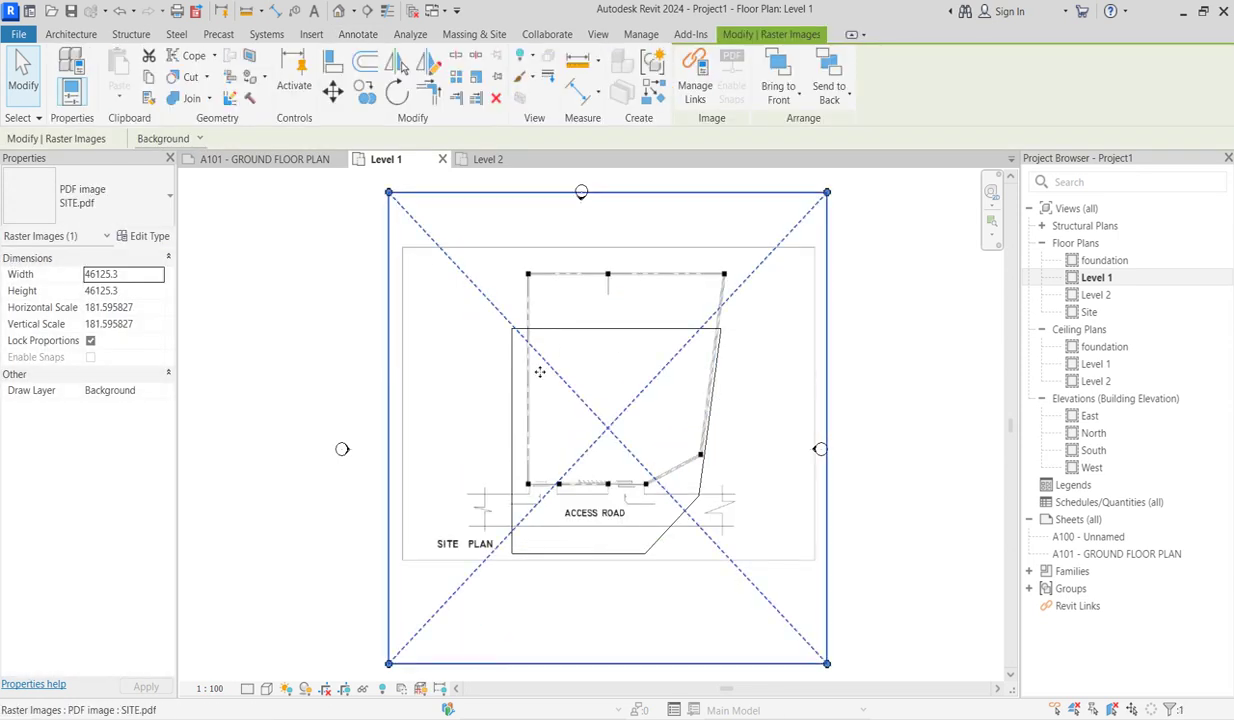
{"action": "scroll", "coordinate": [539, 372], "scroll_direction": "down", "scroll_amount": 2}
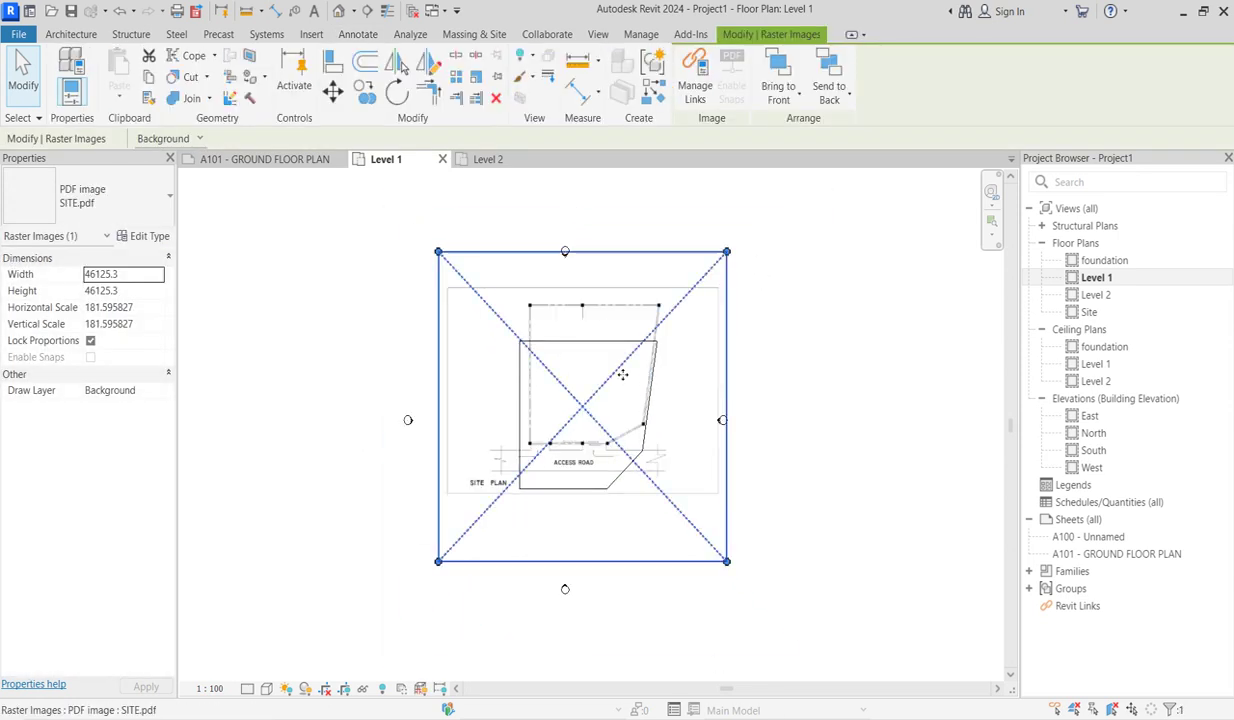
{"action": "left_click_drag", "start_coordinate": [531, 314], "coordinate": [531, 353]}
{"action": "scroll", "coordinate": [662, 537], "scroll_direction": "up", "scroll_amount": 1}
{"action": "scroll", "coordinate": [578, 504], "scroll_direction": "up", "scroll_amount": 2}
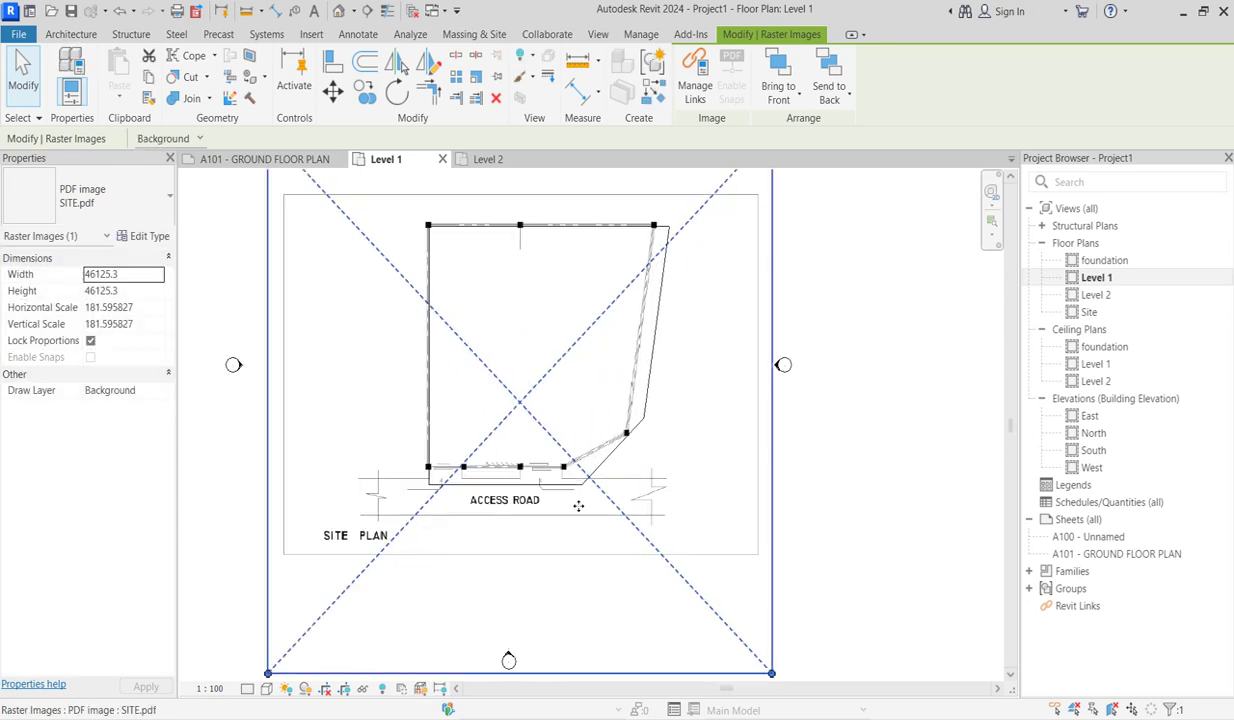
{"action": "scroll", "coordinate": [640, 530], "scroll_direction": "down", "scroll_amount": 2}
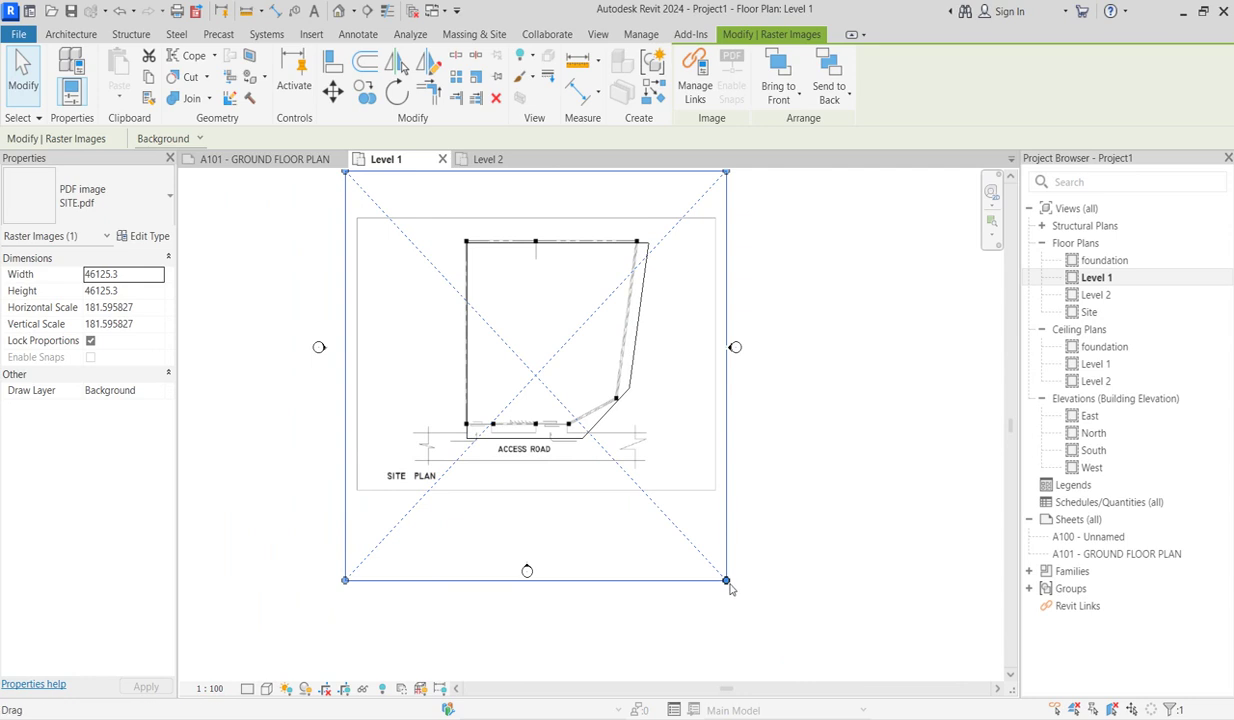
{"action": "mouse_move", "coordinate": [726, 580]}
{"action": "left_mouse_down"}
{"action": "mouse_move", "coordinate": [744, 609]}
{"action": "mouse_move", "coordinate": [740, 595]}
{"action": "left_mouse_up"}
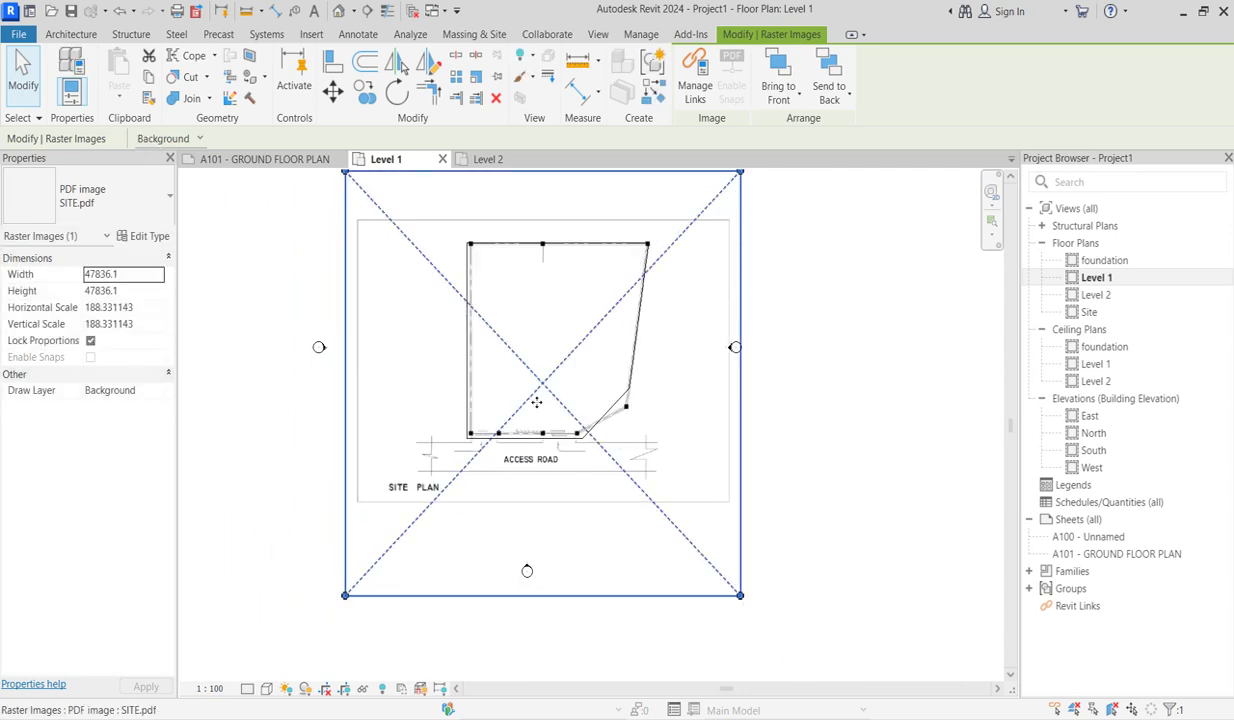
{"action": "scroll", "coordinate": [530, 395], "scroll_direction": "up", "scroll_amount": 1}
{"action": "scroll", "coordinate": [610, 440], "scroll_direction": "up", "scroll_amount": 1}
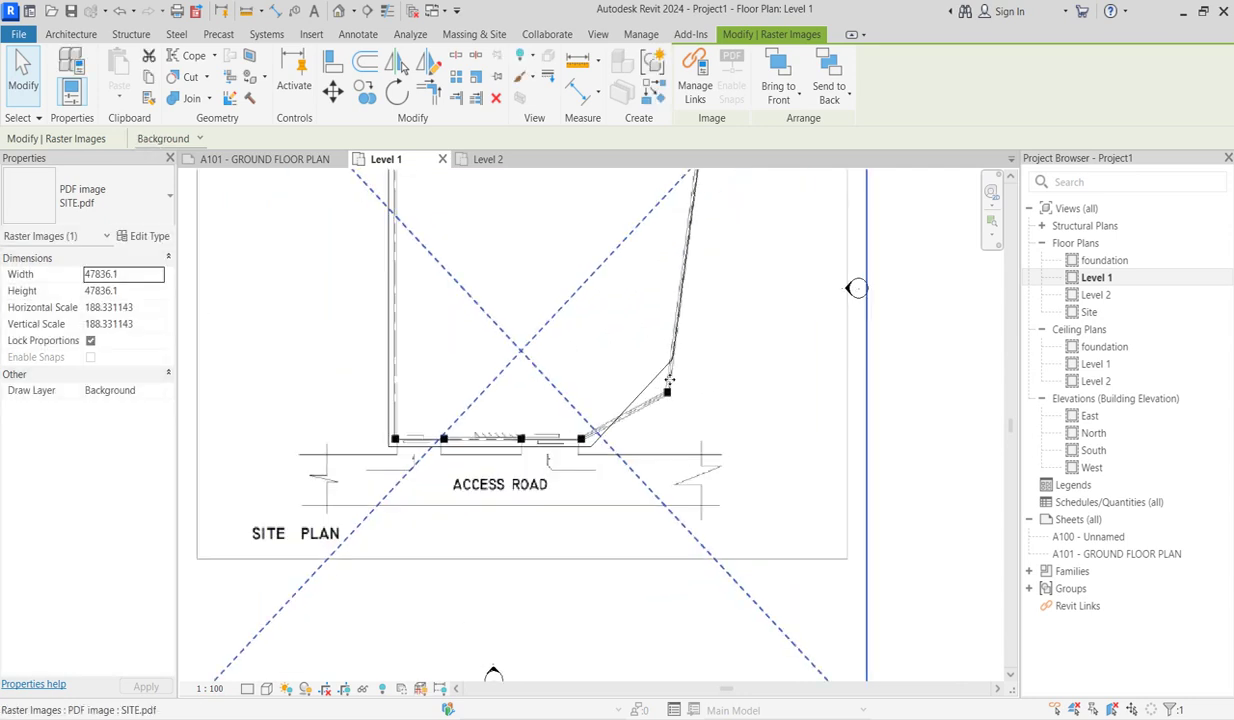
{"action": "left_click", "coordinate": [876, 408]}
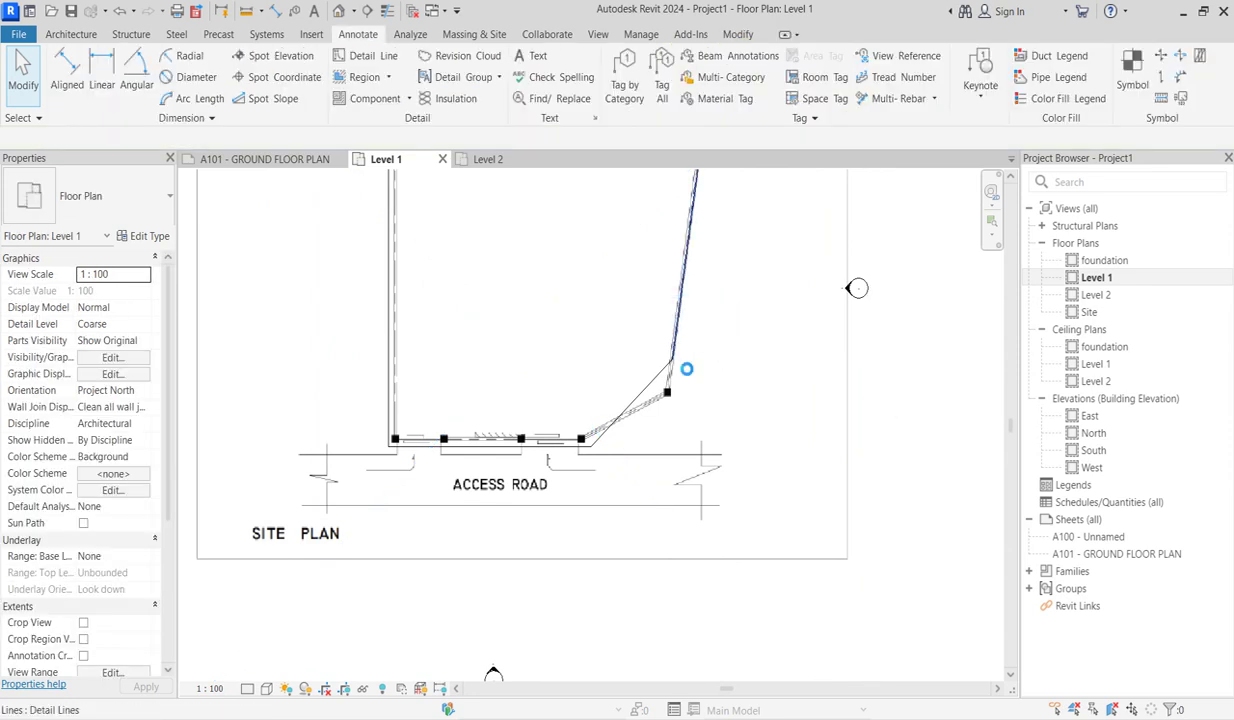
Step: Drag the sloped boundary line's endpoints onto SITE.pdf's angled edge and corner vertices
{"action": "left_click", "coordinate": [684, 367]}
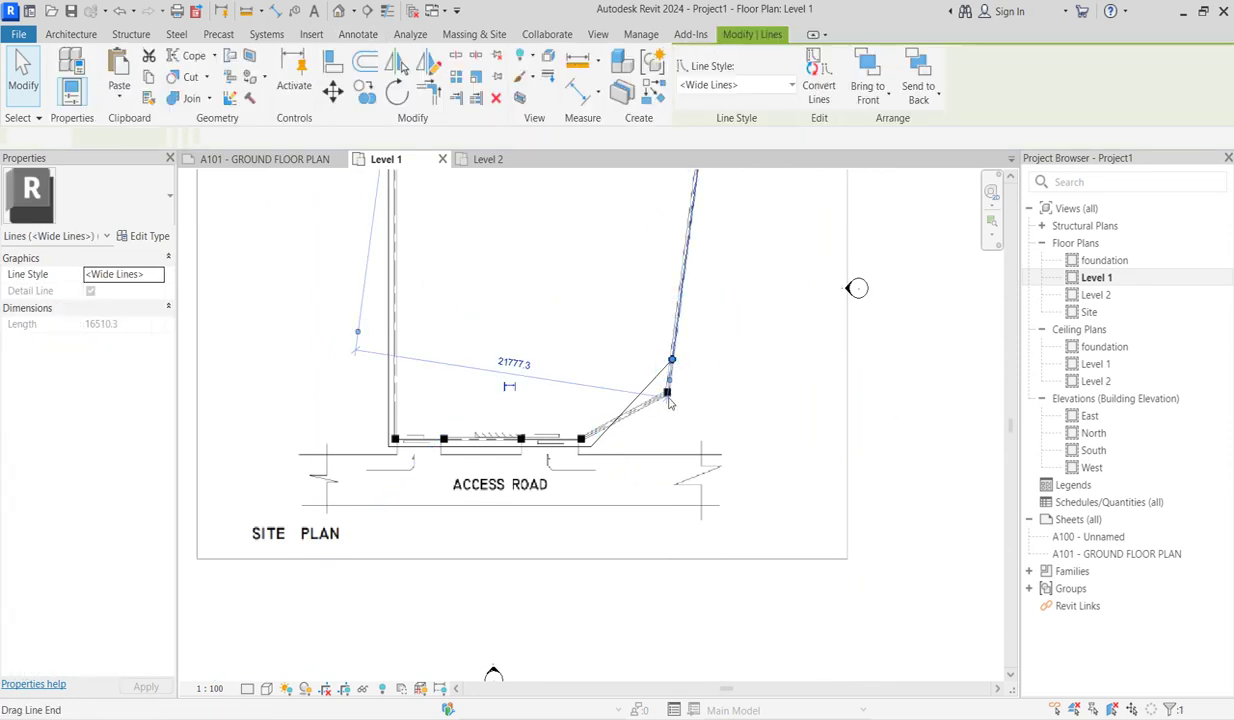
{"action": "left_click_drag", "start_coordinate": [670, 401], "coordinate": [591, 446]}
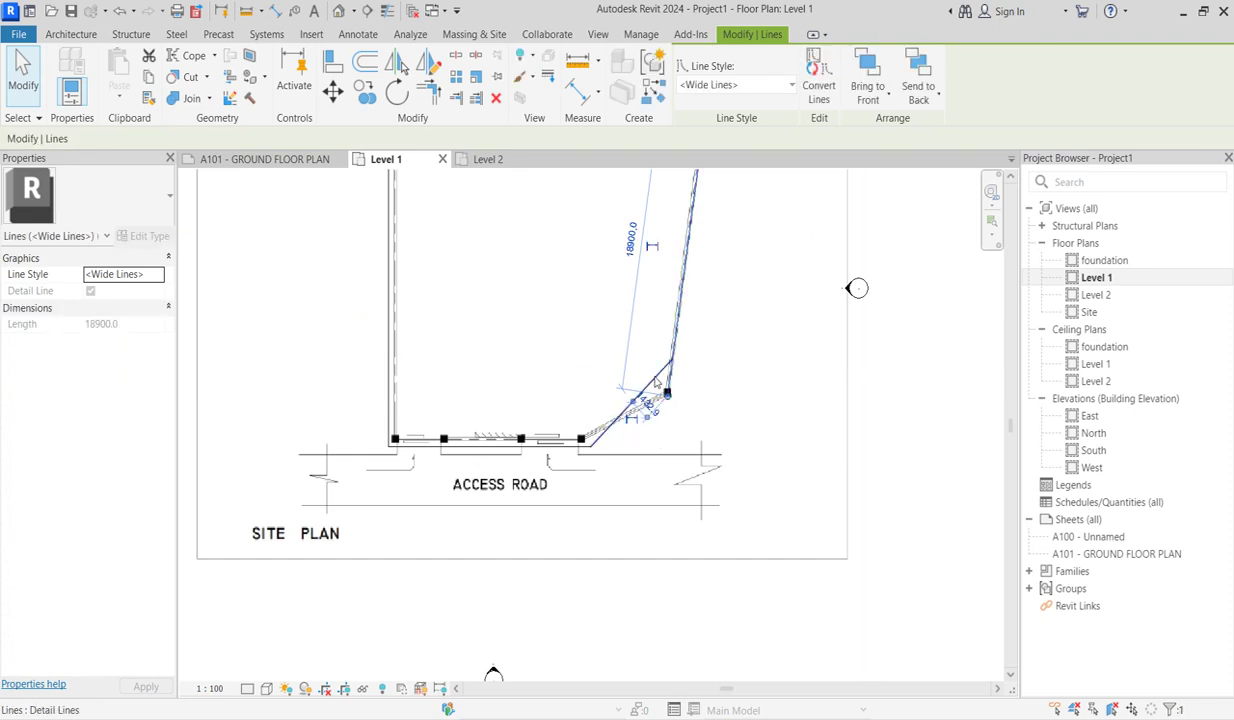
{"action": "left_click_drag", "start_coordinate": [680, 370], "coordinate": [667, 395]}
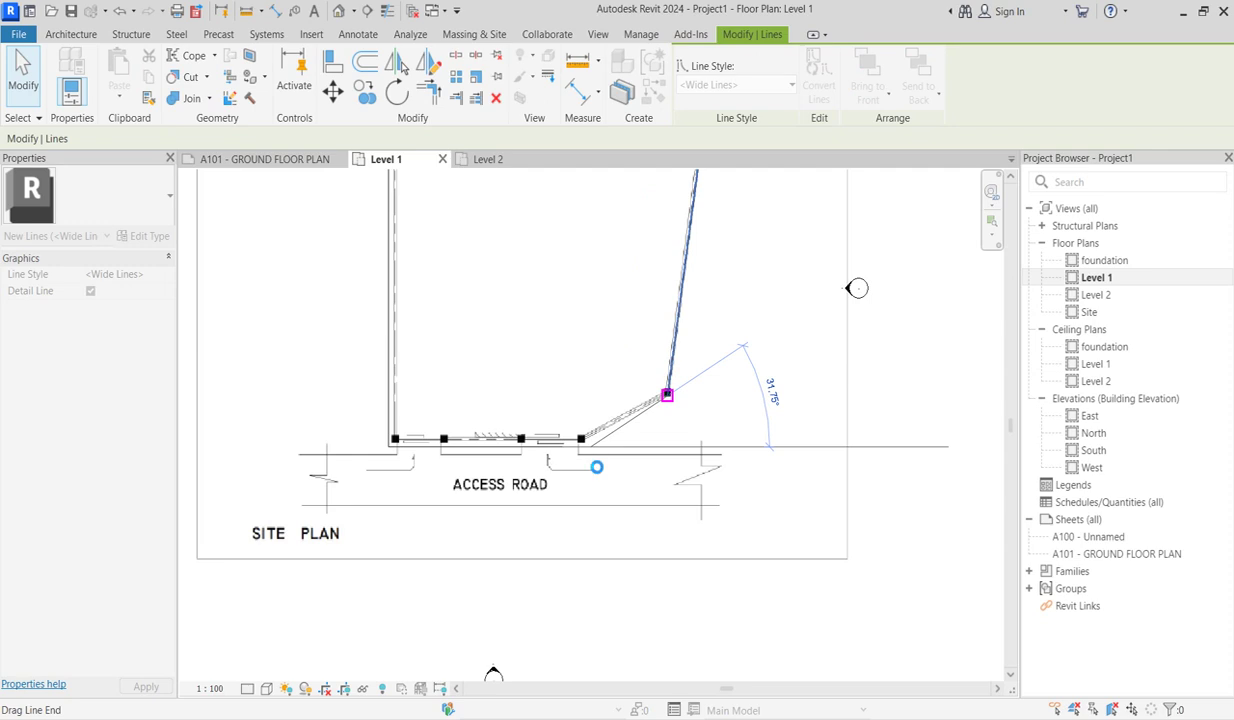
{"action": "scroll", "coordinate": [593, 464], "scroll_direction": "up", "scroll_amount": 1}
{"action": "left_click_drag", "start_coordinate": [596, 467], "coordinate": [590, 446]}
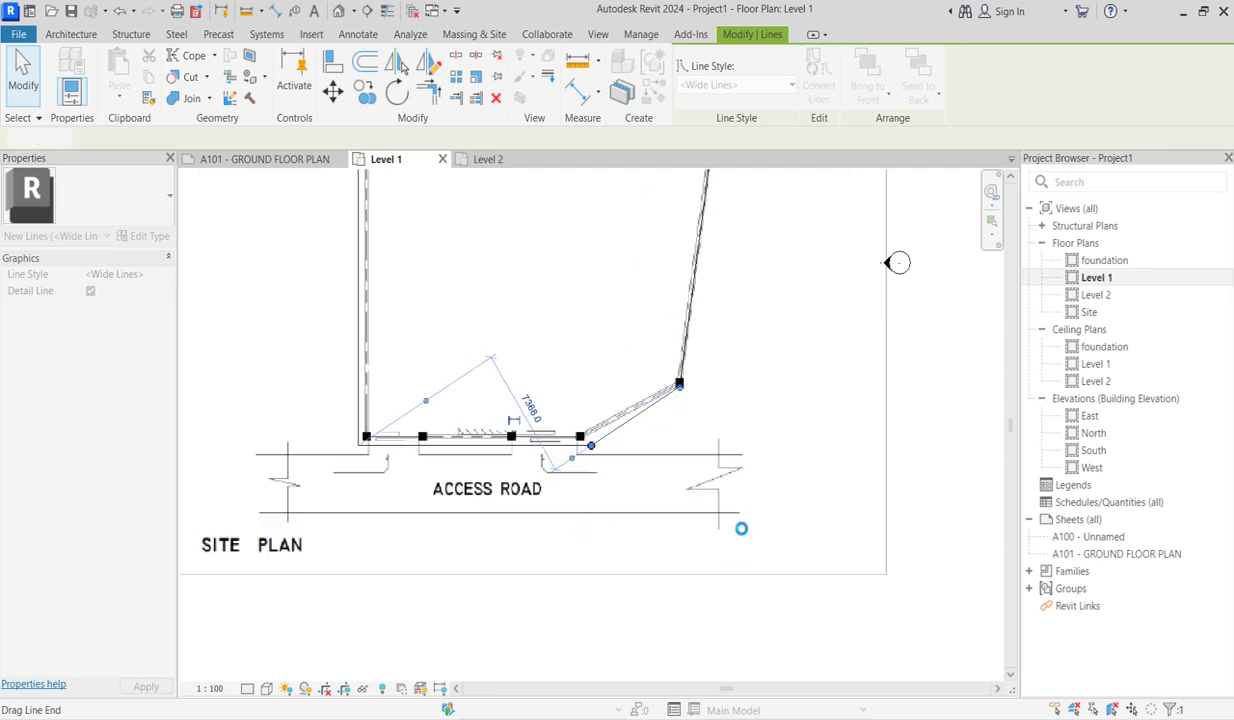
{"action": "scroll", "coordinate": [568, 512], "scroll_direction": "down", "scroll_amount": 3}
{"action": "key", "text": "Escape"}
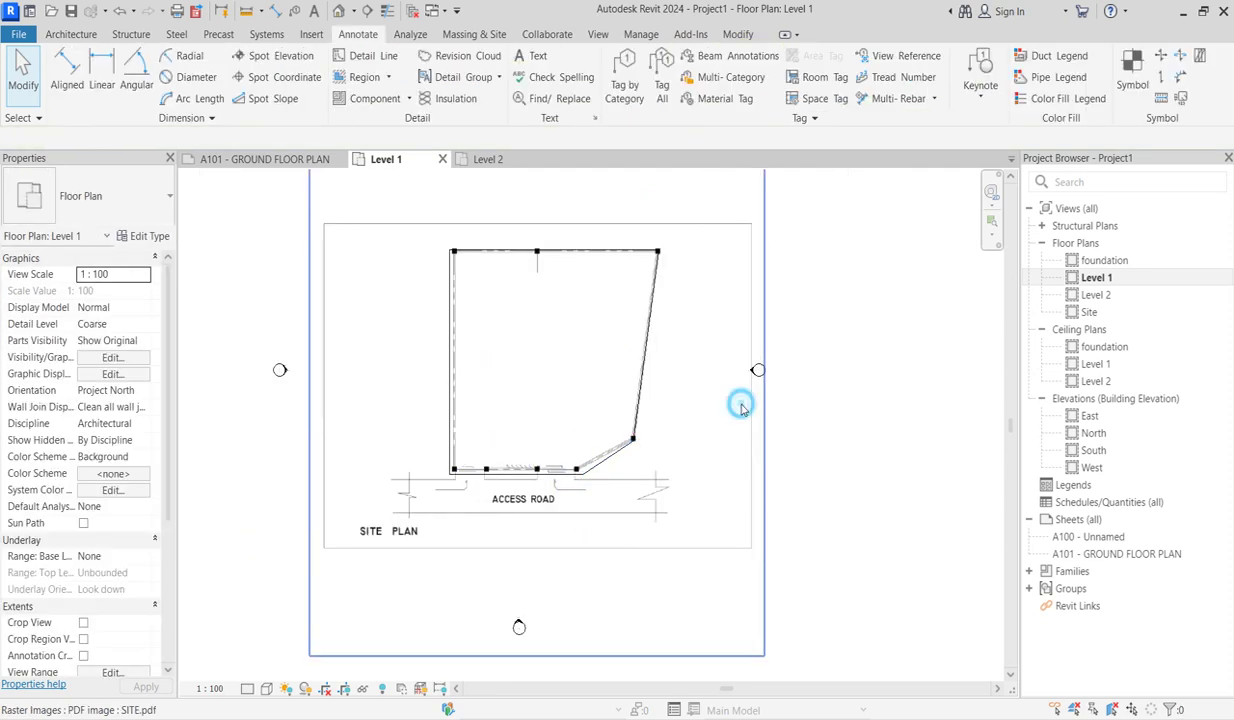
Step: Delete the SITE.pdf site plan image
{"action": "left_click", "coordinate": [738, 402]}
{"action": "key", "text": "Delete"}
{"action": "scroll", "coordinate": [628, 526], "scroll_direction": "down", "scroll_amount": 2}
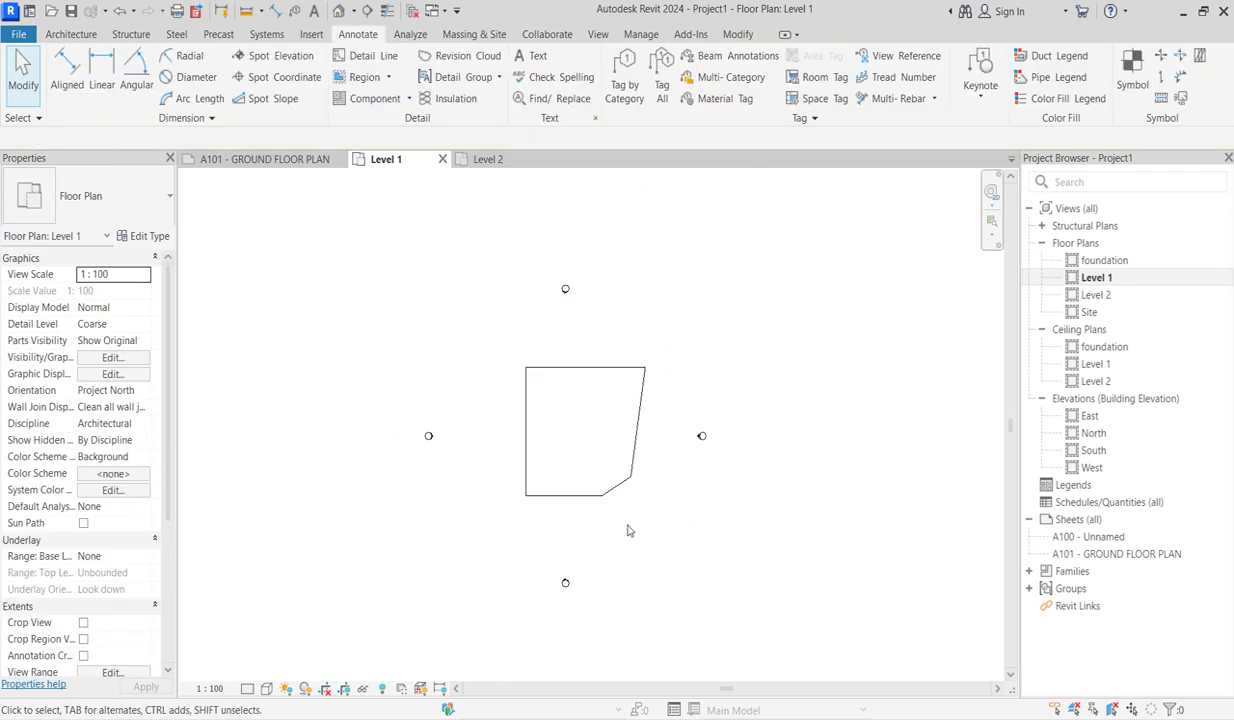
{"action": "scroll", "coordinate": [581, 425], "scroll_direction": "up", "scroll_amount": 2}
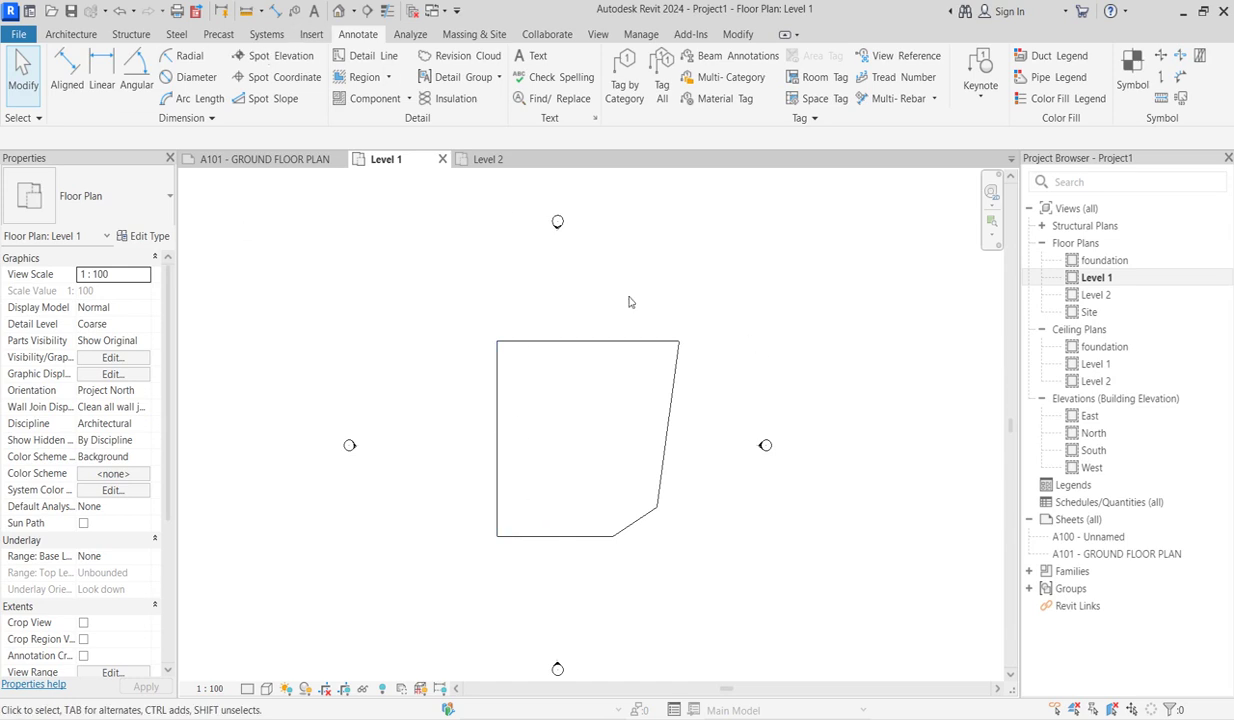
{"action": "scroll", "coordinate": [532, 435], "scroll_direction": "up", "scroll_amount": 2}
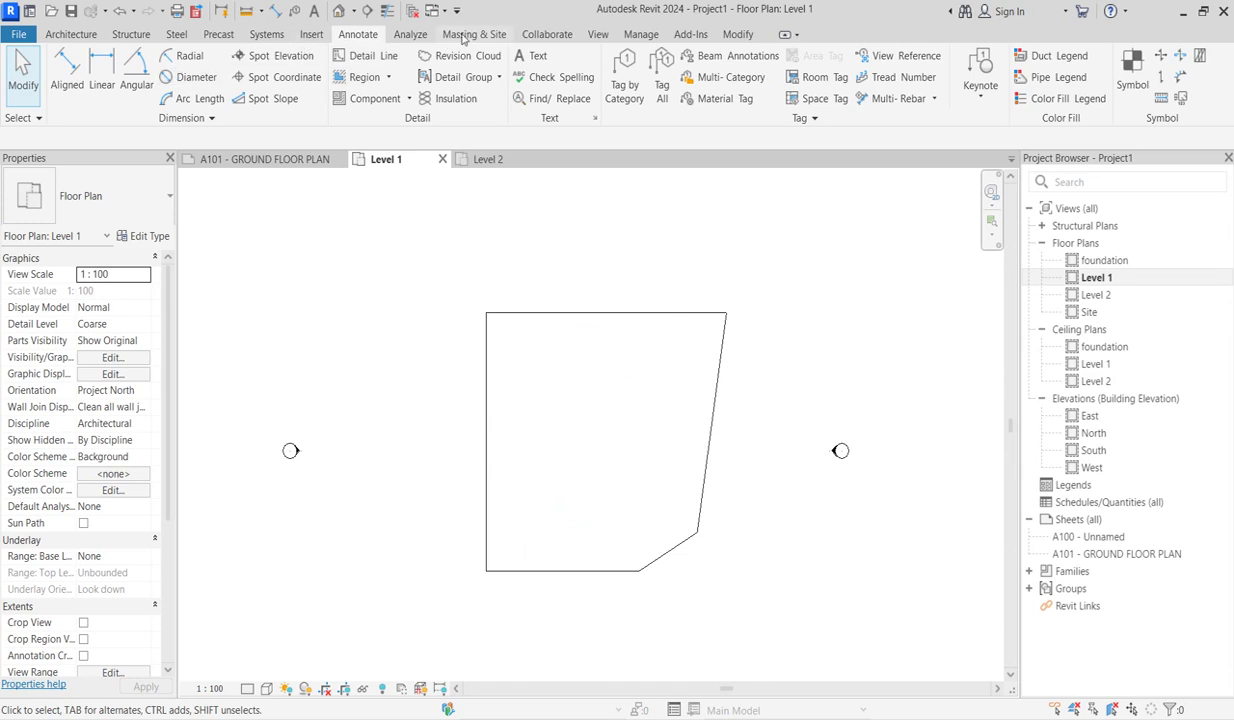
Step: Offset the top and left boundary lines 3000 inward
{"action": "left_click", "coordinate": [740, 36]}
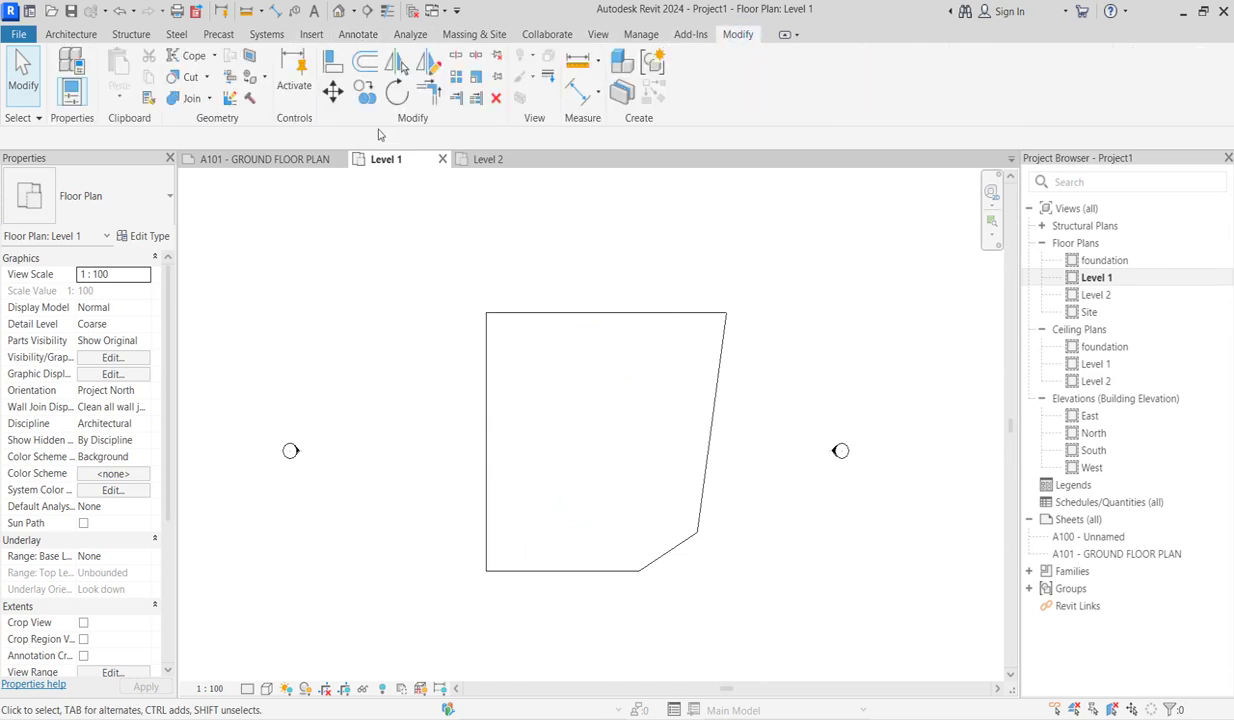
{"action": "left_click", "coordinate": [367, 63]}
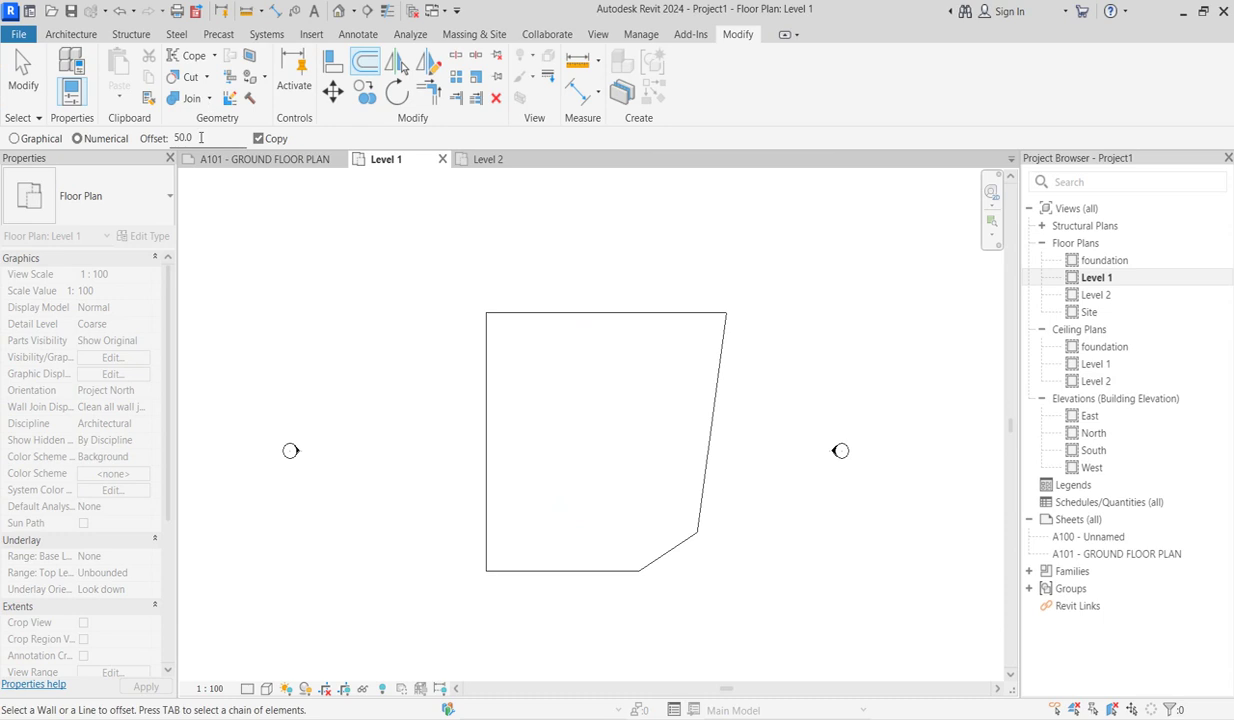
{"action": "left_click_drag", "start_coordinate": [201, 138], "coordinate": [165, 140]}
{"action": "left_click", "coordinate": [523, 314]}
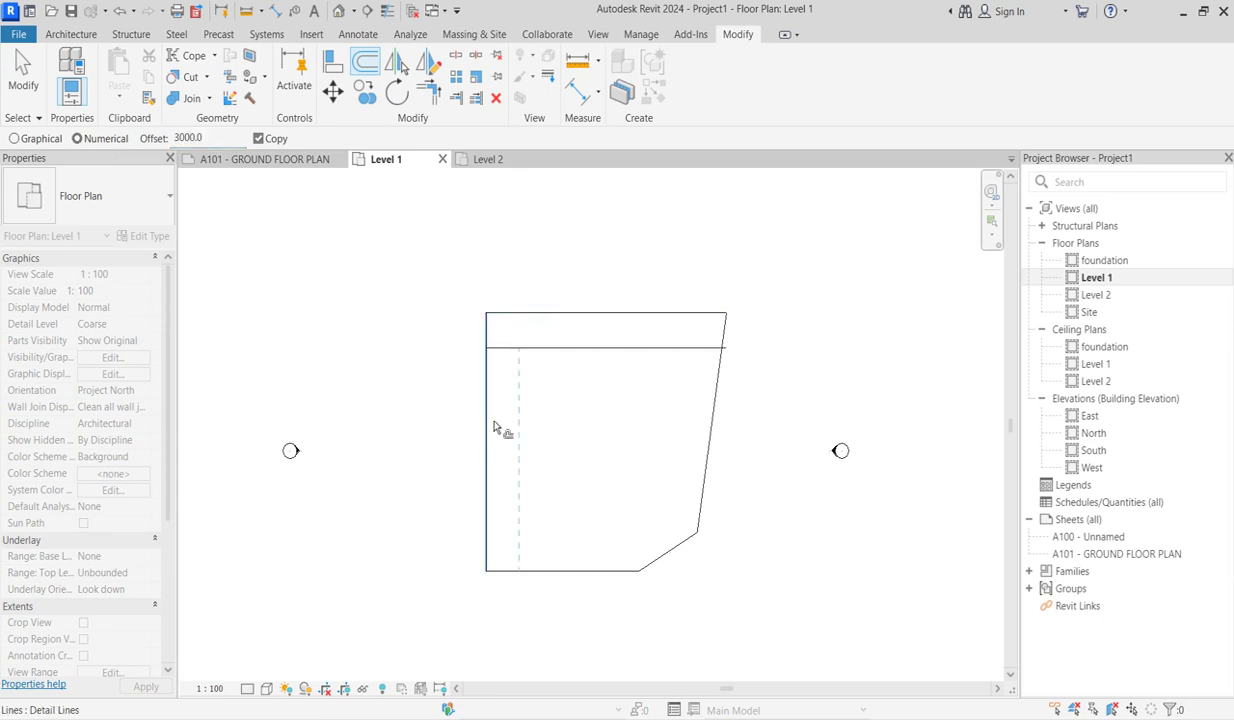
{"action": "left_click", "coordinate": [493, 428]}
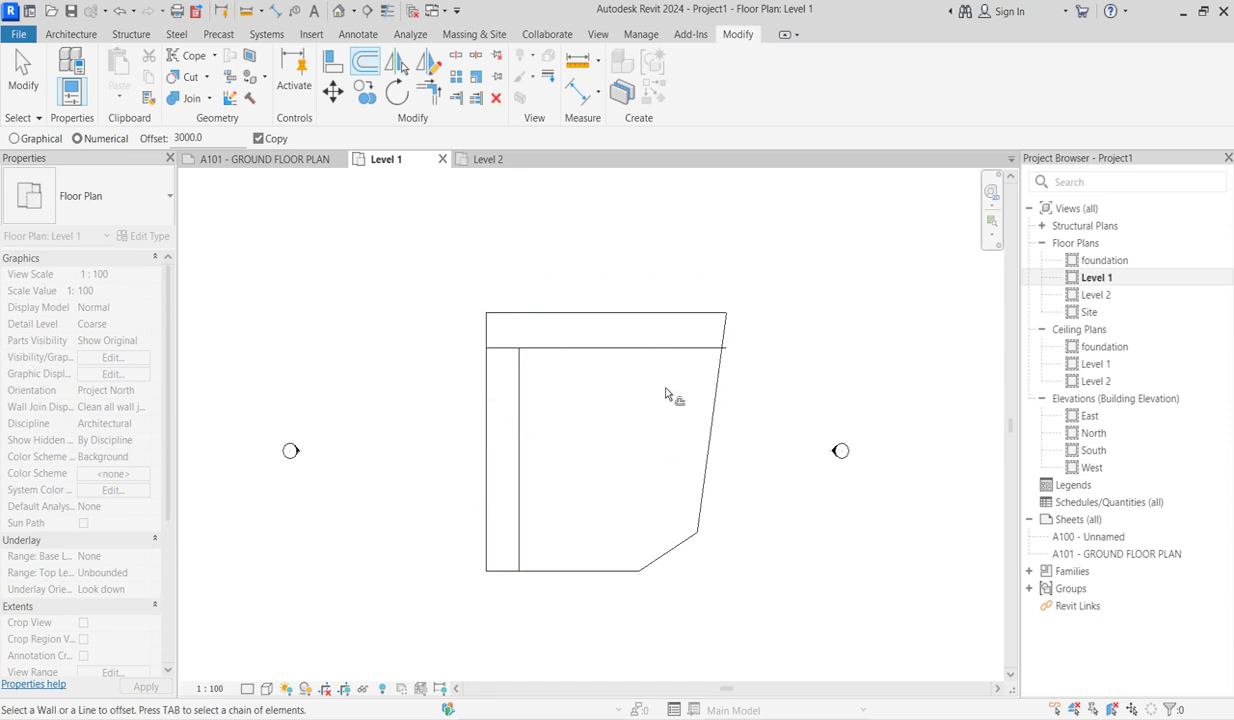
{"action": "key", "text": "Escape"}
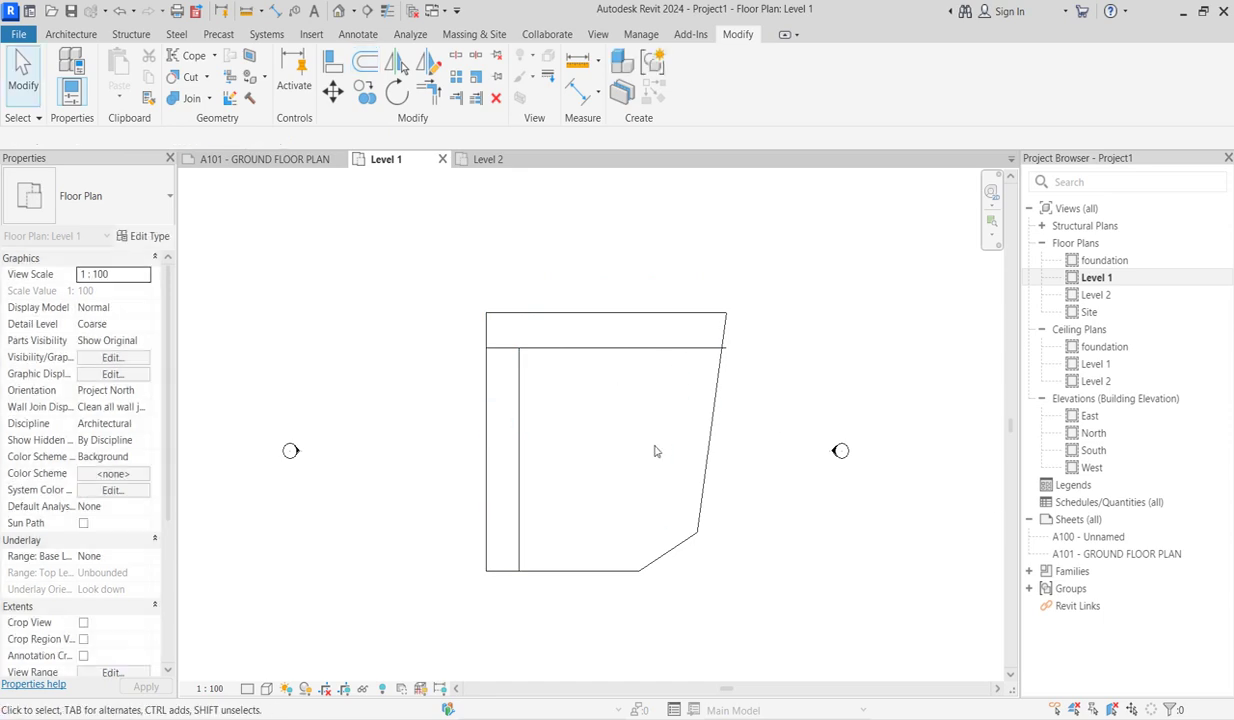
Step: Shorten the new inner top line so it meets the inner left line
{"action": "scroll", "coordinate": [546, 360], "scroll_direction": "up", "scroll_amount": 1}
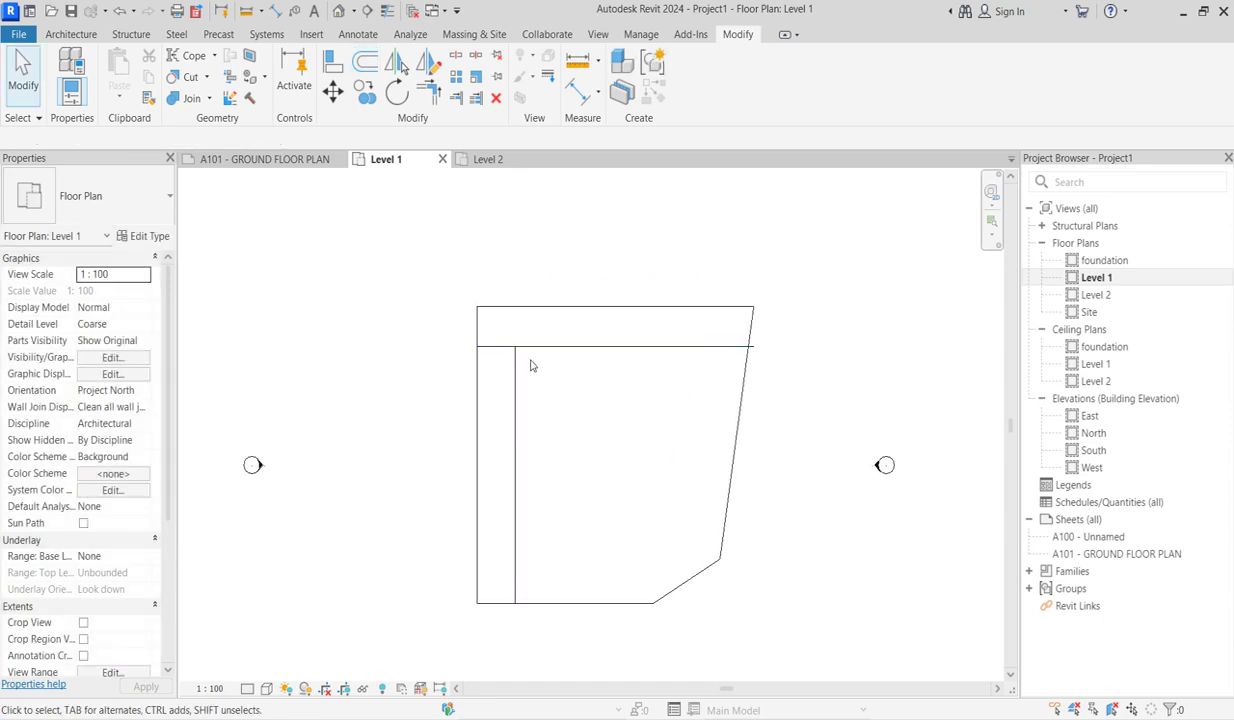
{"action": "left_click", "coordinate": [478, 348]}
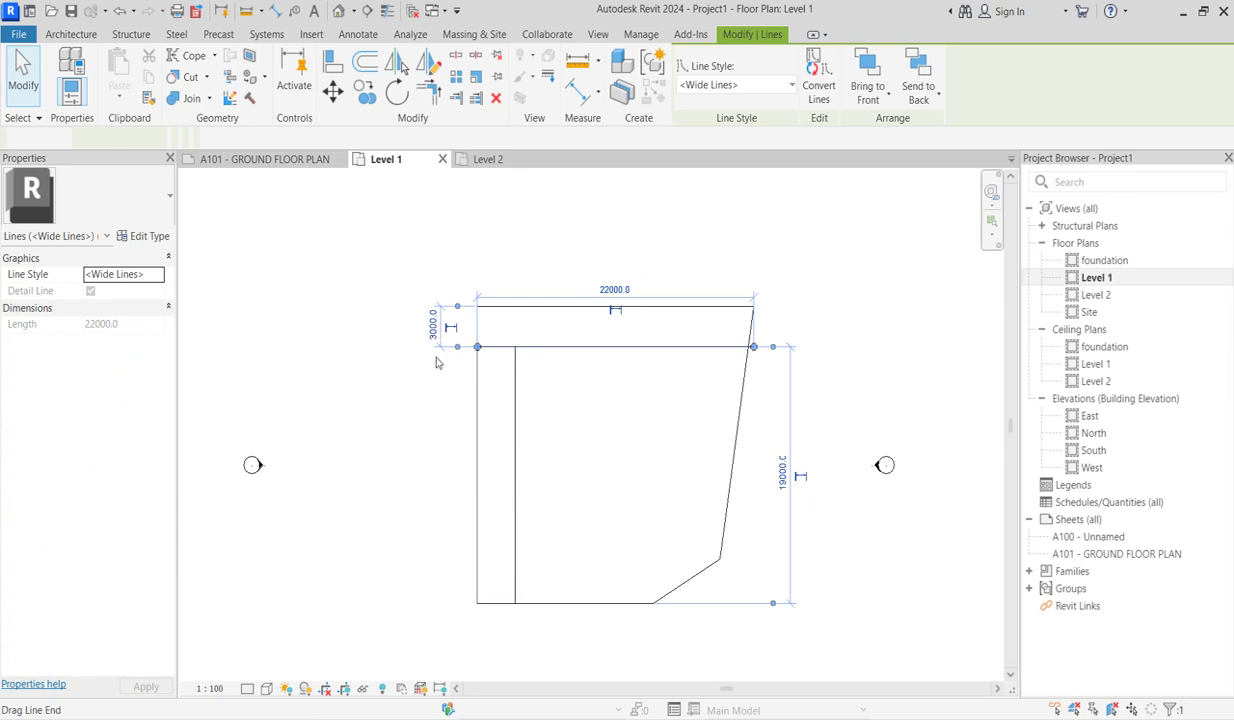
{"action": "left_click_drag", "start_coordinate": [436, 363], "coordinate": [427, 368]}
{"action": "key", "text": "Escape"}
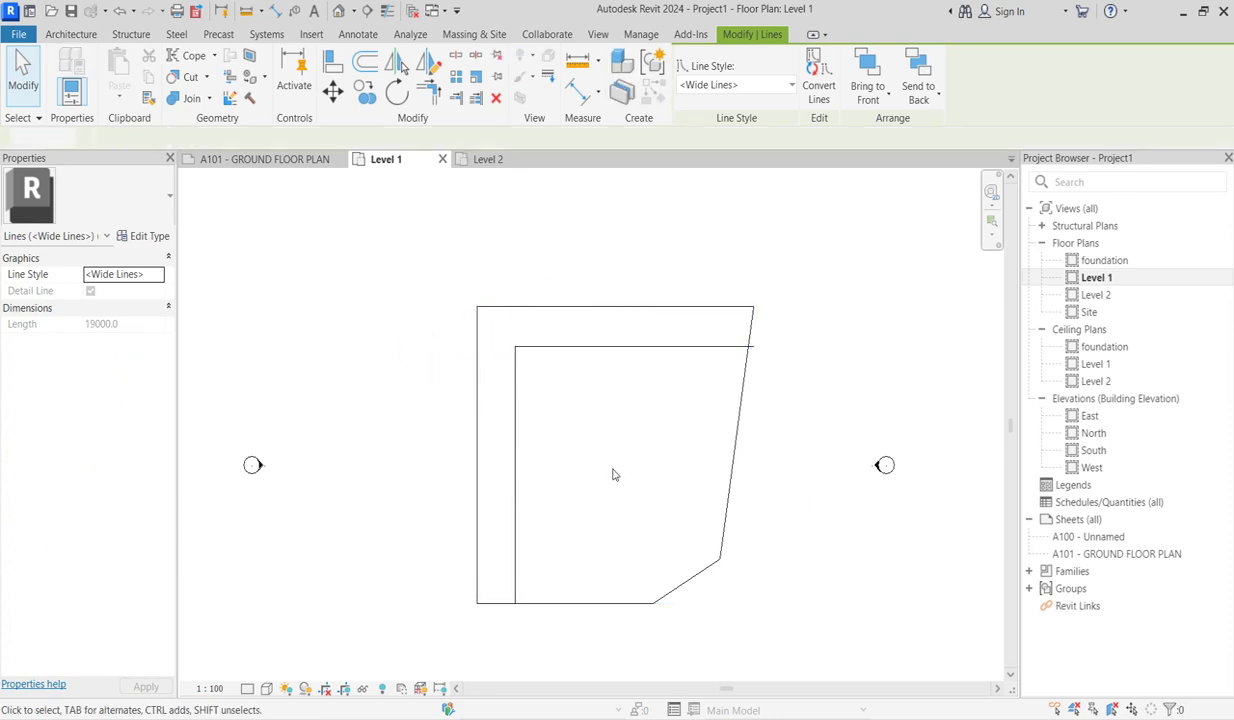
{"action": "left_click", "coordinate": [71, 34]}
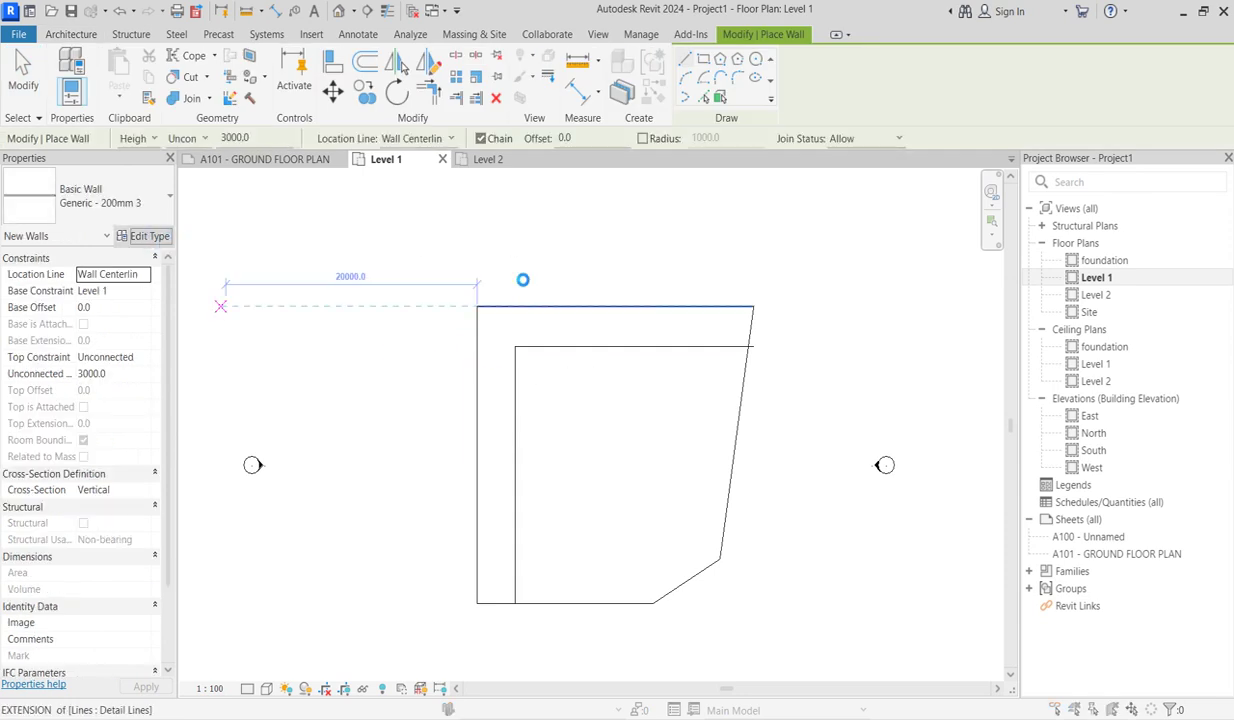
Step: Select the Generic - 200mm wall type and set its structure layer thickness to 225.0
{"action": "left_click", "coordinate": [724, 263]}
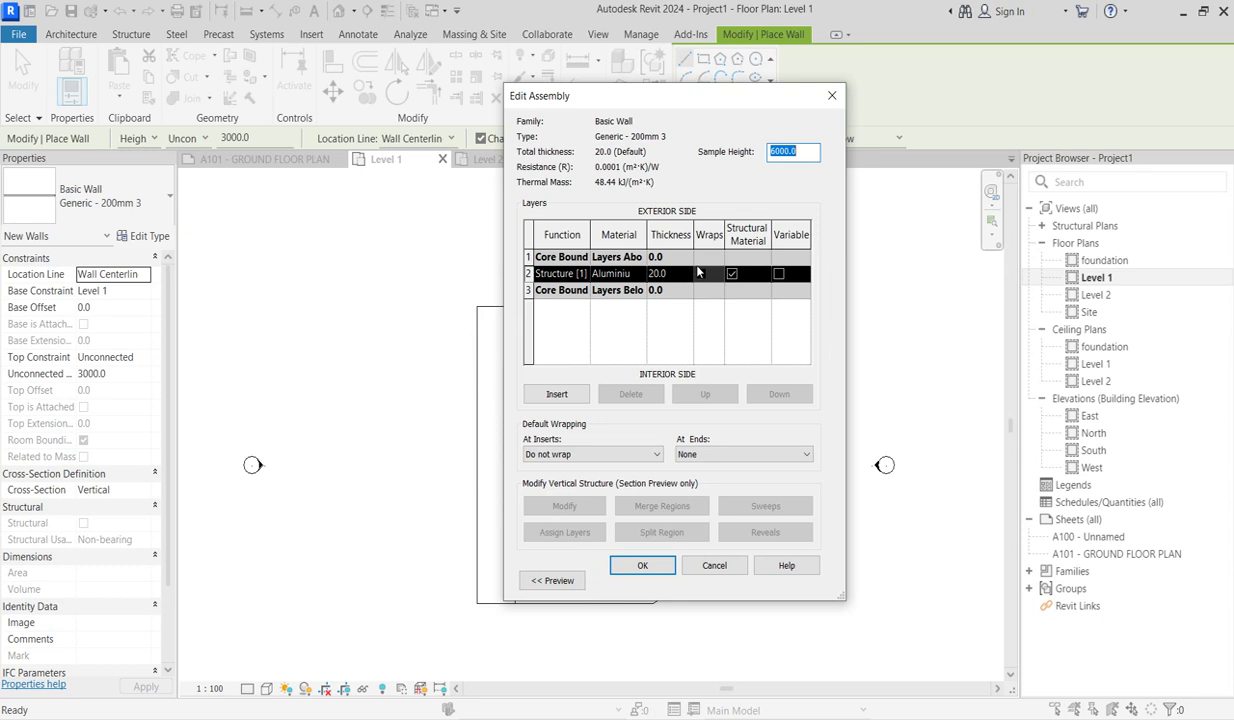
{"action": "left_click", "coordinate": [830, 96]}
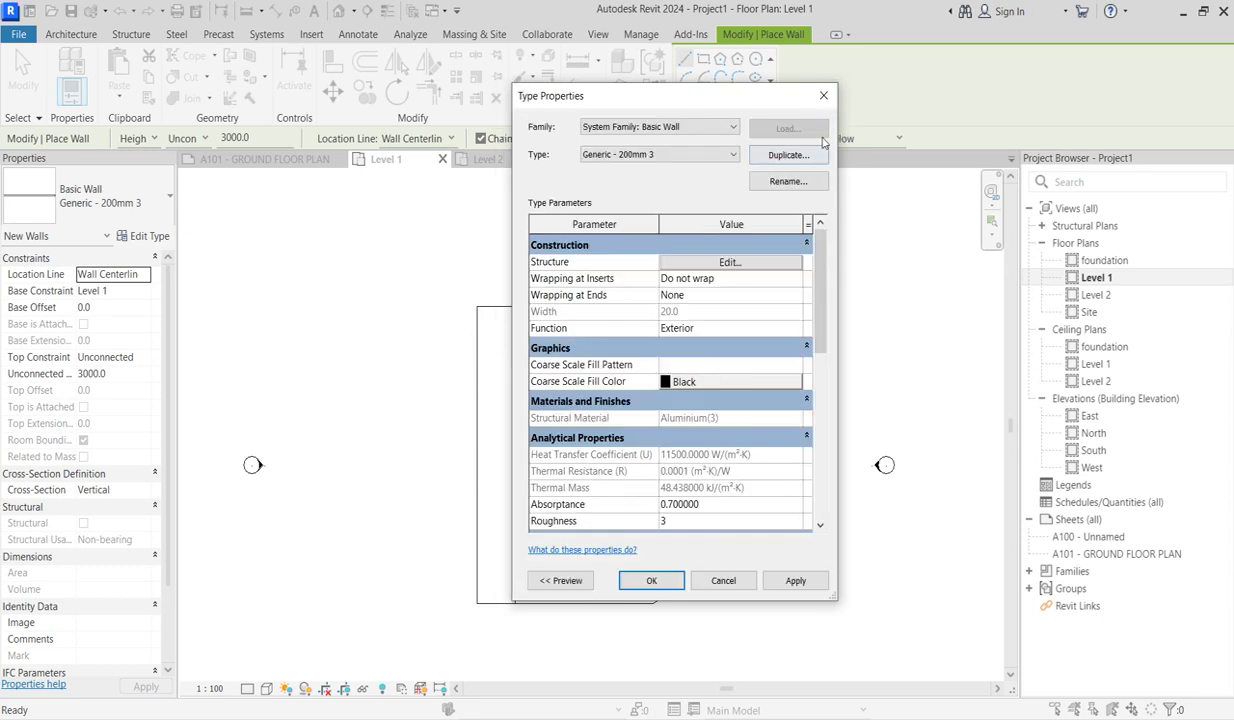
{"action": "left_click", "coordinate": [825, 96]}
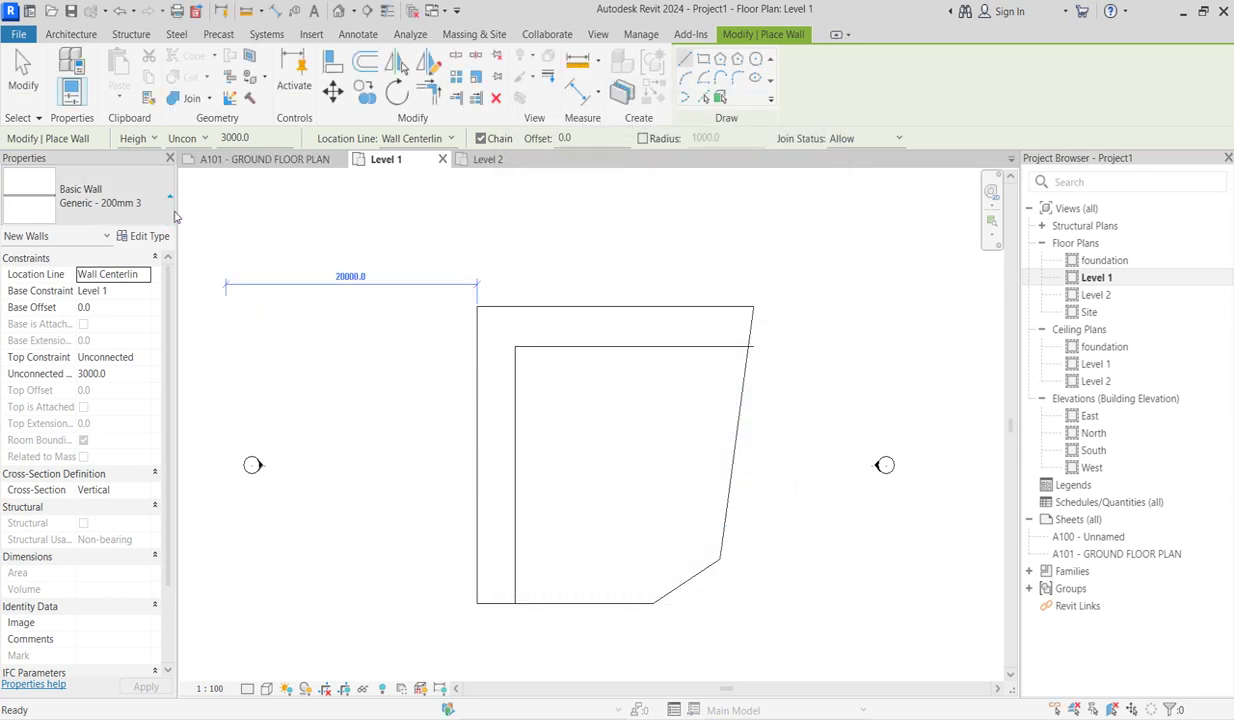
{"action": "left_click", "coordinate": [100, 196]}
{"action": "left_click", "coordinate": [112, 659]}
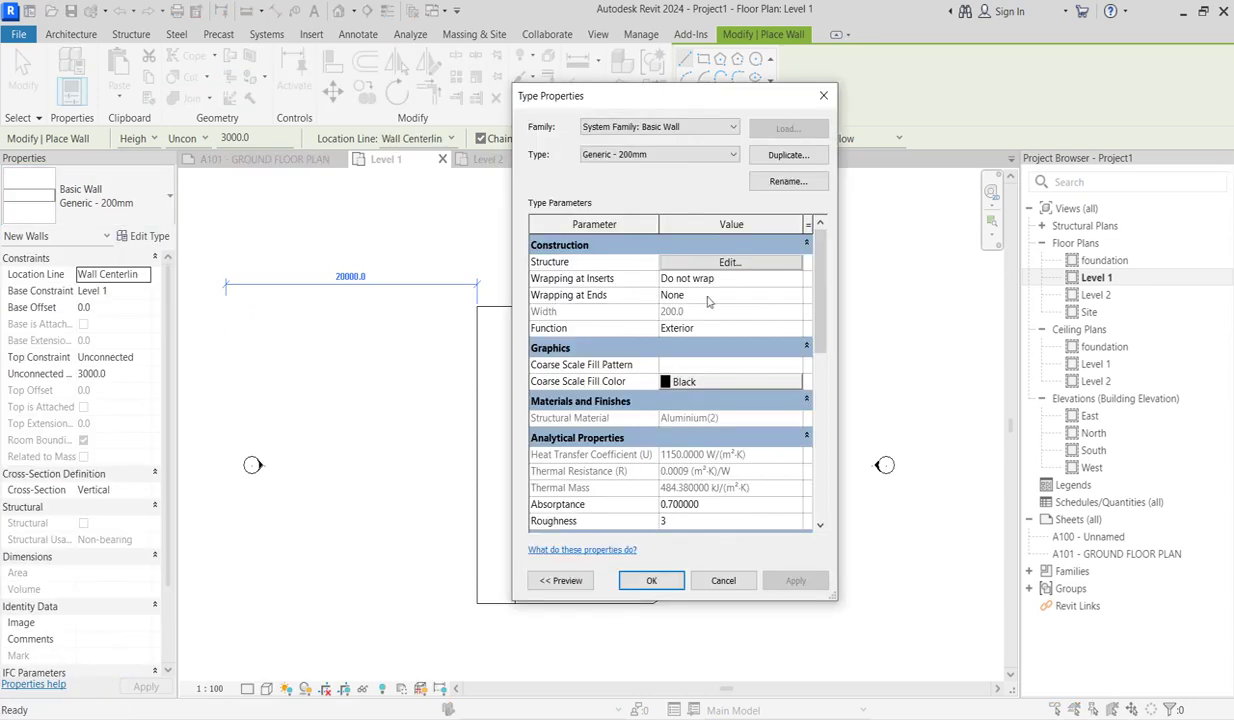
{"action": "left_click", "coordinate": [741, 262]}
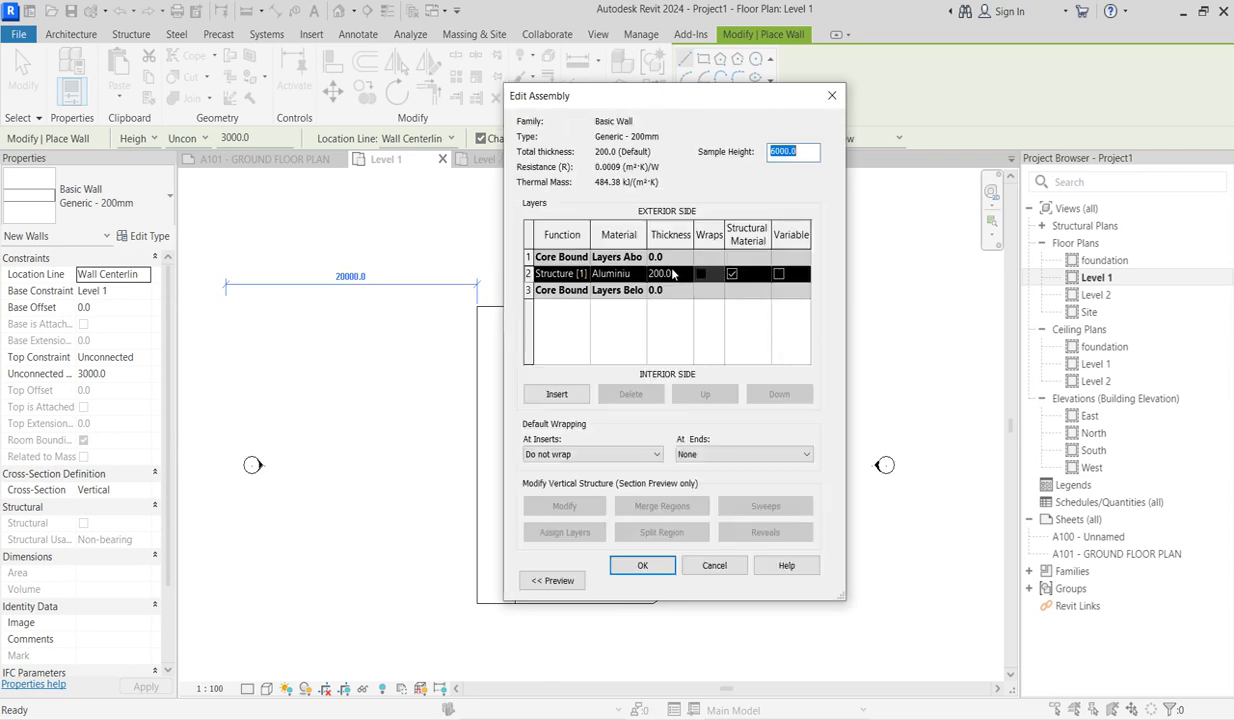
{"action": "left_click", "coordinate": [685, 281]}
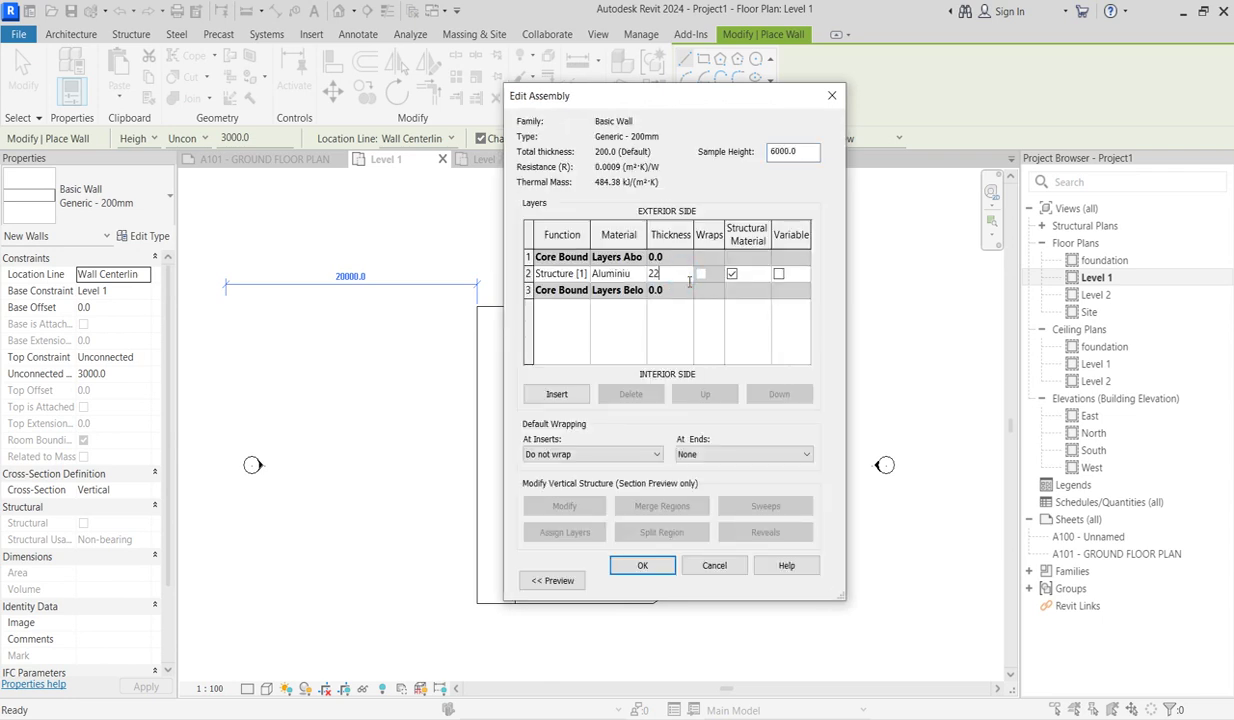
{"action": "left_click", "coordinate": [642, 566]}
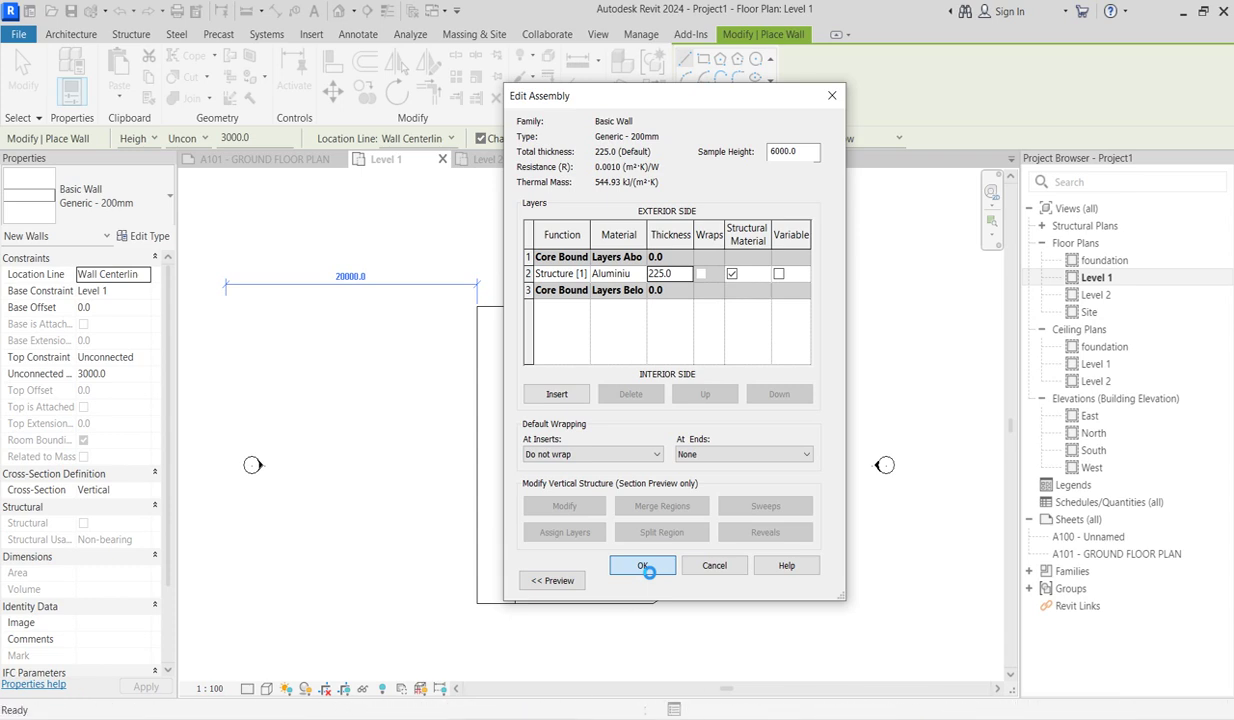
{"action": "left_click", "coordinate": [636, 578]}
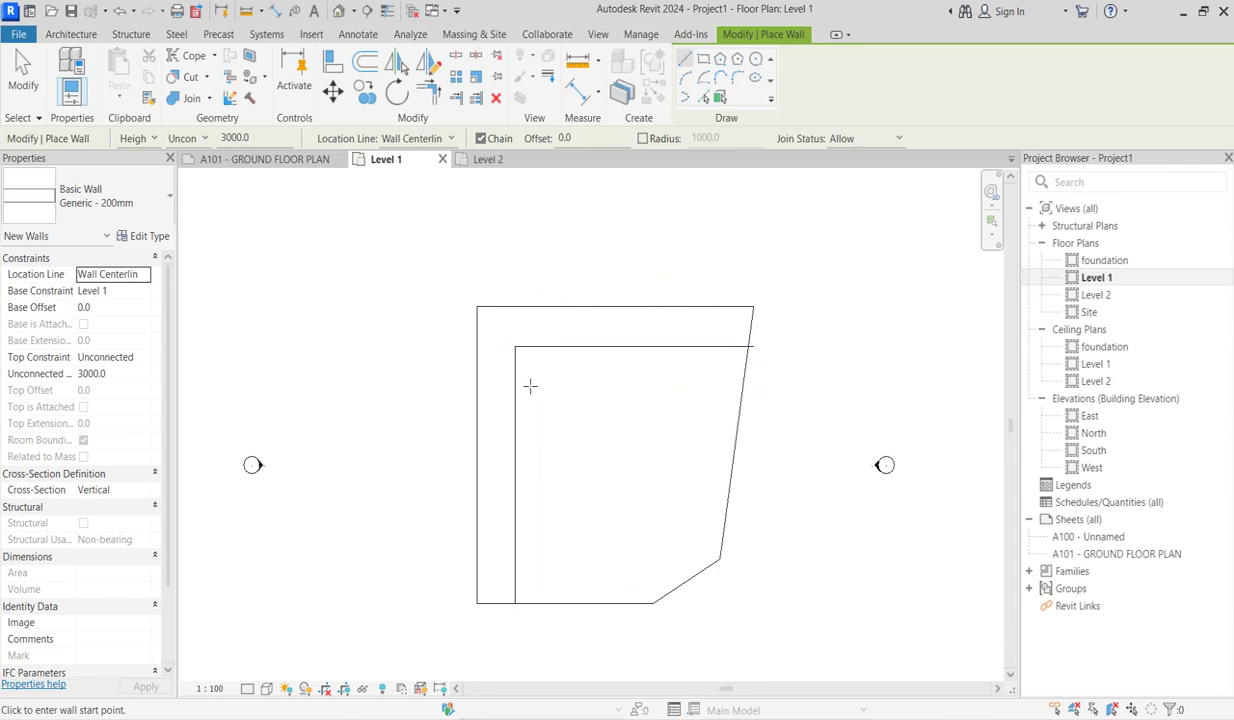
Step: Draw a 15000 wall along the inner top line and a 4000 square room at its left end
{"action": "left_click", "coordinate": [516, 348]}
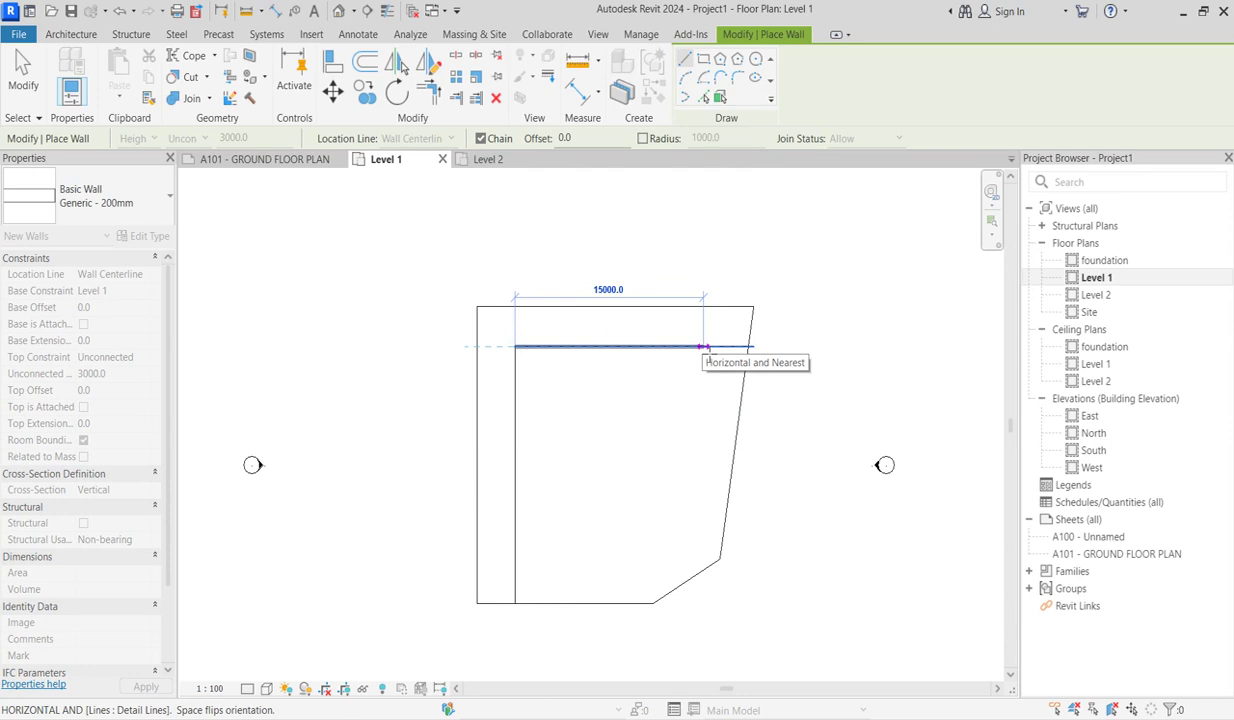
{"action": "left_click", "coordinate": [716, 354]}
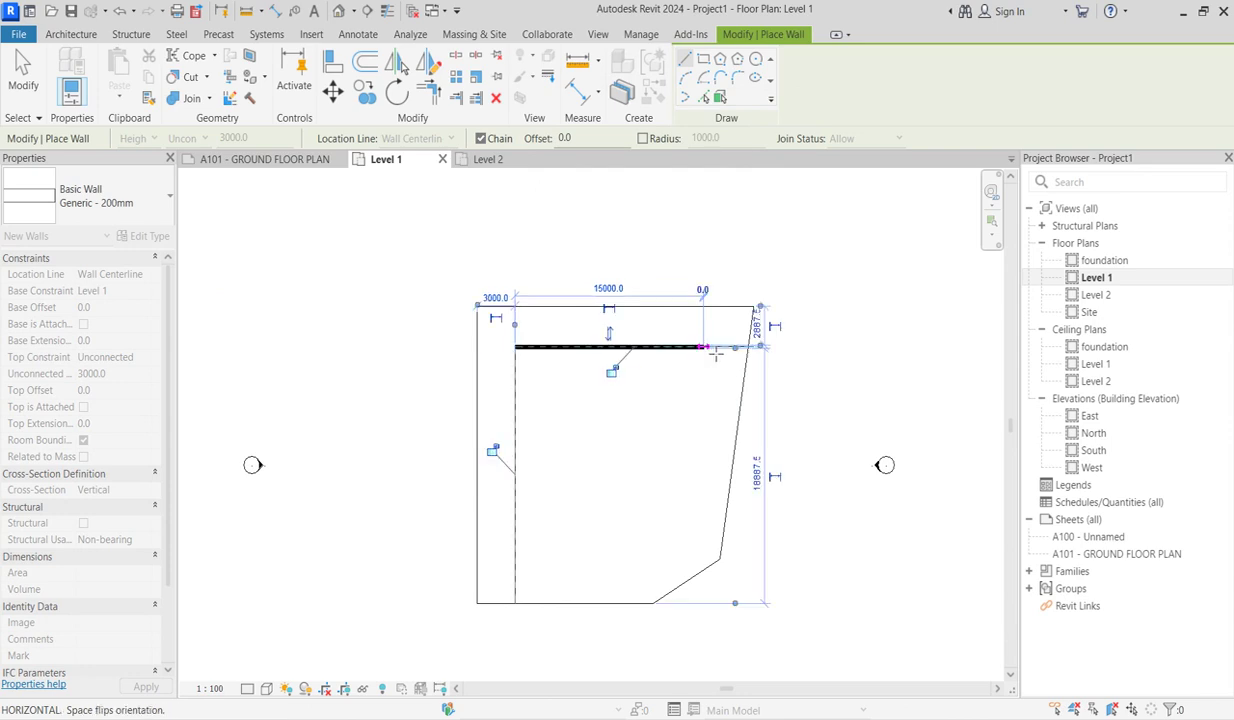
{"action": "key", "text": "Escape"}
{"action": "key", "text": "Escape"}
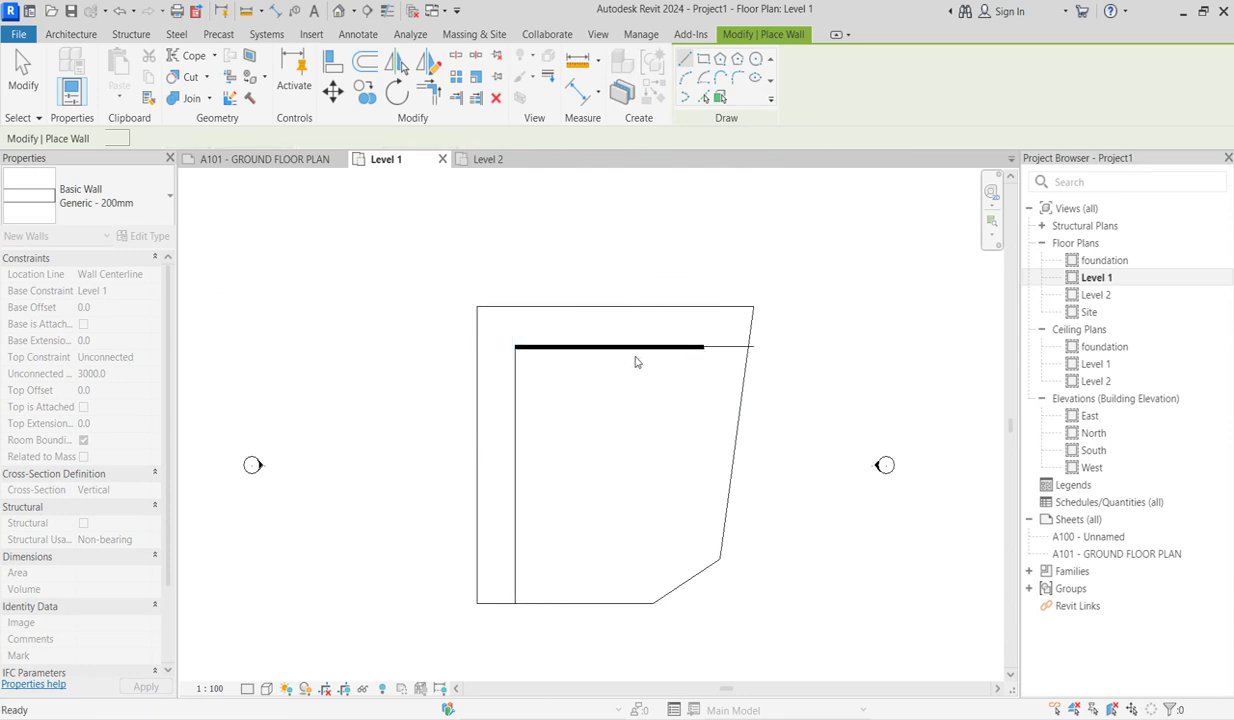
{"action": "left_click", "coordinate": [515, 346]}
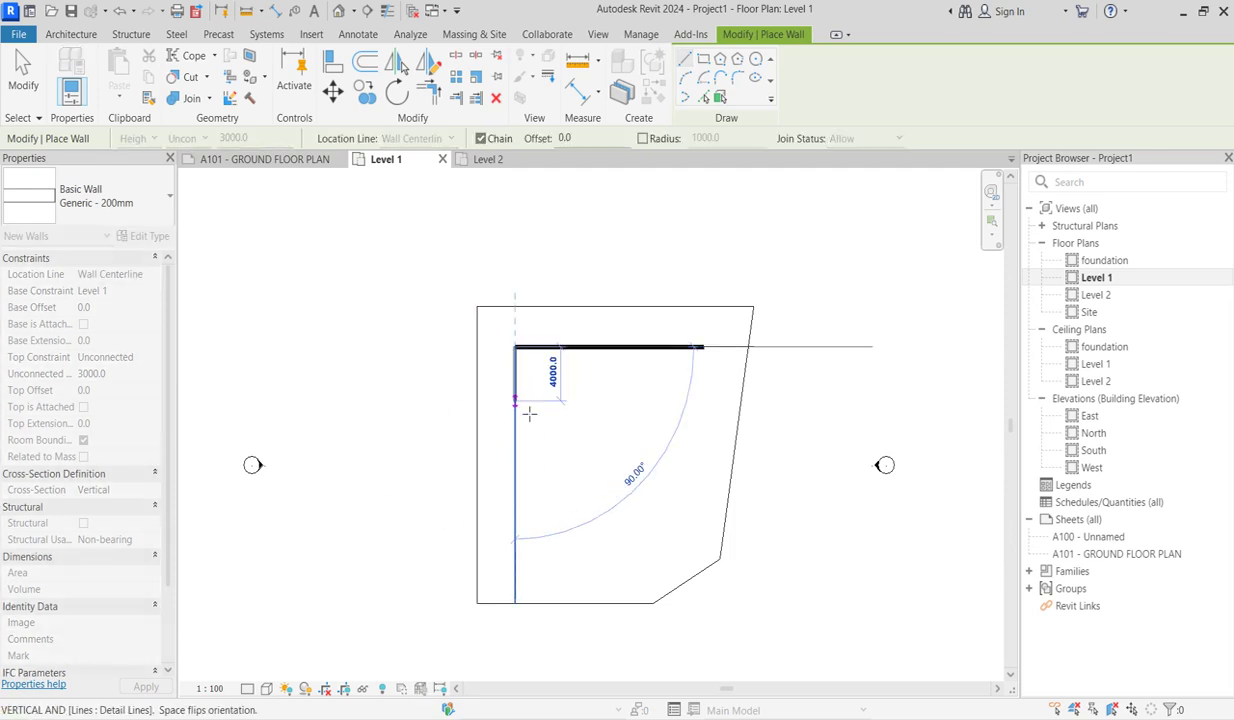
{"action": "left_click", "coordinate": [518, 413]}
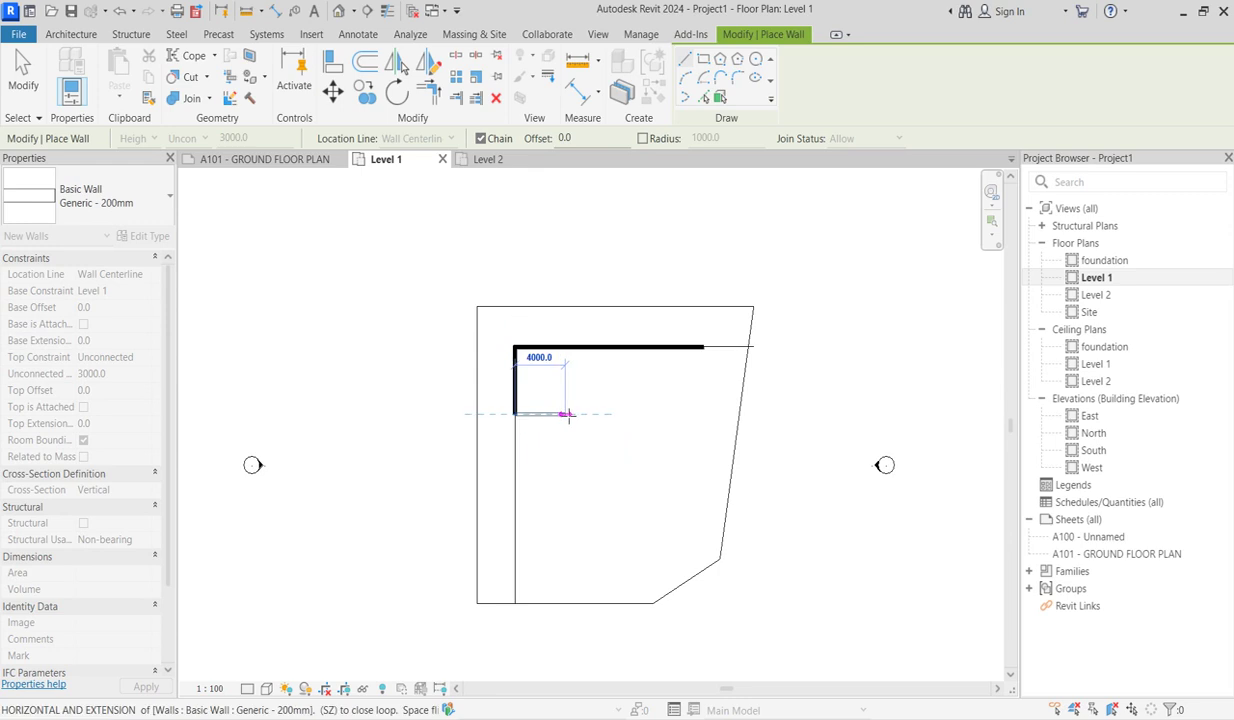
{"action": "left_click", "coordinate": [566, 413]}
{"action": "left_click", "coordinate": [566, 346]}
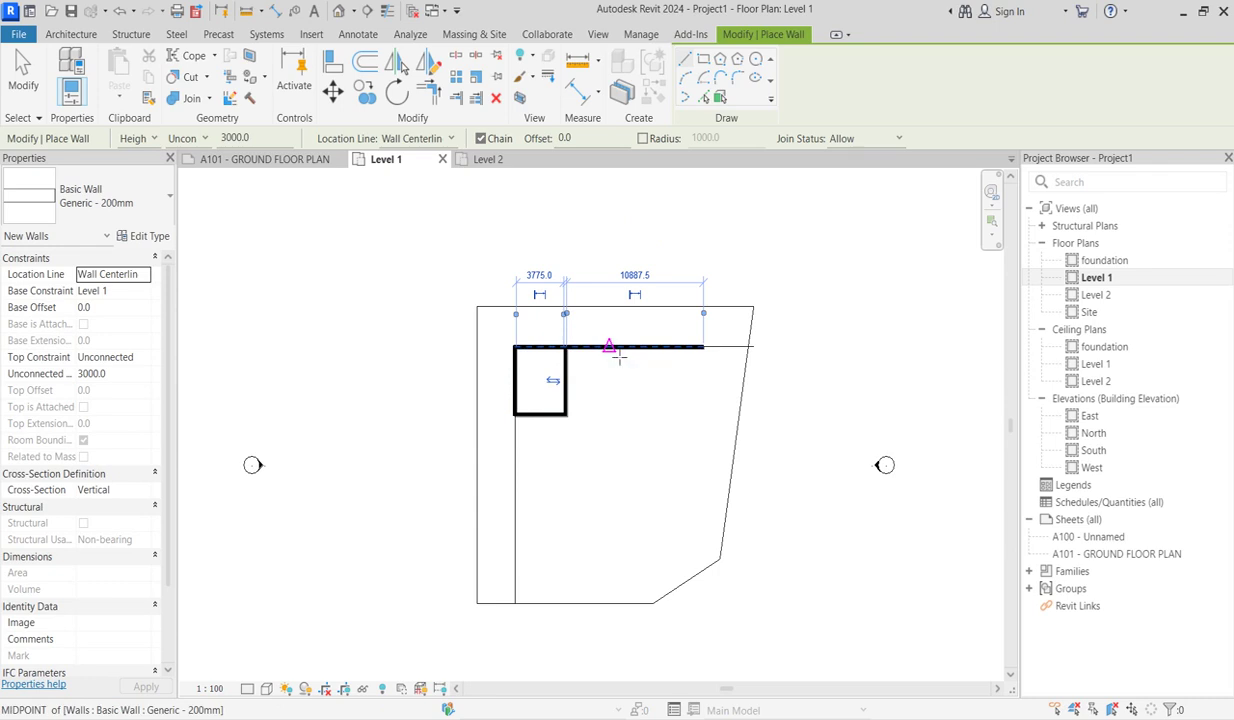
Step: Draw a 12000 vertical wall down from the top wall's midpoint
{"action": "left_click", "coordinate": [609, 347]}
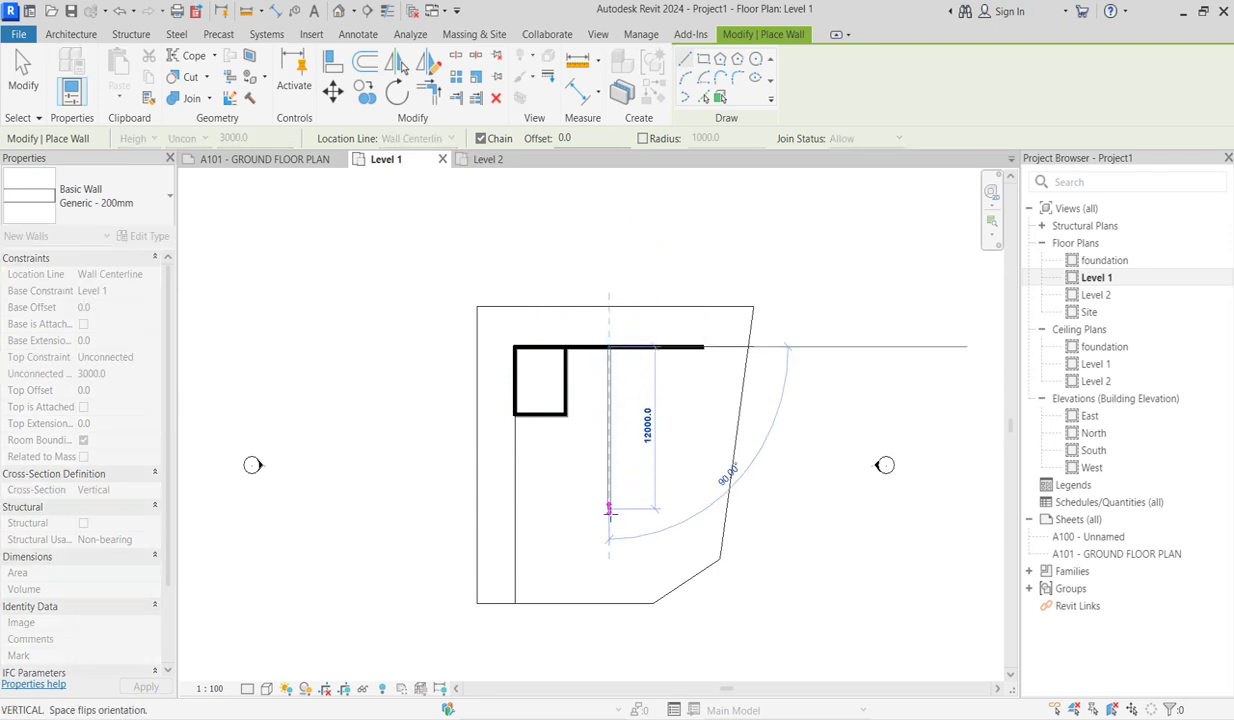
{"action": "left_click", "coordinate": [609, 510]}
{"action": "key", "text": "Escape"}
{"action": "key", "text": "Escape"}
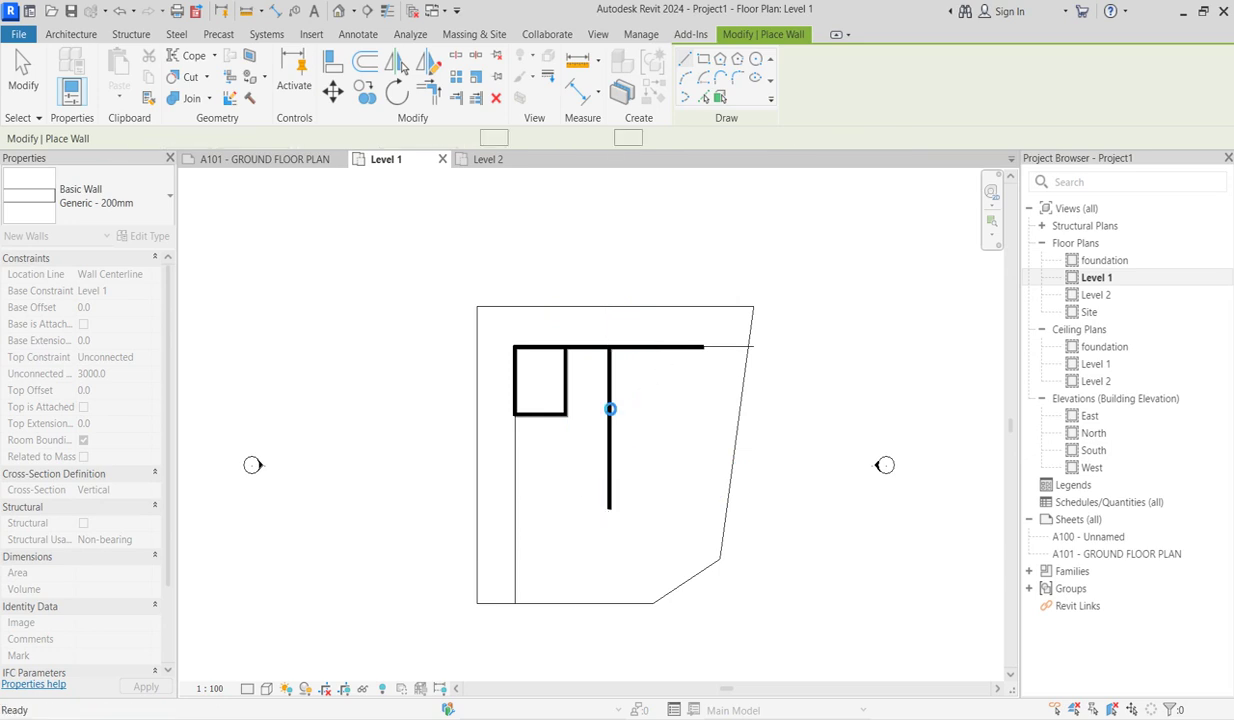
{"action": "key", "text": "Escape"}
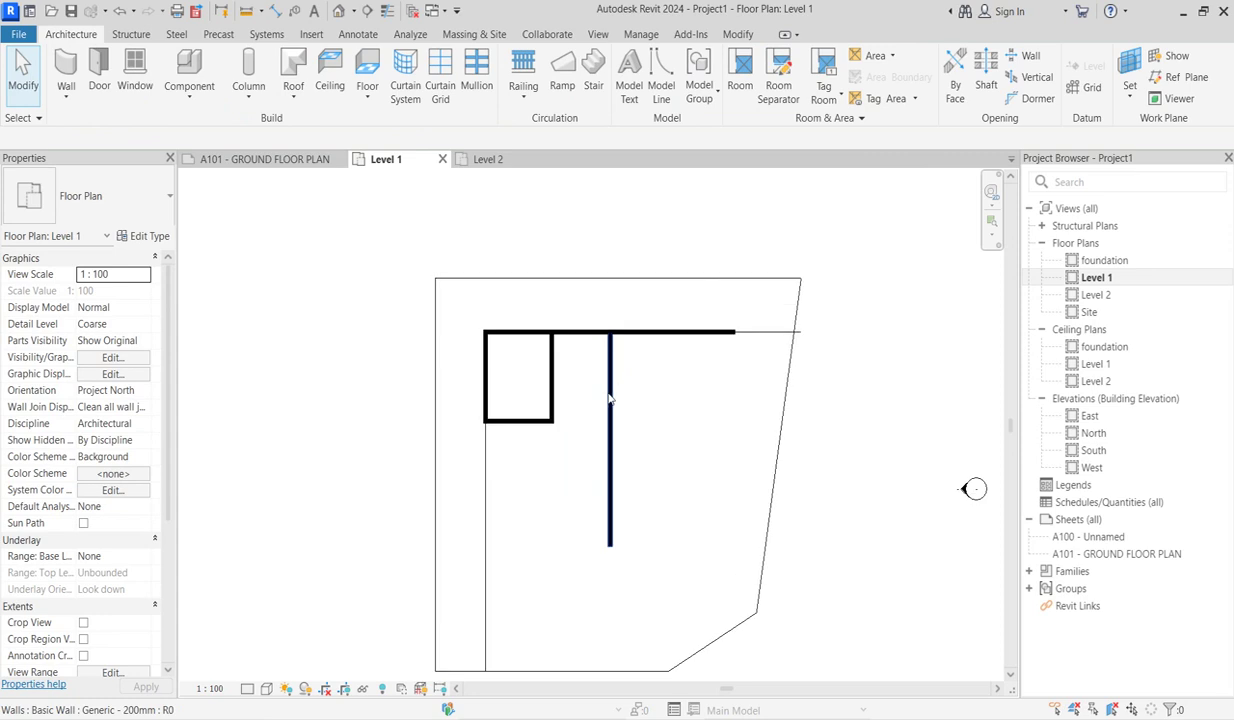
Step: Nudge the long vertical wall slightly to the right
{"action": "scroll", "coordinate": [604, 400], "scroll_direction": "up", "scroll_amount": 1}
{"action": "left_click", "coordinate": [611, 403]}
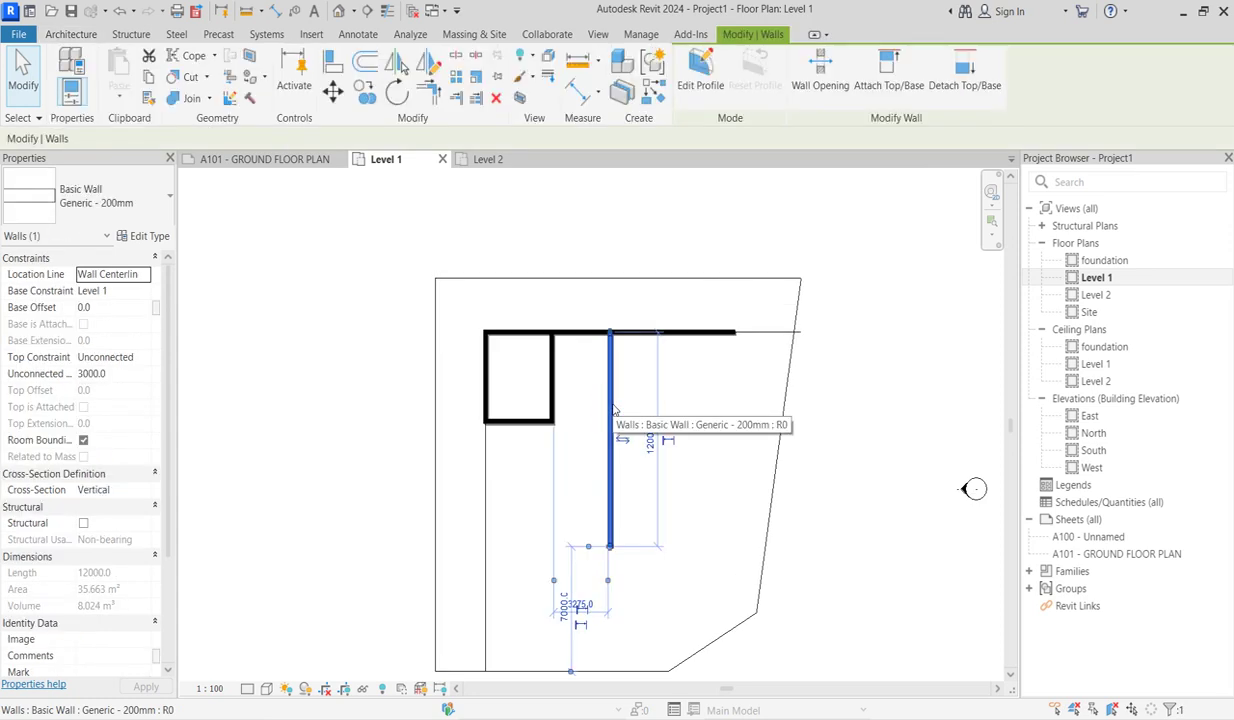
{"action": "key", "text": "Right"}
{"action": "key", "text": "Right"}
{"action": "key", "text": "Right"}
{"action": "key", "text": "Right"}
{"action": "key", "text": "Right"}
{"action": "key", "text": "Right"}
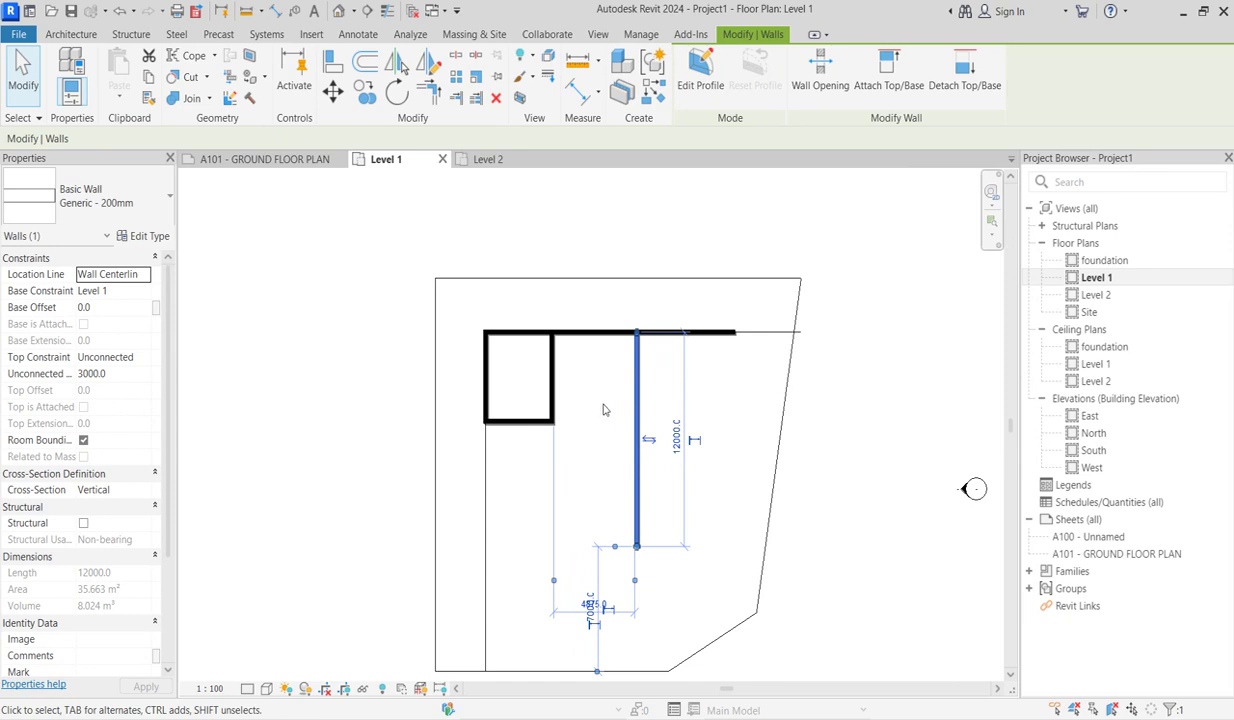
Step: Draw a 3000 horizontal wall off the square room's right wall, then a vertical wall up to the top wall
{"action": "left_click", "coordinate": [550, 362]}
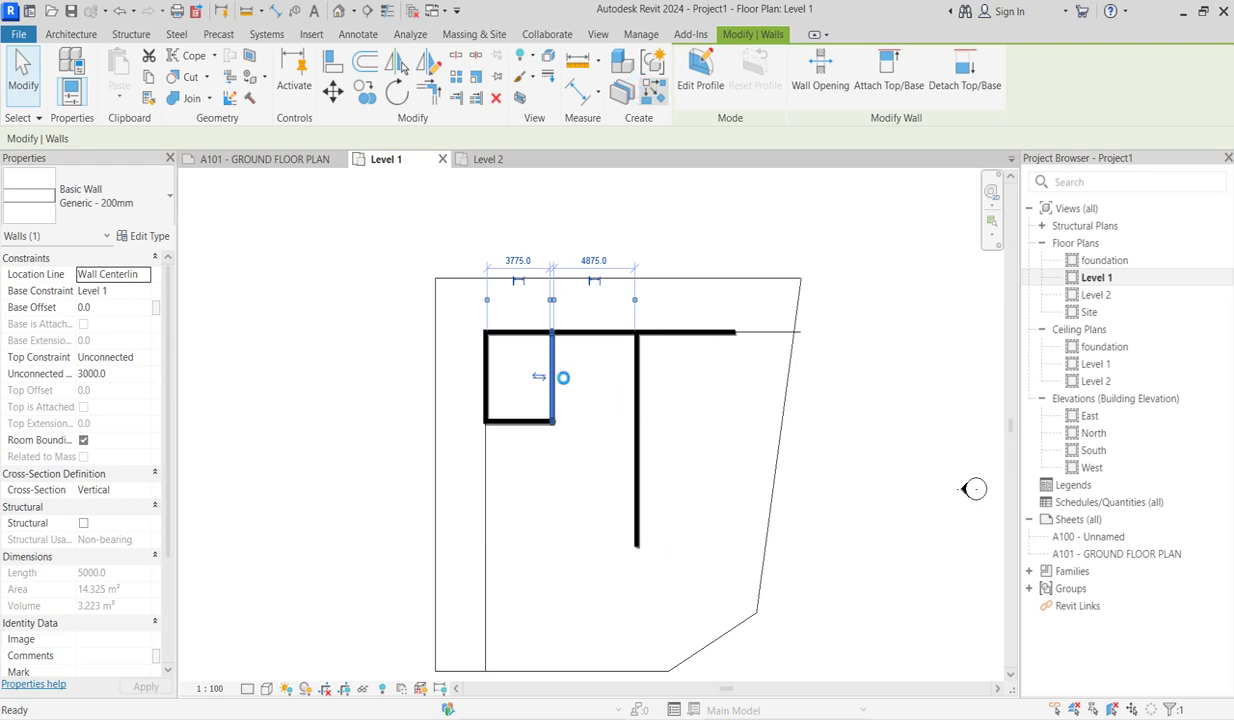
{"action": "key", "text": "w"}
{"action": "key", "text": "a"}
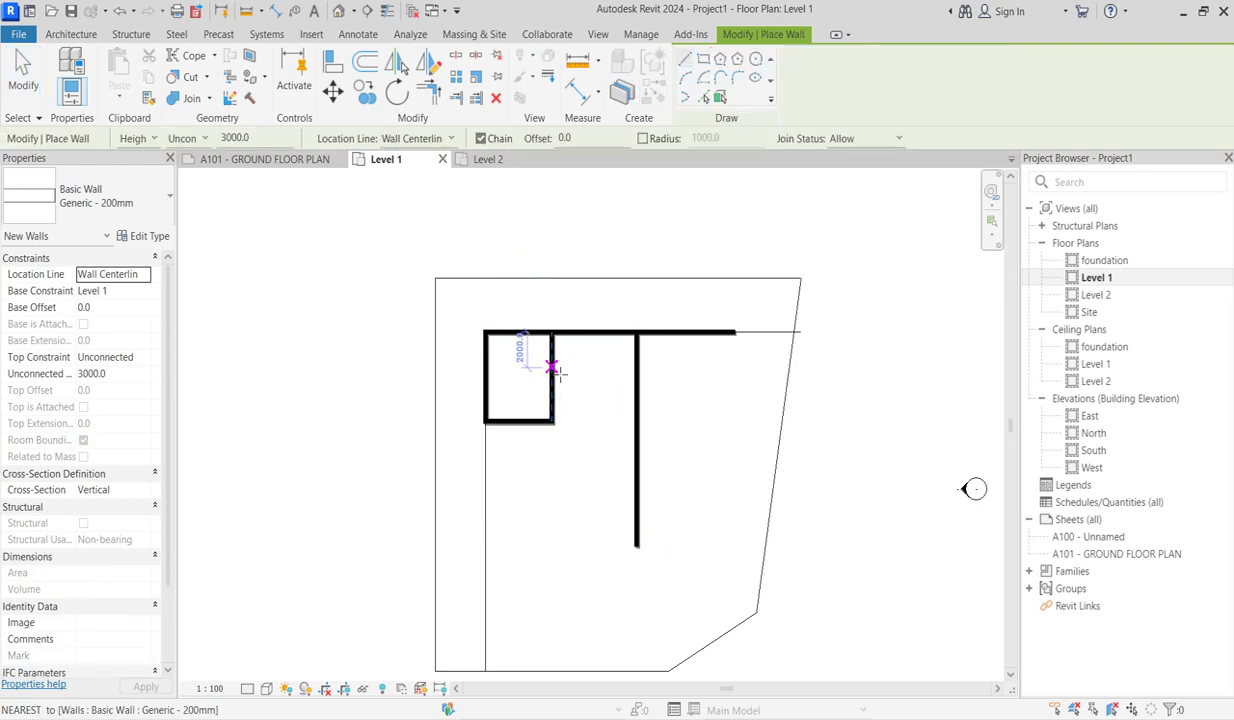
{"action": "left_click", "coordinate": [552, 368]}
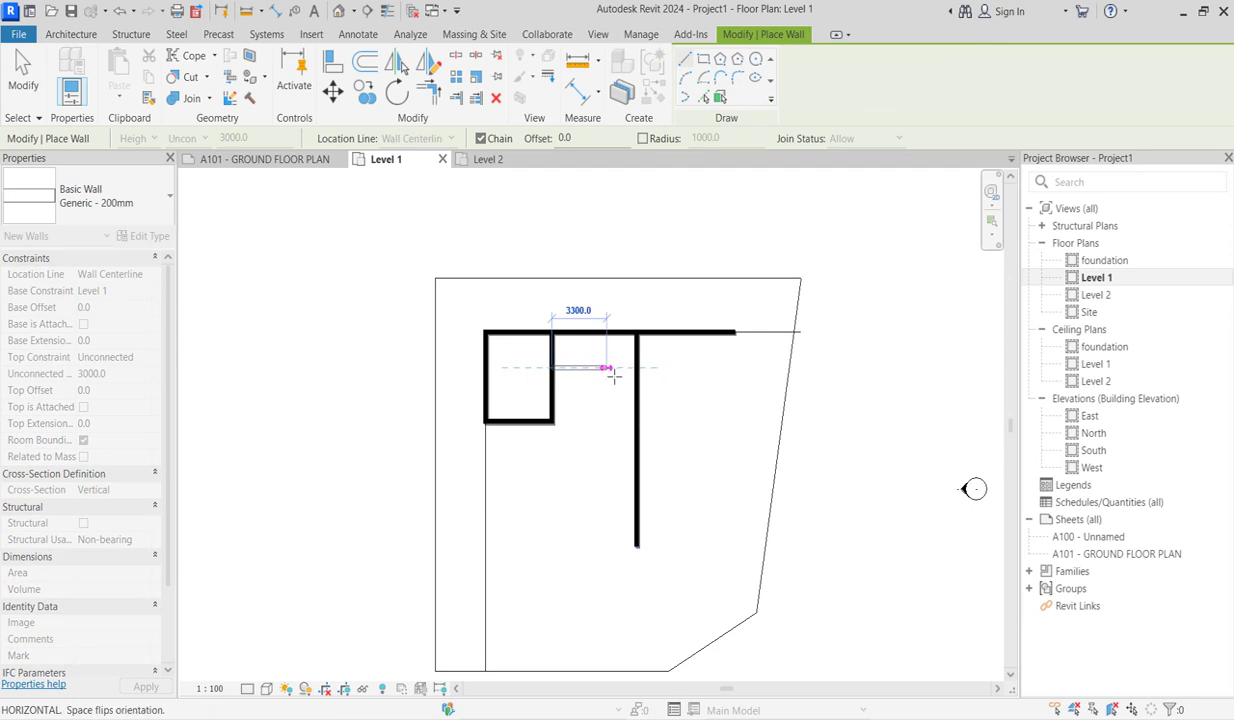
{"action": "left_click", "coordinate": [601, 368]}
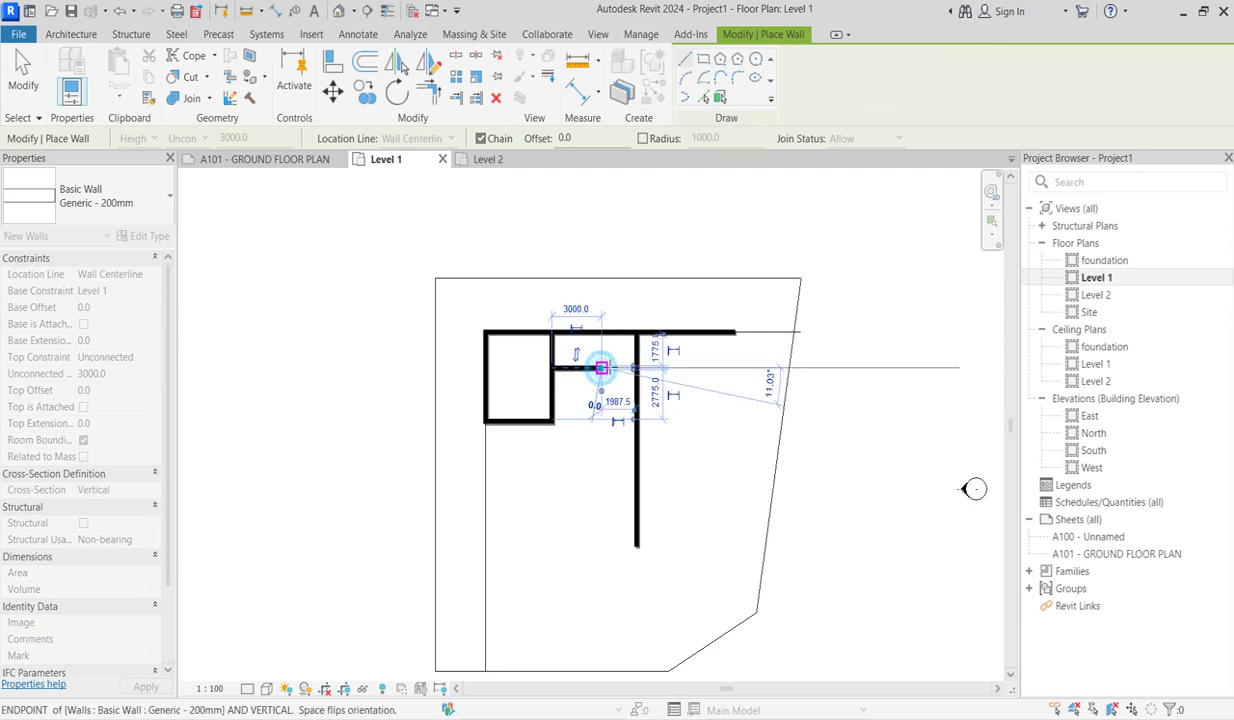
{"action": "left_click", "coordinate": [601, 332]}
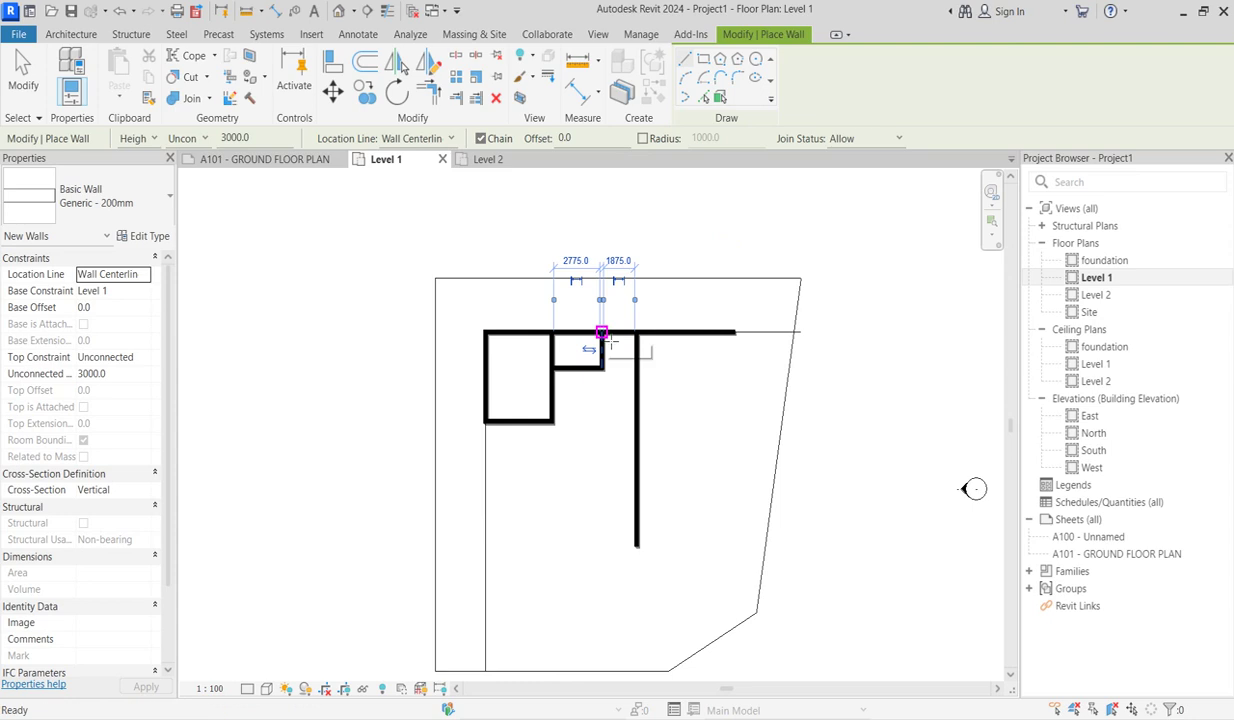
{"action": "key", "text": "Escape"}
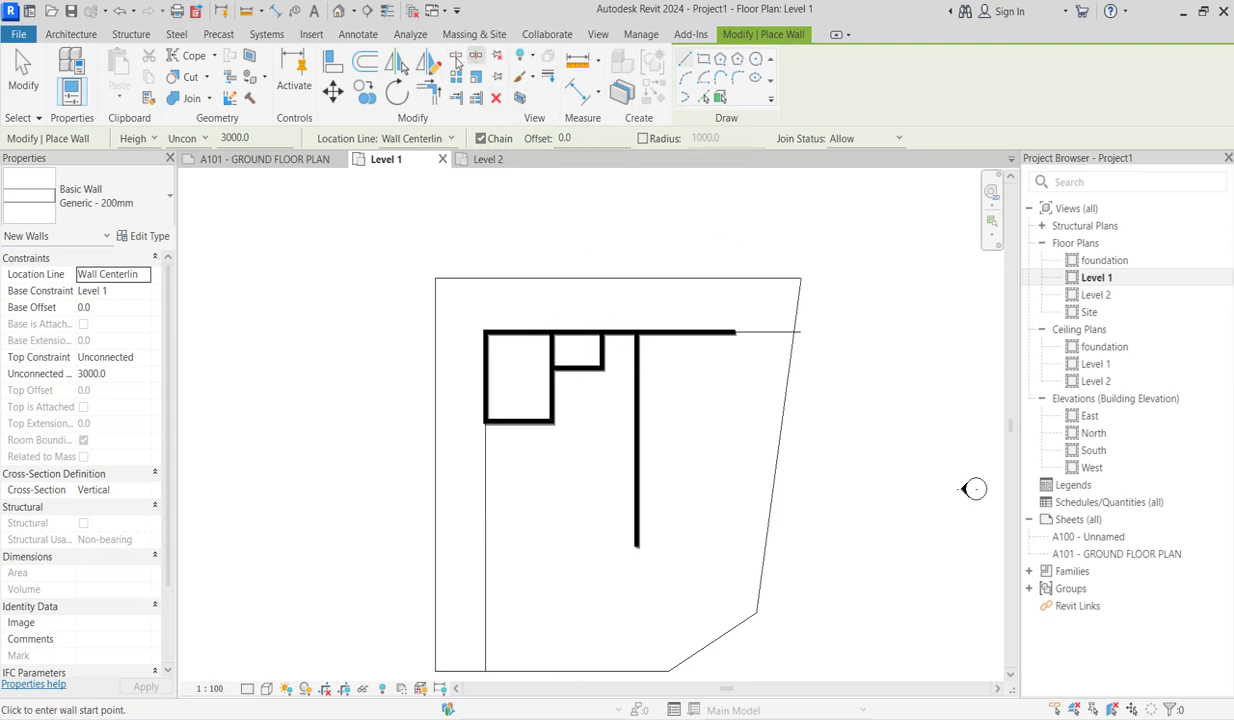
{"action": "key", "text": "Escape"}
Step: Shorten the detail line along the top wall to 12100
{"action": "key", "text": "s"}
{"action": "key", "text": "l"}
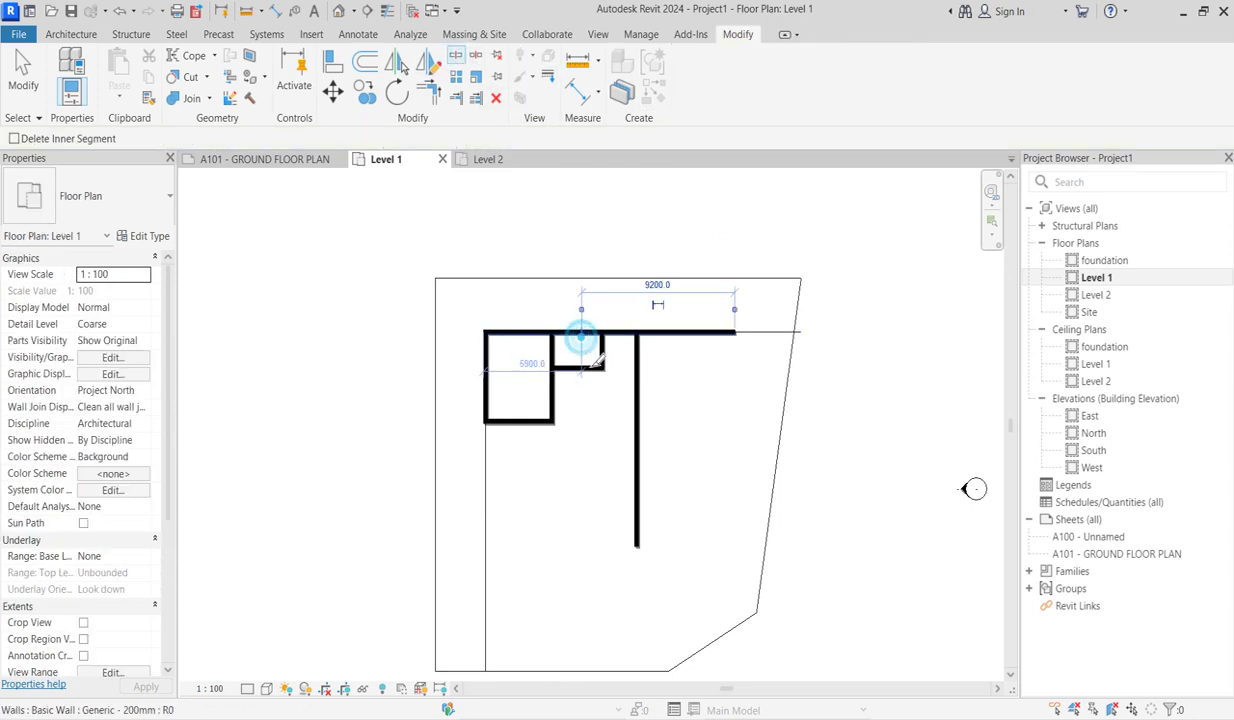
{"action": "scroll", "coordinate": [575, 325], "scroll_direction": "up", "scroll_amount": 3}
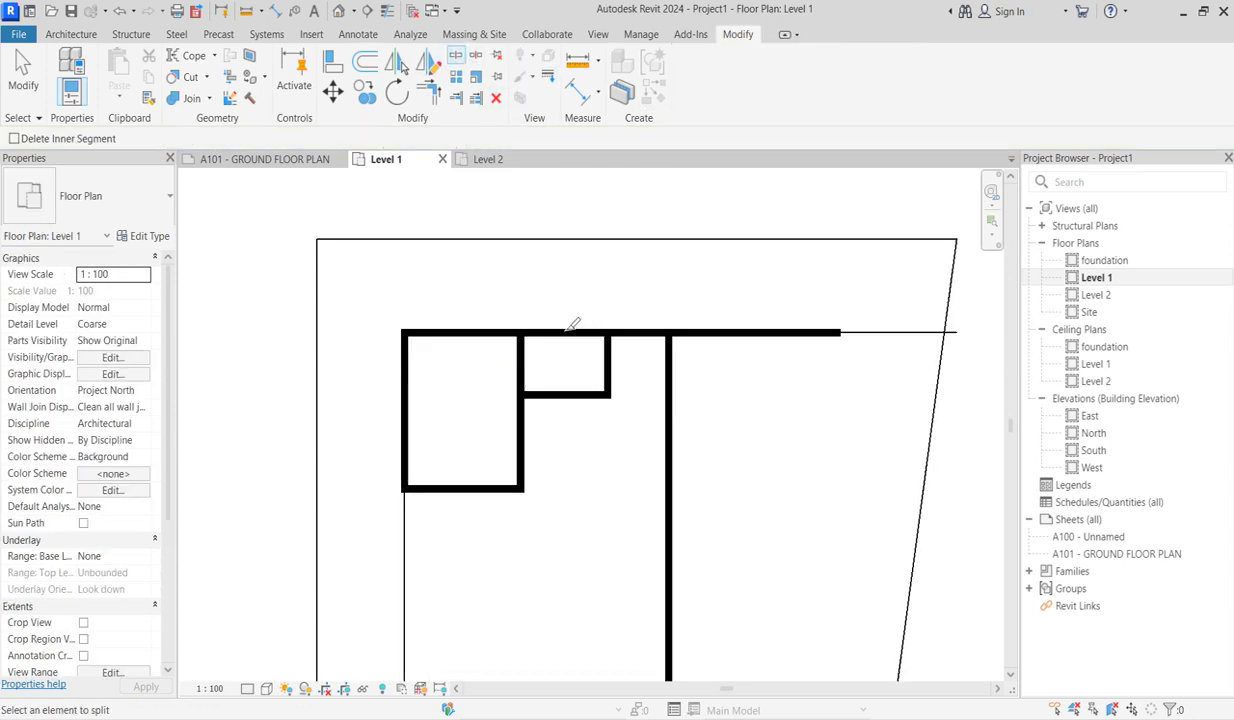
{"action": "scroll", "coordinate": [559, 355], "scroll_direction": "up", "scroll_amount": 3}
{"action": "key", "text": "Escape"}
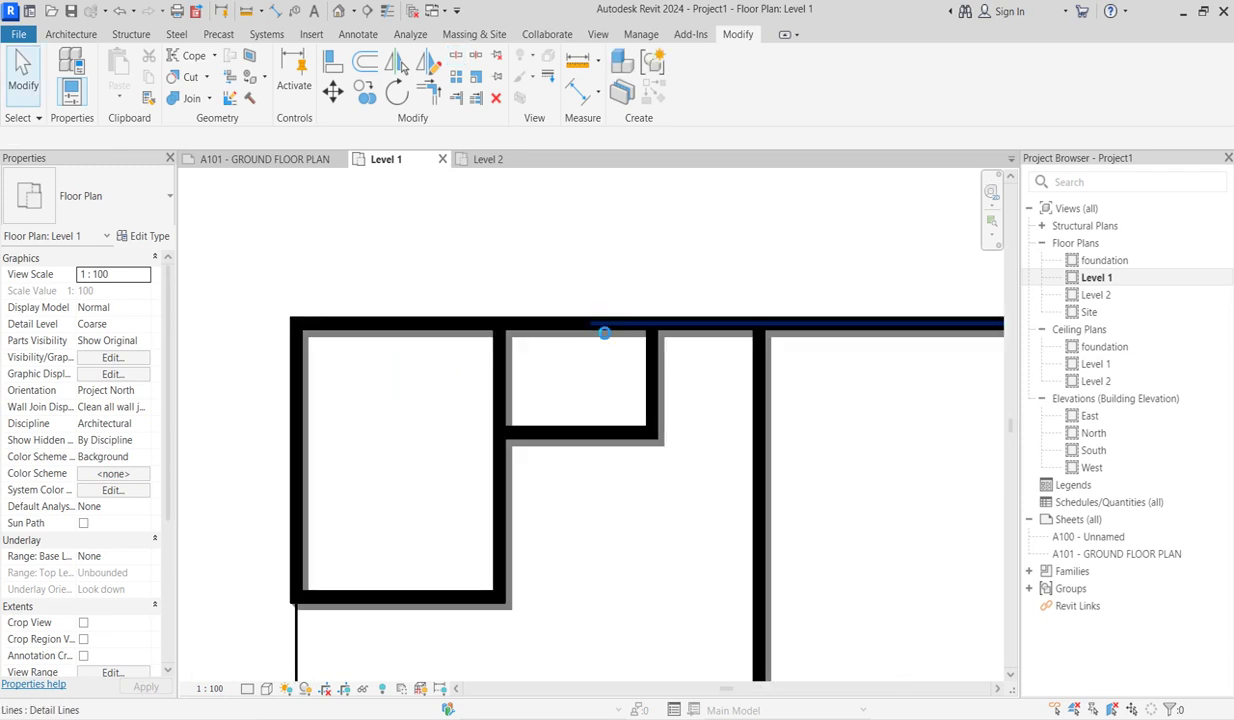
{"action": "left_click", "coordinate": [598, 325]}
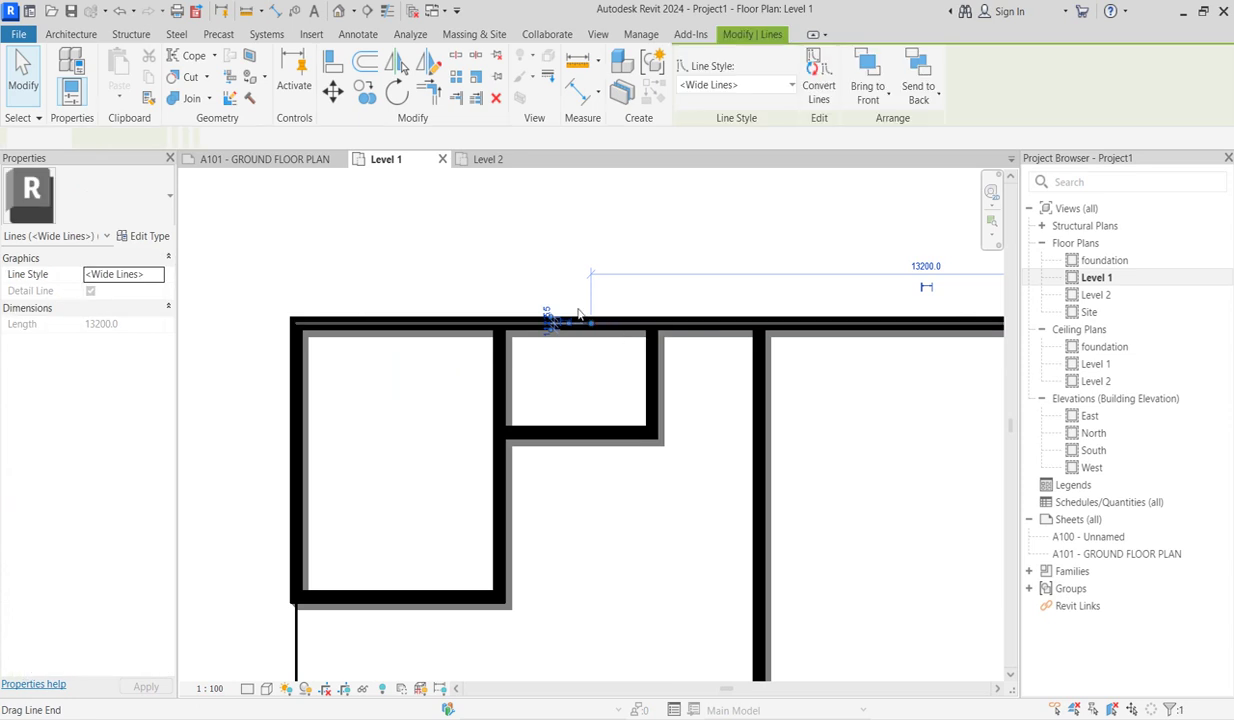
{"action": "left_click_drag", "start_coordinate": [591, 322], "coordinate": [647, 323]}
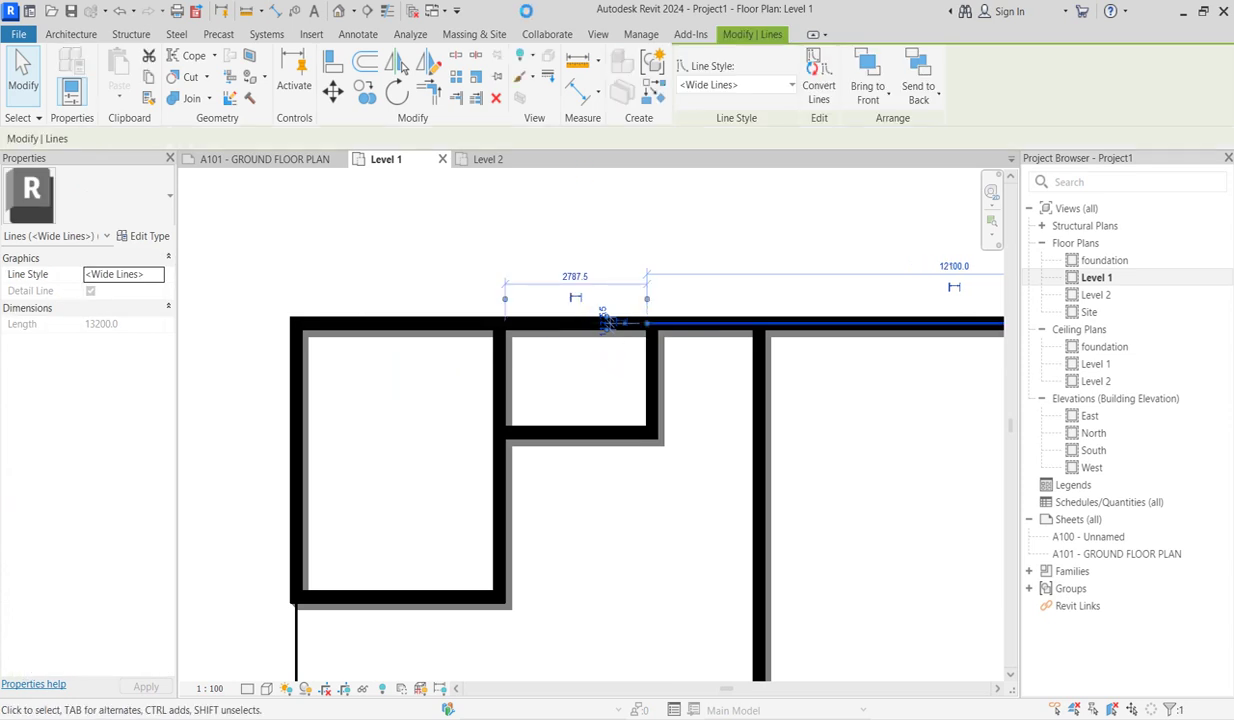
Step: Shorten the top wall over the left rooms to 5300 long
{"action": "key", "text": "s"}
{"action": "key", "text": "l"}
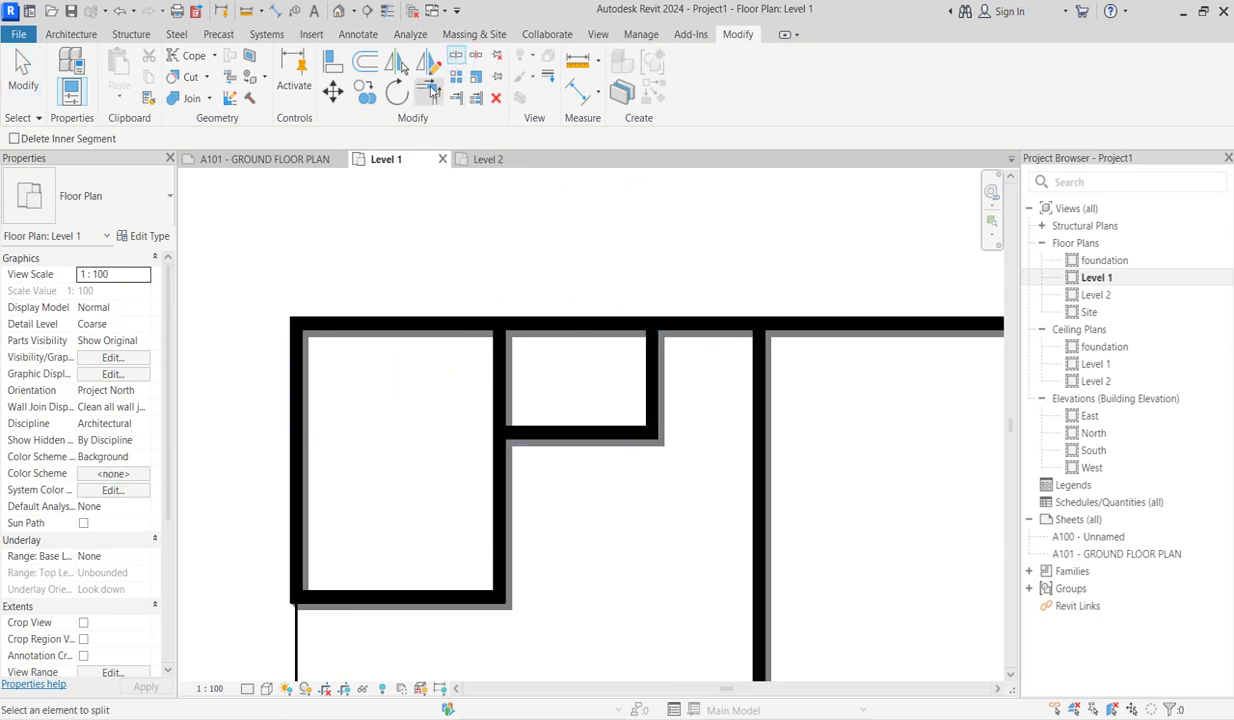
{"action": "key", "text": "t"}
{"action": "key", "text": "r"}
{"action": "left_click", "coordinate": [471, 322]}
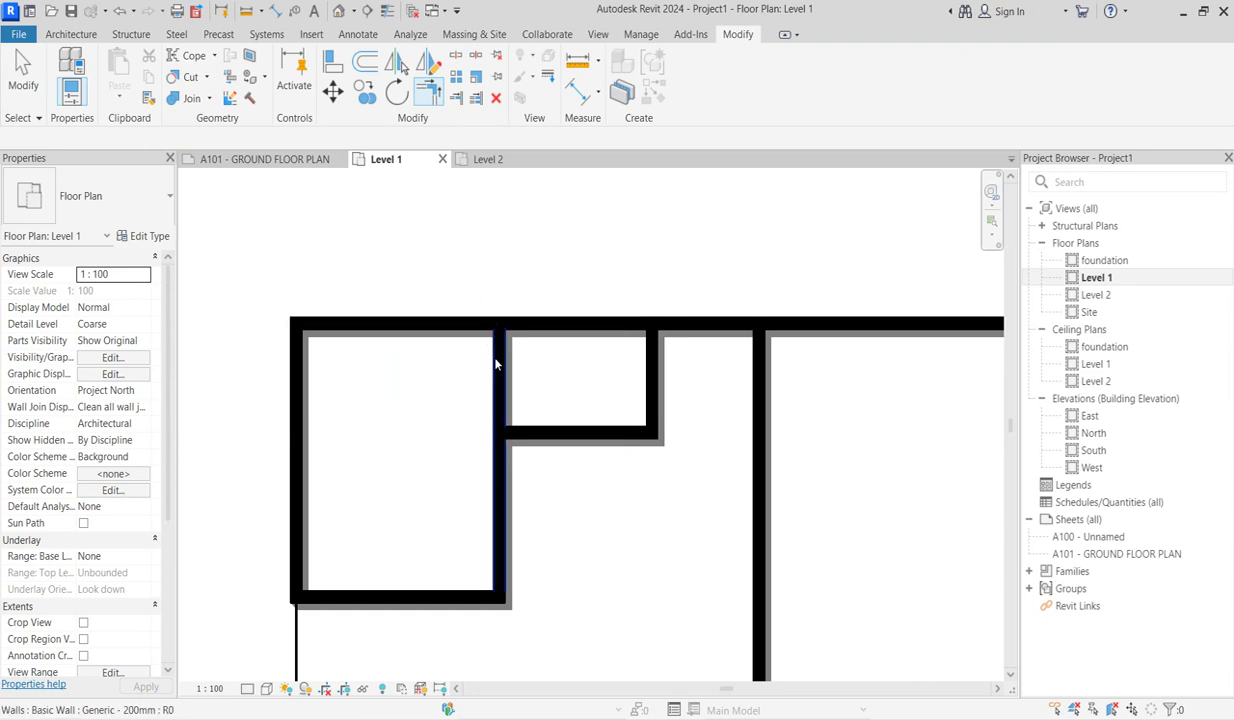
{"action": "key", "text": "Escape"}
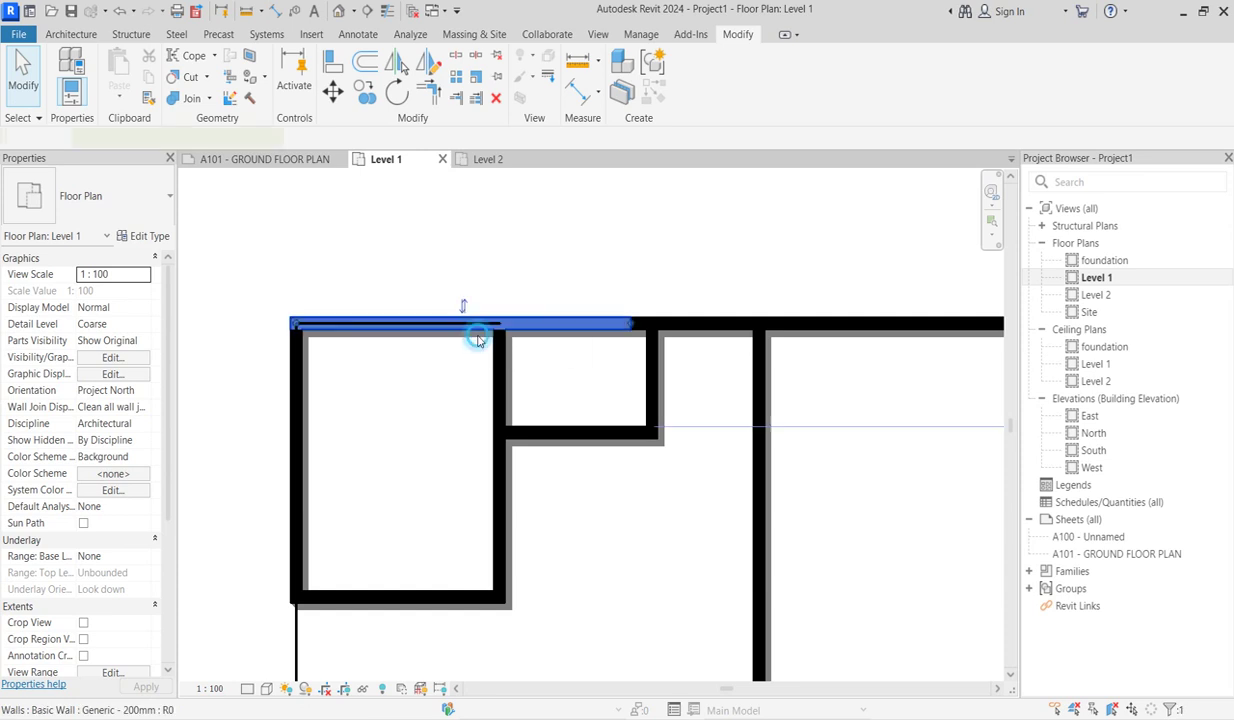
{"action": "left_click", "coordinate": [480, 333]}
{"action": "left_click", "coordinate": [506, 377]}
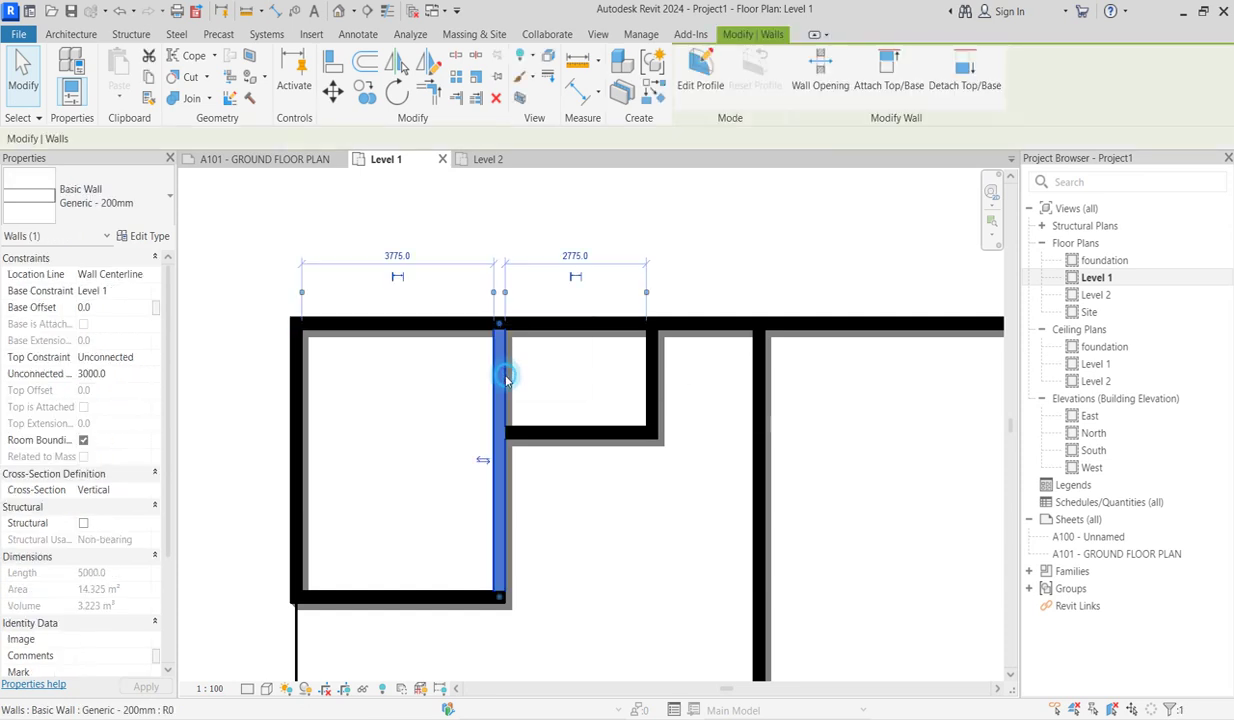
{"action": "left_click", "coordinate": [653, 358]}
{"action": "left_click", "coordinate": [688, 358]}
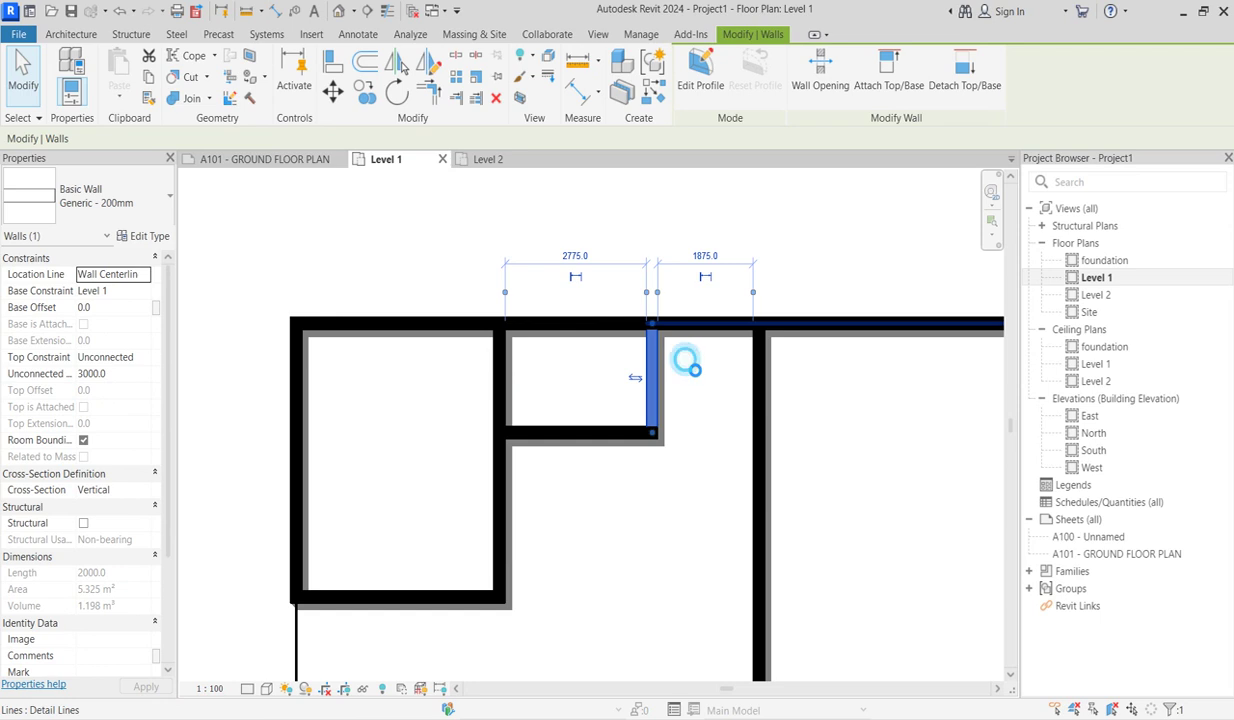
{"action": "left_click", "coordinate": [658, 328]}
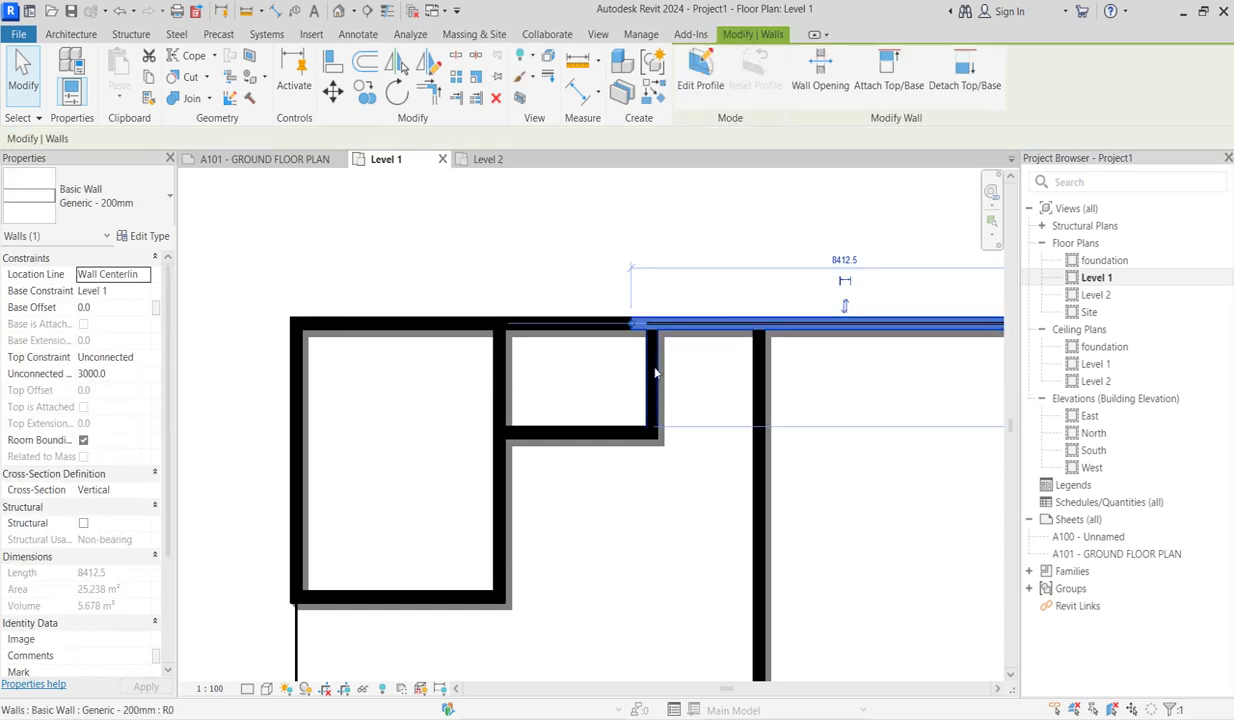
{"action": "left_click", "coordinate": [652, 362]}
{"action": "left_click", "coordinate": [630, 352]}
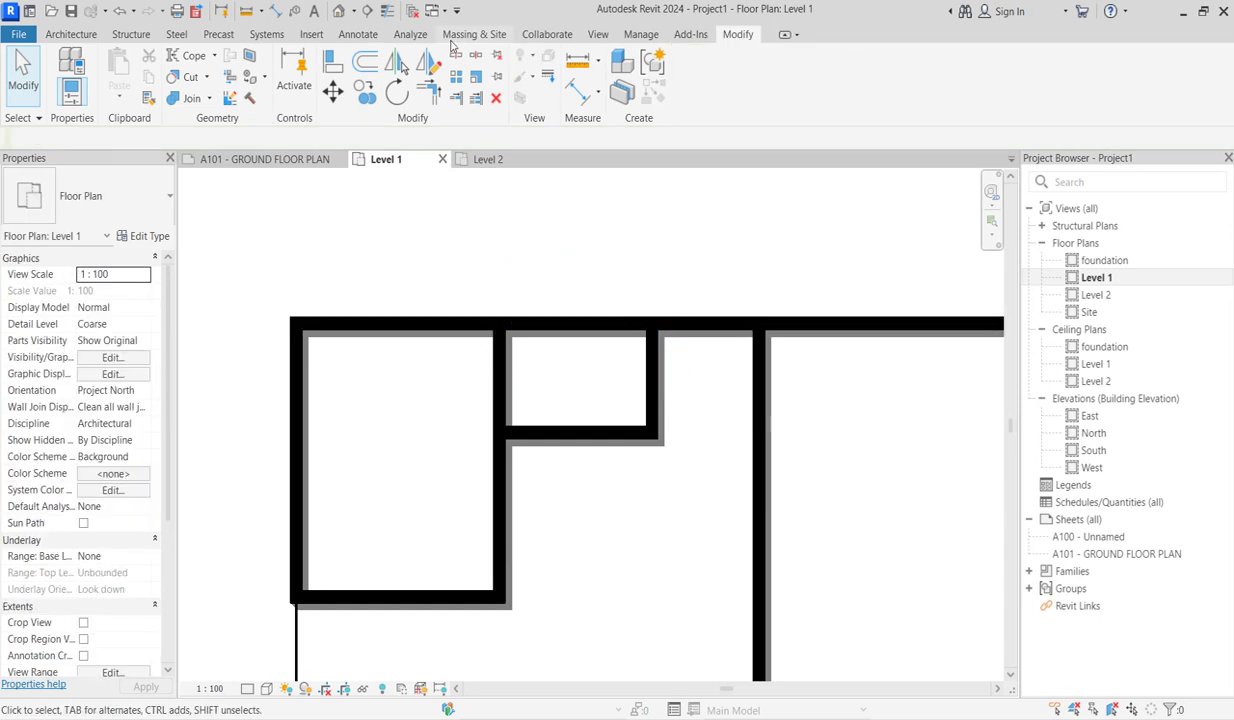
{"action": "left_click", "coordinate": [590, 338]}
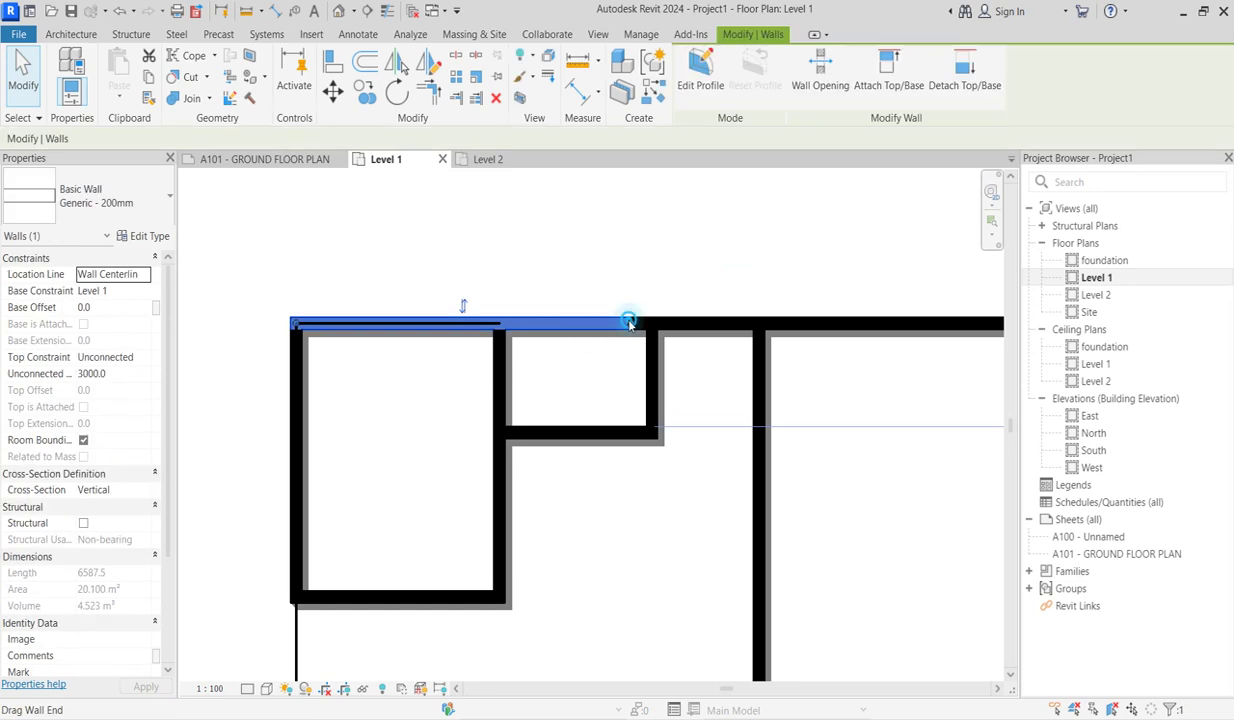
{"action": "left_click_drag", "start_coordinate": [628, 322], "coordinate": [565, 322]}
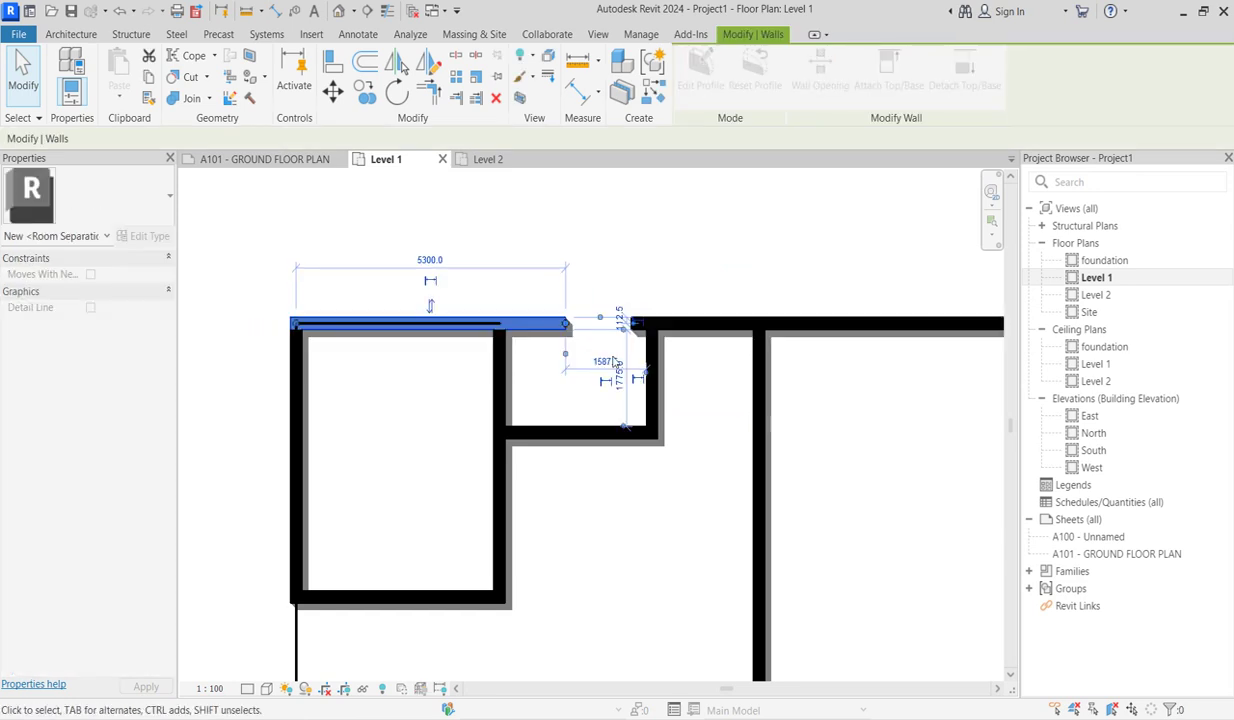
Step: Trim/Extend to Corner the top wall pieces with the square room's and small room's right walls
{"action": "left_click", "coordinate": [428, 92]}
{"action": "left_click", "coordinate": [498, 350]}
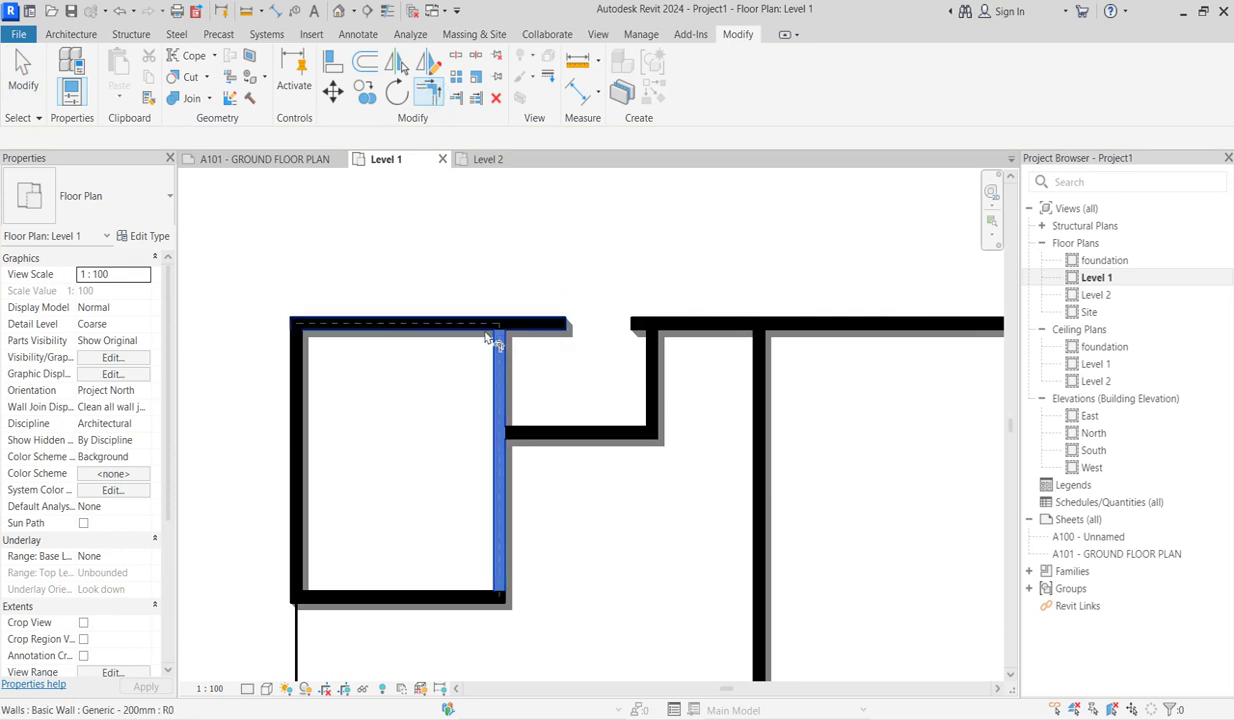
{"action": "left_click", "coordinate": [490, 337]}
{"action": "left_click", "coordinate": [651, 345]}
{"action": "left_click", "coordinate": [668, 333]}
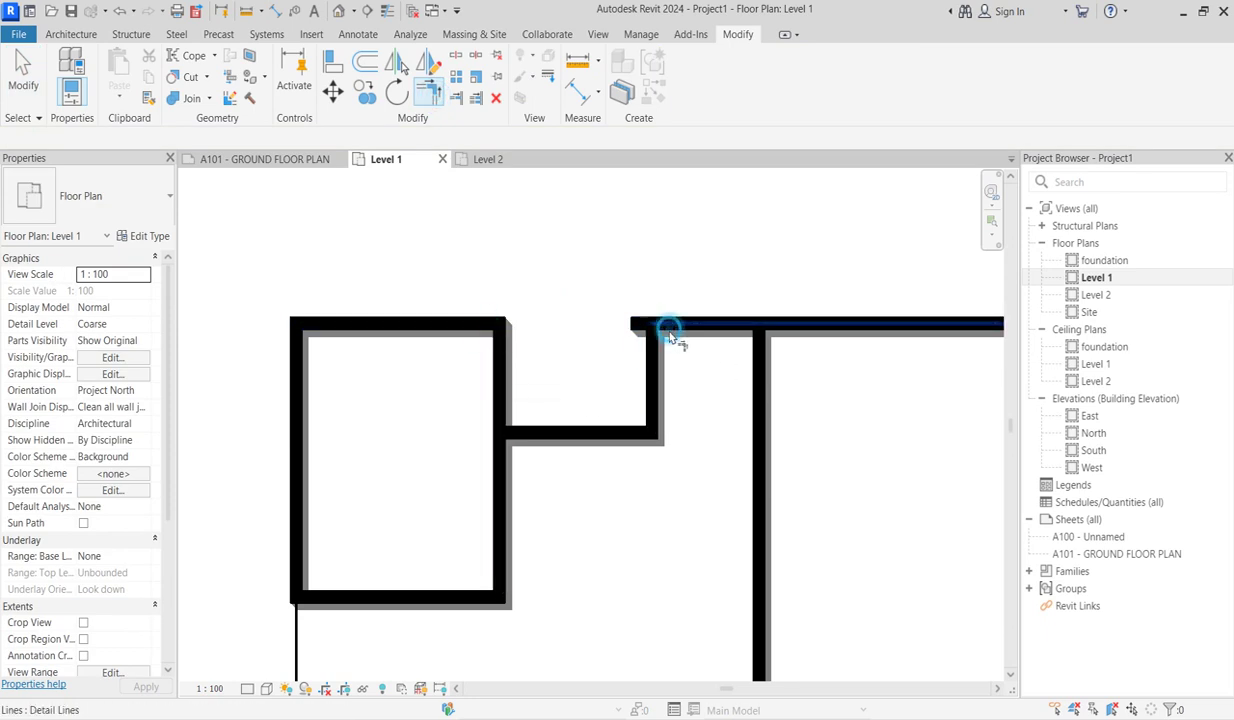
{"action": "scroll", "coordinate": [567, 394], "scroll_direction": "down", "scroll_amount": 4}
{"action": "scroll", "coordinate": [590, 425], "scroll_direction": "up", "scroll_amount": 2}
{"action": "key", "text": "Escape"}
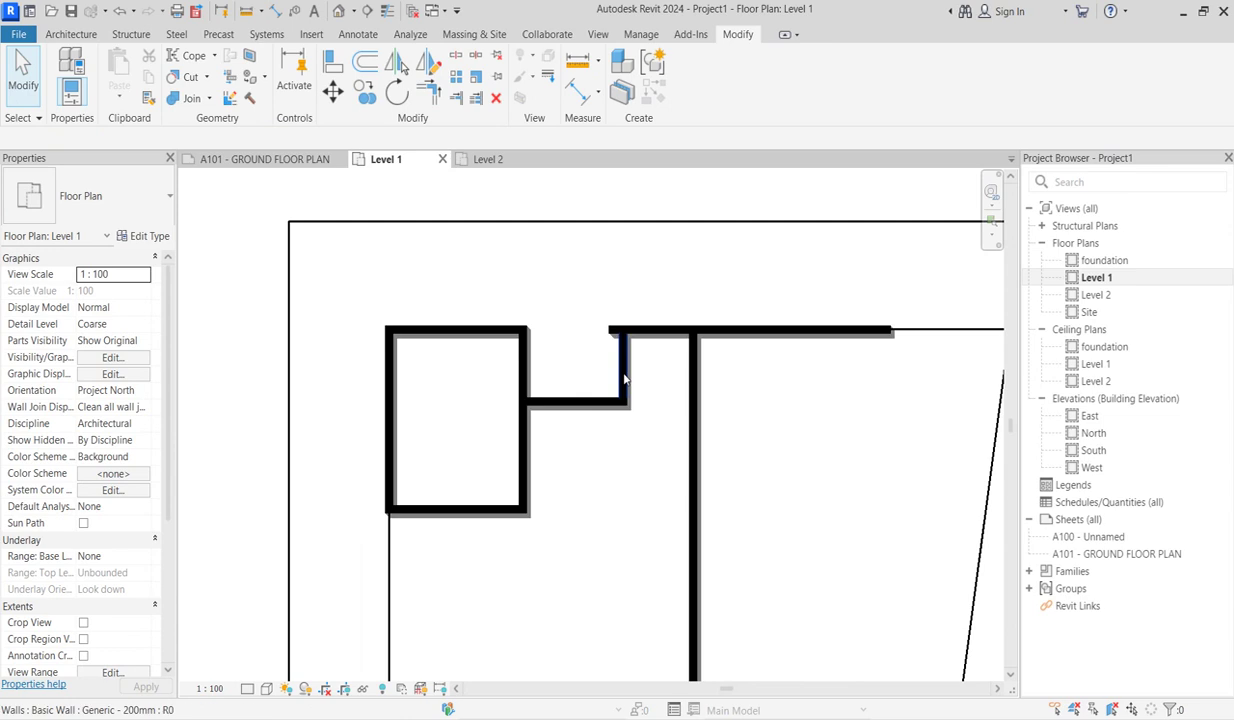
{"action": "scroll", "coordinate": [623, 378], "scroll_direction": "up", "scroll_amount": 1}
{"action": "scroll", "coordinate": [540, 340], "scroll_direction": "down", "scroll_amount": 1}
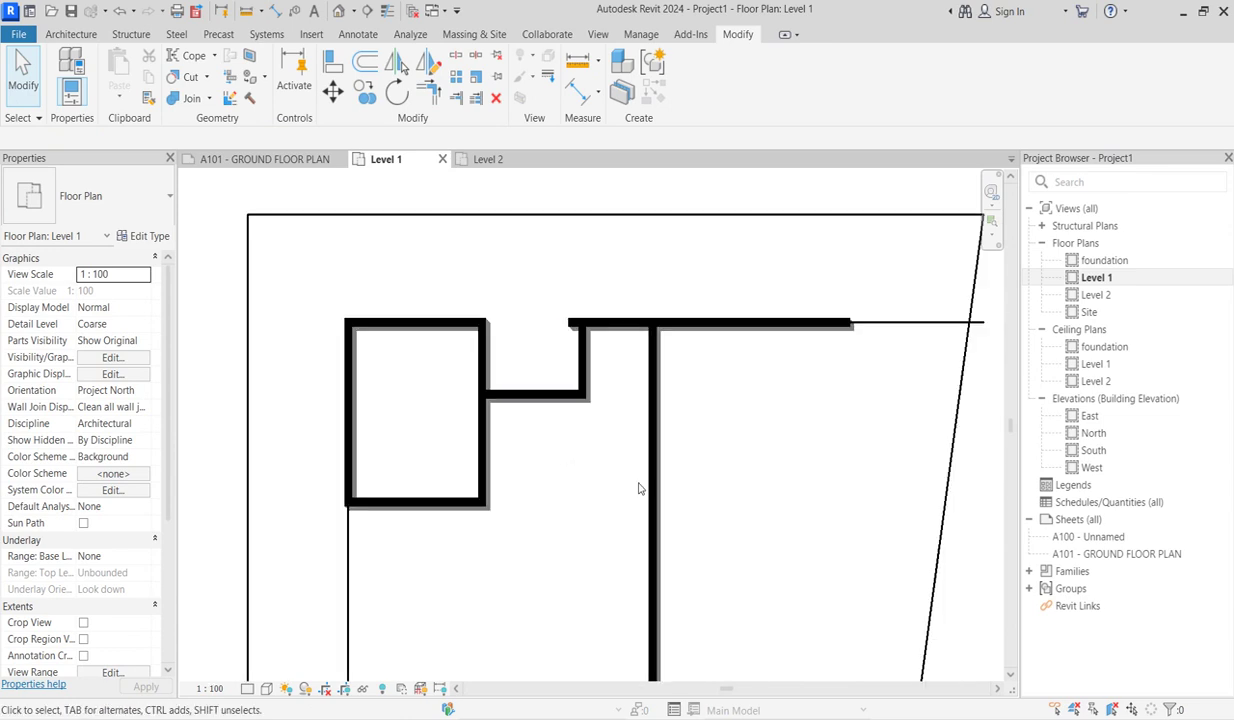
{"action": "scroll", "coordinate": [640, 490], "scroll_direction": "up", "scroll_amount": 2}
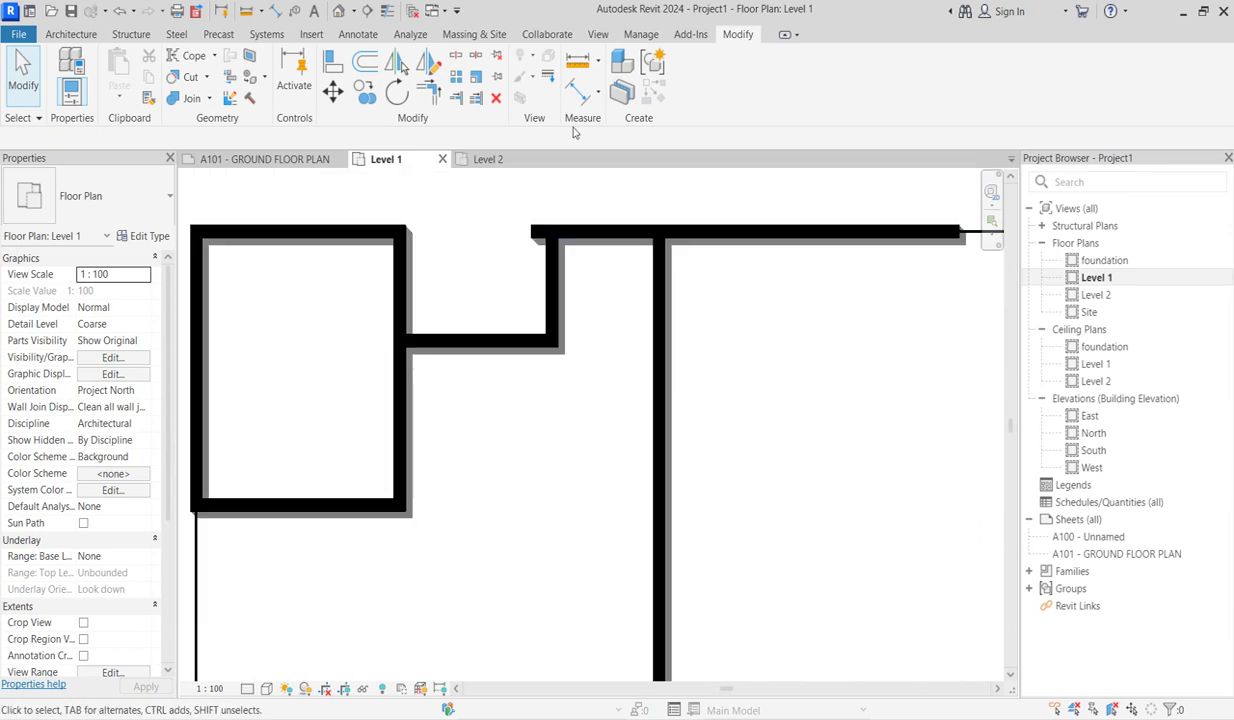
{"action": "scroll", "coordinate": [501, 358], "scroll_direction": "down", "scroll_amount": 2}
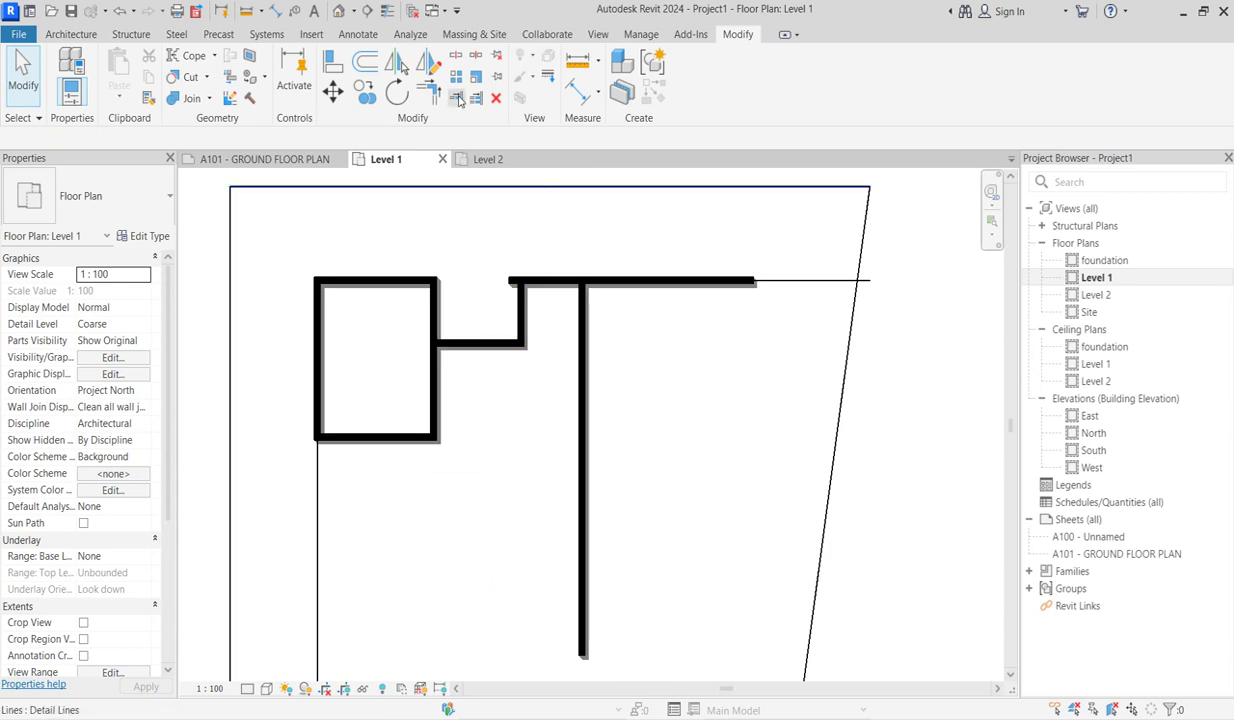
Step: Add an 1875 aligned dimension across the gap between the top walls
{"action": "left_click", "coordinate": [577, 94]}
{"action": "key", "text": "d"}
{"action": "key", "text": "i"}
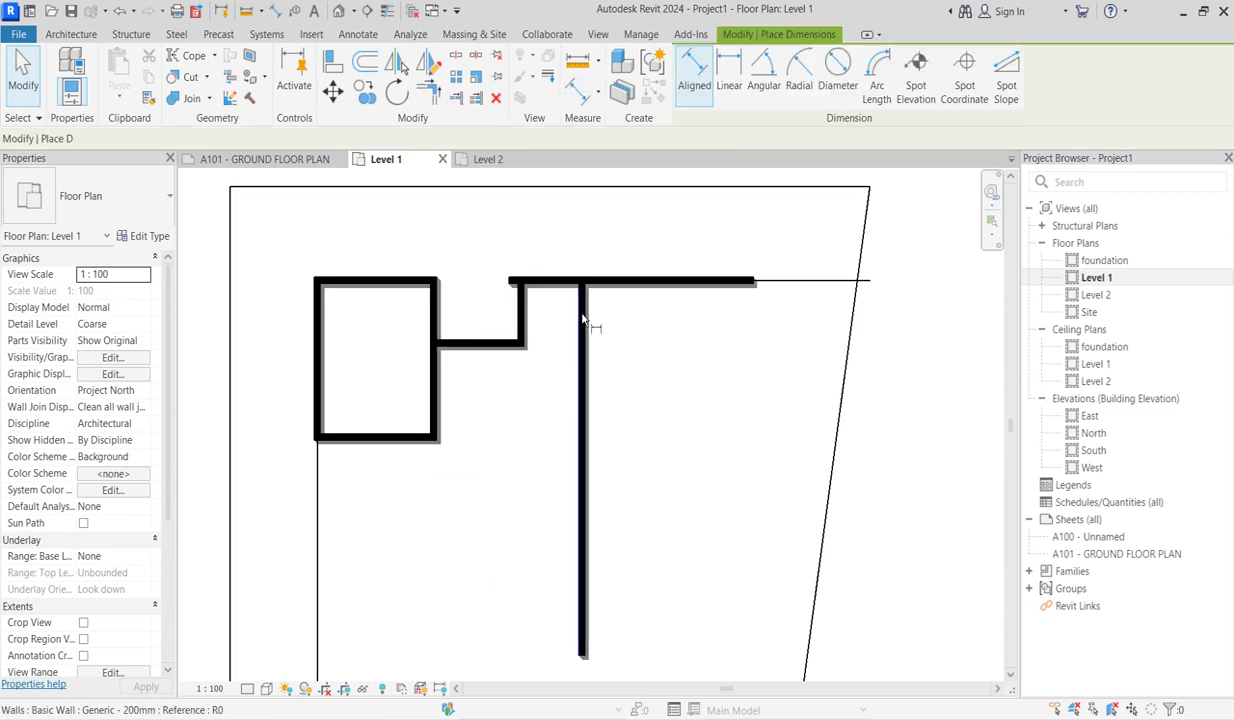
{"action": "left_click", "coordinate": [582, 330]}
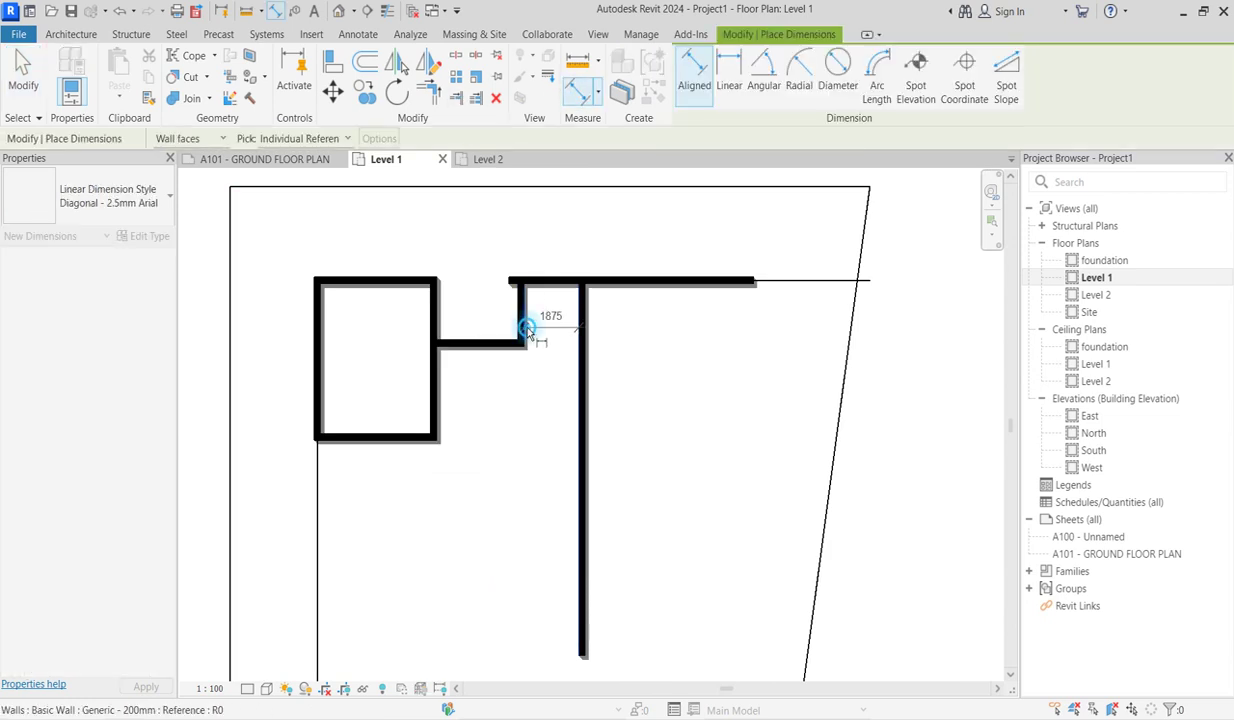
{"action": "left_click", "coordinate": [526, 328]}
{"action": "left_click", "coordinate": [527, 322]}
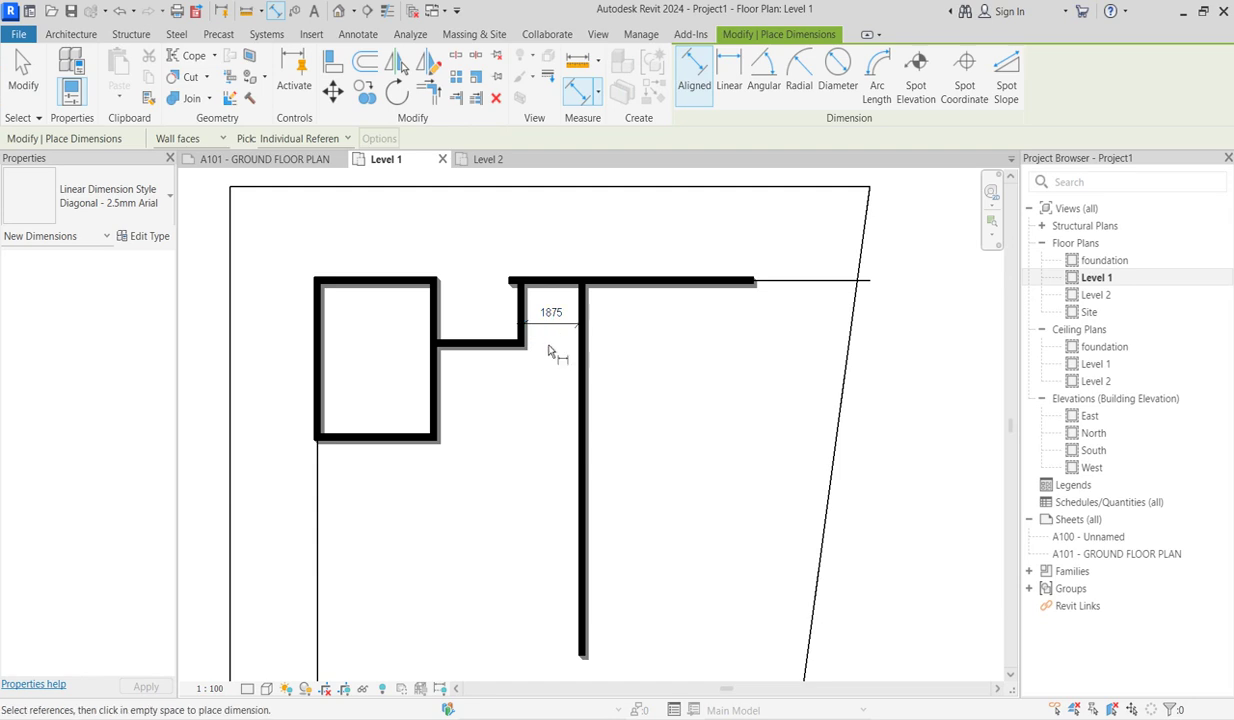
{"action": "scroll", "coordinate": [551, 350], "scroll_direction": "up", "scroll_amount": 3}
{"action": "key", "text": "Escape"}
{"action": "key", "text": "Escape"}
Step: Deselect the guide line and zoom back out to the full site boundary
{"action": "scroll", "coordinate": [588, 289], "scroll_direction": "down", "scroll_amount": 5}
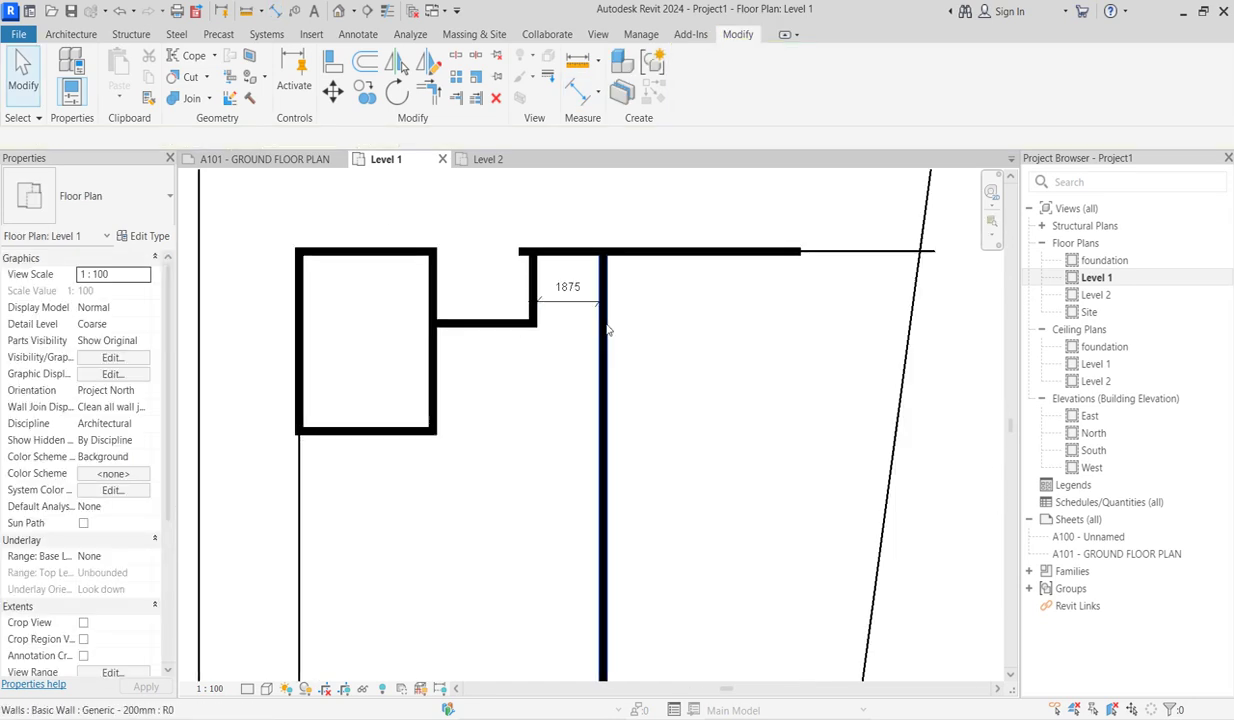
{"action": "scroll", "coordinate": [570, 344], "scroll_direction": "up", "scroll_amount": 3}
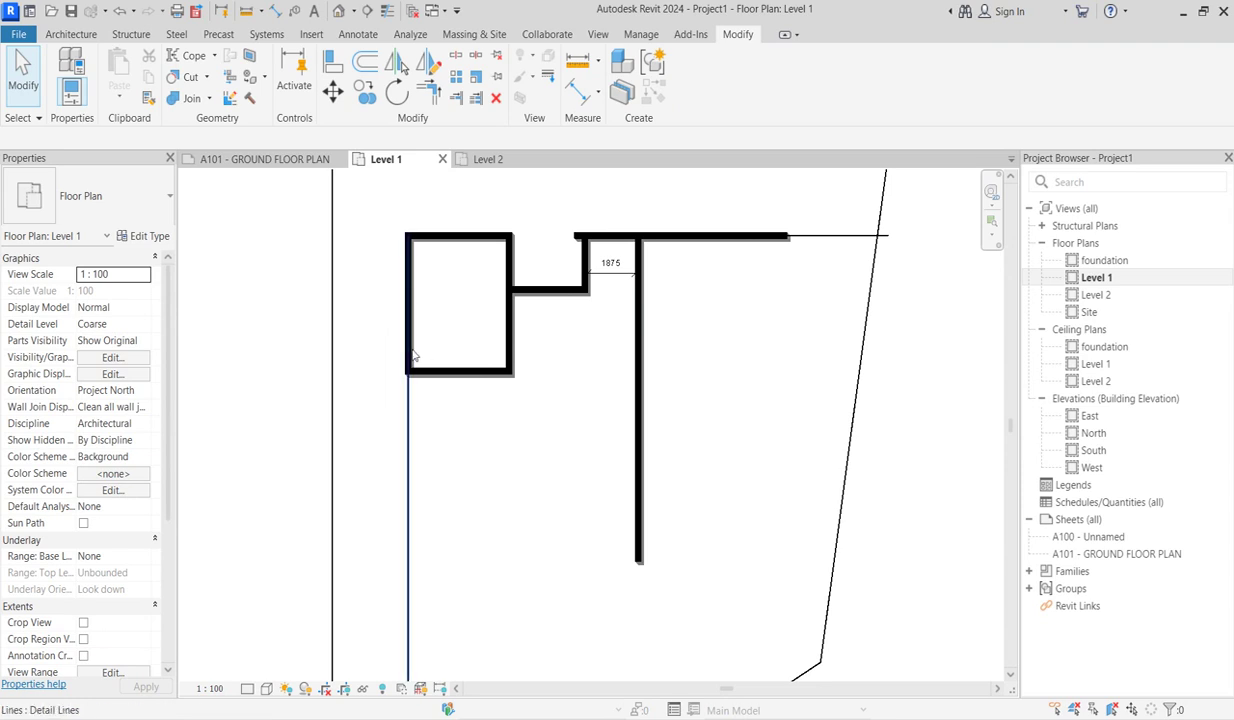
{"action": "left_click", "coordinate": [455, 415]}
{"action": "scroll", "coordinate": [457, 441], "scroll_direction": "down", "scroll_amount": 3}
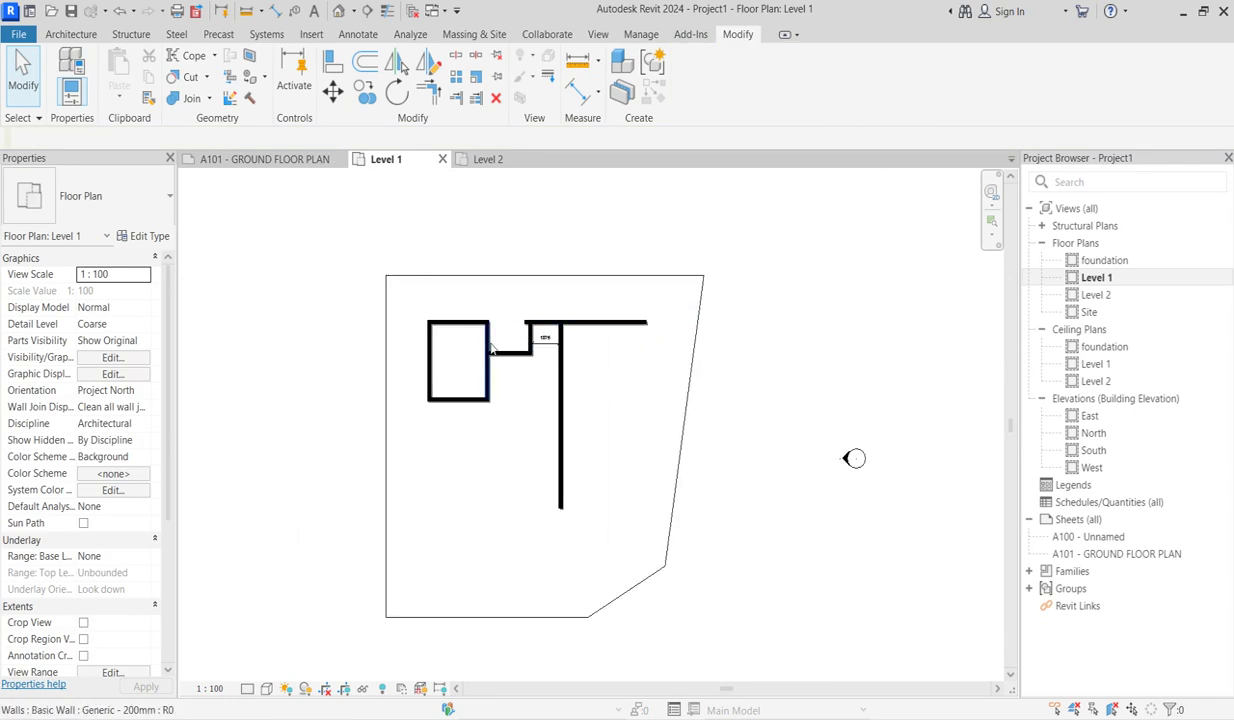
{"action": "scroll", "coordinate": [499, 377], "scroll_direction": "up", "scroll_amount": 2}
Step: Chain same-type walls down the left side, stepping right and across to the right wall's line
{"action": "left_click", "coordinate": [392, 388]}
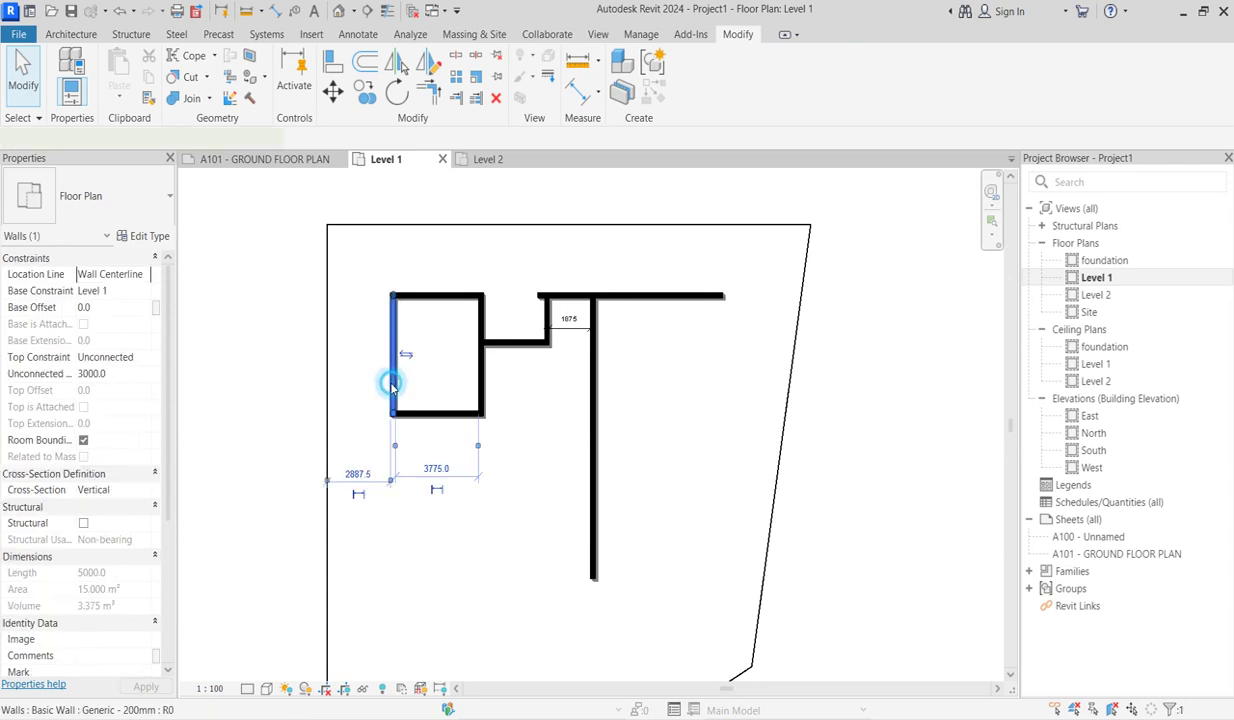
{"action": "scroll", "coordinate": [529, 235], "scroll_direction": "down", "scroll_amount": 2}
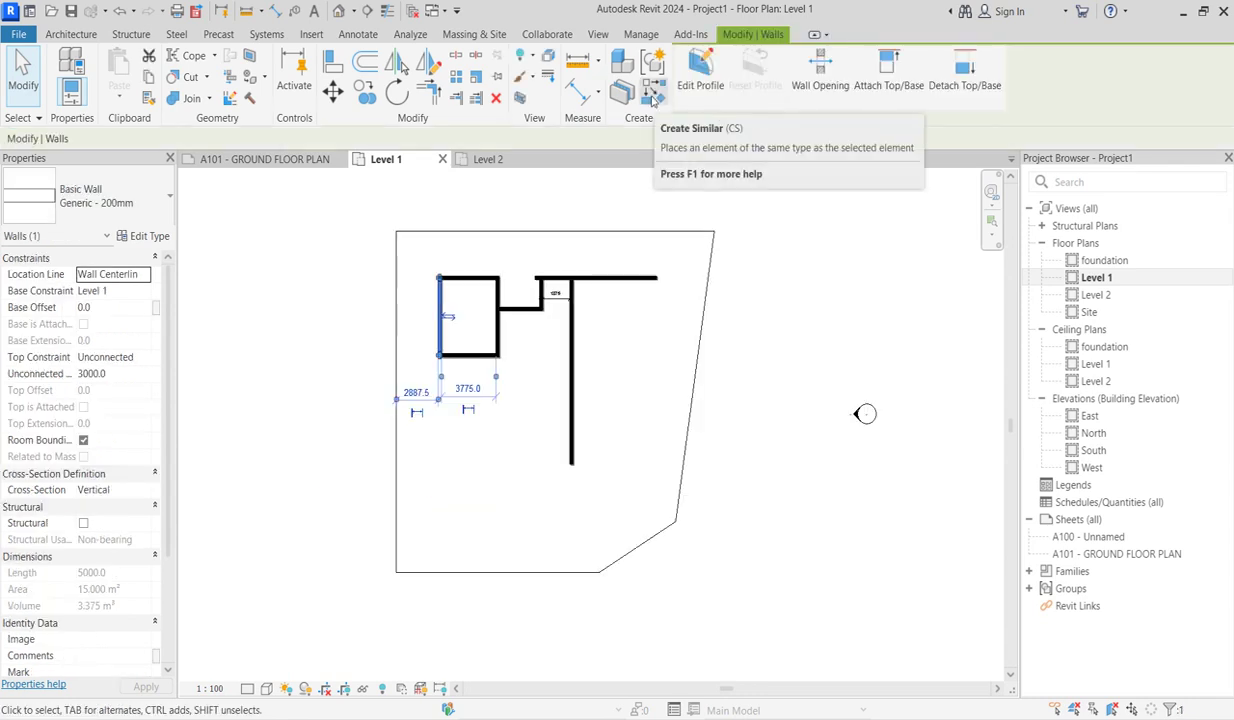
{"action": "left_click", "coordinate": [652, 98]}
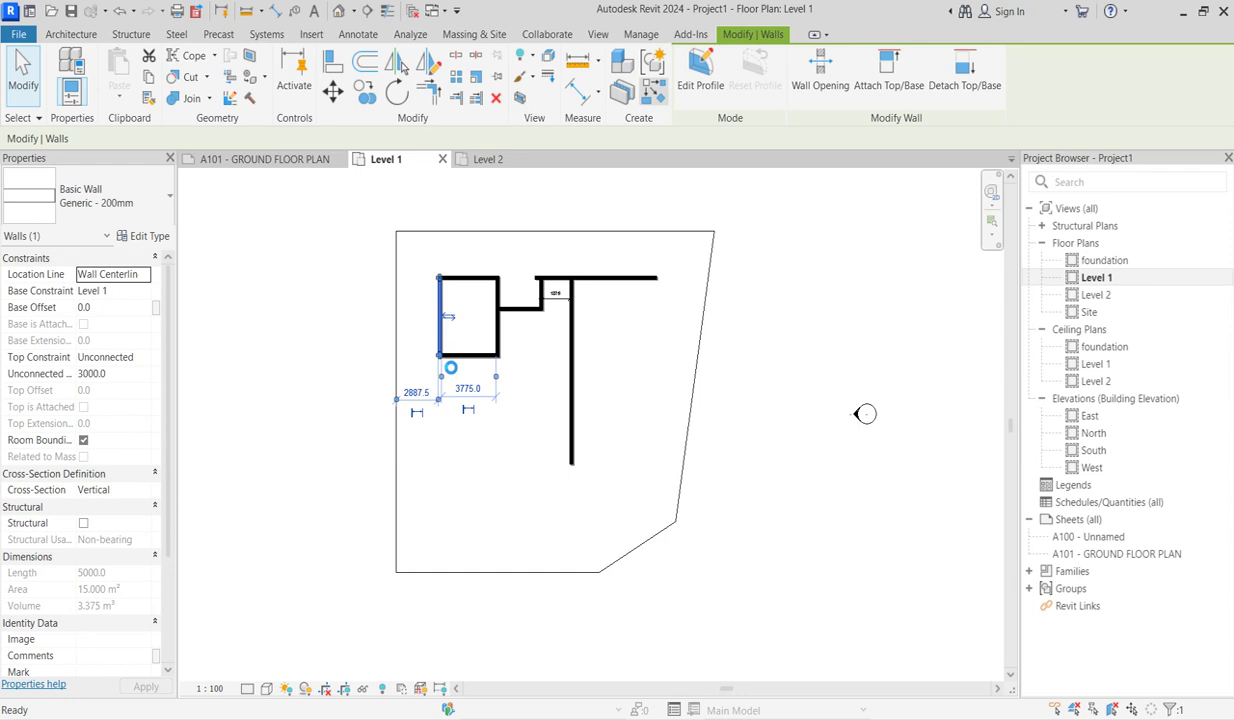
{"action": "left_click", "coordinate": [440, 355]}
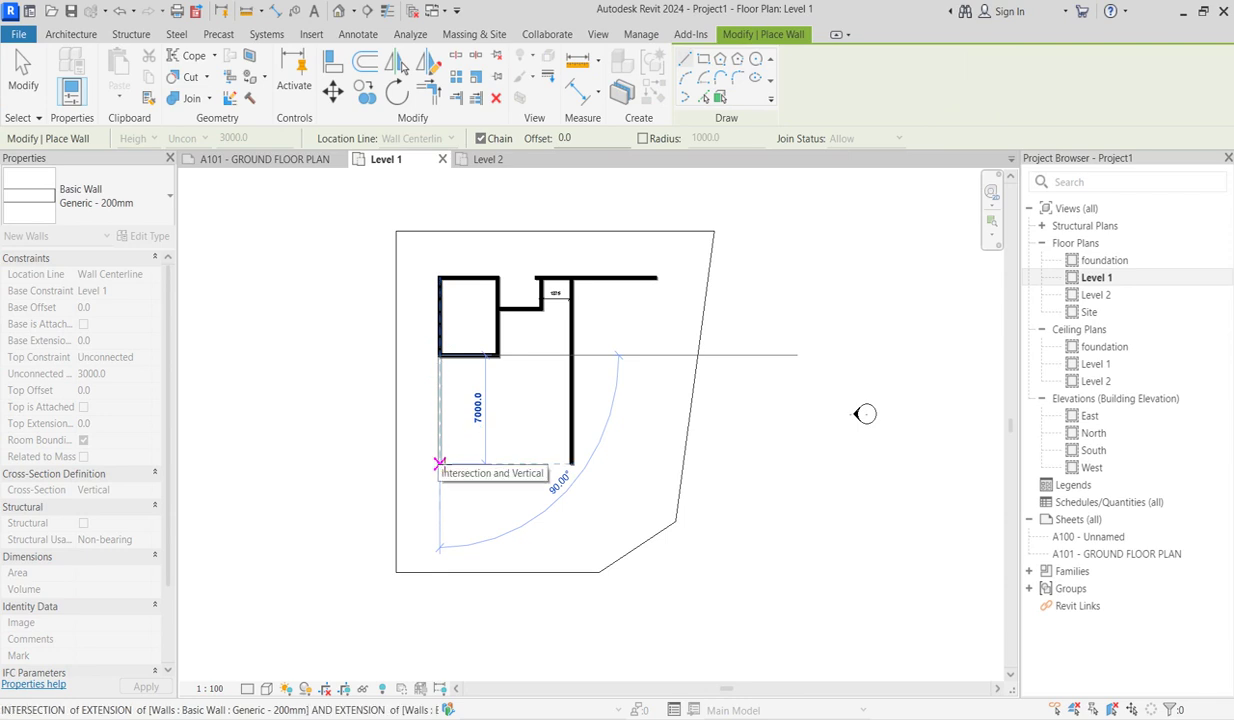
{"action": "left_click", "coordinate": [440, 463]}
{"action": "left_click", "coordinate": [498, 463]}
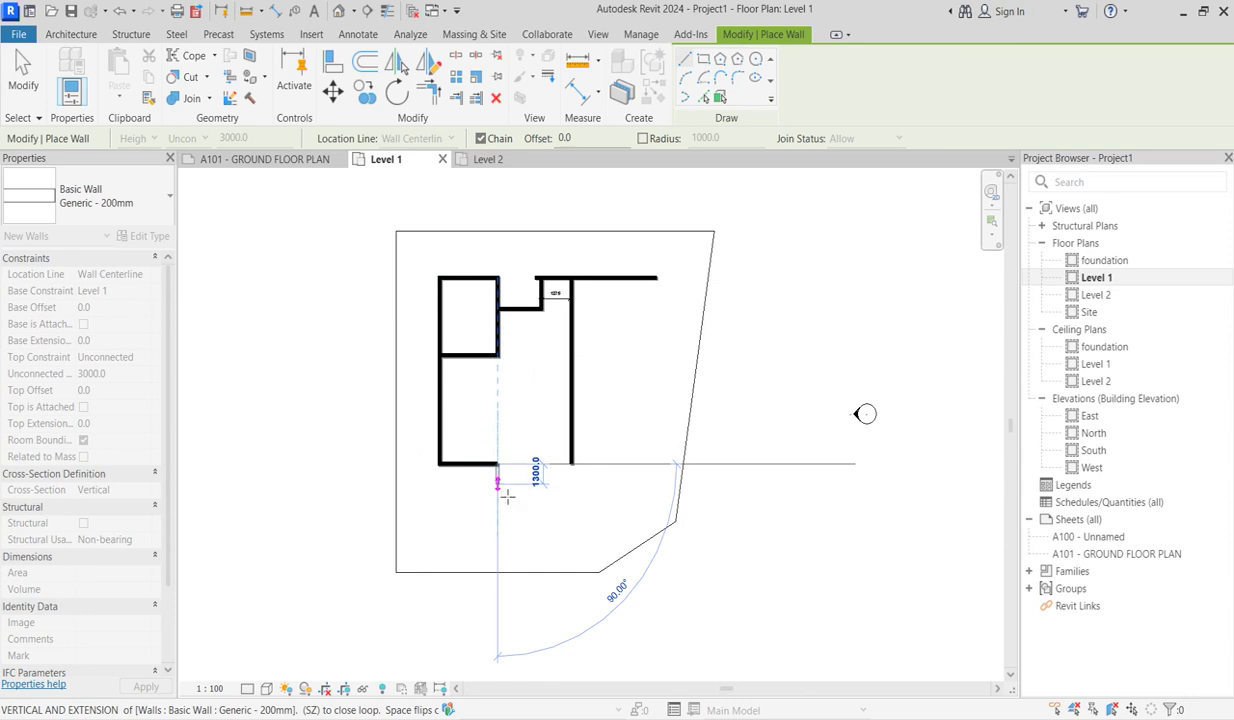
{"action": "left_click", "coordinate": [497, 488]}
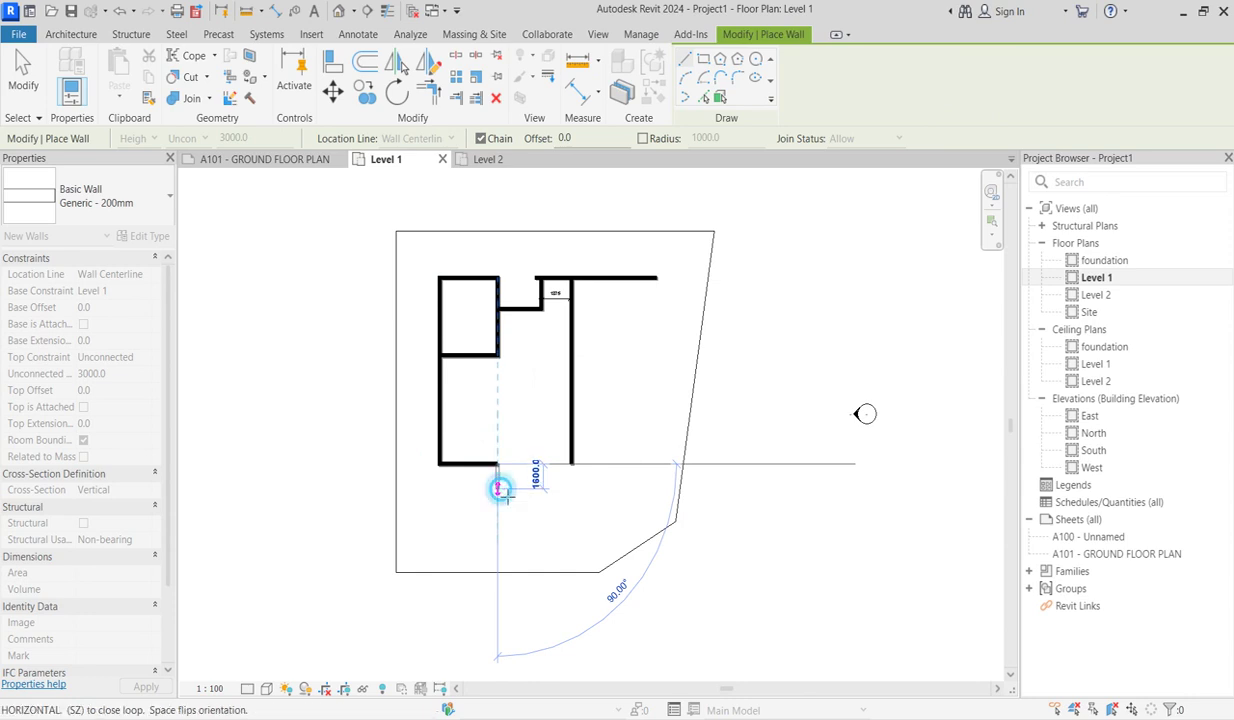
{"action": "left_click", "coordinate": [571, 489]}
{"action": "key", "text": "Escape"}
{"action": "key", "text": "Escape"}
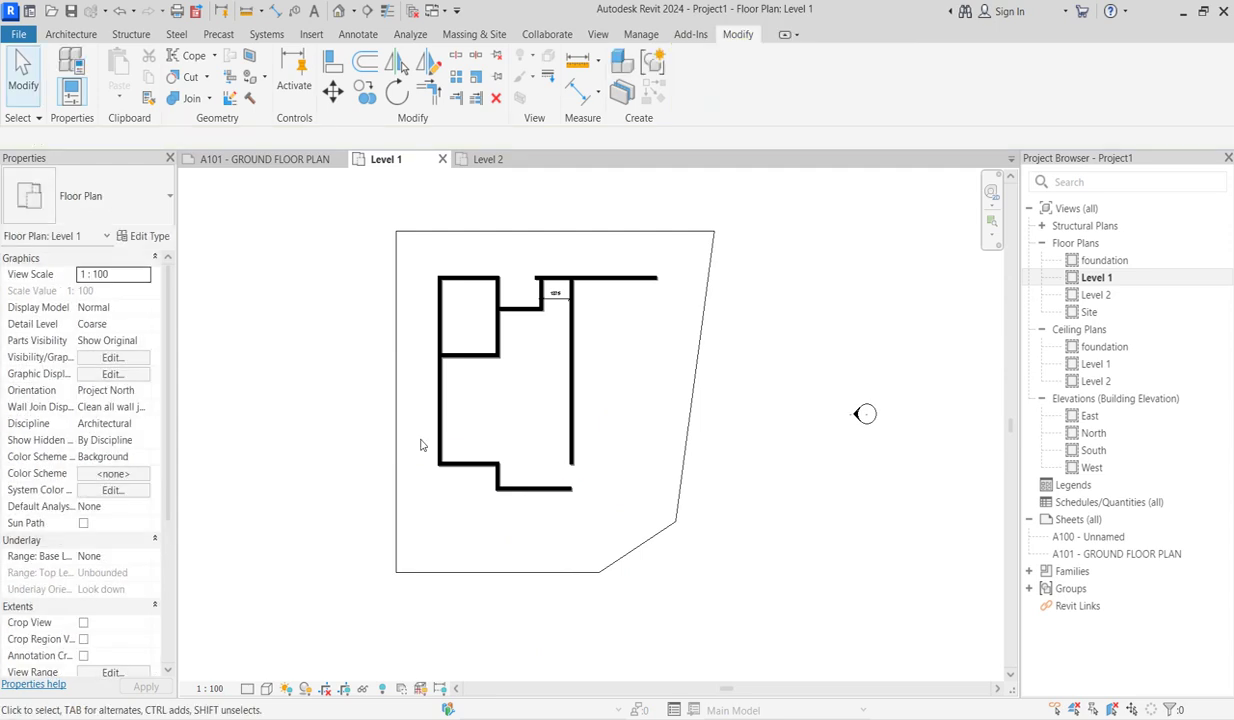
Step: Nudge the three new lower walls upward so the stepped bottom wall lines up
{"action": "left_click_drag", "start_coordinate": [419, 440], "coordinate": [600, 527]}
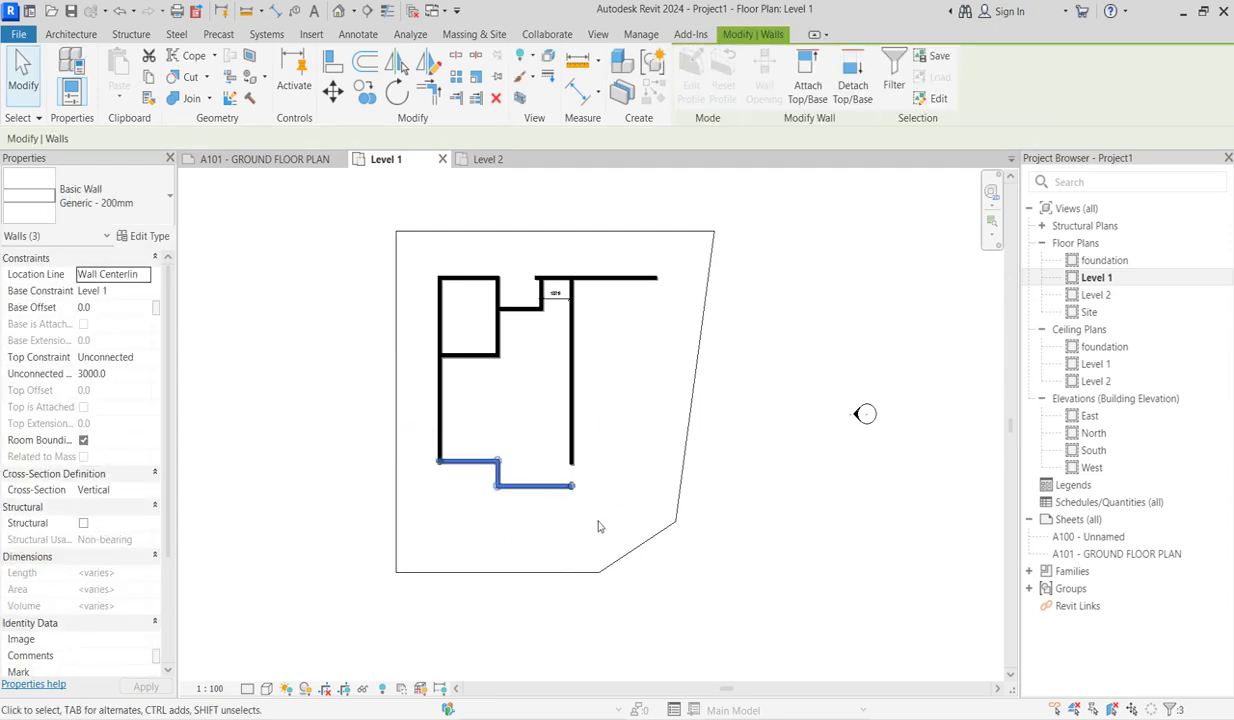
{"action": "key", "text": "Up"}
{"action": "key", "text": "Up"}
{"action": "key", "text": "Up"}
{"action": "key", "text": "Up"}
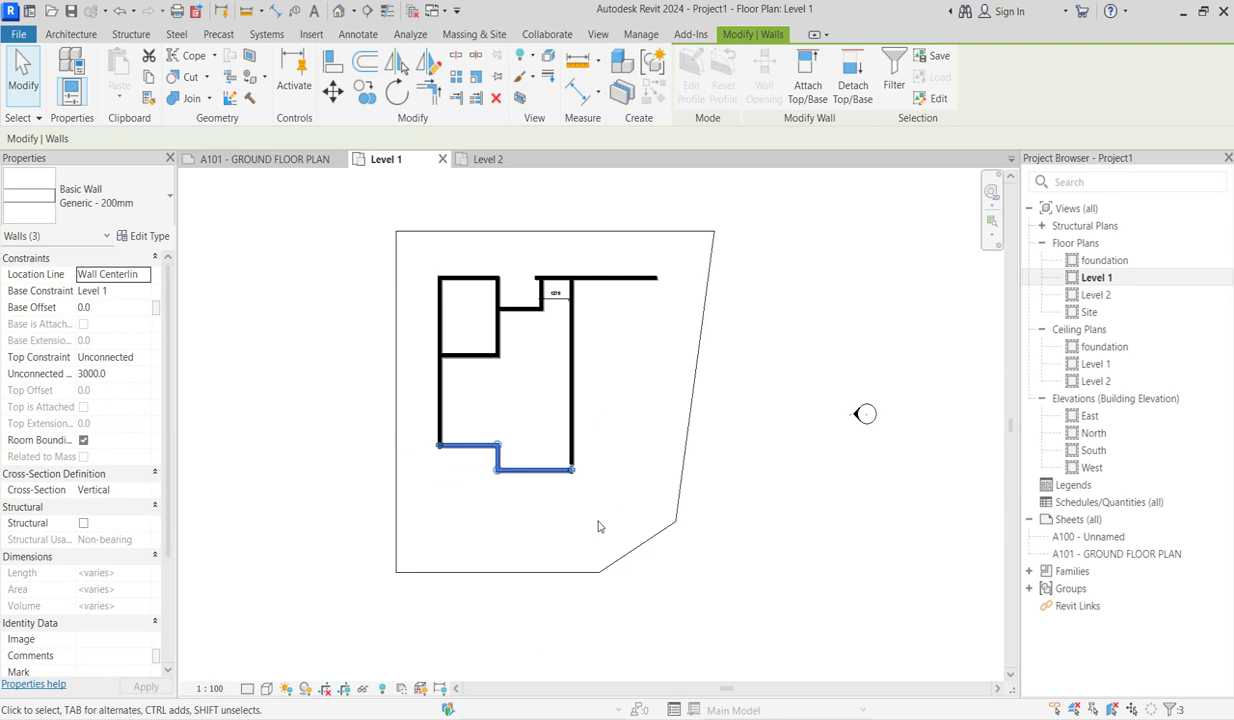
{"action": "key", "text": "Escape"}
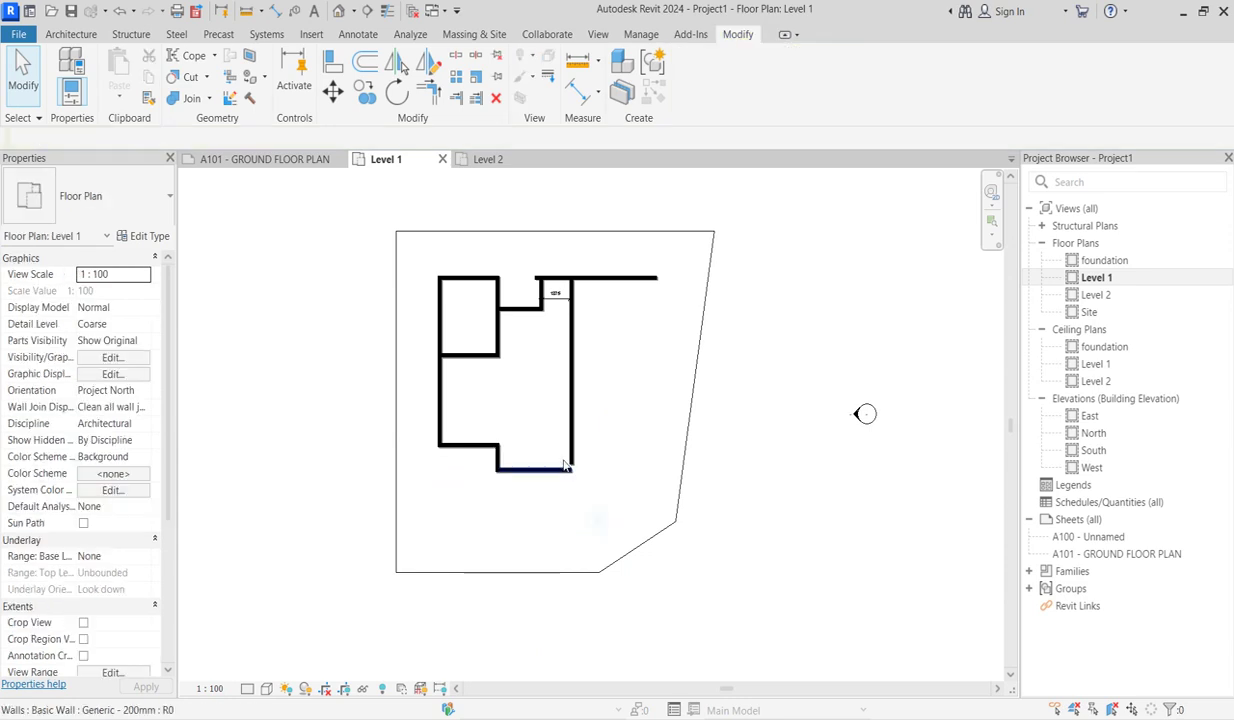
{"action": "scroll", "coordinate": [541, 417], "scroll_direction": "up", "scroll_amount": 2}
{"action": "scroll", "coordinate": [541, 417], "scroll_direction": "down", "scroll_amount": 1}
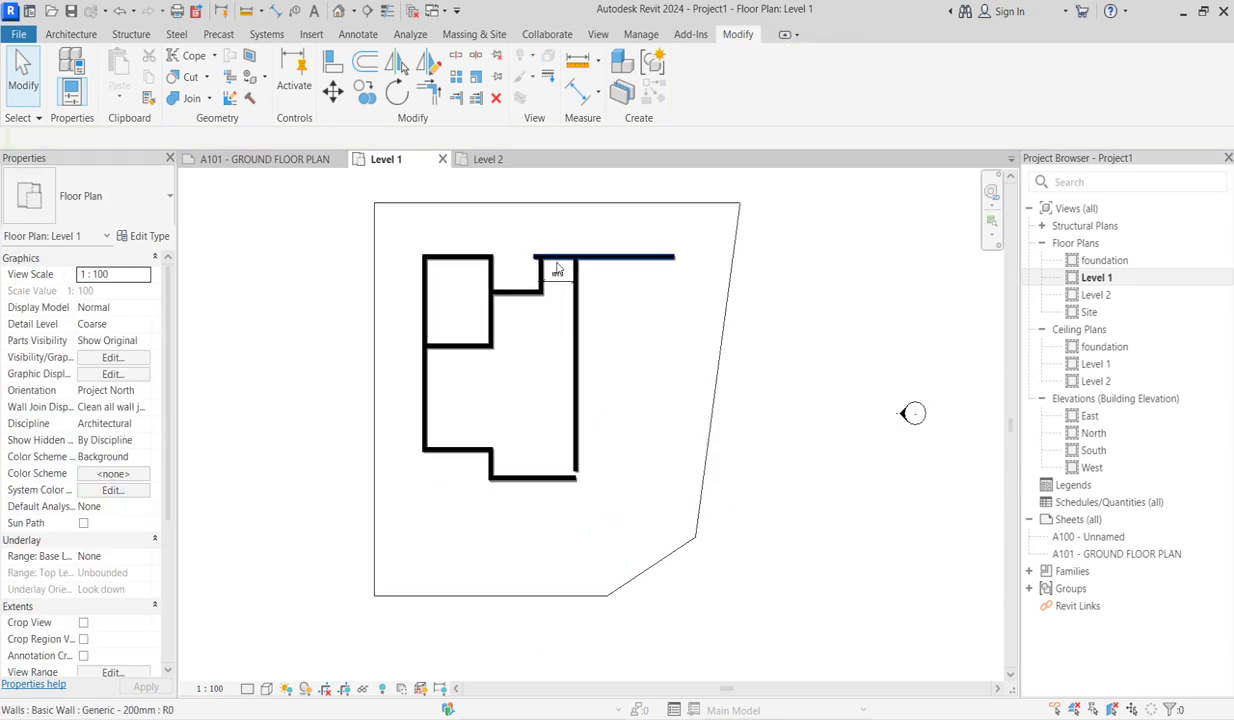
{"action": "scroll", "coordinate": [554, 268], "scroll_direction": "up", "scroll_amount": 2}
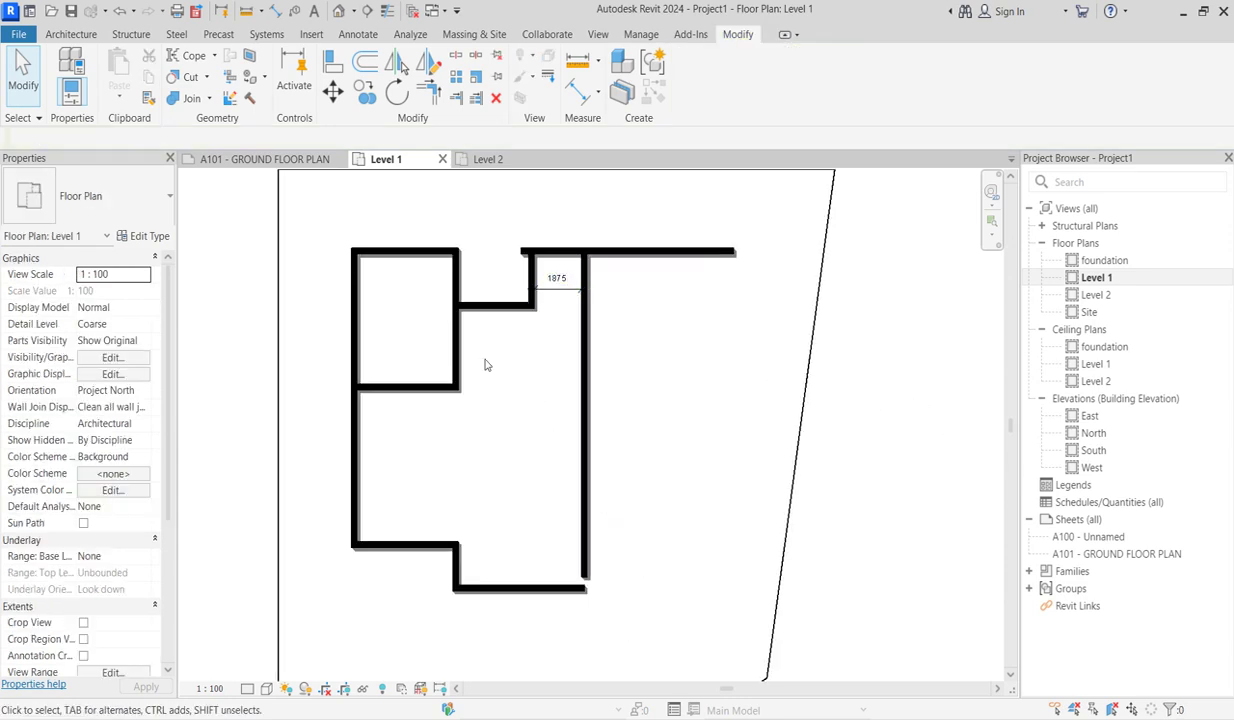
{"action": "scroll", "coordinate": [495, 378], "scroll_direction": "down", "scroll_amount": 1}
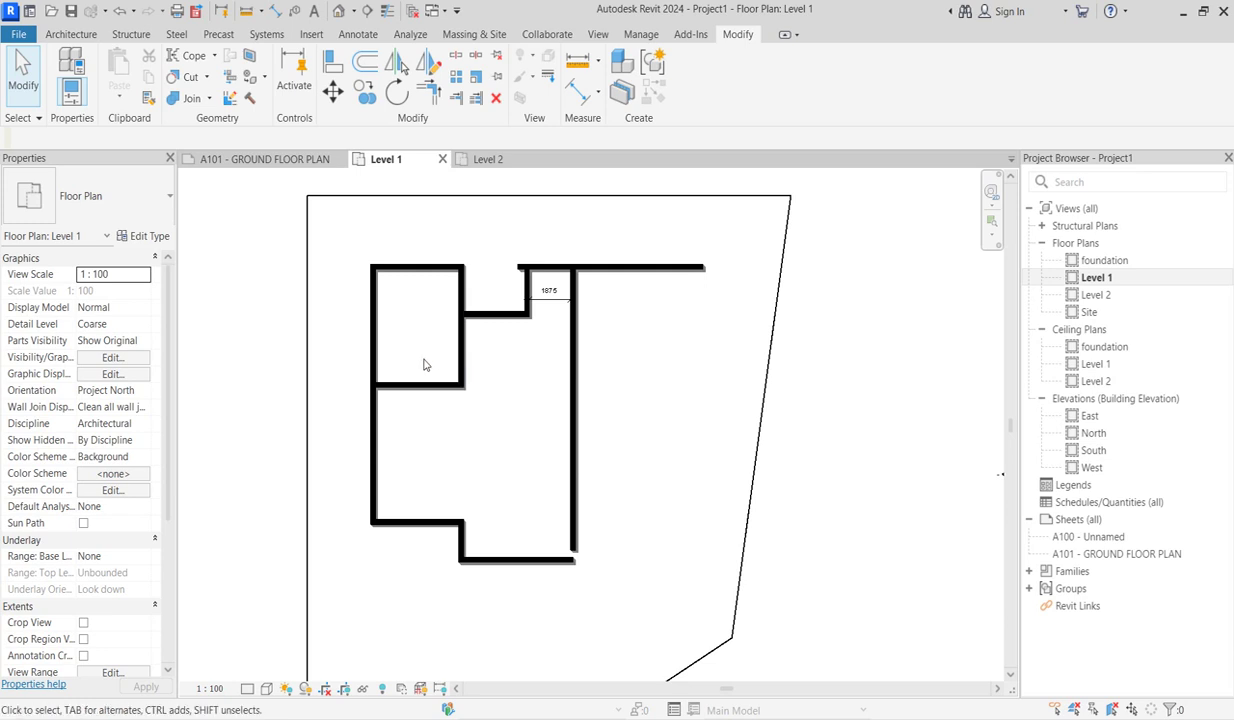
{"action": "left_click", "coordinate": [375, 364]}
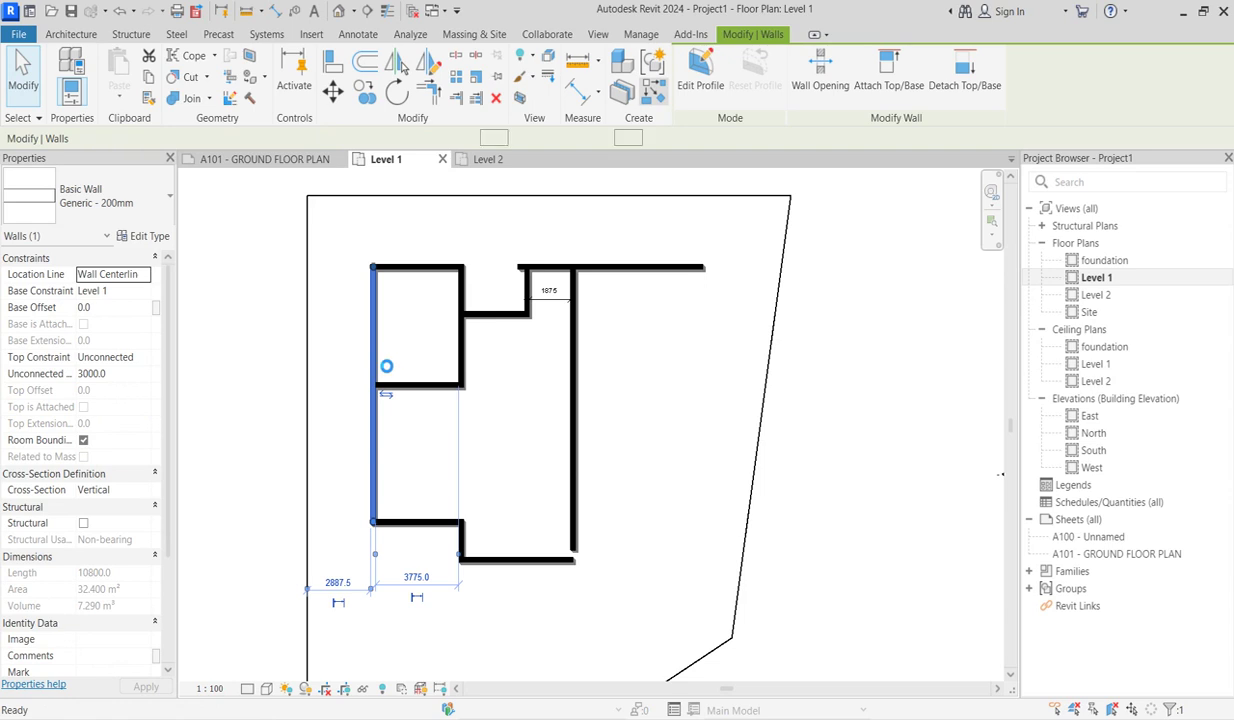
Step: Draw two horizontal 4000 partition walls from the long left wall to the inner wall
{"action": "key", "text": "w"}
{"action": "key", "text": "a"}
{"action": "left_click", "coordinate": [375, 355]}
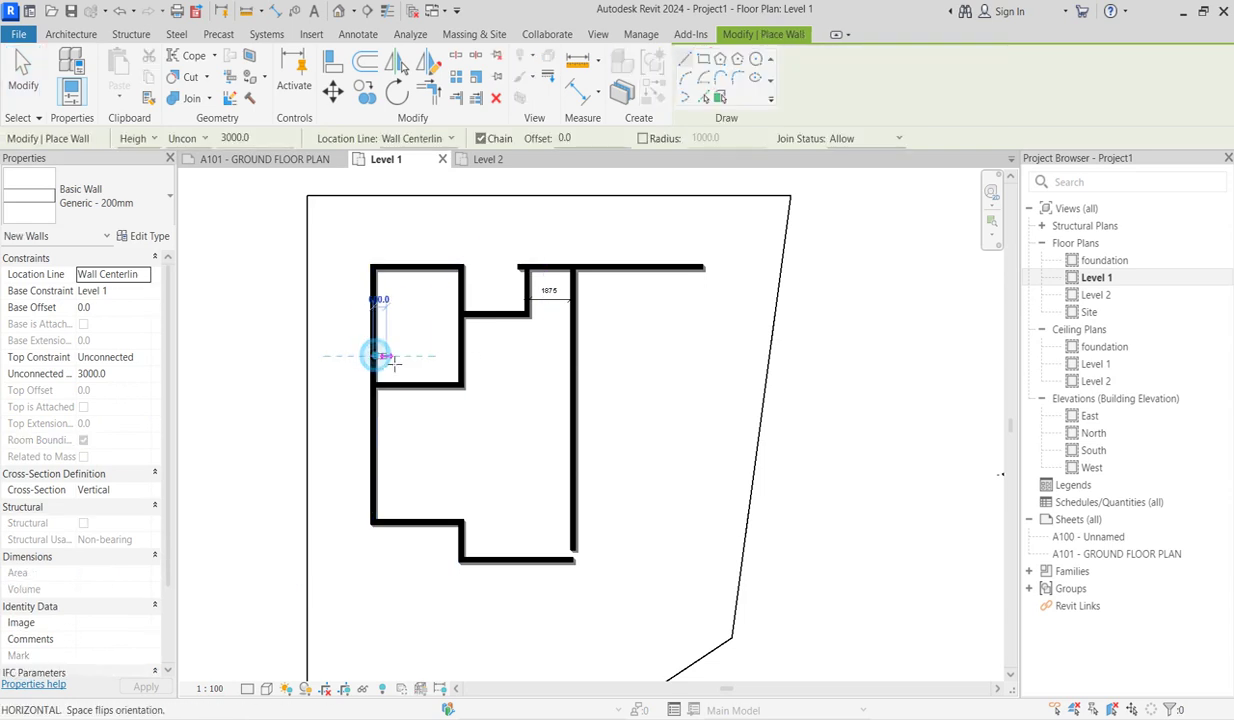
{"action": "left_click", "coordinate": [463, 357]}
{"action": "key", "text": "Escape"}
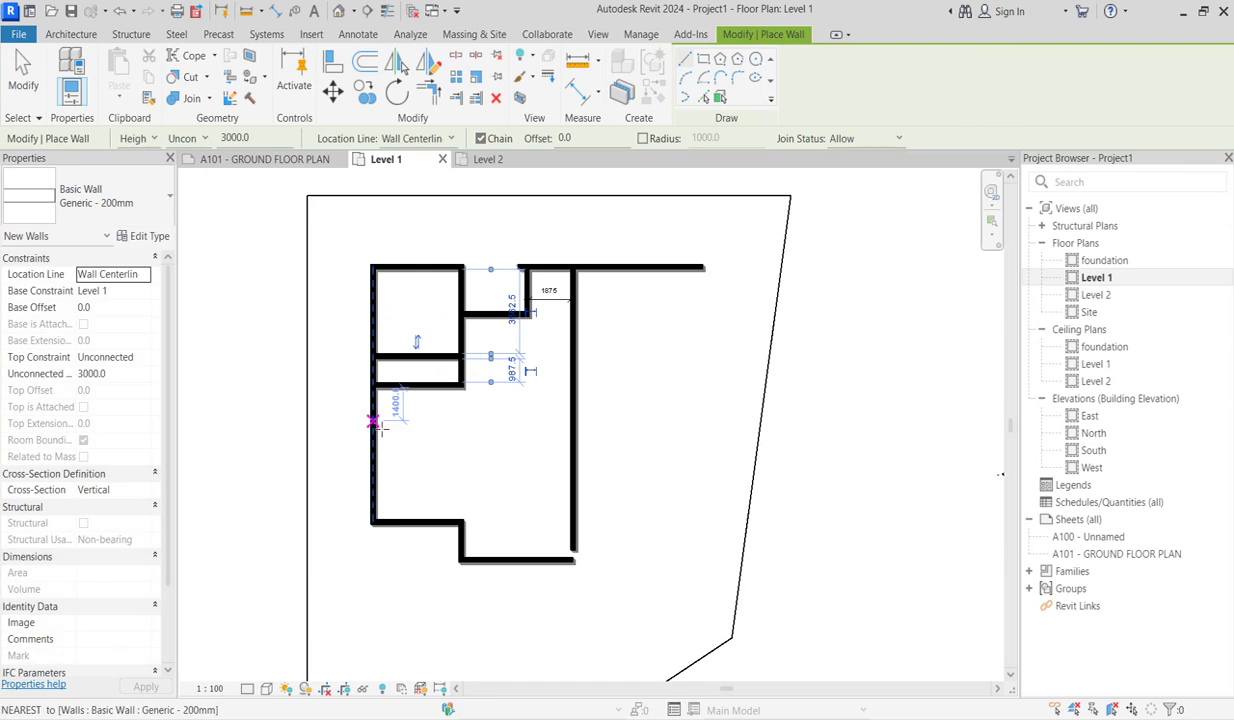
{"action": "left_click", "coordinate": [375, 421]}
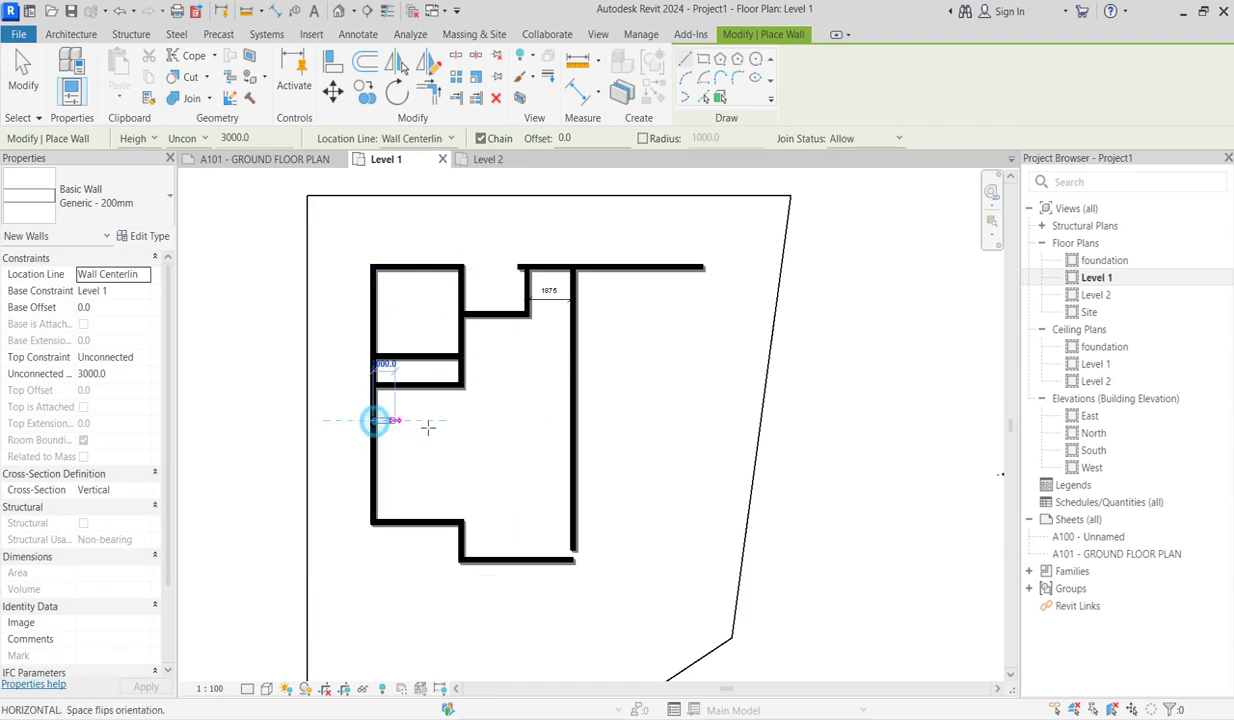
{"action": "left_click", "coordinate": [485, 425]}
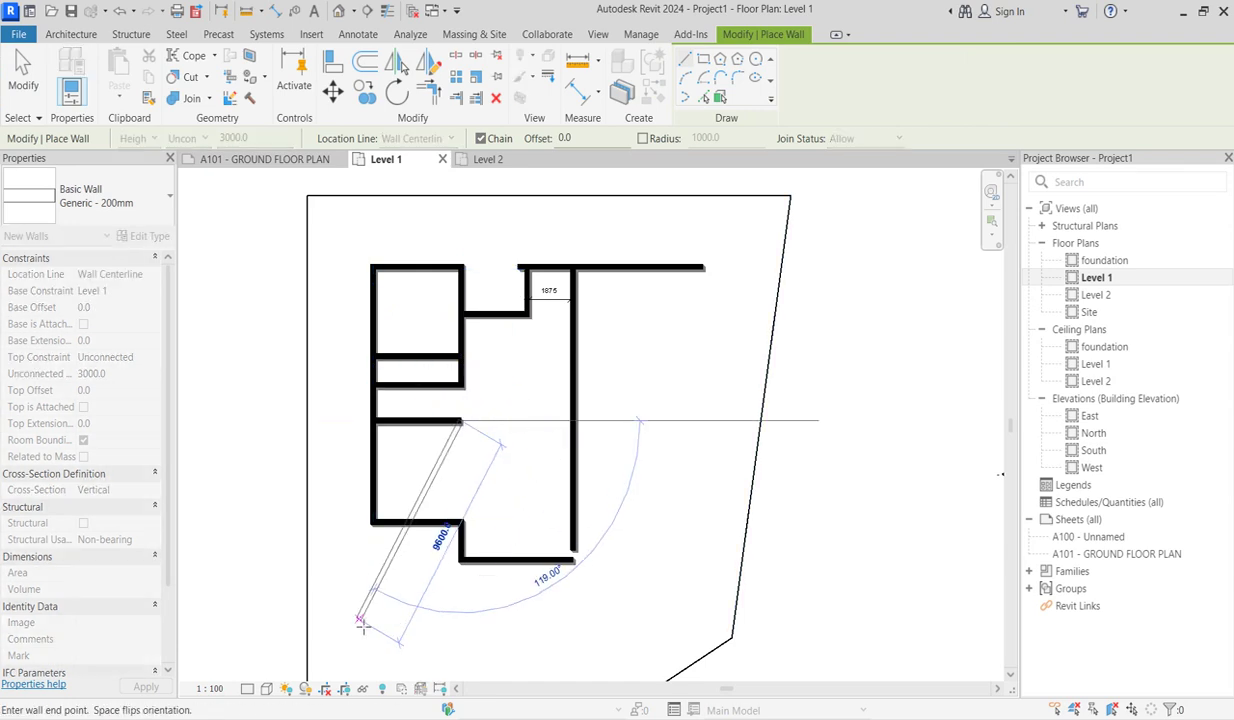
{"action": "scroll", "coordinate": [362, 622], "scroll_direction": "up", "scroll_amount": 2}
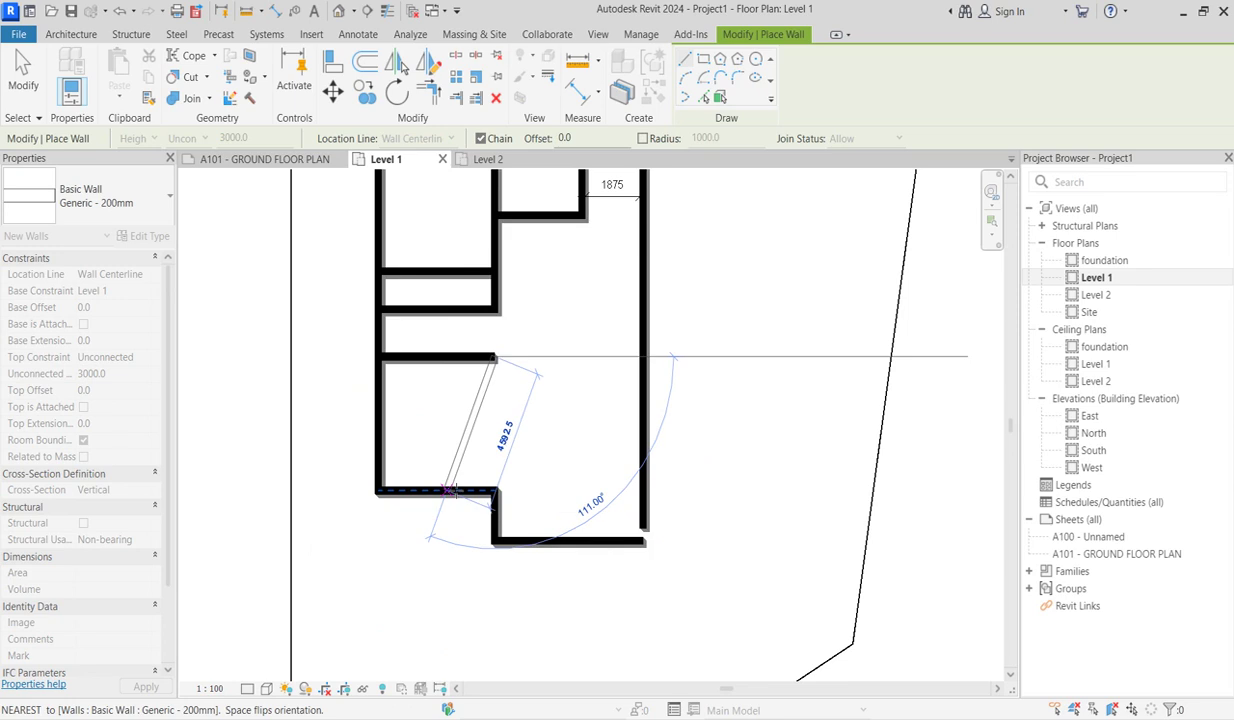
{"action": "key", "text": "Escape"}
{"action": "key", "text": "Escape"}
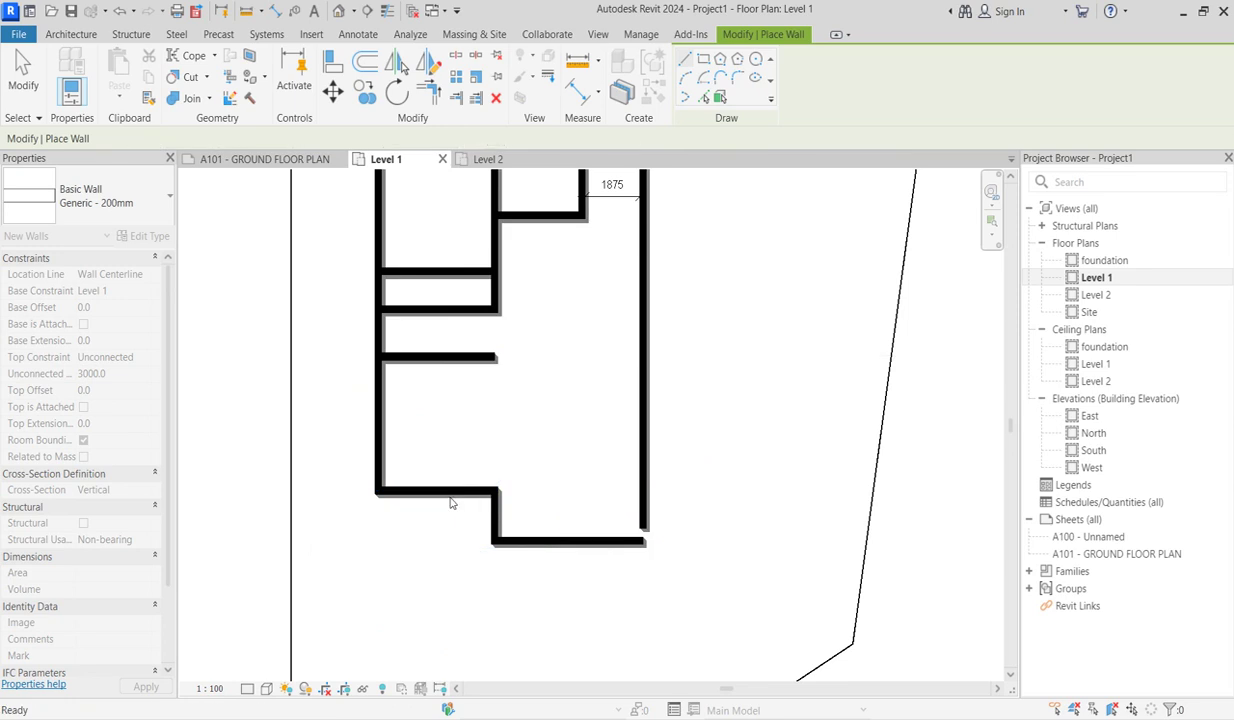
{"action": "key", "text": "Escape"}
Step: Move the lower partition up 1000, nudge the upper one down, and extend the inner wall to meet them
{"action": "left_click", "coordinate": [450, 494]}
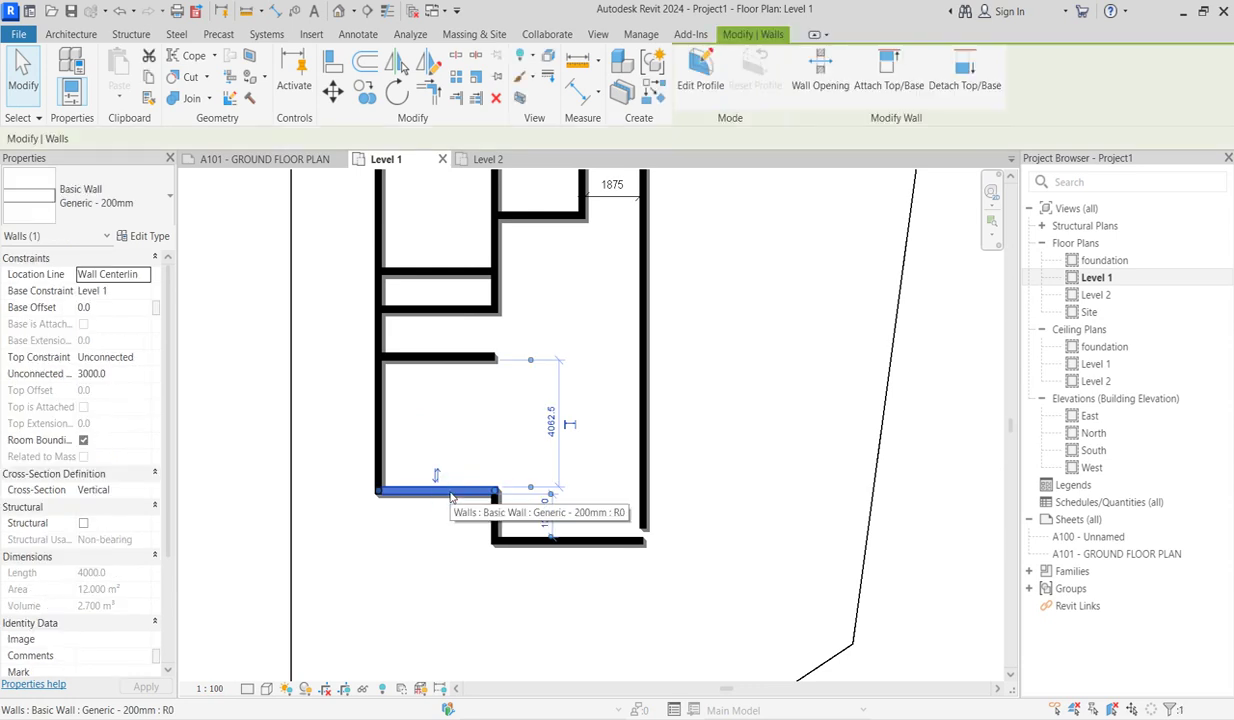
{"action": "key", "text": "Up"}
{"action": "key", "text": "Up"}
{"action": "key", "text": "Up"}
{"action": "key", "text": "Up"}
{"action": "key", "text": "Up"}
{"action": "key", "text": "Up"}
{"action": "key", "text": "Up"}
{"action": "key", "text": "Up"}
{"action": "key", "text": "Up"}
{"action": "key", "text": "Up"}
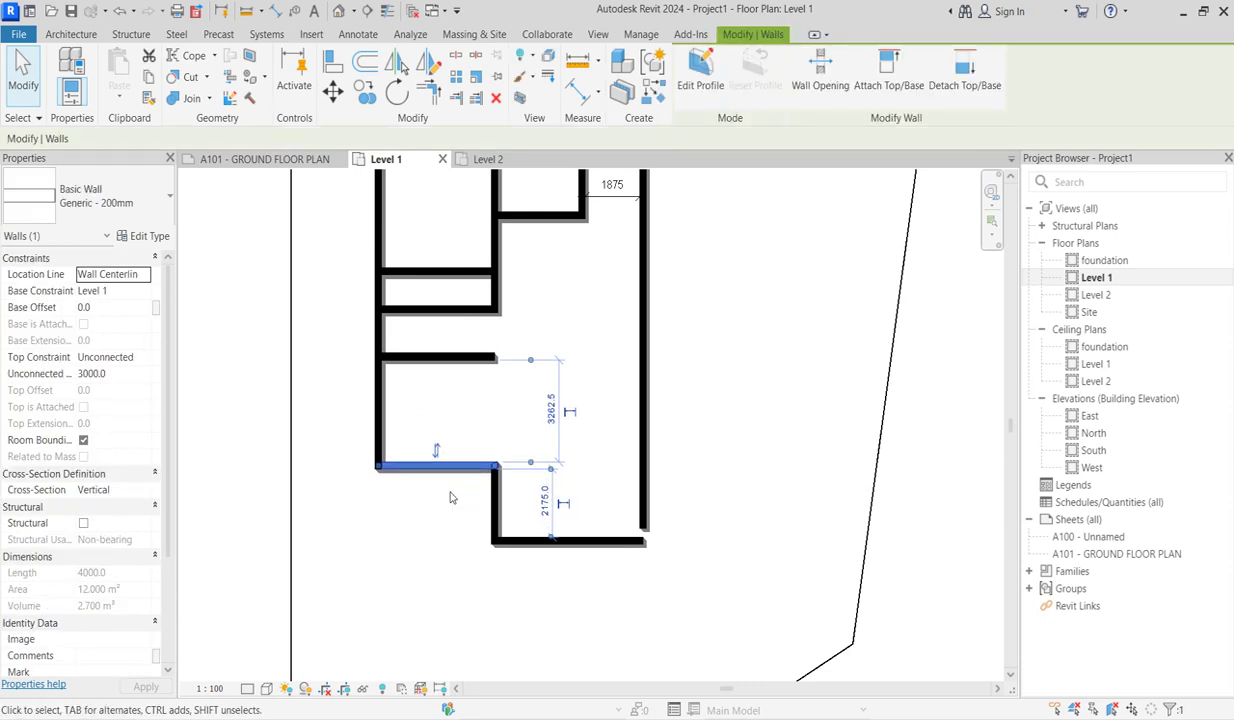
{"action": "left_click", "coordinate": [440, 311]}
{"action": "key", "text": "Down"}
{"action": "key", "text": "Down"}
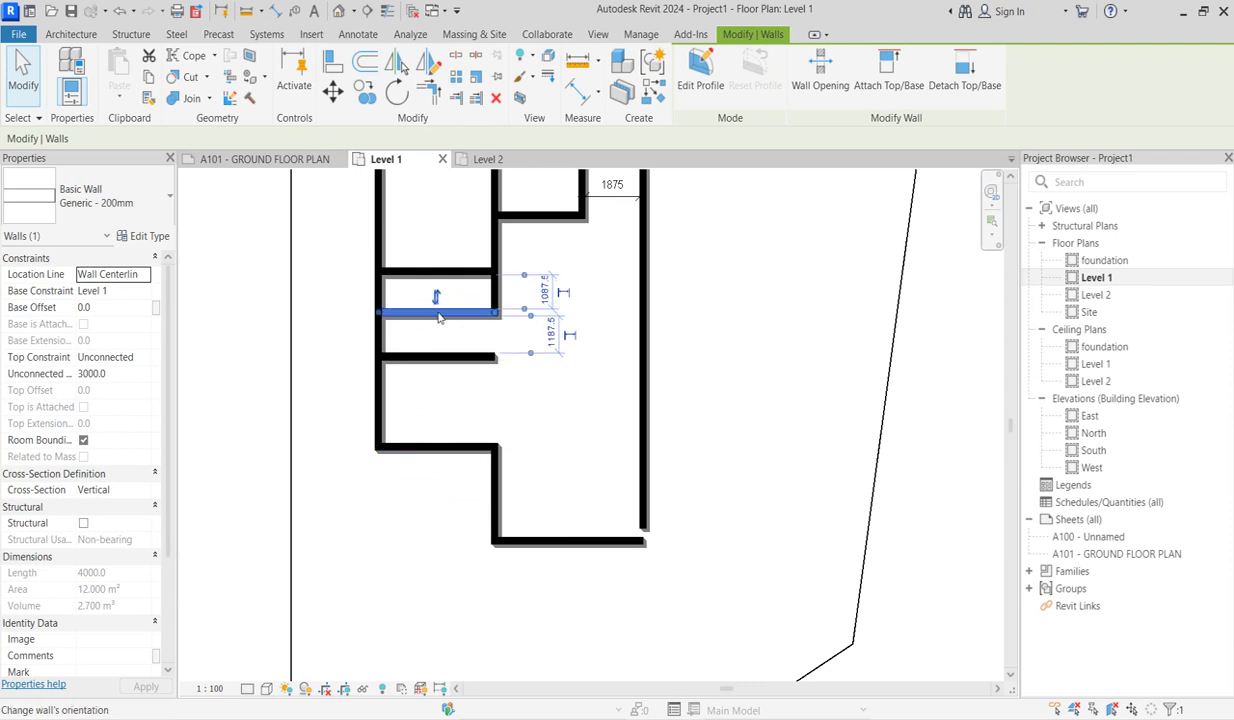
{"action": "left_click", "coordinate": [494, 263]}
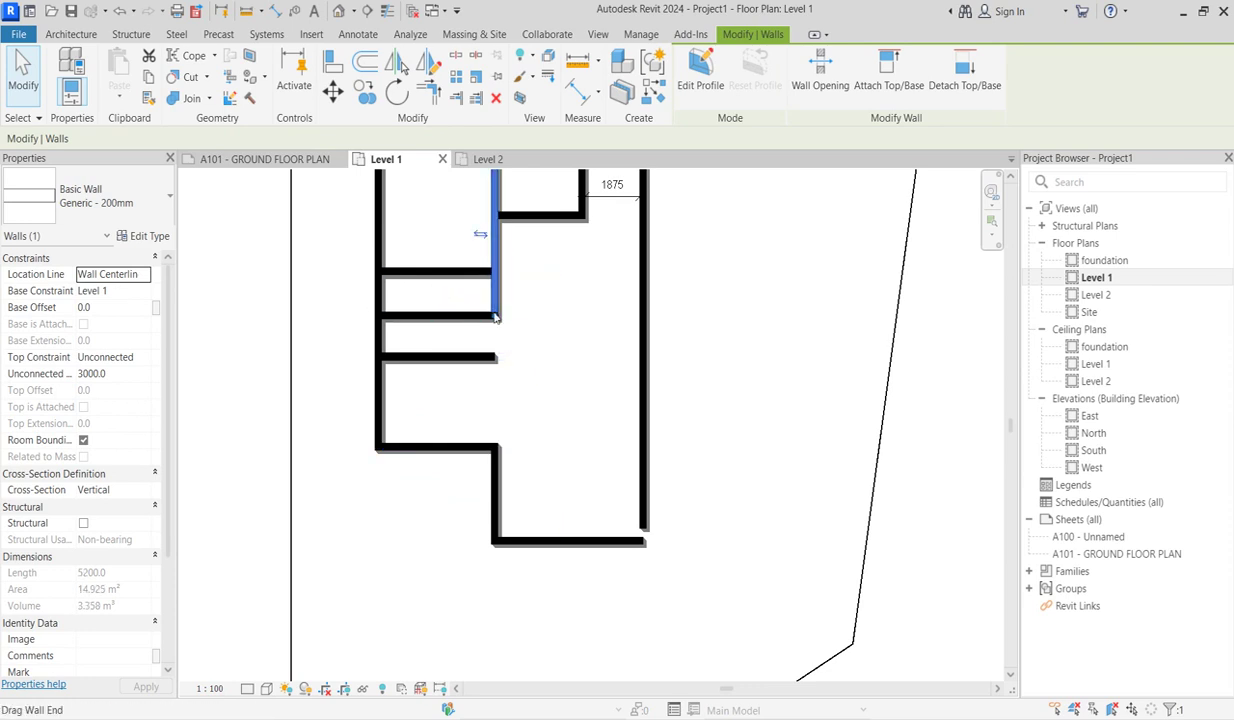
{"action": "left_click_drag", "start_coordinate": [496, 317], "coordinate": [496, 357]}
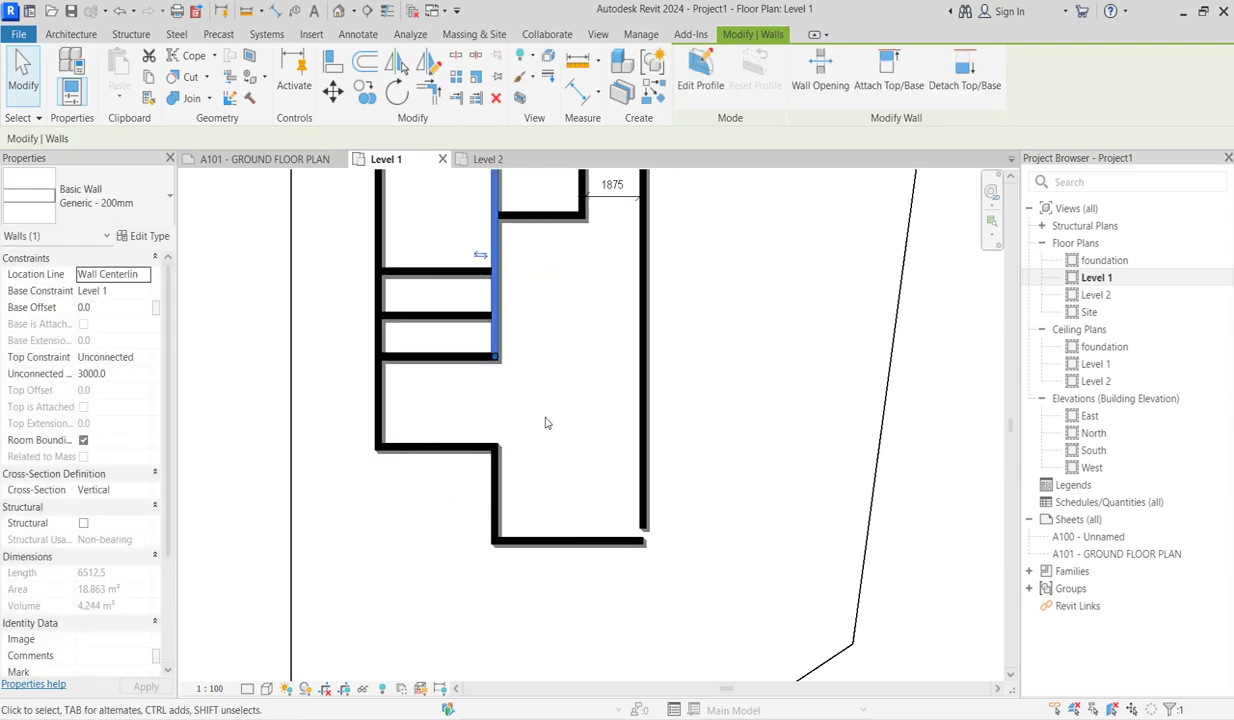
{"action": "left_click", "coordinate": [545, 421]}
Step: Lengthen the lower partition wall past the inner vertical wall into the main space
{"action": "scroll", "coordinate": [462, 440], "scroll_direction": "down", "scroll_amount": 2}
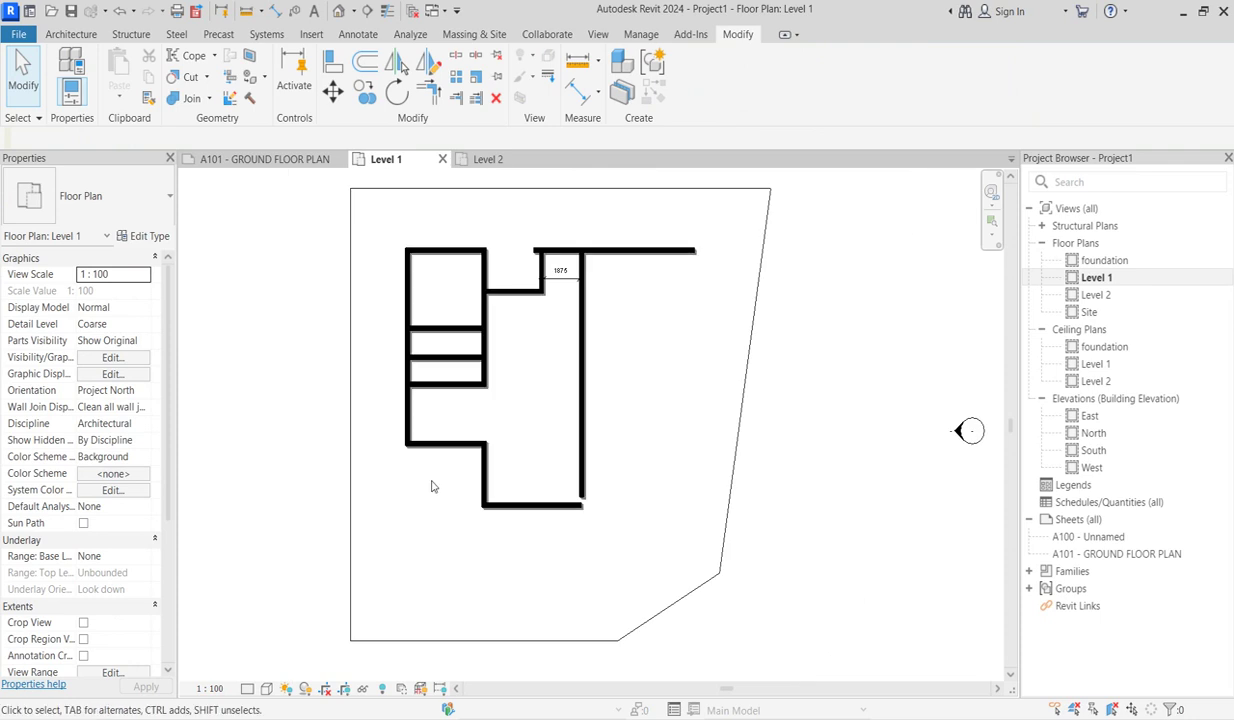
{"action": "scroll", "coordinate": [432, 487], "scroll_direction": "up", "scroll_amount": 1}
{"action": "scroll", "coordinate": [470, 438], "scroll_direction": "down", "scroll_amount": 1}
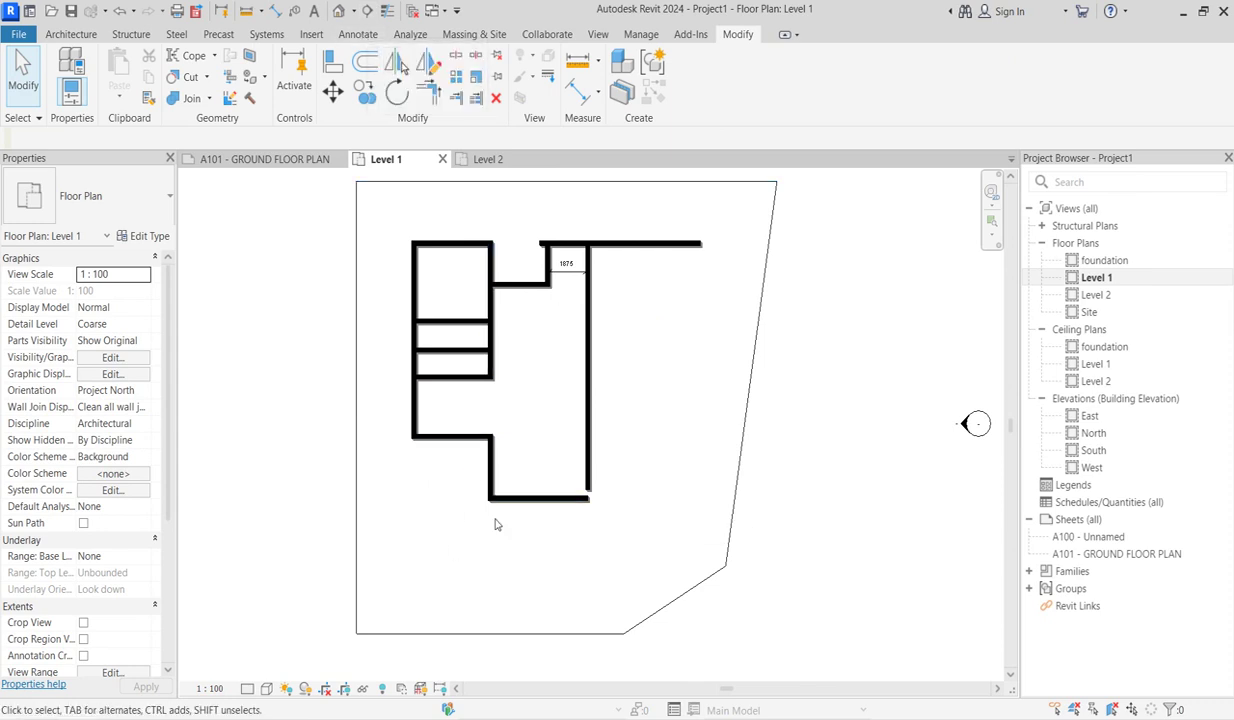
{"action": "scroll", "coordinate": [506, 426], "scroll_direction": "up", "scroll_amount": 2}
{"action": "left_click", "coordinate": [489, 328]}
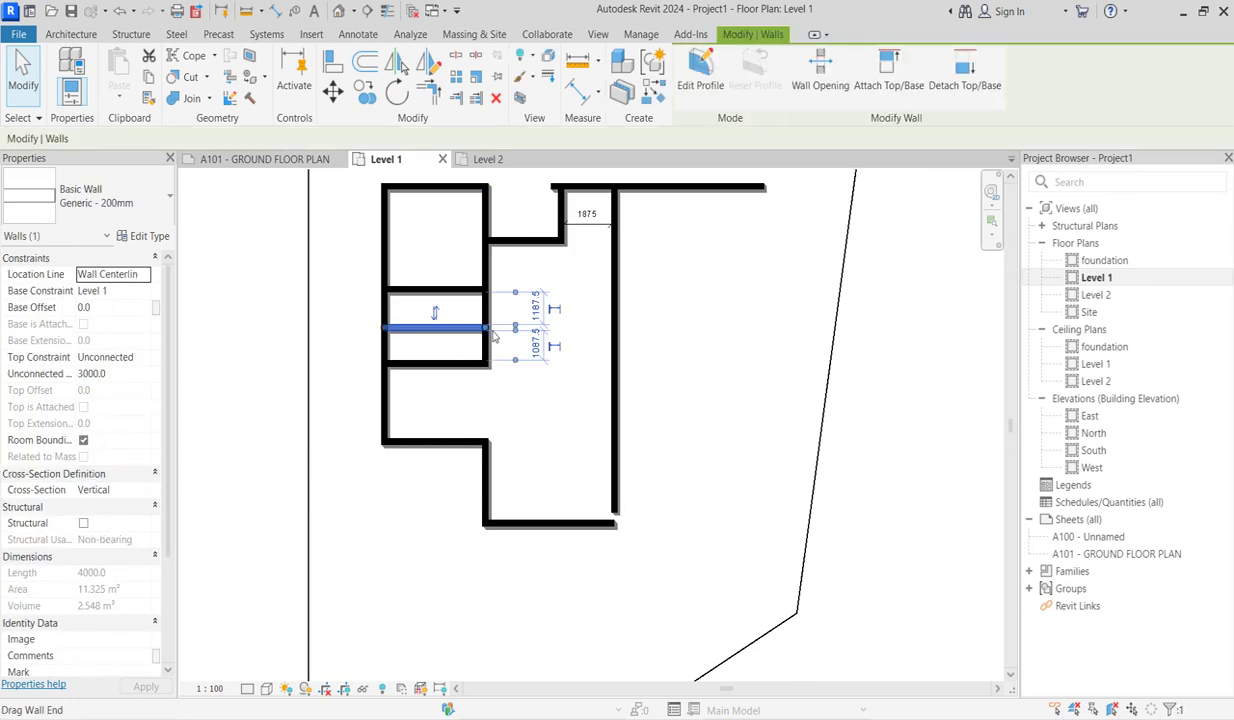
{"action": "left_click_drag", "start_coordinate": [520, 338], "coordinate": [517, 330]}
{"action": "left_click", "coordinate": [530, 460]}
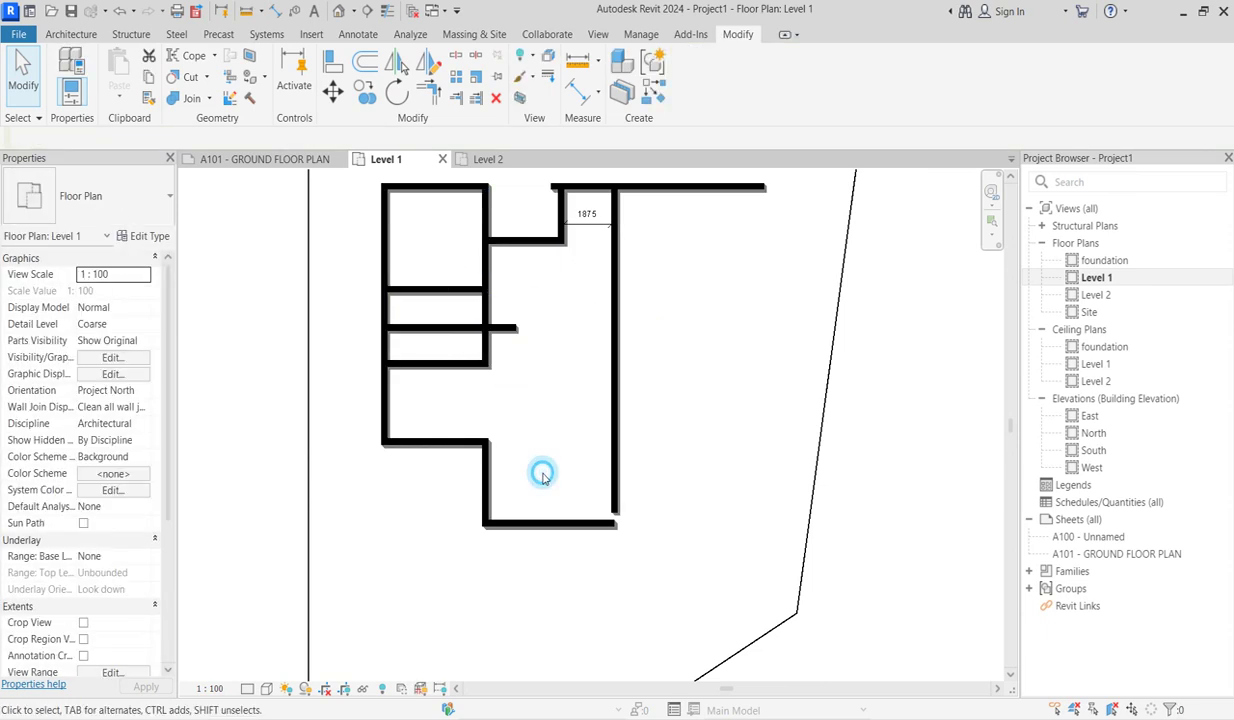
{"action": "scroll", "coordinate": [510, 240], "scroll_direction": "down", "scroll_amount": 2}
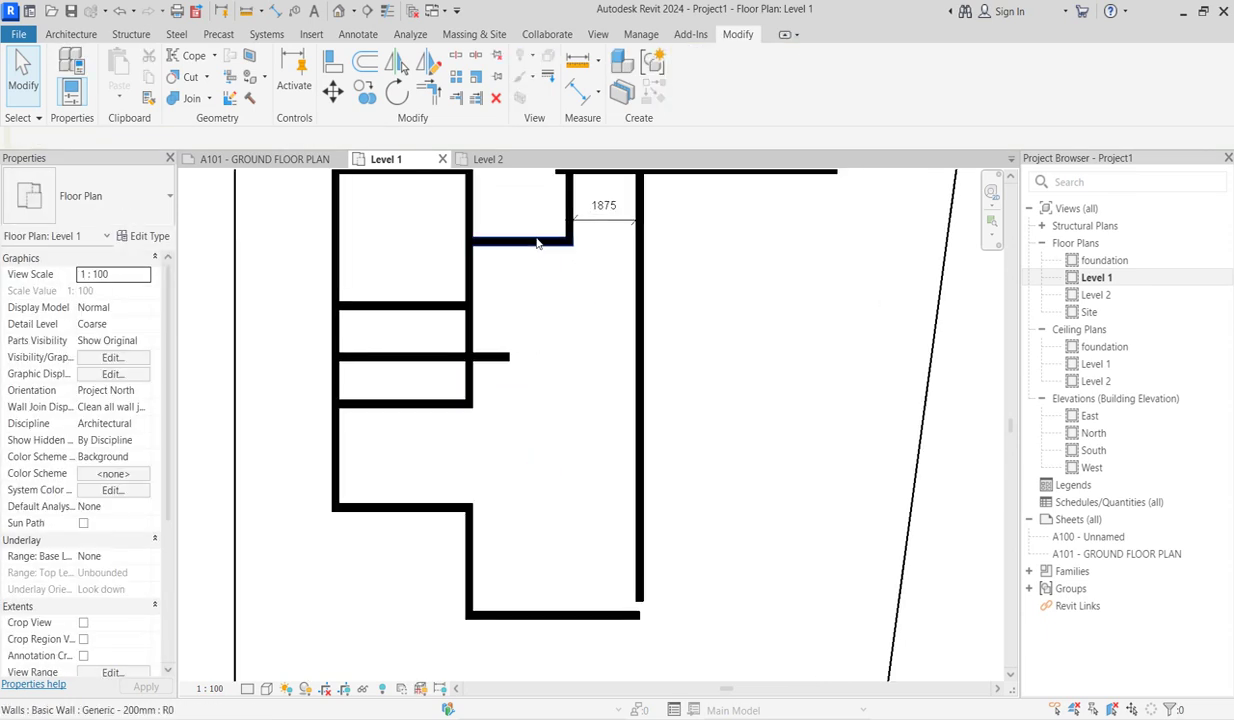
{"action": "left_click", "coordinate": [567, 92]}
Step: Add a 1775 aligned dimension between the top wall and the lower short wall
{"action": "scroll", "coordinate": [588, 250], "scroll_direction": "up", "scroll_amount": 2}
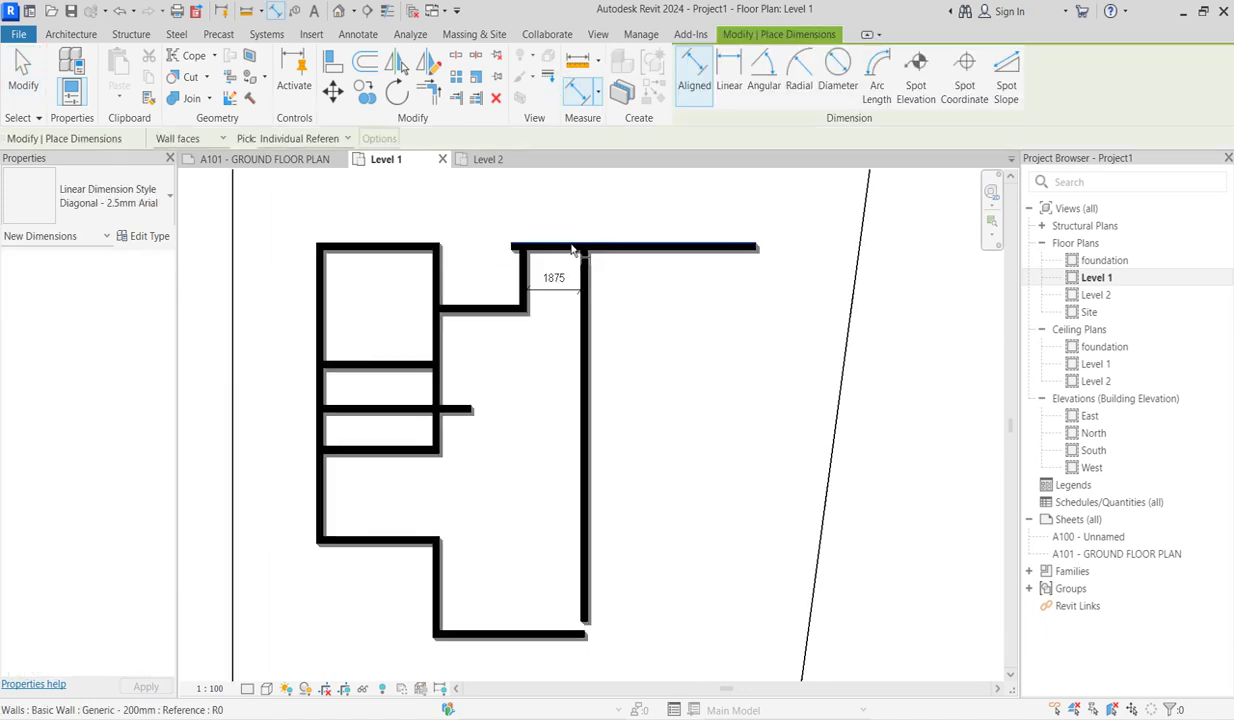
{"action": "left_click", "coordinate": [565, 254]}
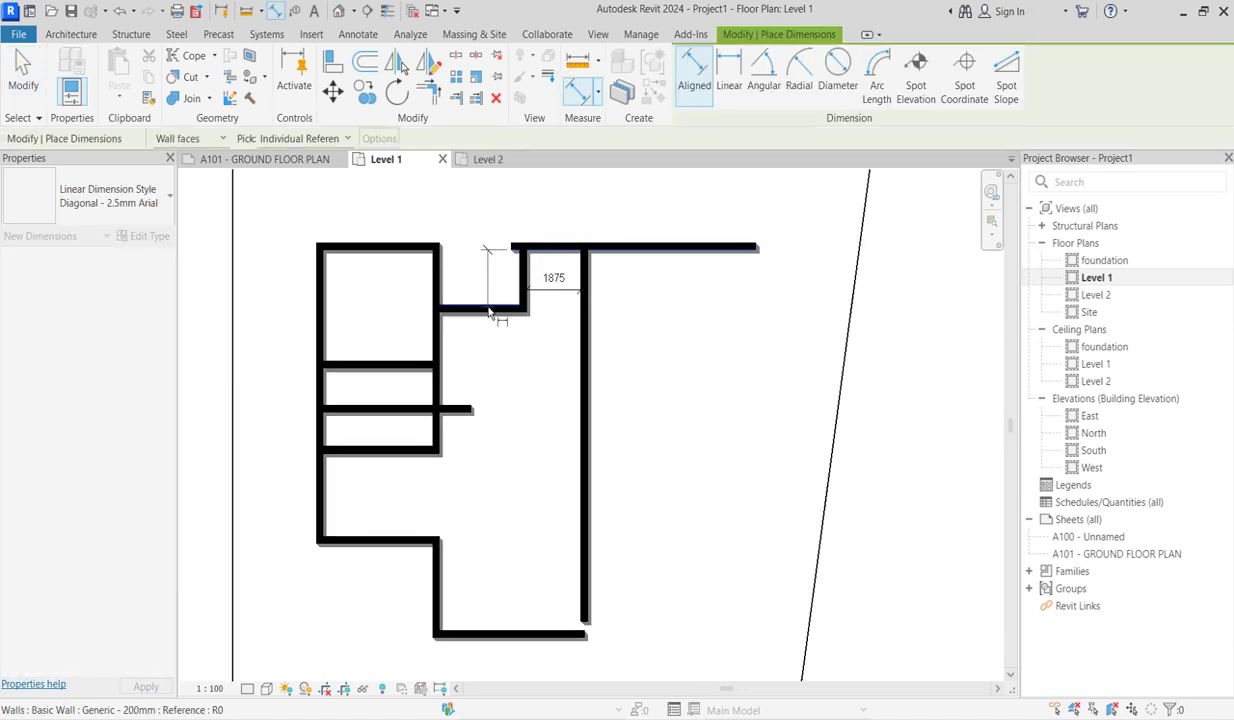
{"action": "left_click", "coordinate": [489, 312]}
{"action": "left_click", "coordinate": [487, 297]}
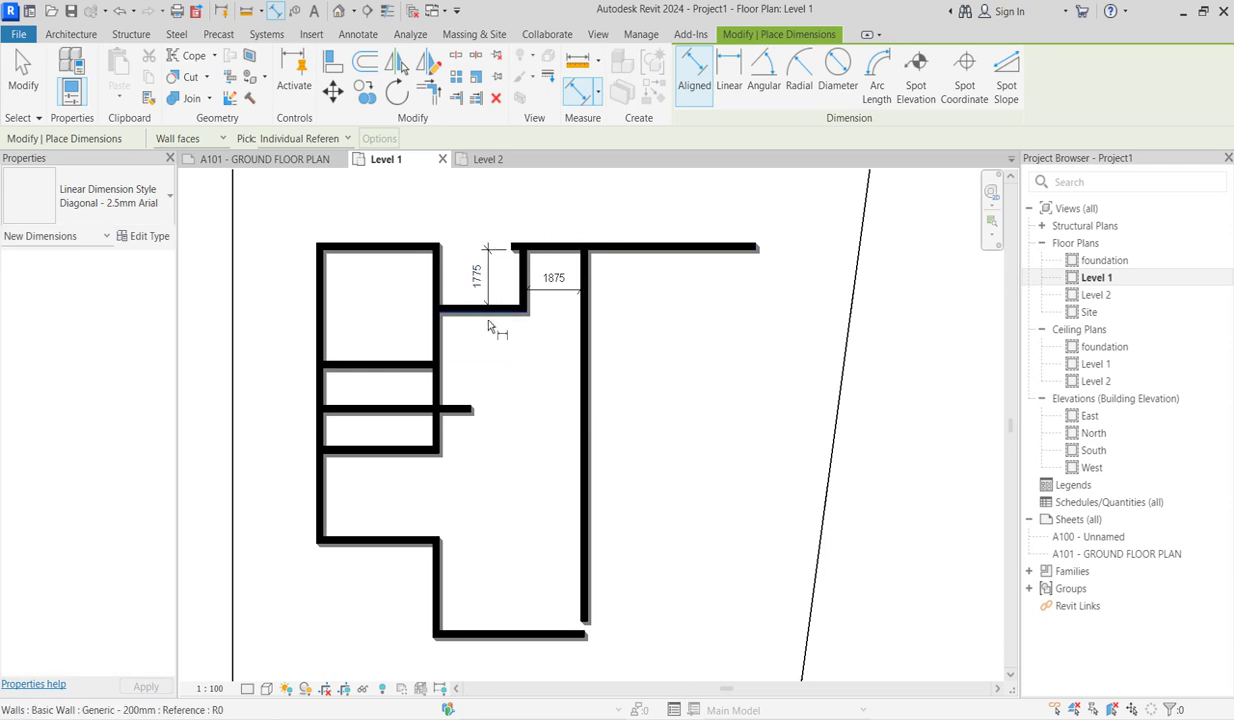
{"action": "key", "text": "Escape"}
{"action": "key", "text": "Escape"}
Step: Move the short wall so it sits 1100 from the top wall
{"action": "left_click", "coordinate": [497, 313]}
{"action": "left_click", "coordinate": [481, 268]}
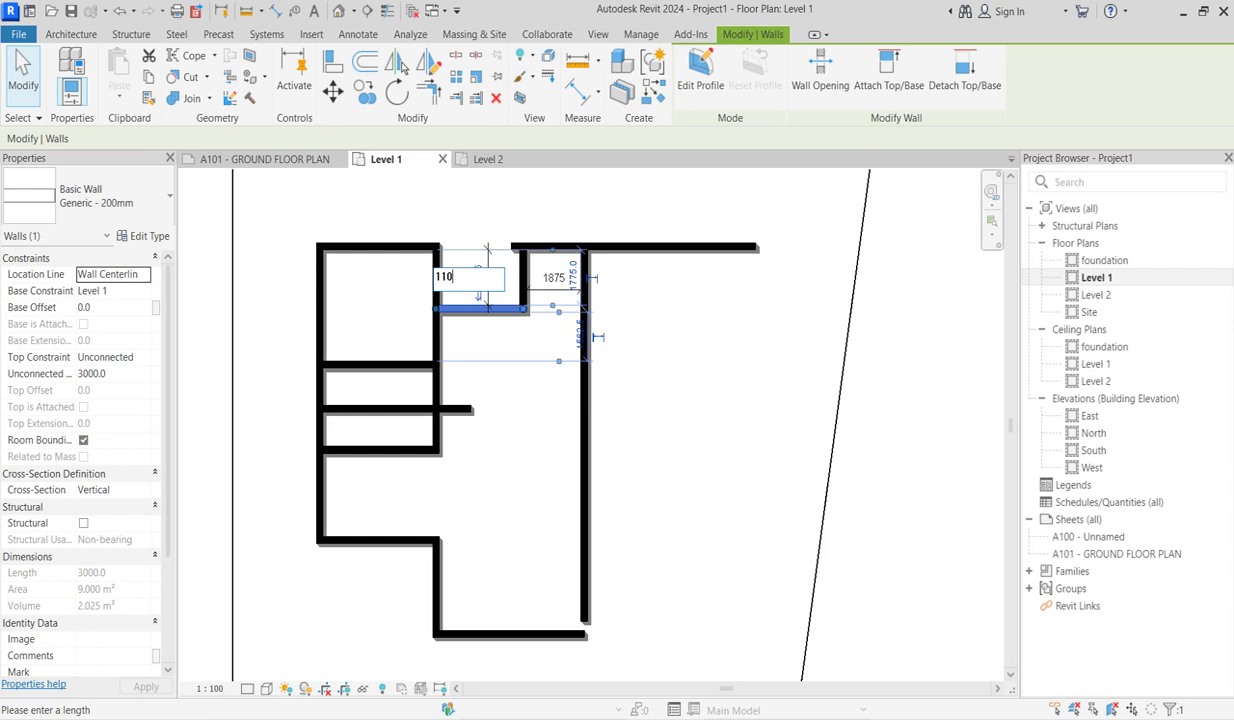
{"action": "type", "text": "1100"}
{"action": "key", "text": "Return"}
{"action": "left_click", "coordinate": [509, 401]}
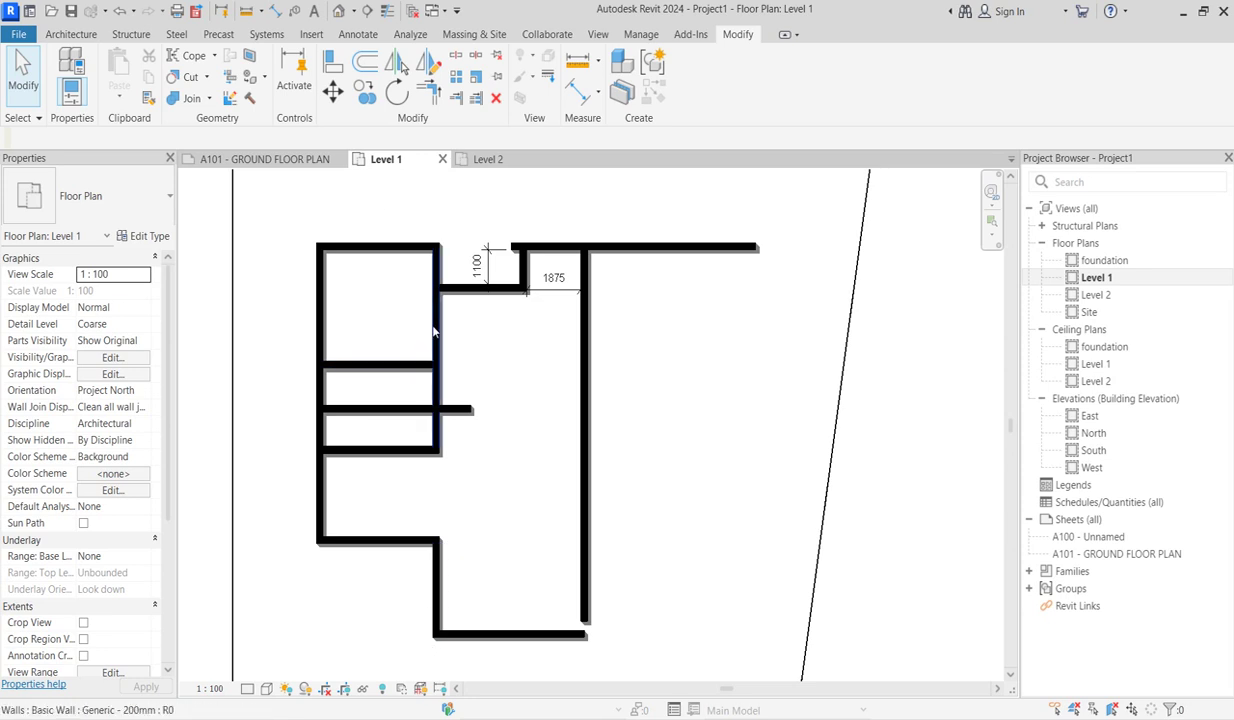
Step: Place two M_Single-Flush 0915 x 2134mm doors, one in the inner wall and one in the partition below
{"action": "left_click", "coordinate": [66, 34]}
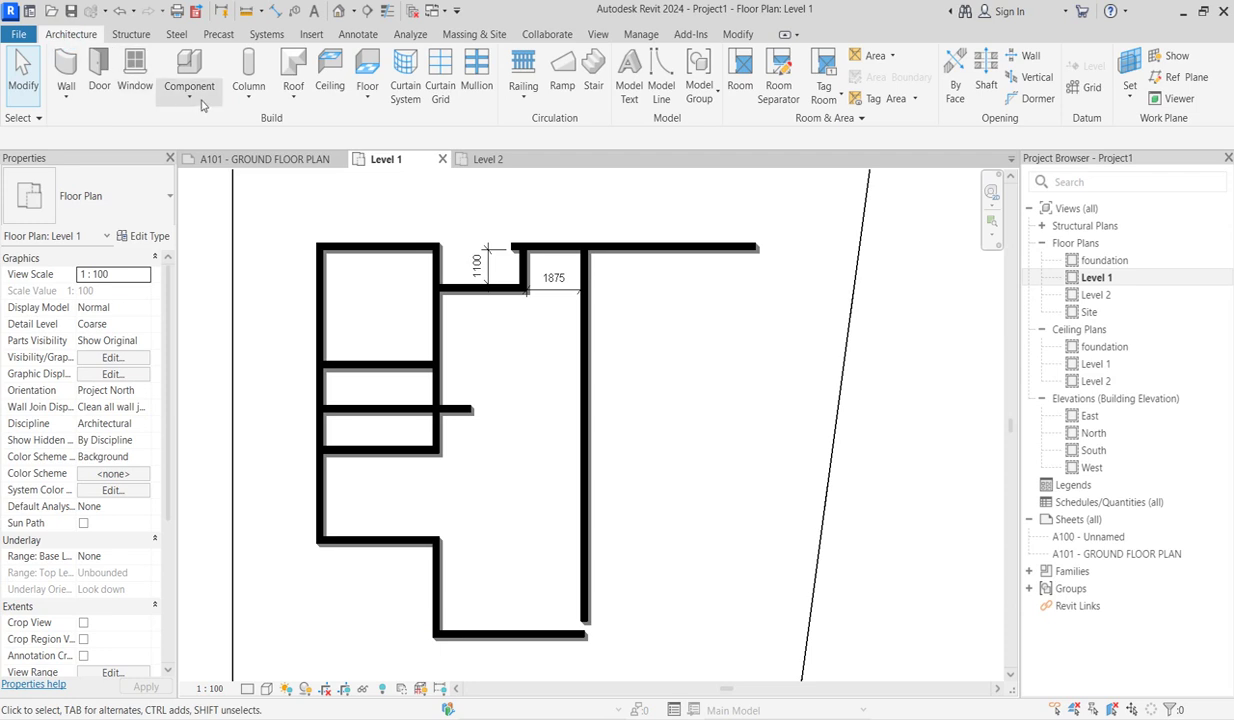
{"action": "left_click", "coordinate": [99, 75]}
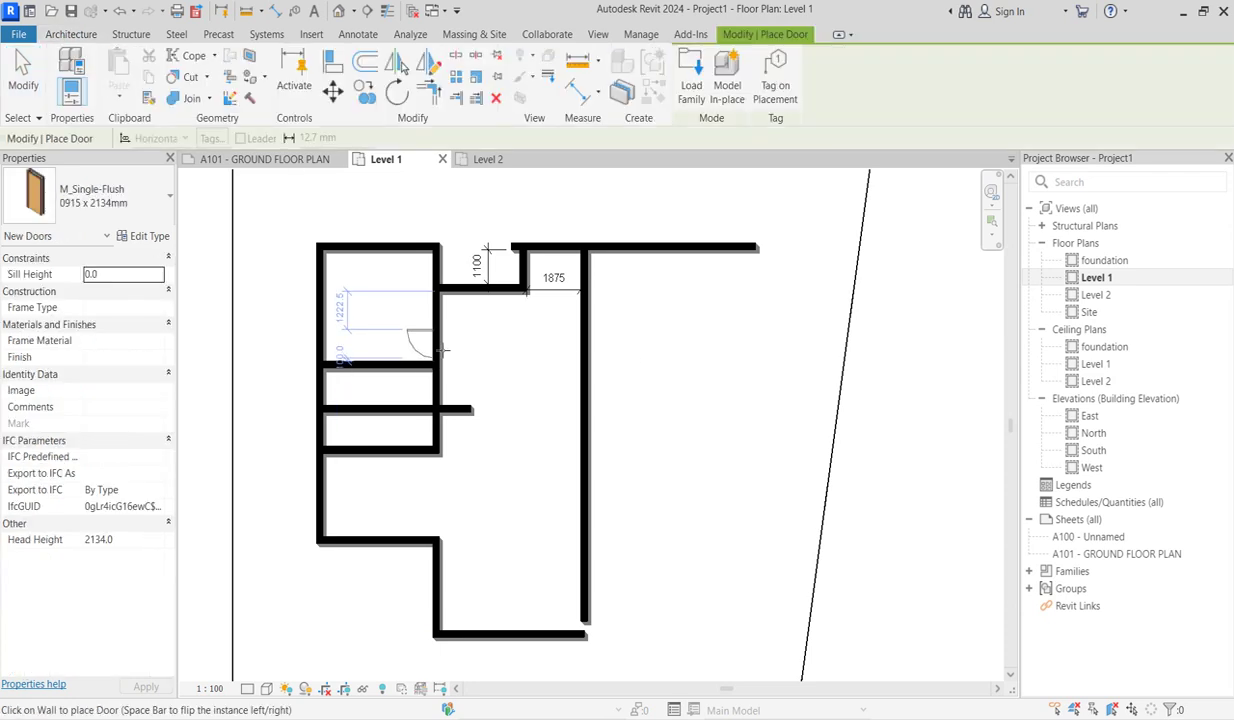
{"action": "left_click", "coordinate": [435, 343]}
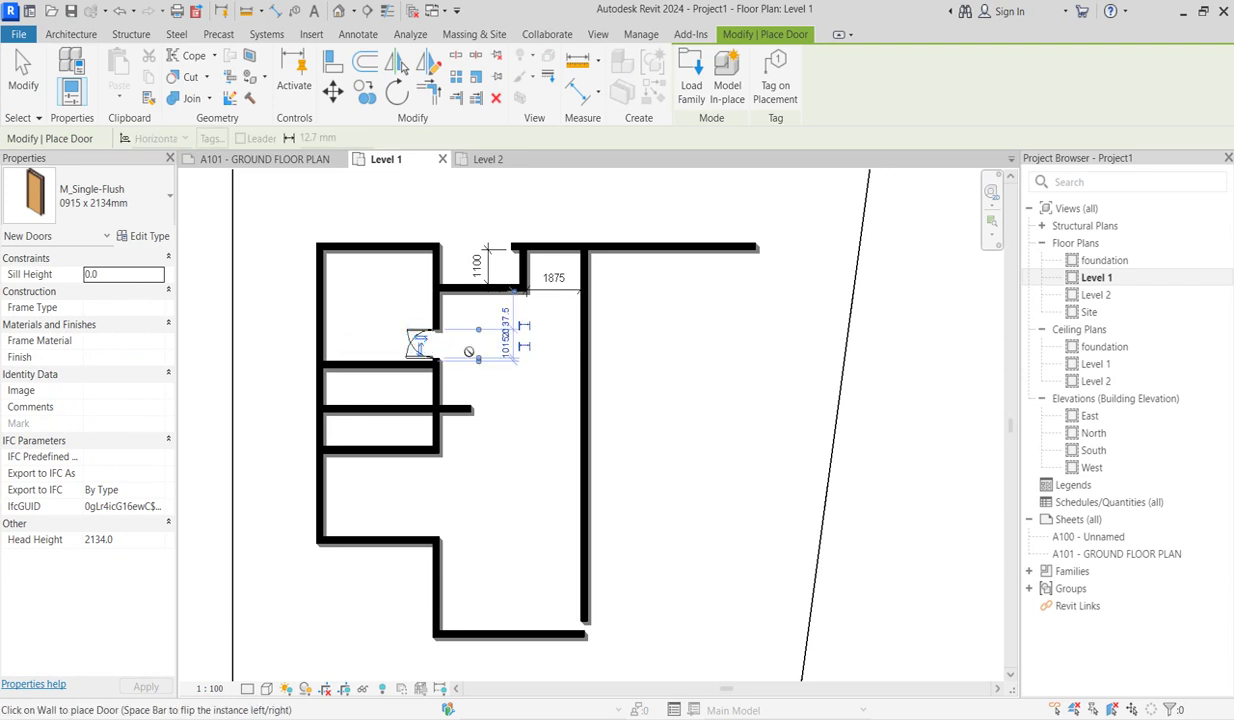
{"action": "key", "text": "Escape"}
{"action": "key", "text": "Escape"}
{"action": "scroll", "coordinate": [418, 360], "scroll_direction": "up", "scroll_amount": 3}
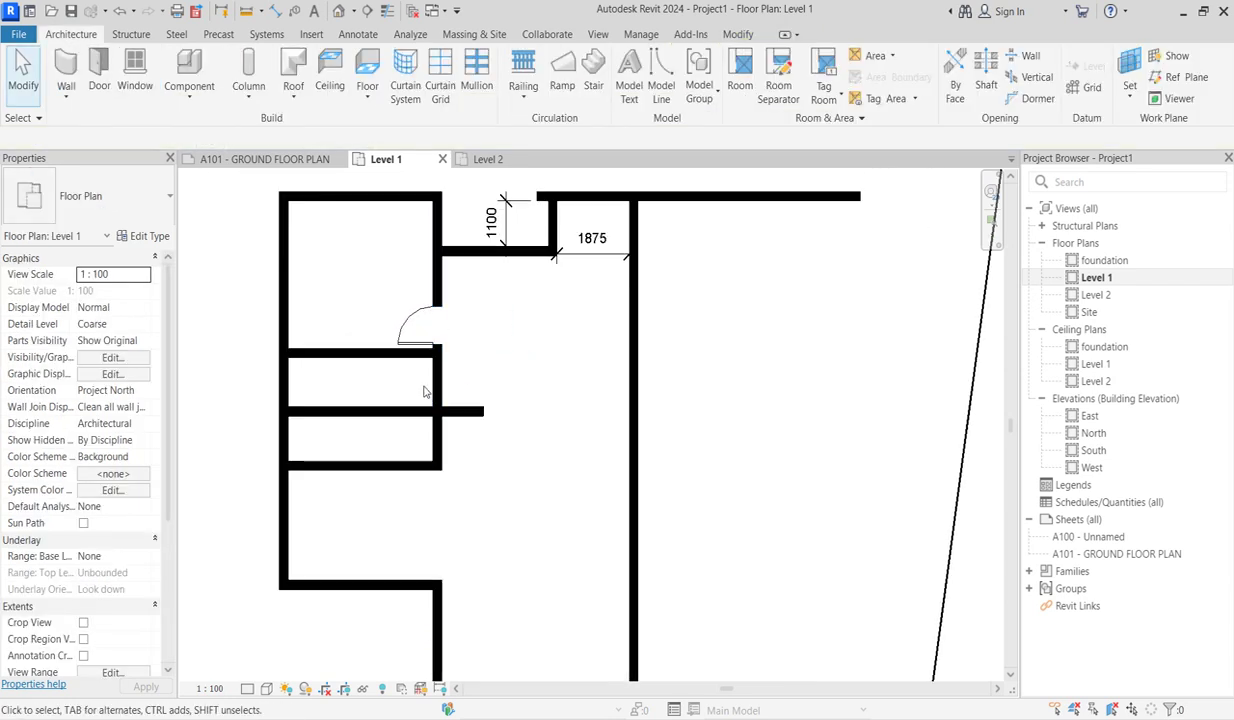
{"action": "left_click", "coordinate": [413, 333]}
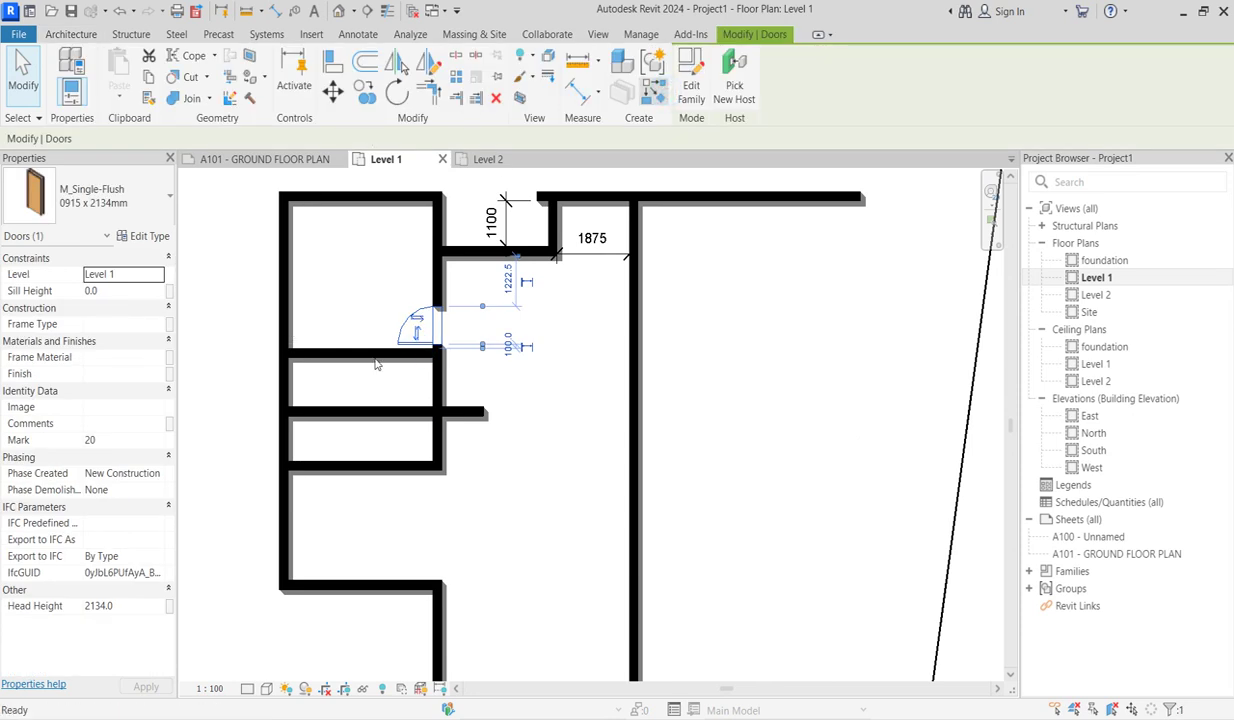
{"action": "left_click", "coordinate": [656, 91]}
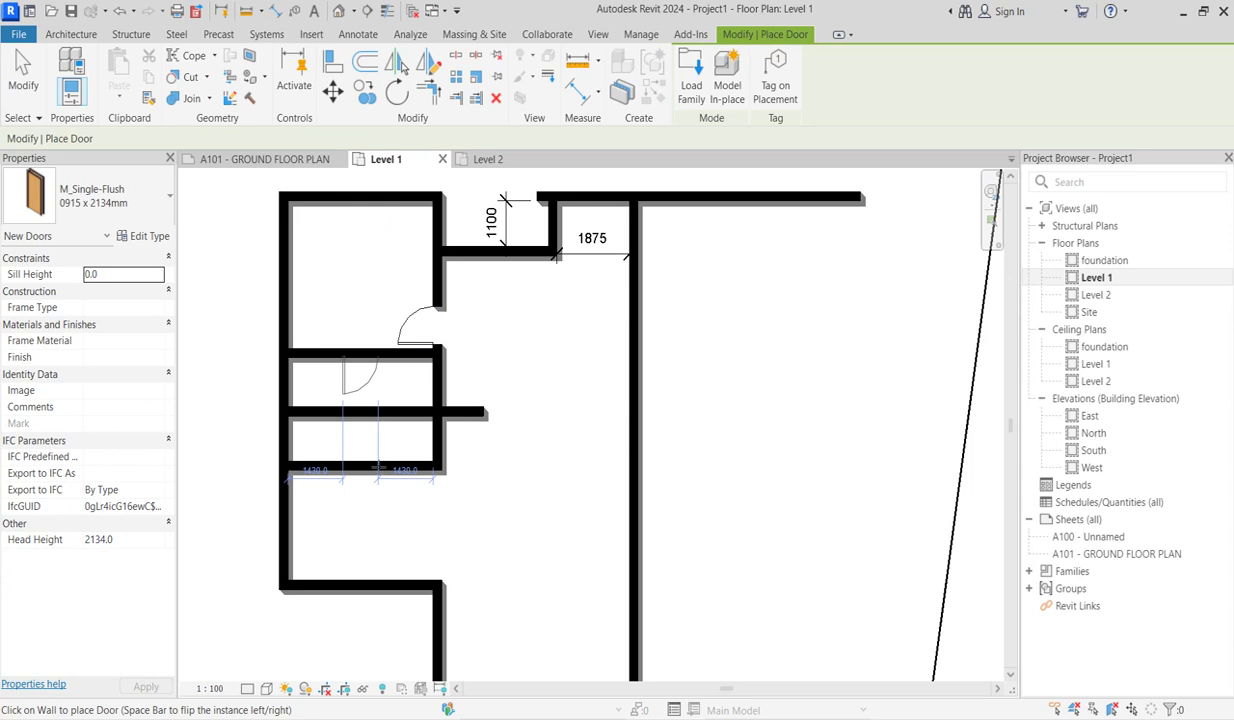
{"action": "left_click", "coordinate": [360, 356]}
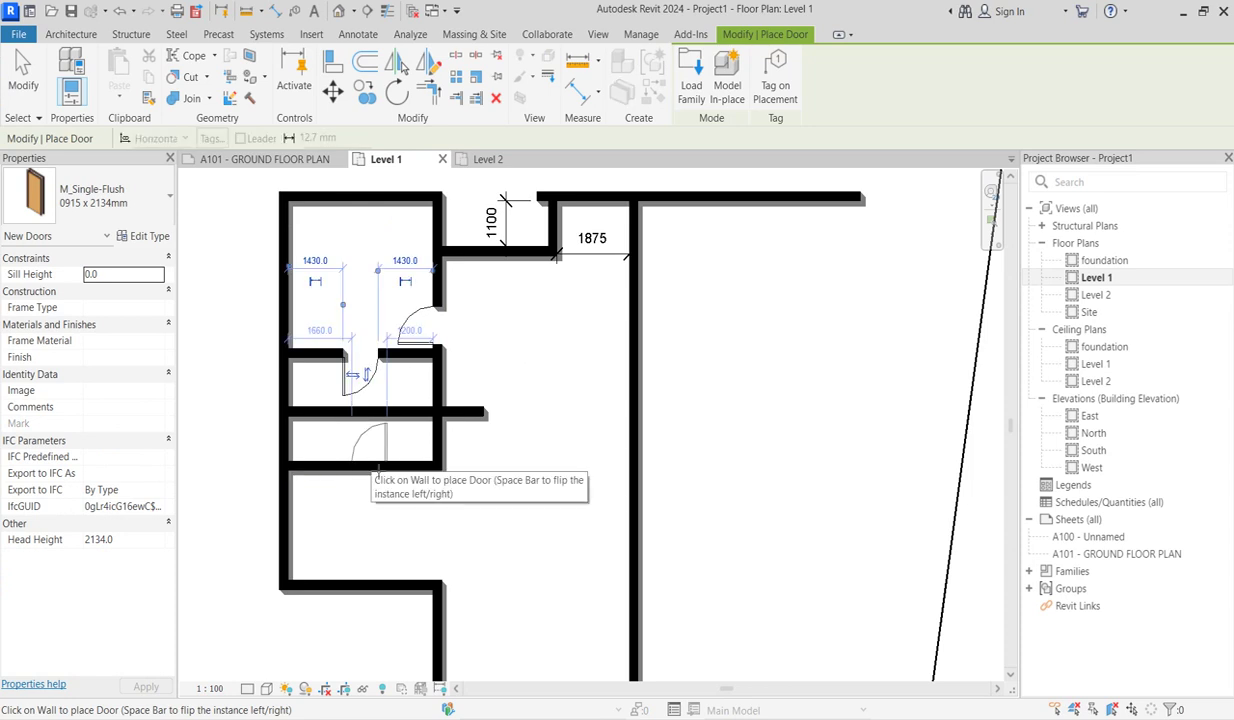
{"action": "scroll", "coordinate": [378, 469], "scroll_direction": "up", "scroll_amount": 2}
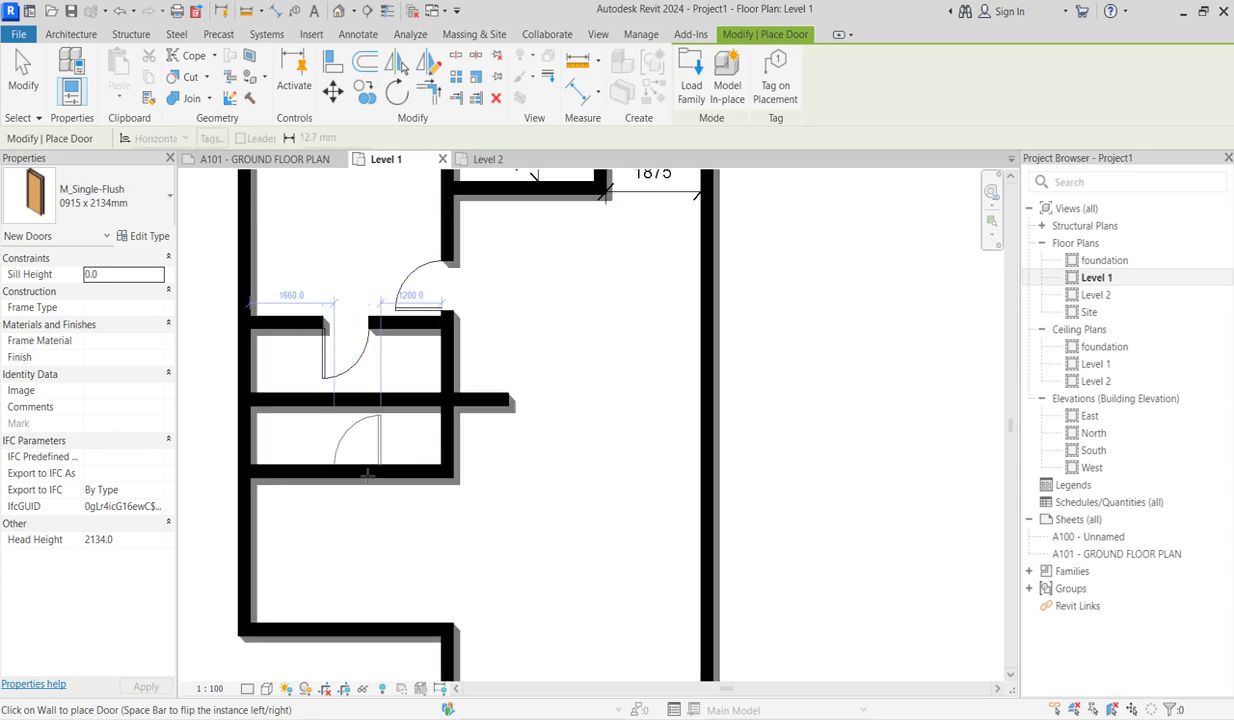
{"action": "key", "text": "Escape"}
{"action": "key", "text": "Escape"}
{"action": "left_click", "coordinate": [361, 474]}
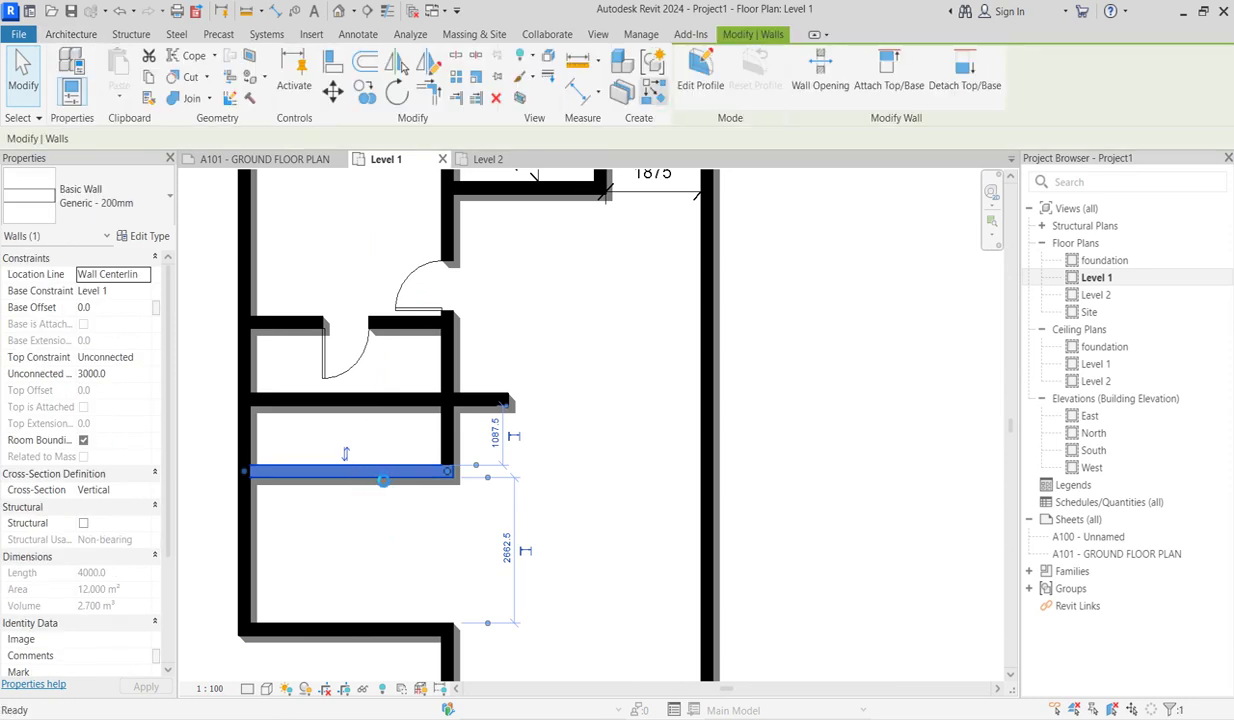
Step: Split the small lower room with a vertical wall and shorten the horizontal interior wall to 2587.5
{"action": "key", "text": "w"}
{"action": "key", "text": "a"}
{"action": "left_click", "coordinate": [375, 467]}
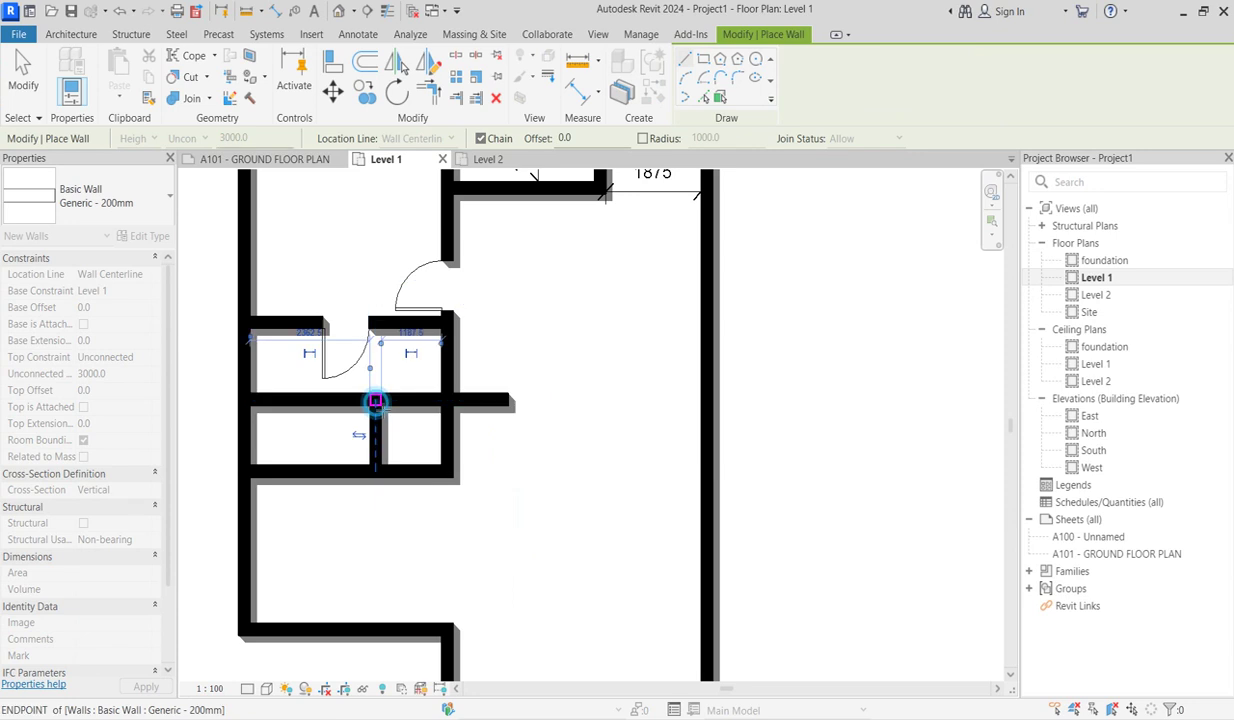
{"action": "left_click", "coordinate": [375, 401]}
{"action": "key", "text": "Escape"}
{"action": "key", "text": "Escape"}
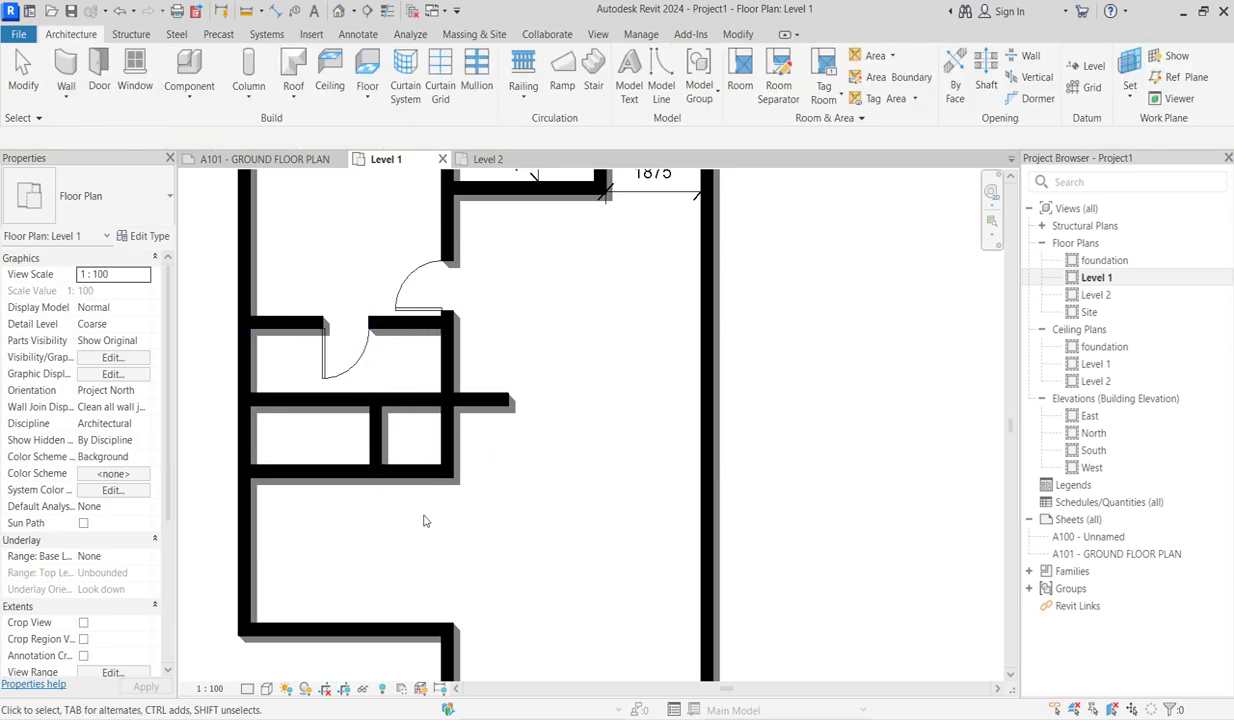
{"action": "left_click", "coordinate": [420, 470]}
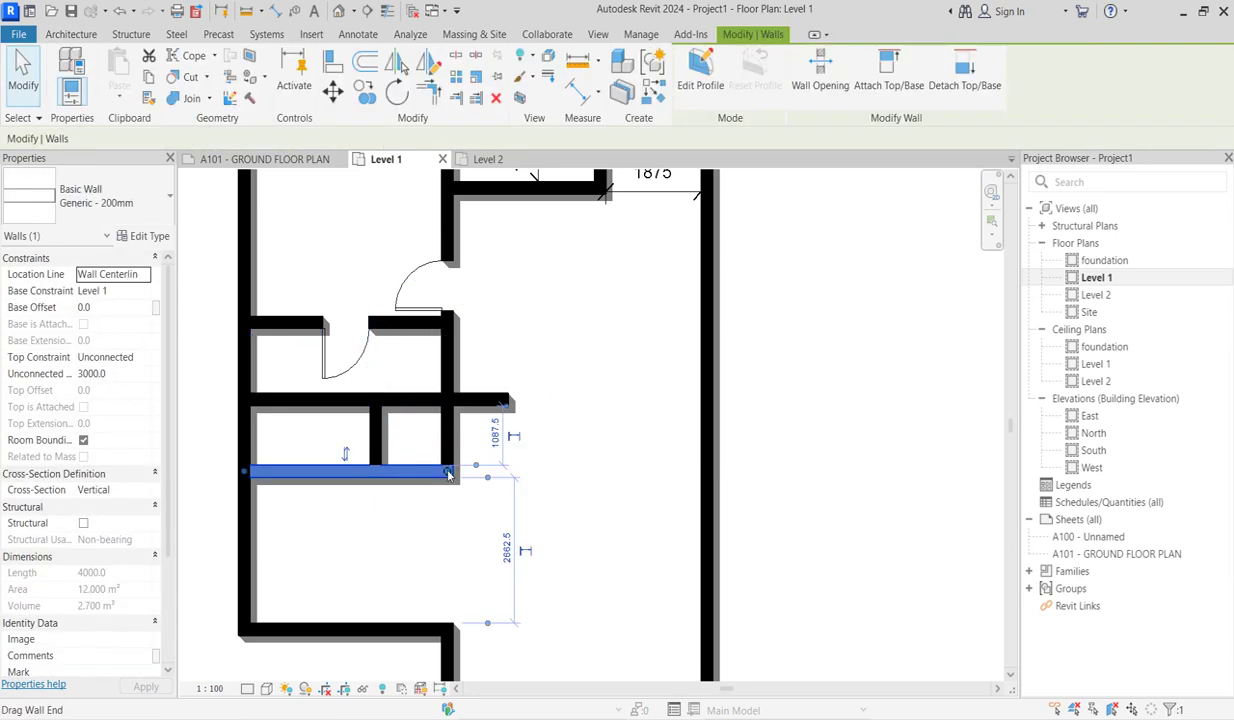
{"action": "left_click_drag", "start_coordinate": [449, 474], "coordinate": [377, 471]}
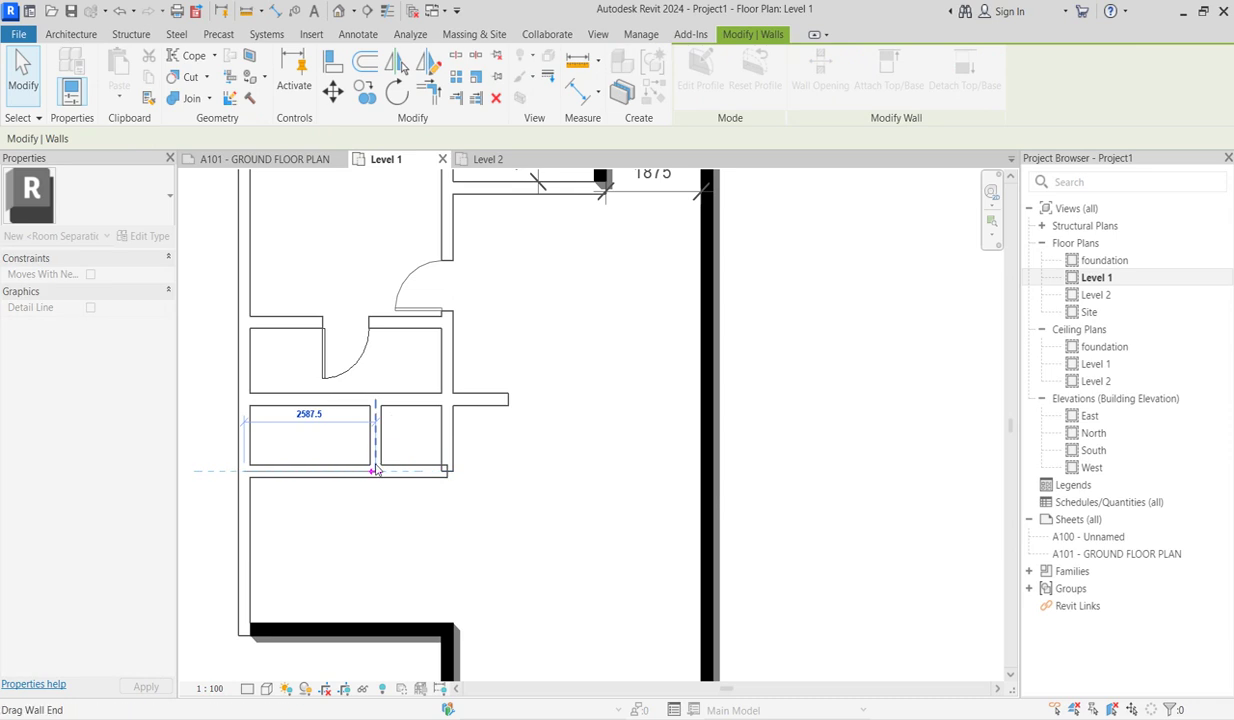
Step: Place a third M_Single-Flush 0915 x 2134mm door in the lower horizontal partition wall
{"action": "left_click", "coordinate": [355, 357]}
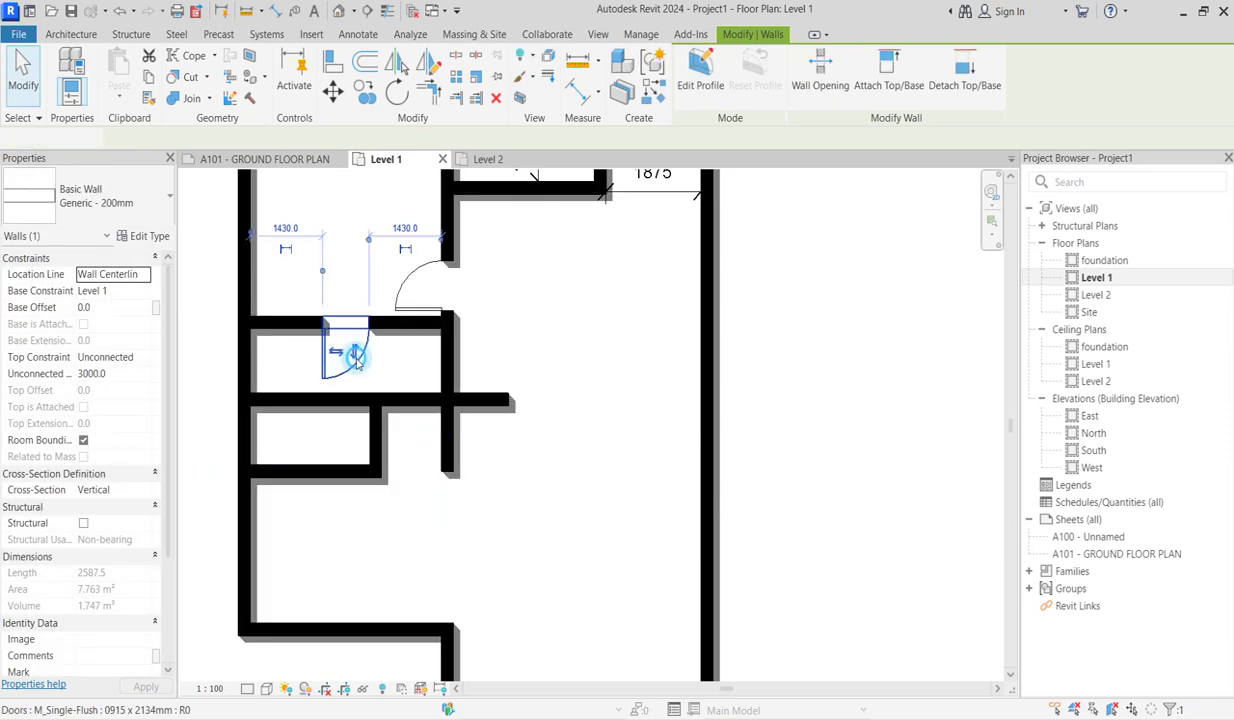
{"action": "key", "text": "d"}
{"action": "key", "text": "r"}
{"action": "left_click", "coordinate": [375, 433]}
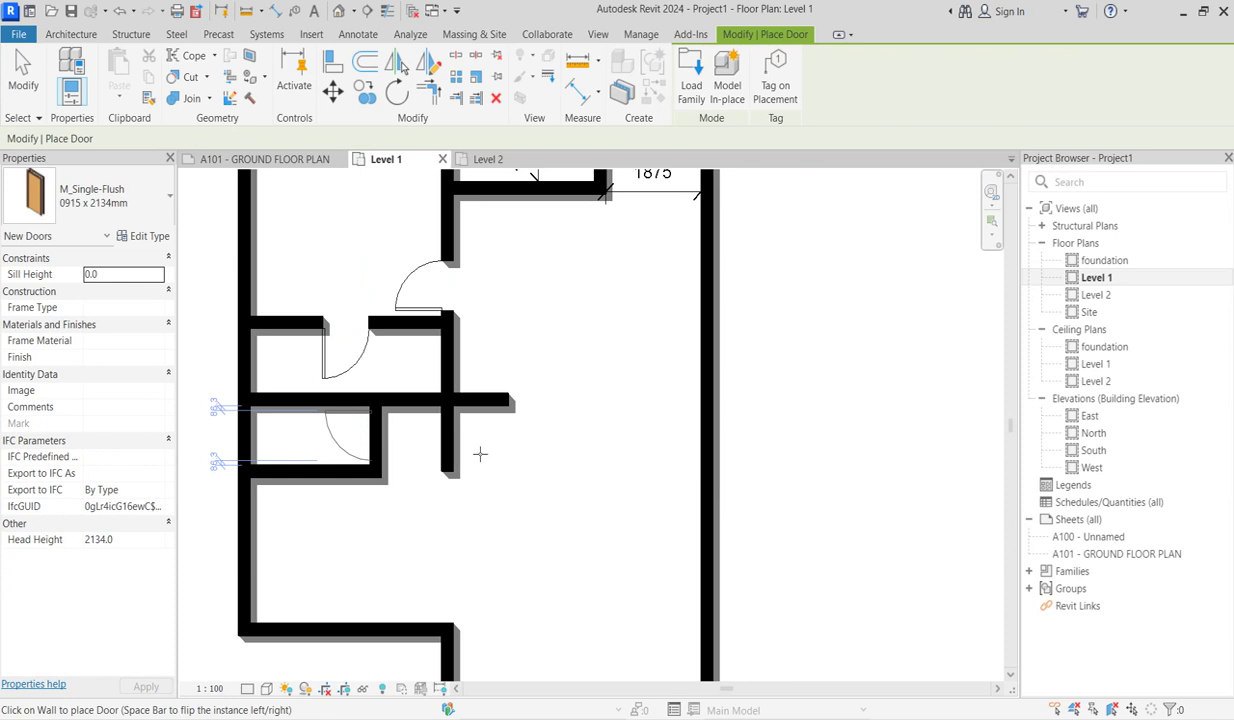
{"action": "scroll", "coordinate": [410, 480], "scroll_direction": "down", "scroll_amount": 2}
{"action": "scroll", "coordinate": [410, 486], "scroll_direction": "down", "scroll_amount": 2}
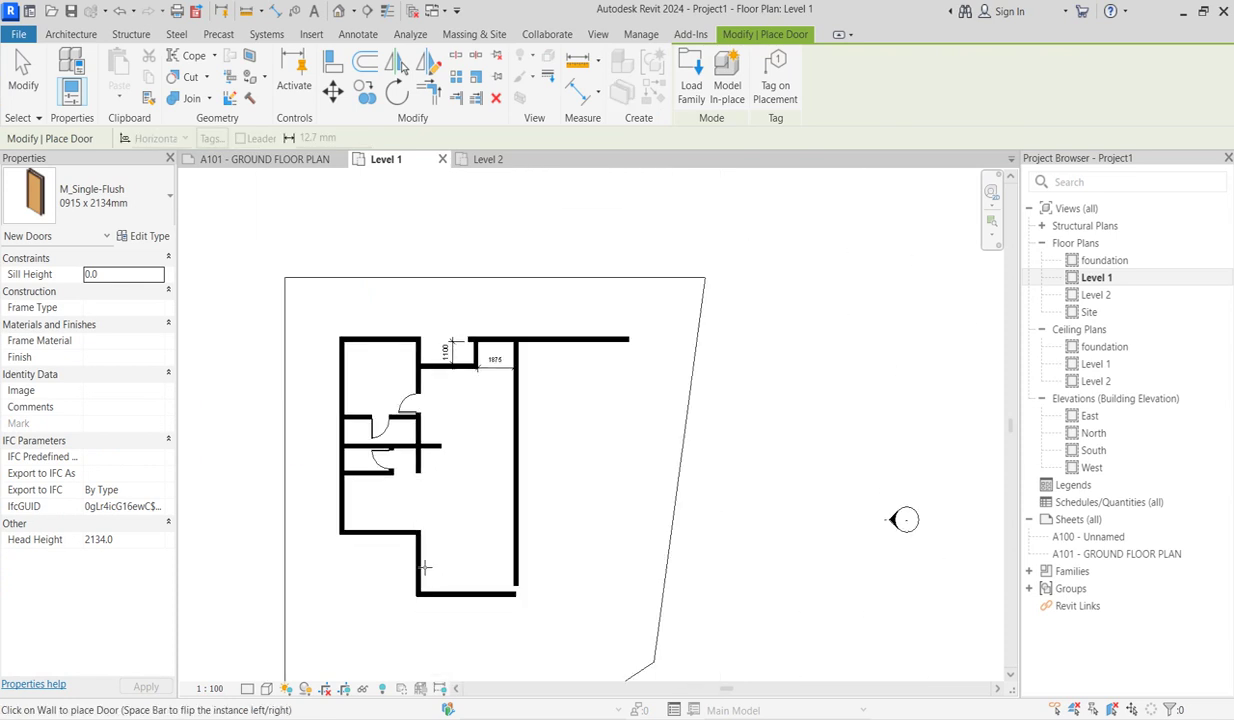
{"action": "scroll", "coordinate": [454, 526], "scroll_direction": "up", "scroll_amount": 2}
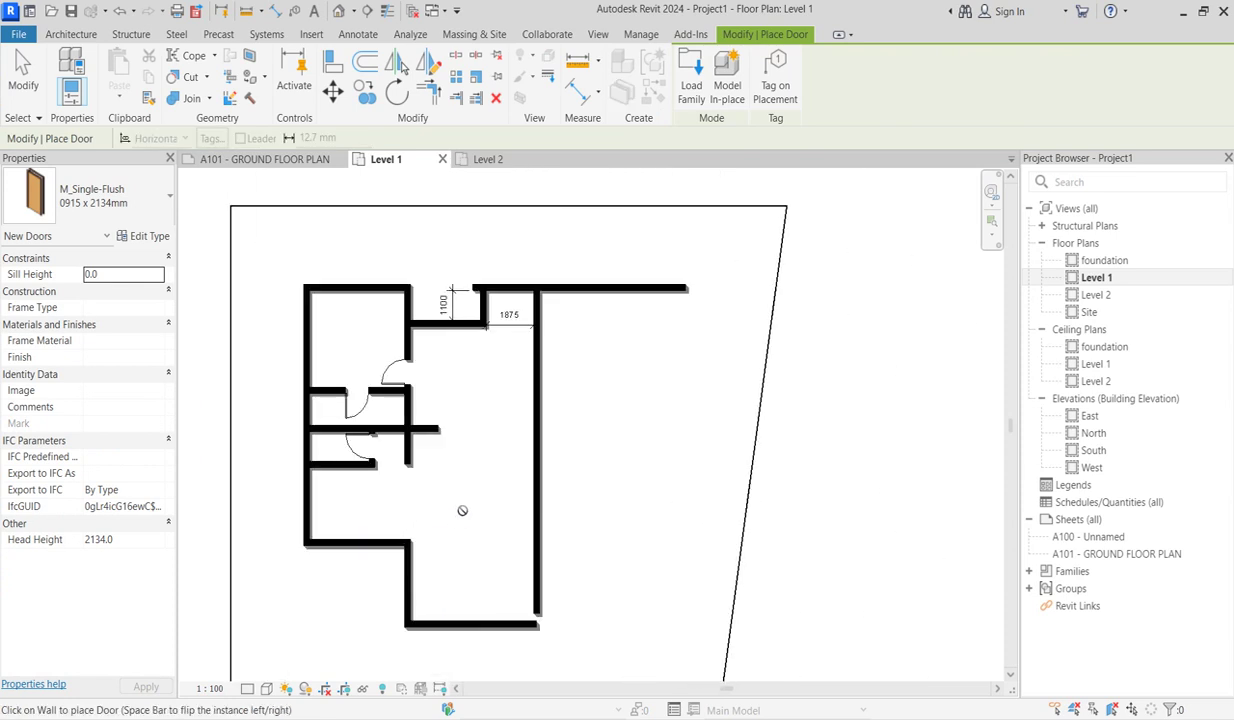
{"action": "key", "text": "Escape"}
{"action": "key", "text": "Escape"}
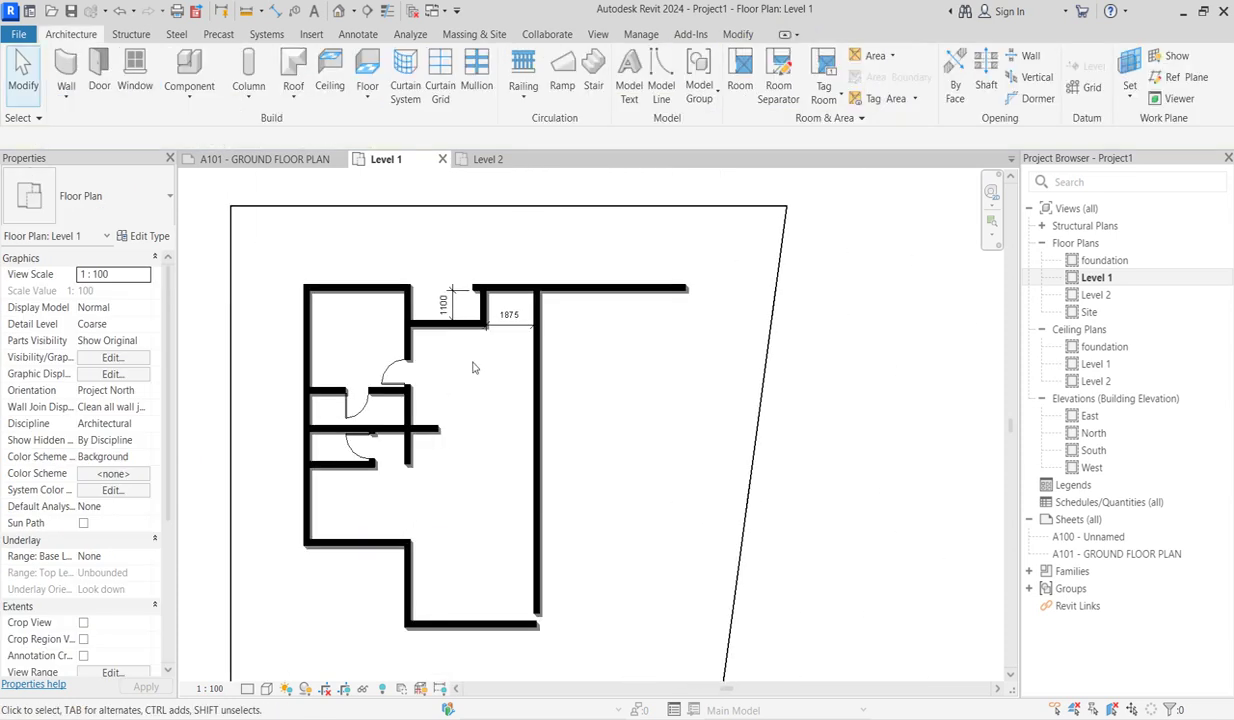
Step: Select the bottom wall of the plan
{"action": "scroll", "coordinate": [470, 361], "scroll_direction": "up", "scroll_amount": 3}
{"action": "scroll", "coordinate": [325, 512], "scroll_direction": "down", "scroll_amount": 2}
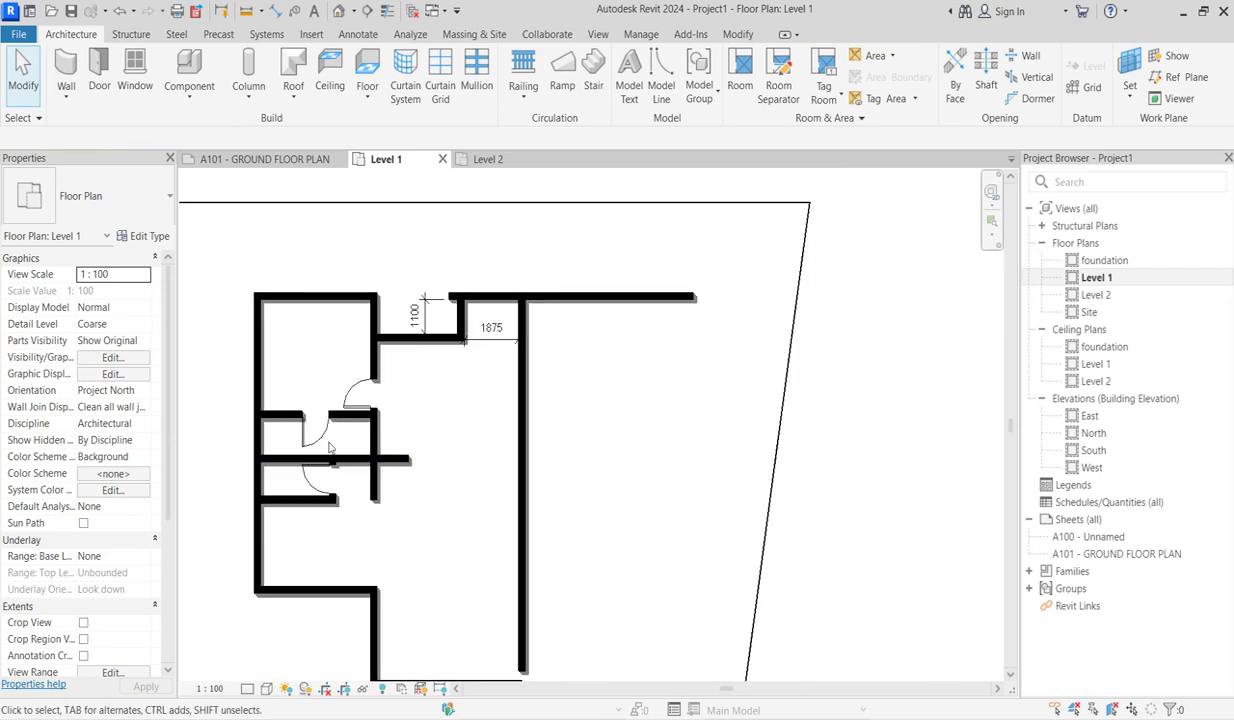
{"action": "scroll", "coordinate": [320, 430], "scroll_direction": "up", "scroll_amount": 2}
{"action": "scroll", "coordinate": [427, 468], "scroll_direction": "down", "scroll_amount": 2}
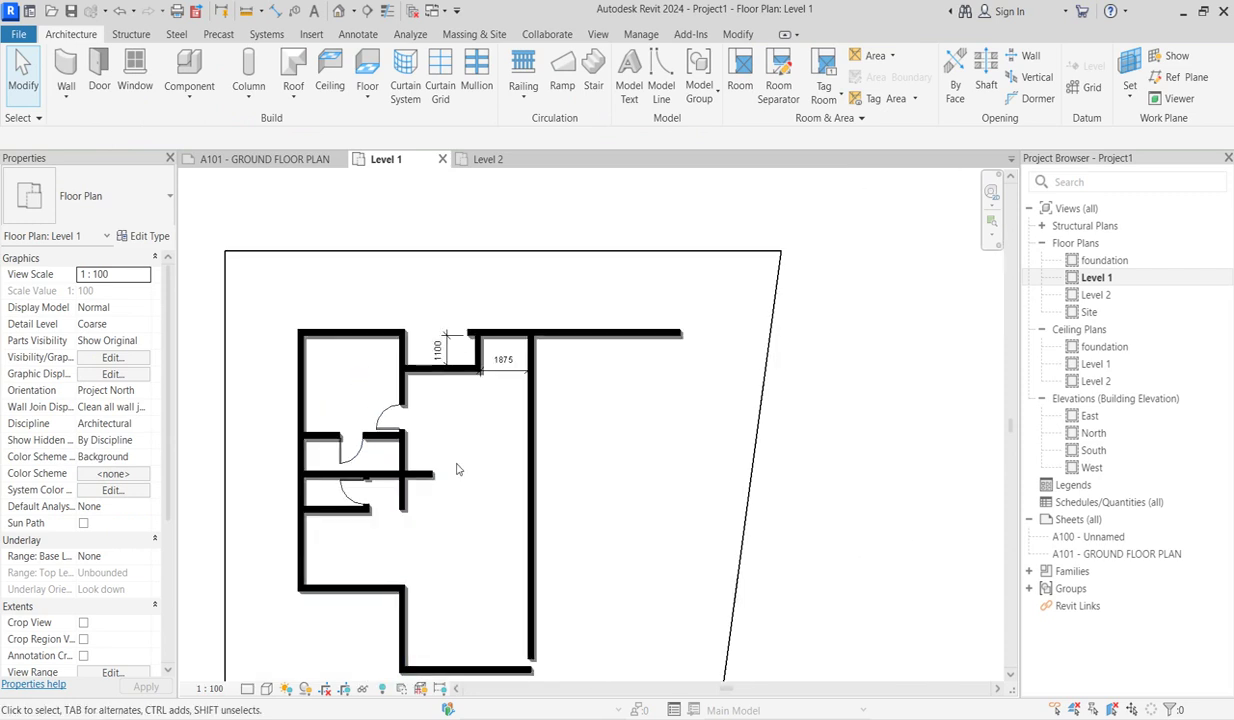
{"action": "scroll", "coordinate": [454, 468], "scroll_direction": "down", "scroll_amount": 2}
{"action": "left_click", "coordinate": [478, 604]}
{"action": "scroll", "coordinate": [478, 604], "scroll_direction": "up", "scroll_amount": 2}
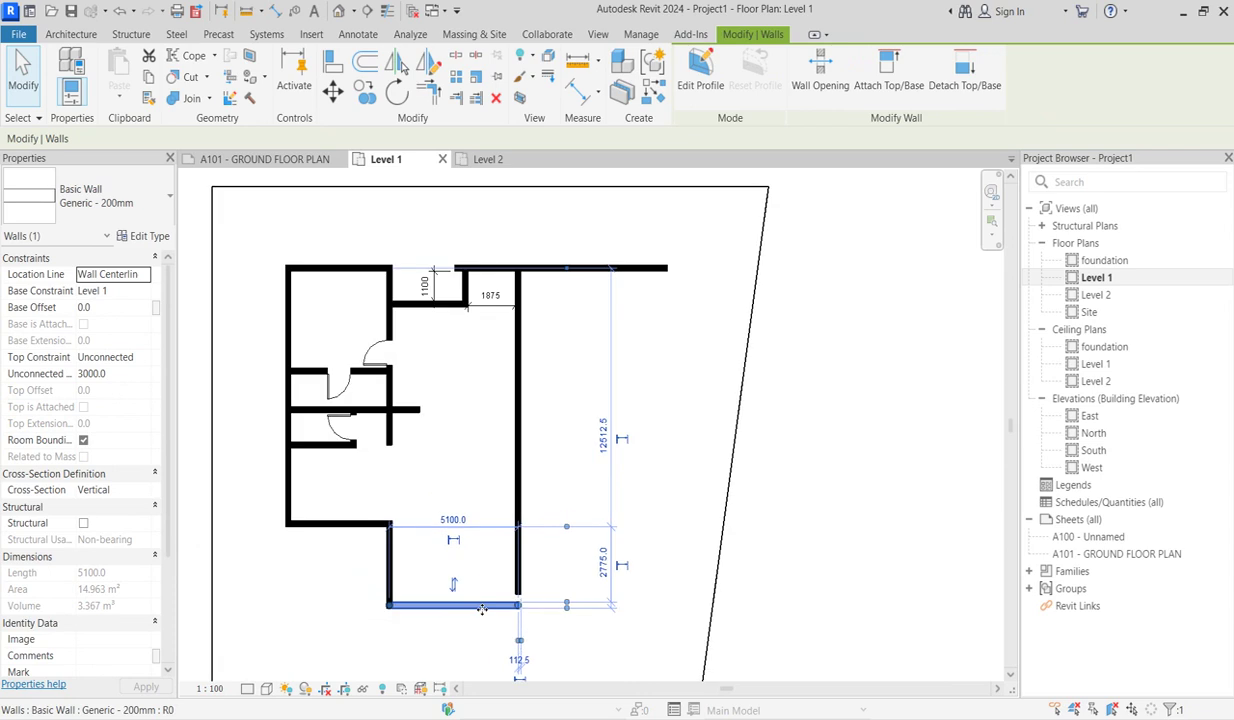
{"action": "double_click", "coordinate": [478, 600]}
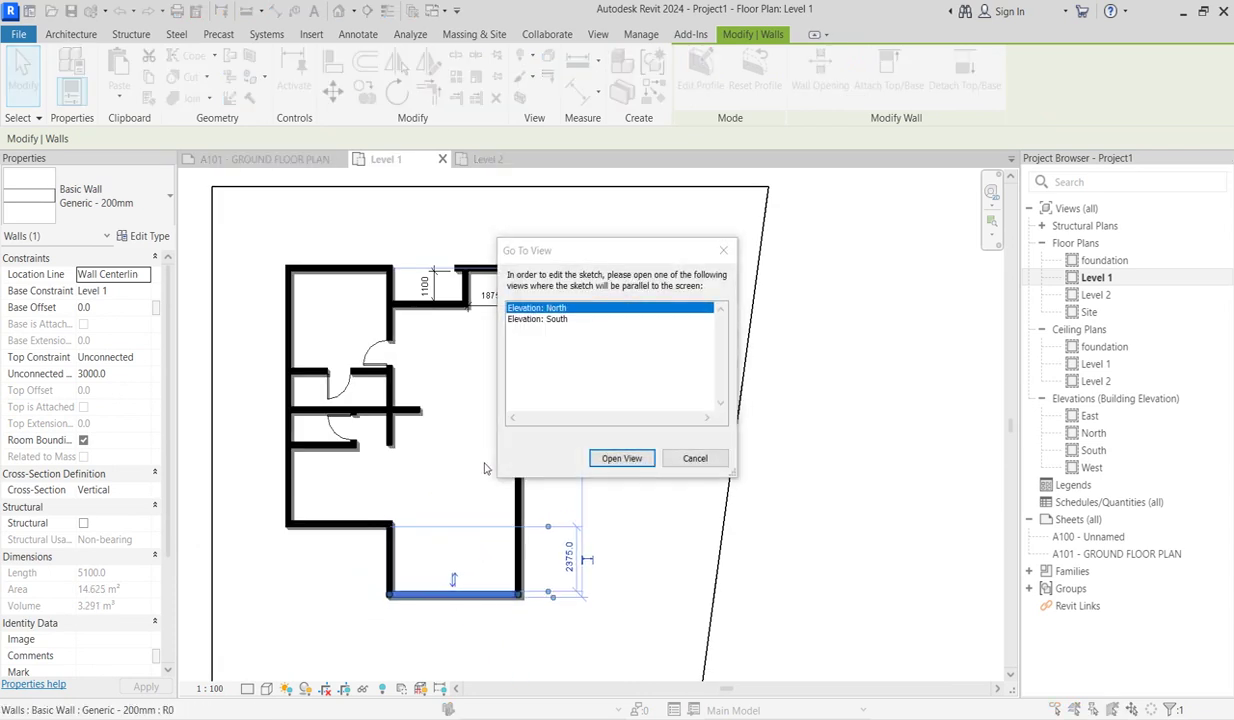
{"action": "left_click", "coordinate": [690, 458]}
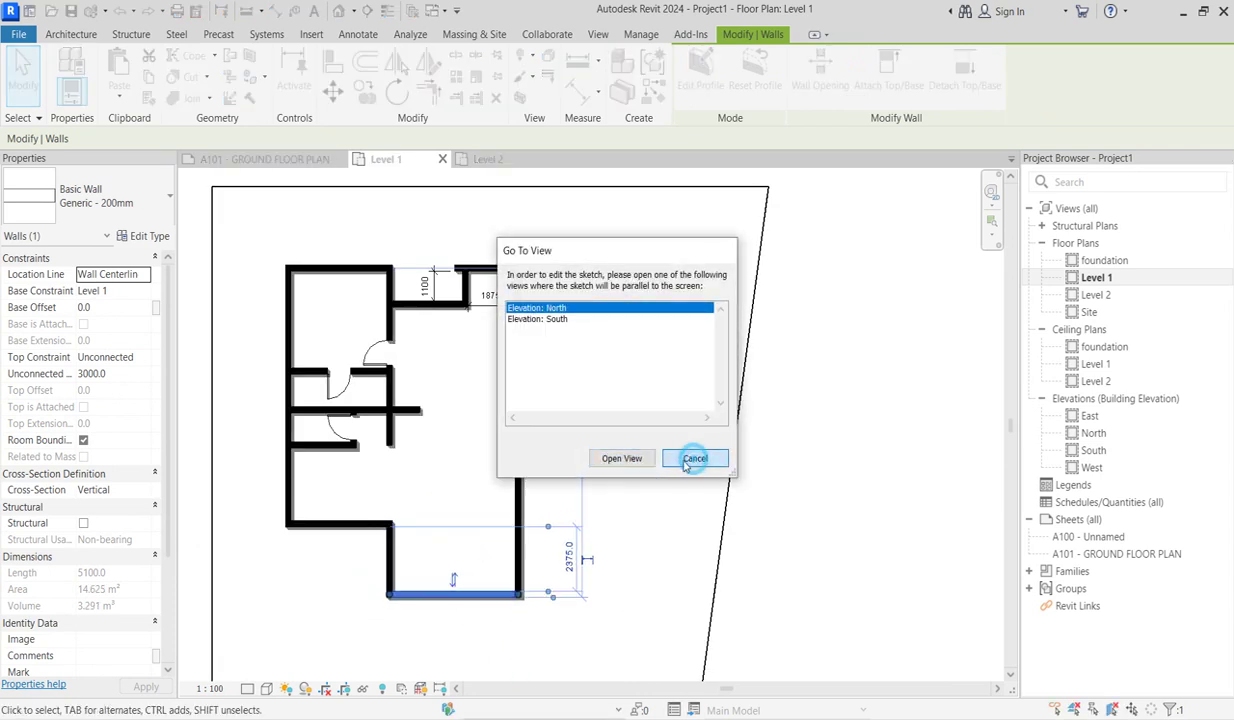
{"action": "left_click", "coordinate": [483, 450]}
{"action": "scroll", "coordinate": [395, 519], "scroll_direction": "down", "scroll_amount": 2}
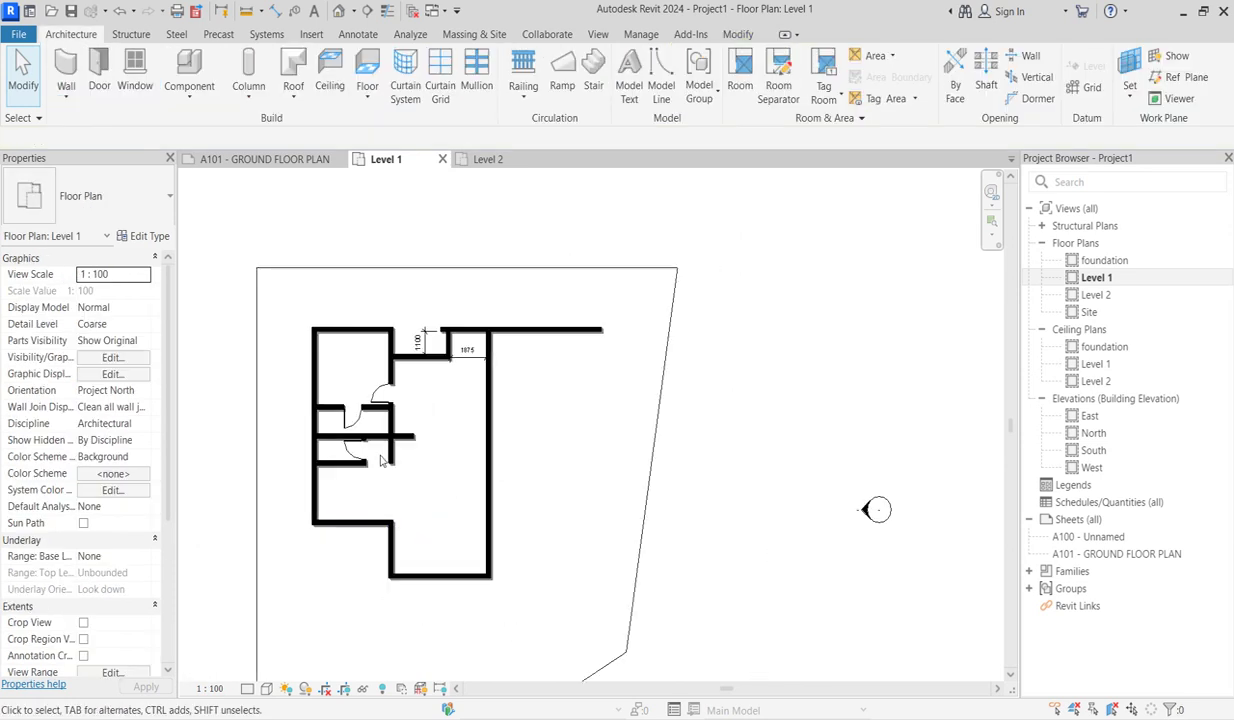
{"action": "scroll", "coordinate": [381, 460], "scroll_direction": "up", "scroll_amount": 3}
{"action": "scroll", "coordinate": [344, 498], "scroll_direction": "down", "scroll_amount": 2}
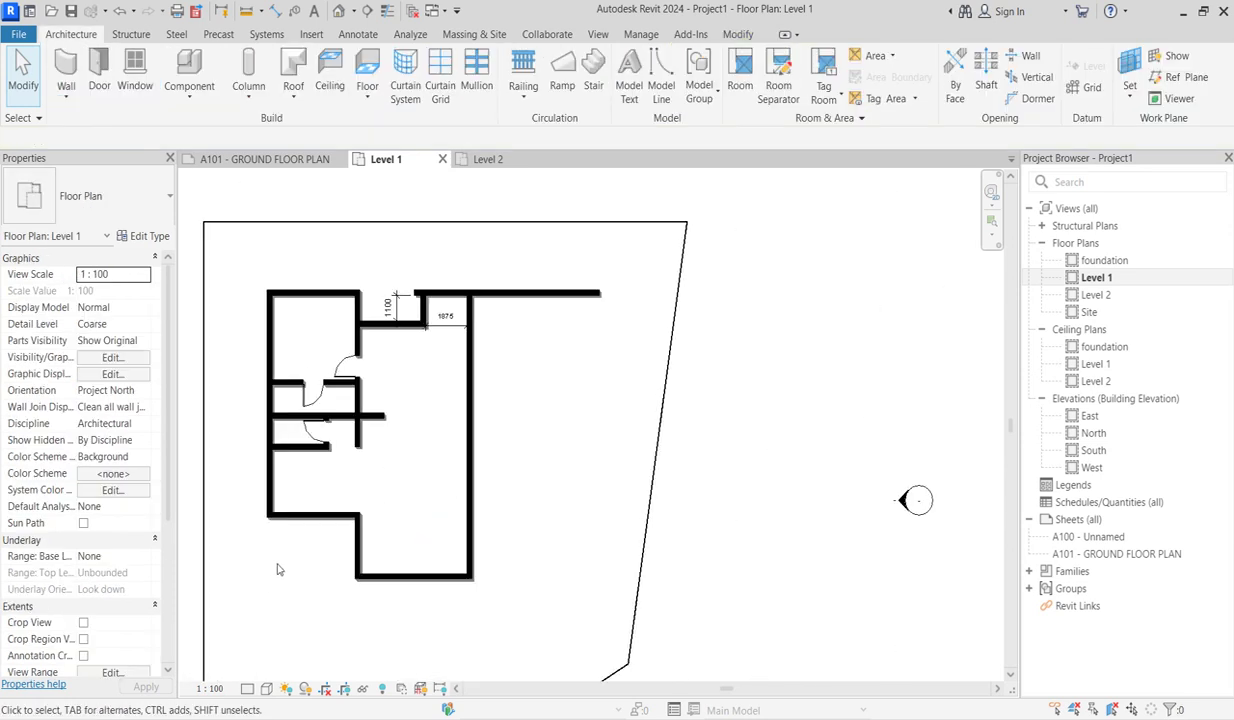
{"action": "scroll", "coordinate": [441, 313], "scroll_direction": "up", "scroll_amount": 2}
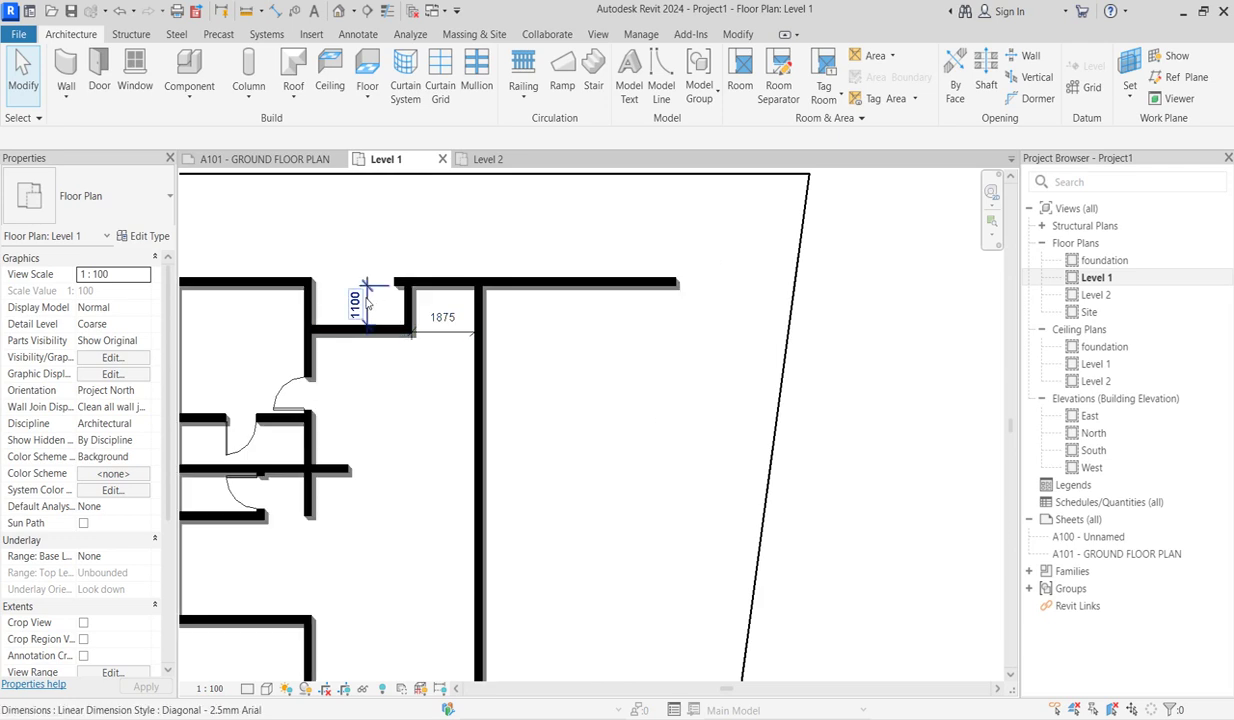
{"action": "scroll", "coordinate": [367, 303], "scroll_direction": "down", "scroll_amount": 2}
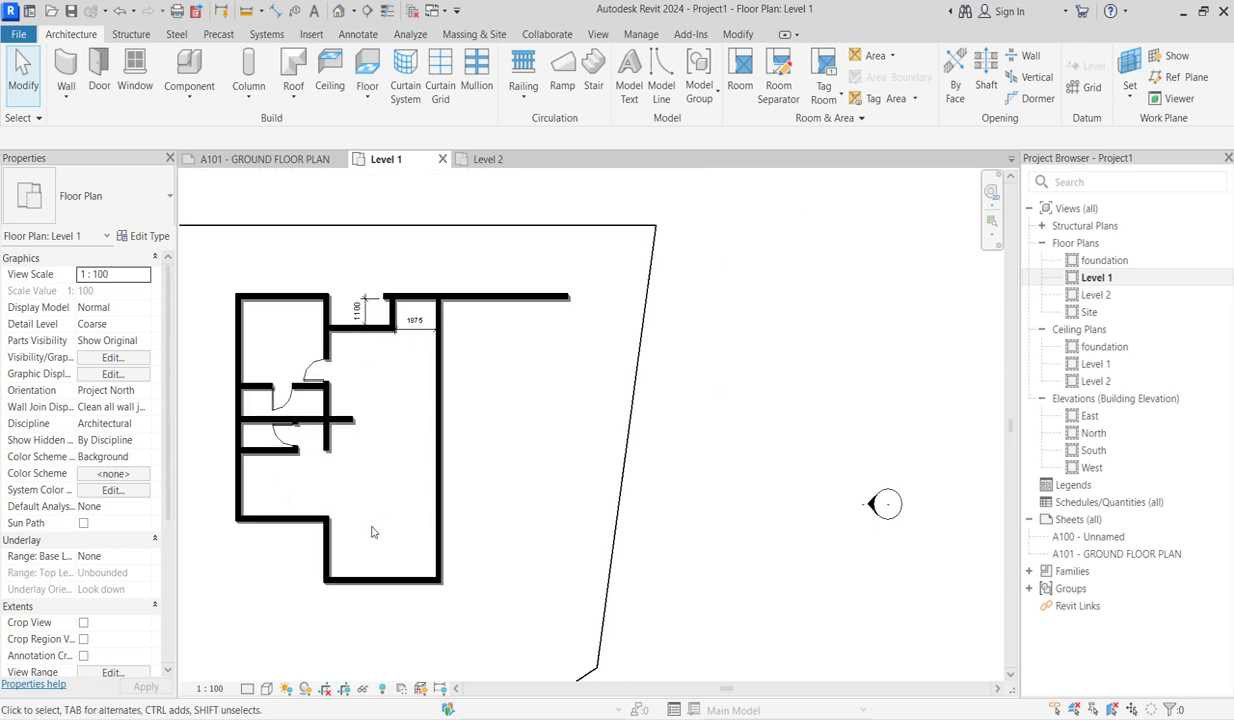
{"action": "scroll", "coordinate": [372, 532], "scroll_direction": "up", "scroll_amount": 2}
{"action": "scroll", "coordinate": [383, 358], "scroll_direction": "down", "scroll_amount": 3}
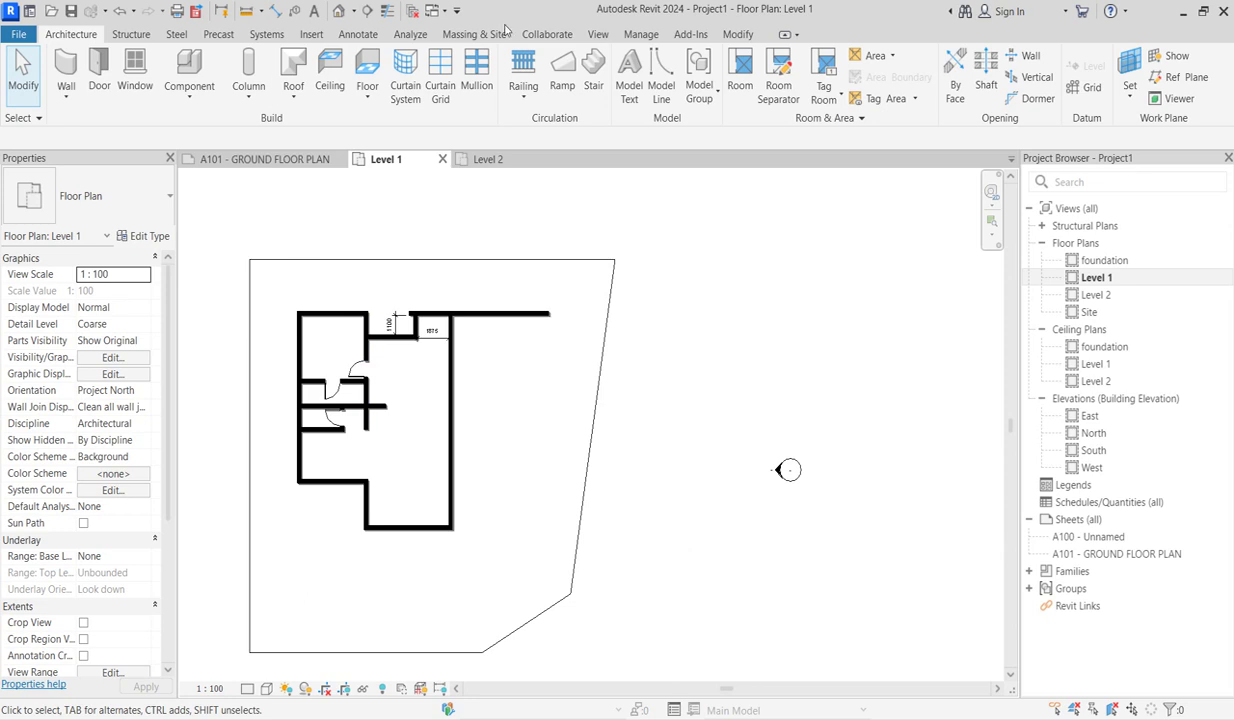
{"action": "left_click", "coordinate": [359, 37]}
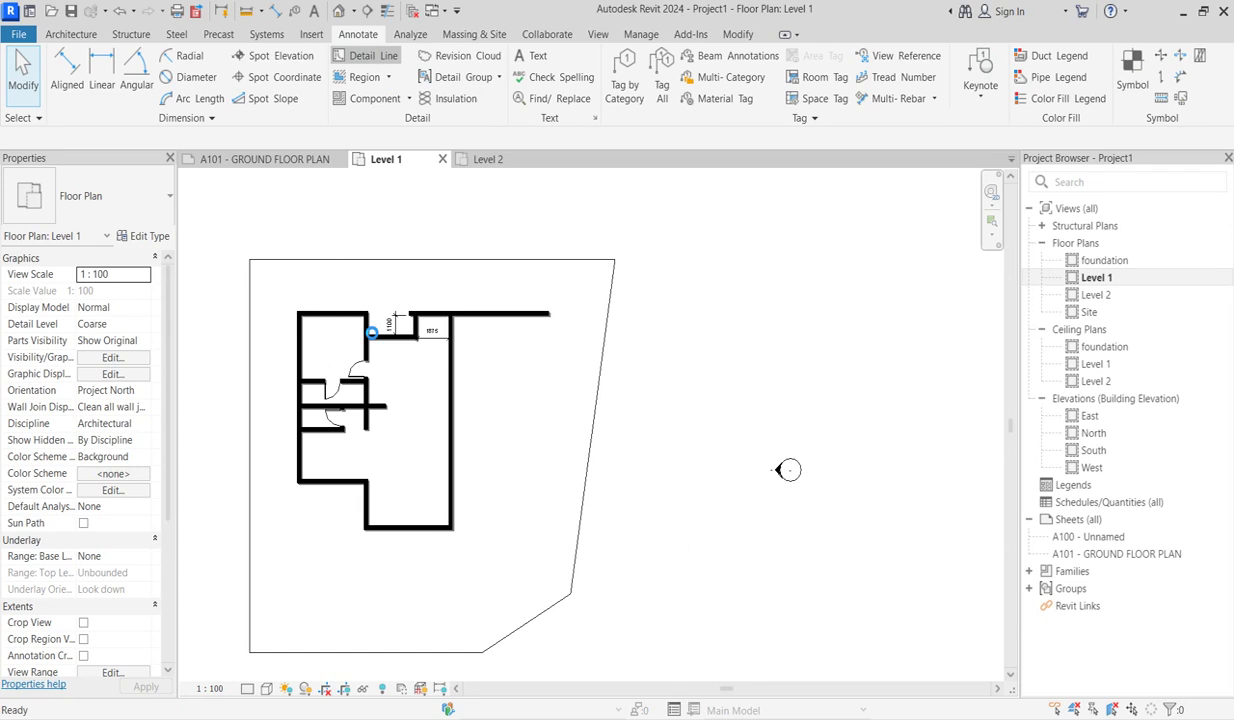
Step: Draw chained wide detail lines tracing an outline inside the upper-left room
{"action": "scroll", "coordinate": [363, 326], "scroll_direction": "up", "scroll_amount": 2}
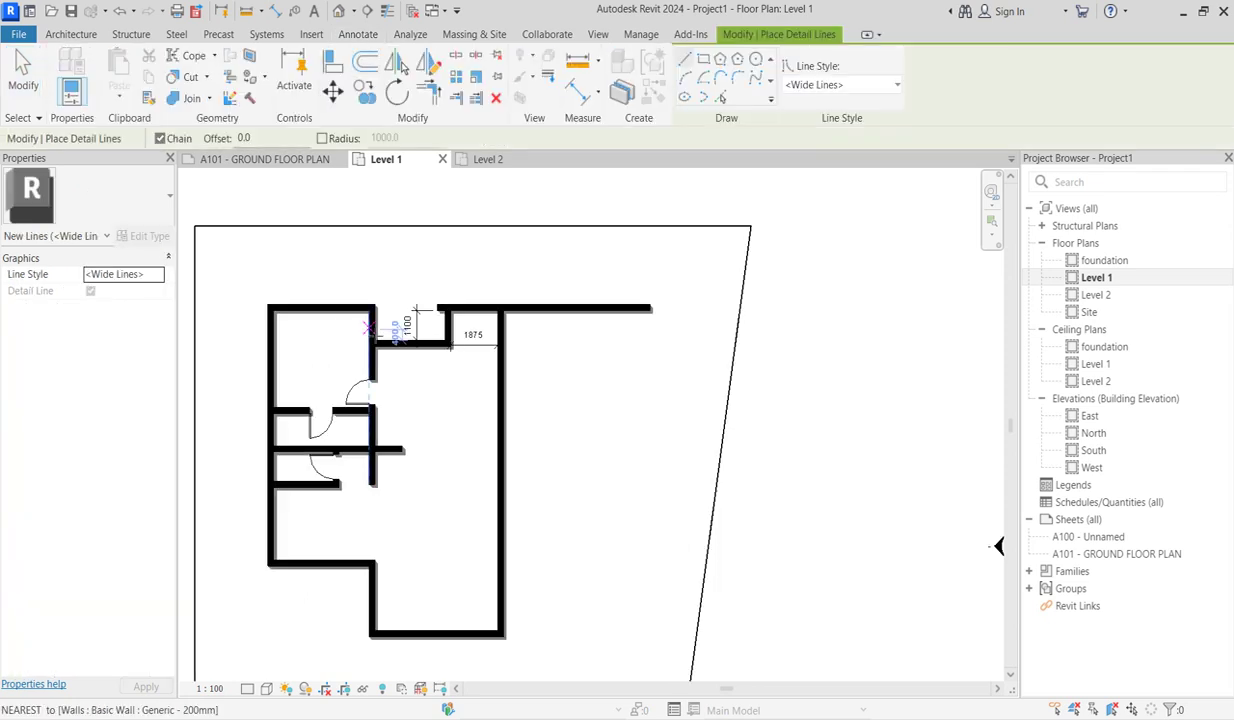
{"action": "left_click", "coordinate": [372, 326]}
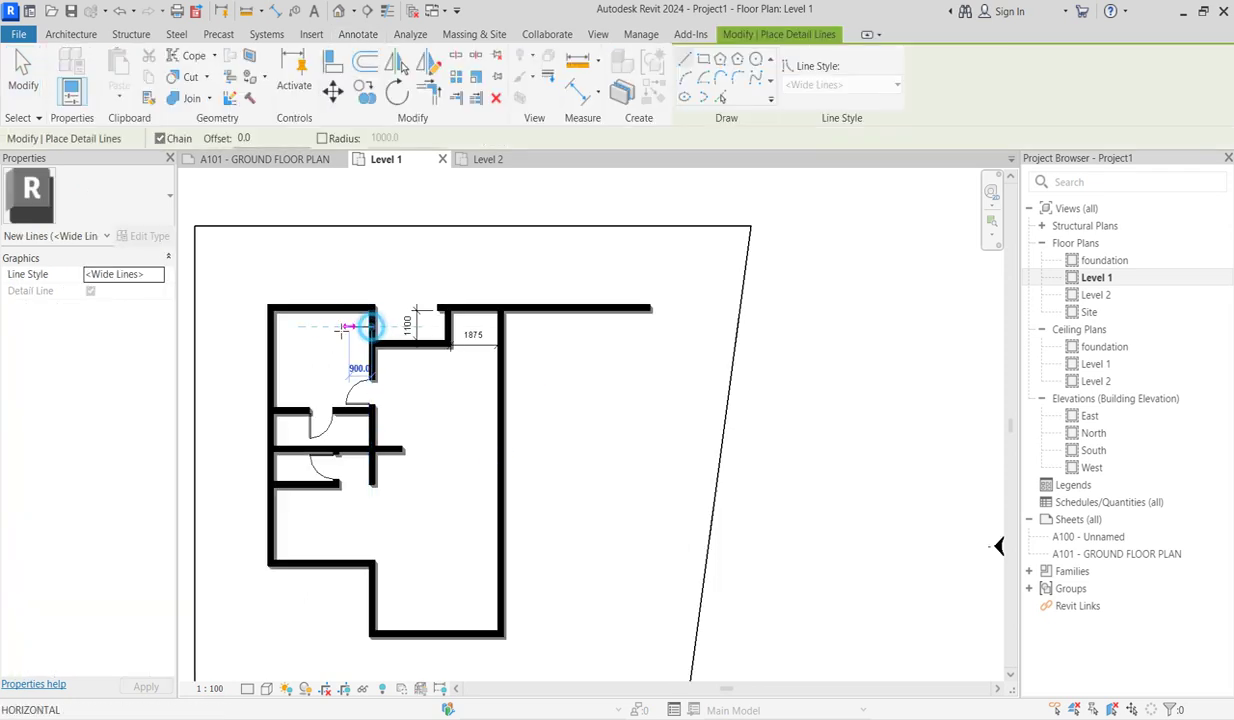
{"action": "left_click", "coordinate": [290, 326]}
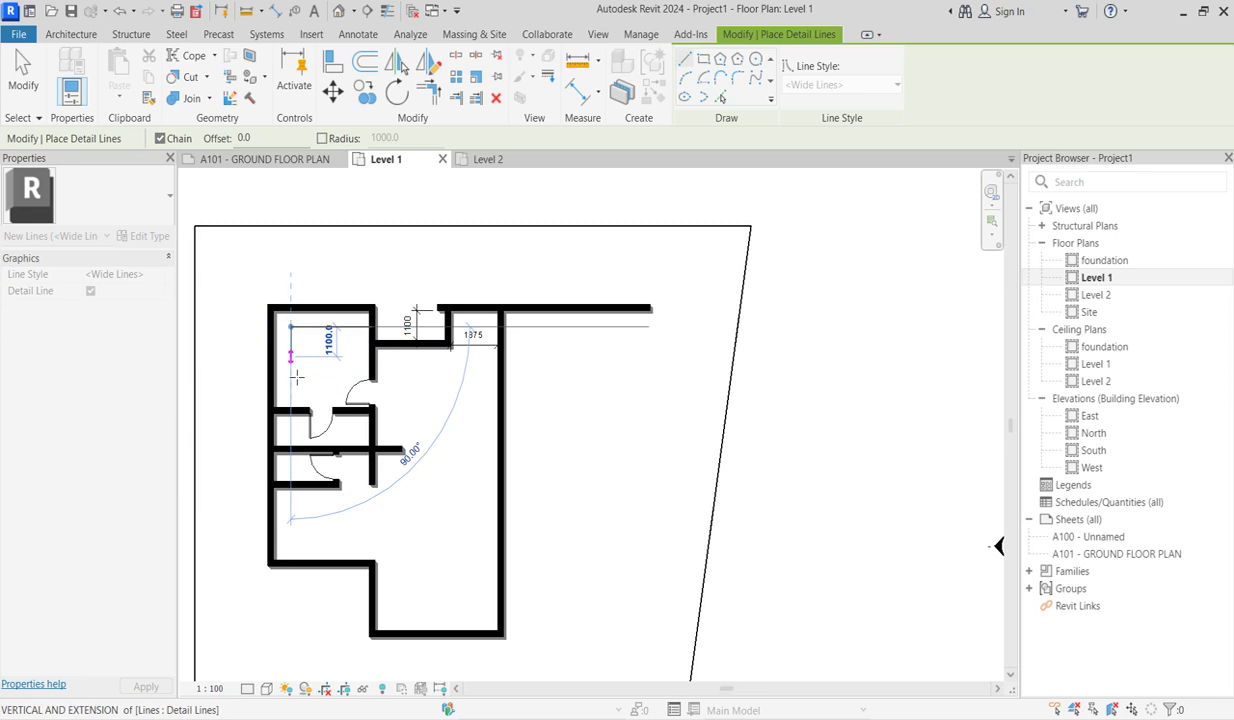
{"action": "left_click", "coordinate": [305, 395]}
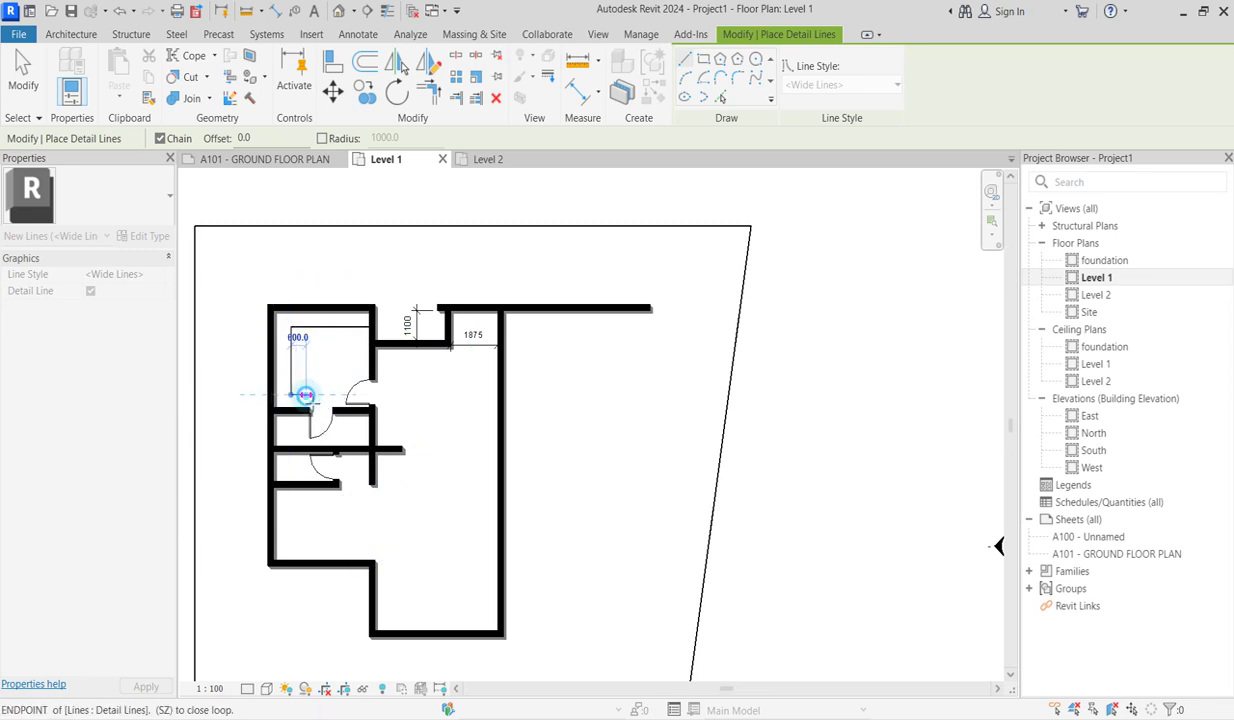
{"action": "left_click", "coordinate": [306, 404]}
{"action": "key", "text": "Escape"}
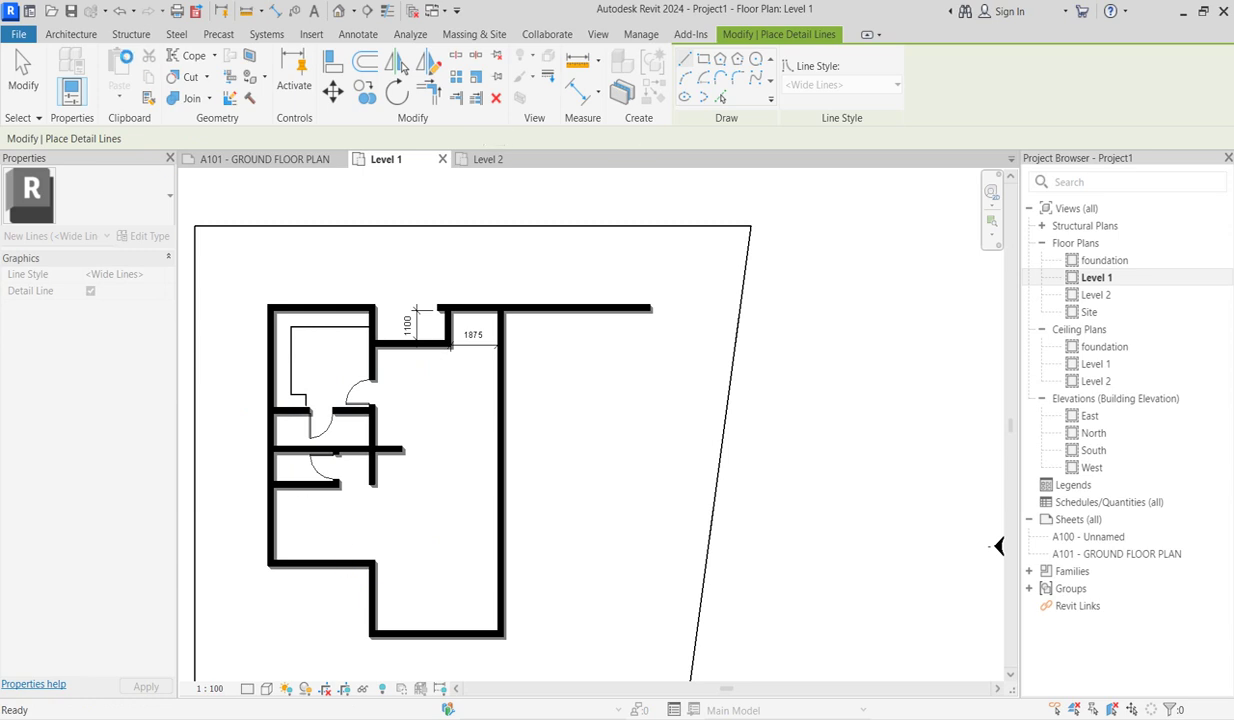
{"action": "scroll", "coordinate": [281, 521], "scroll_direction": "up", "scroll_amount": 1}
{"action": "left_click", "coordinate": [70, 34]}
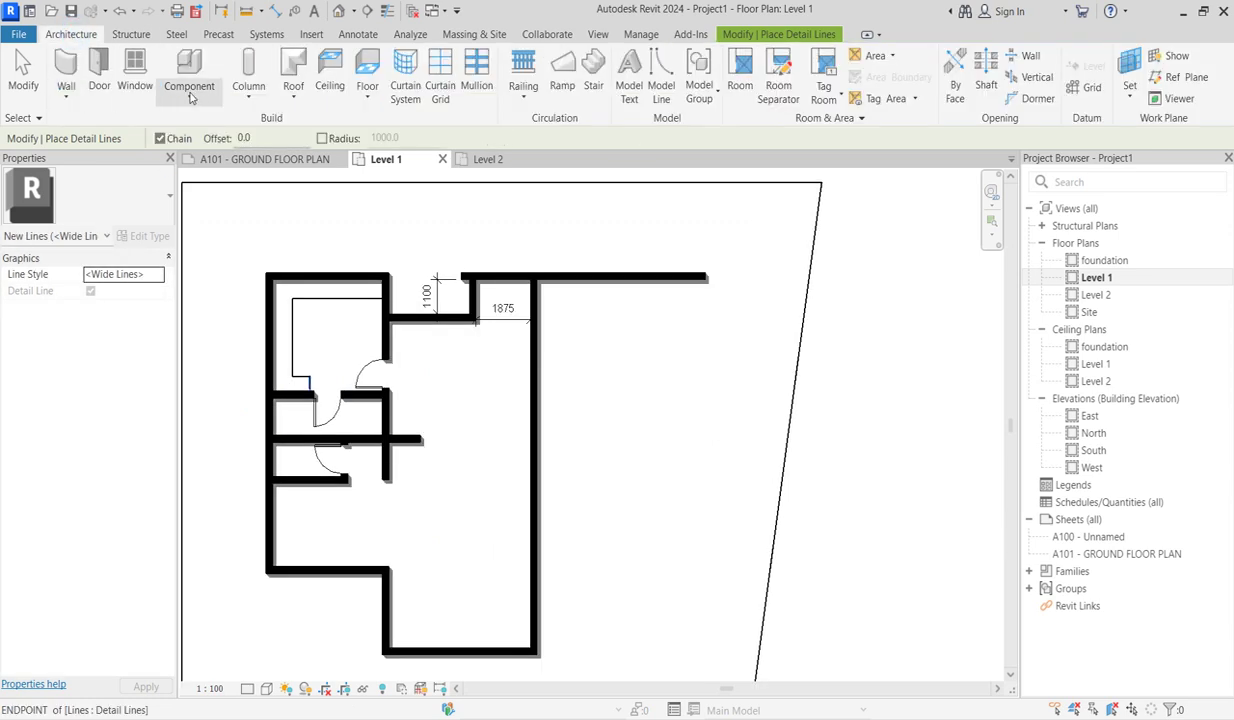
Step: Place an ExtDbl (4) 1810 x 2110mm double door in the lower-left room's bottom wall
{"action": "left_click", "coordinate": [99, 72]}
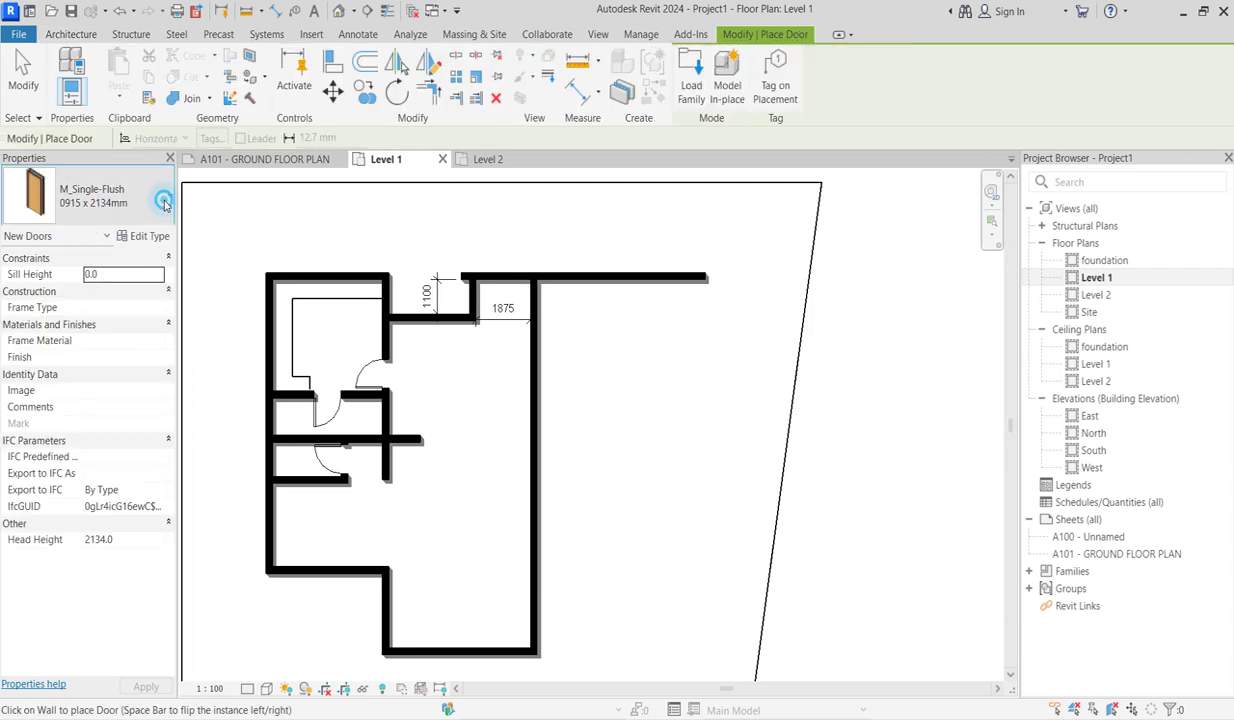
{"action": "left_click", "coordinate": [165, 203]}
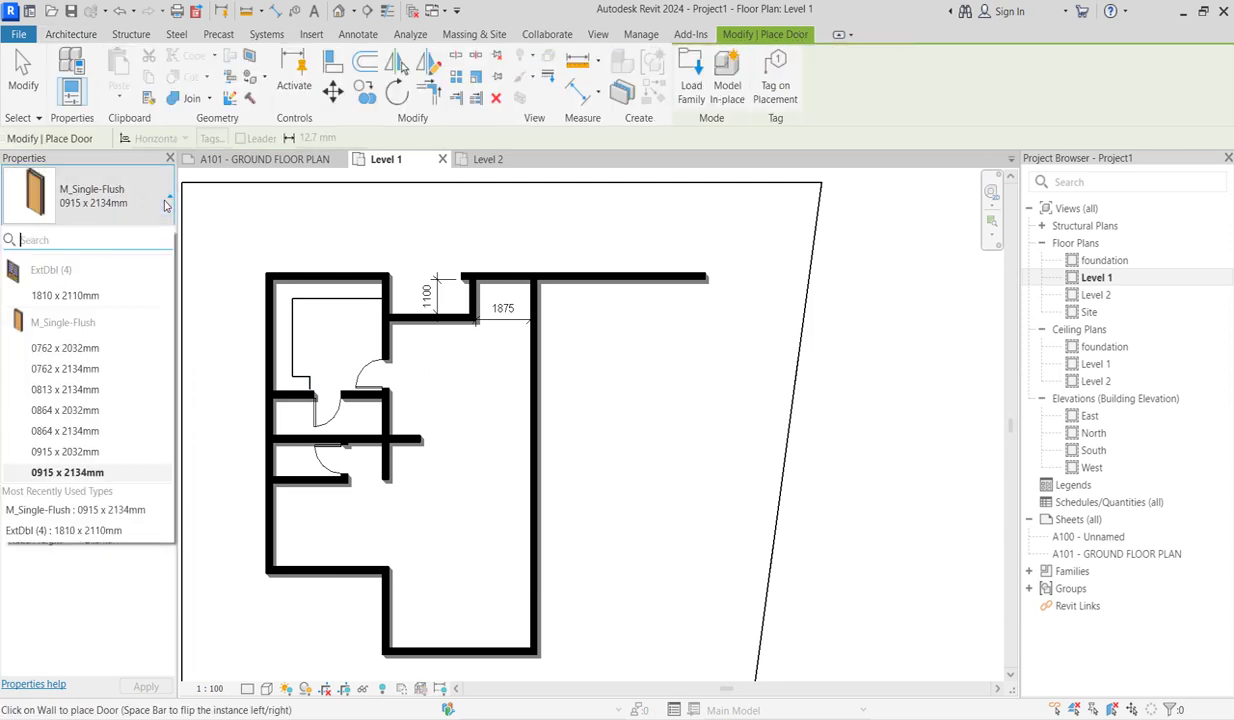
{"action": "left_click", "coordinate": [65, 296]}
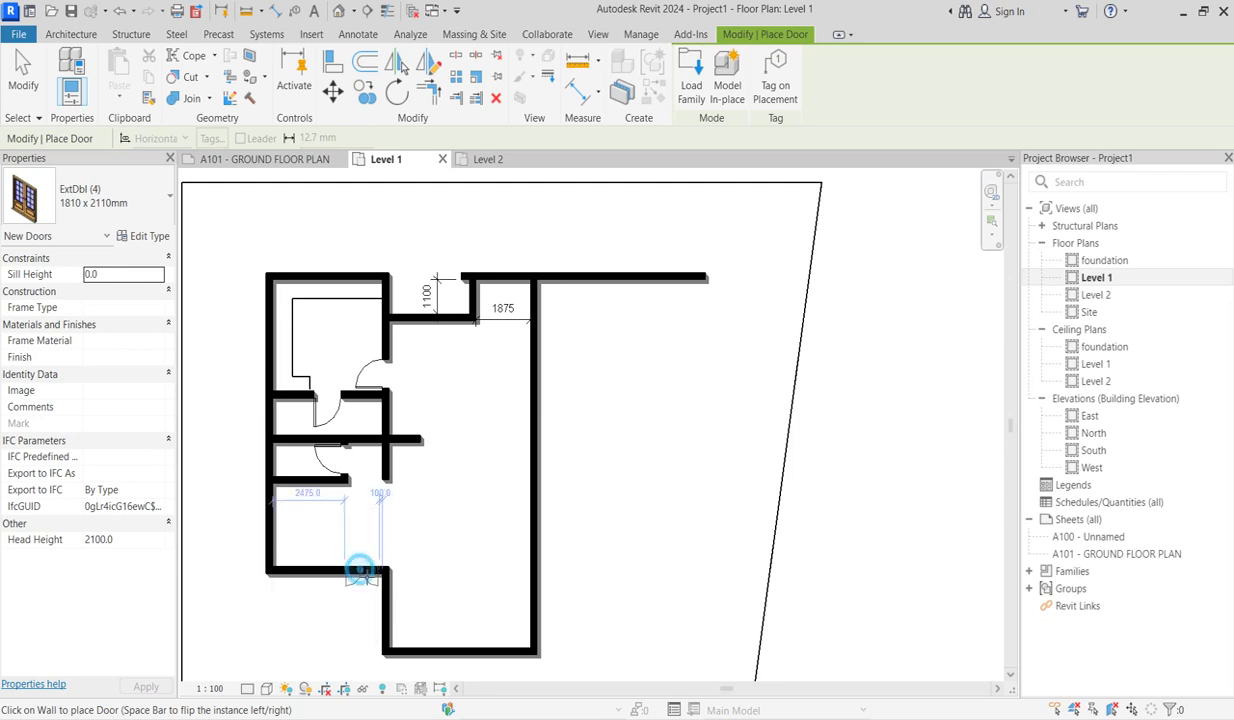
{"action": "left_click", "coordinate": [360, 570]}
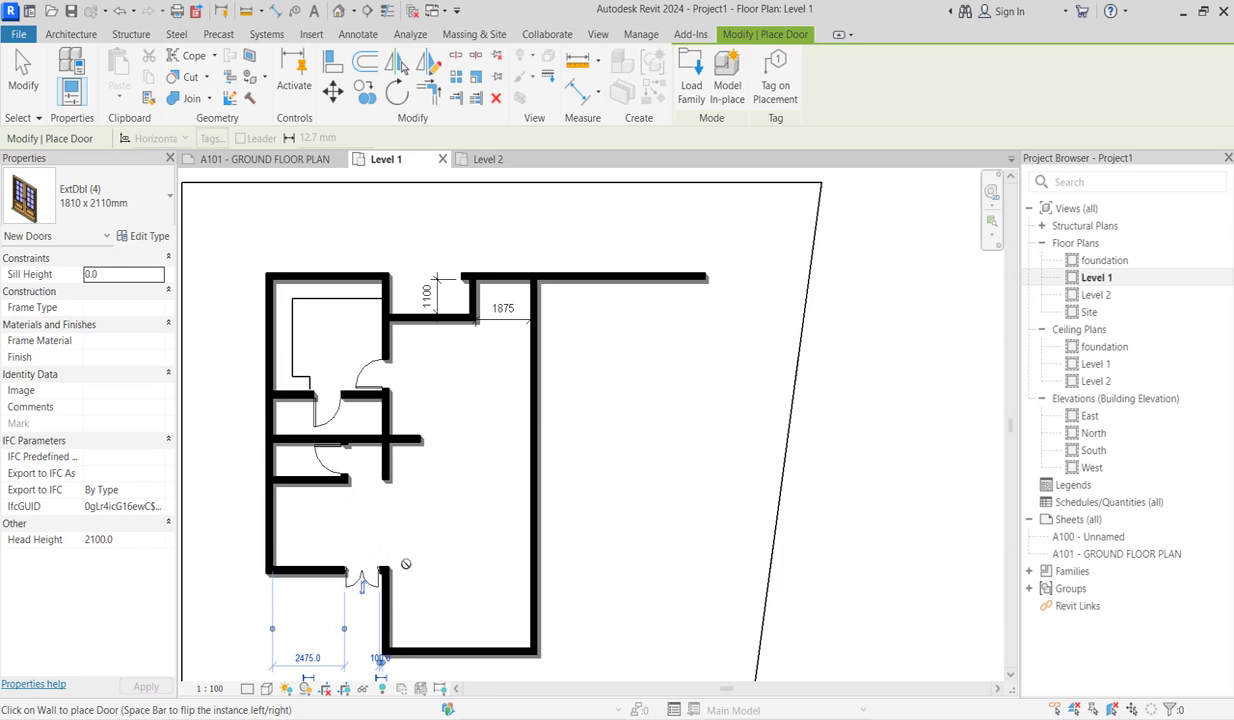
{"action": "key", "text": "Escape"}
{"action": "key", "text": "Escape"}
{"action": "scroll", "coordinate": [371, 567], "scroll_direction": "down", "scroll_amount": 2}
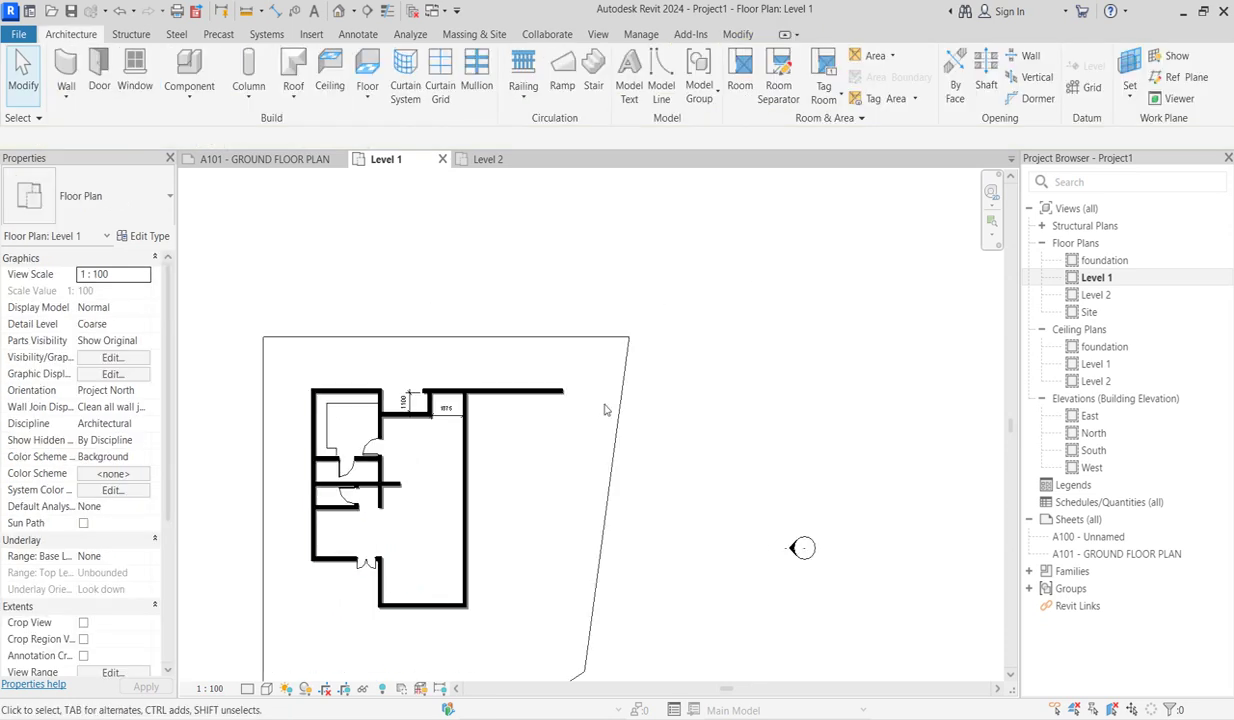
Step: Enclose a small room under the top wall's right end with walls down, 4000 left, and back up
{"action": "scroll", "coordinate": [567, 407], "scroll_direction": "up", "scroll_amount": 2}
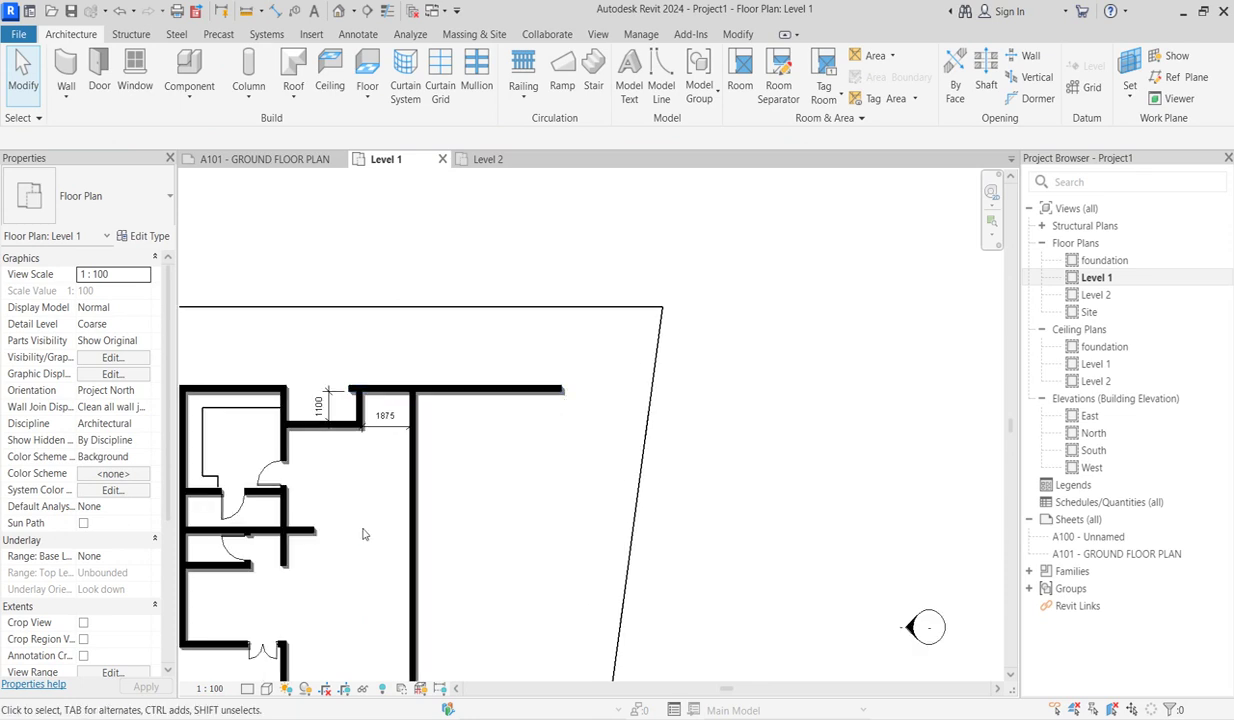
{"action": "scroll", "coordinate": [413, 447], "scroll_direction": "down", "scroll_amount": 2}
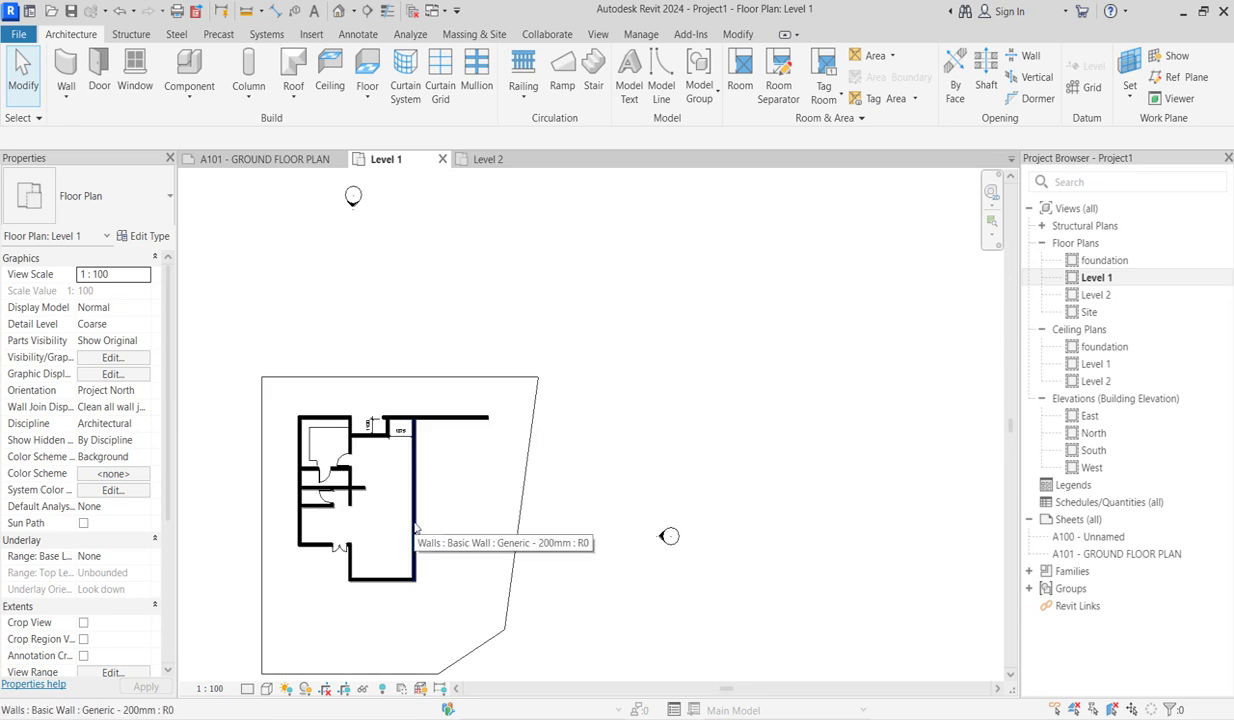
{"action": "left_click", "coordinate": [437, 420]}
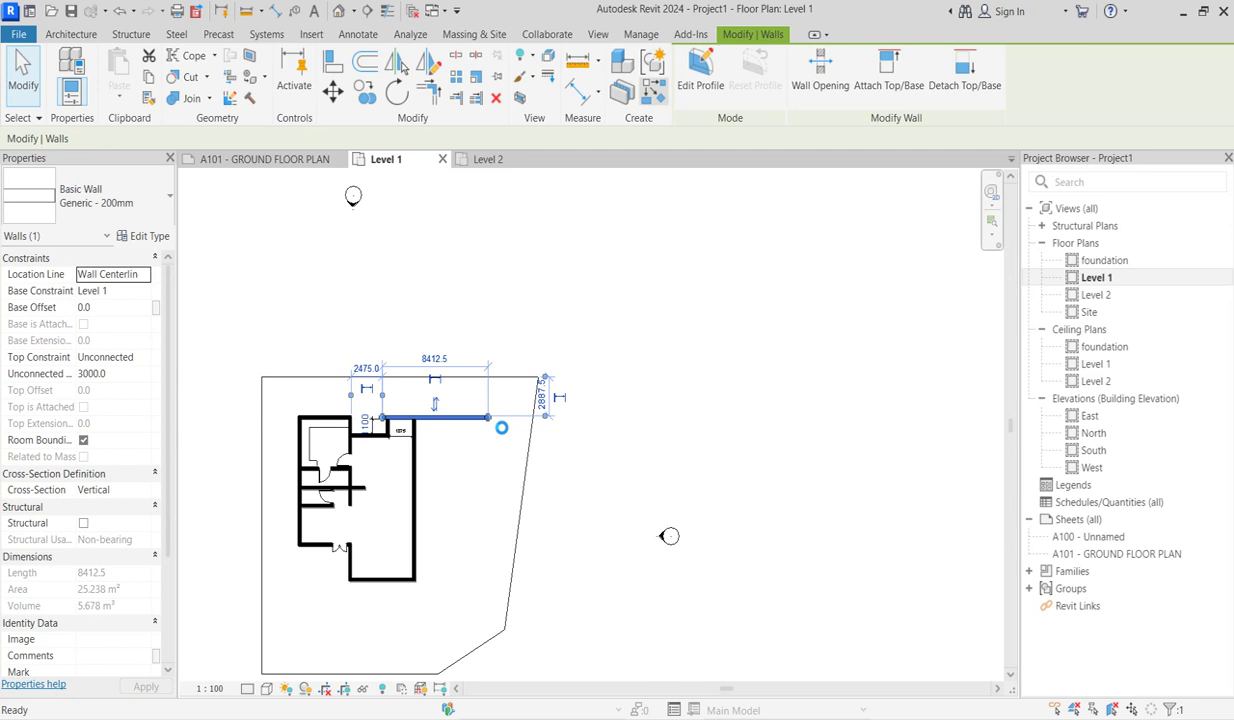
{"action": "key", "text": "w"}
{"action": "key", "text": "a"}
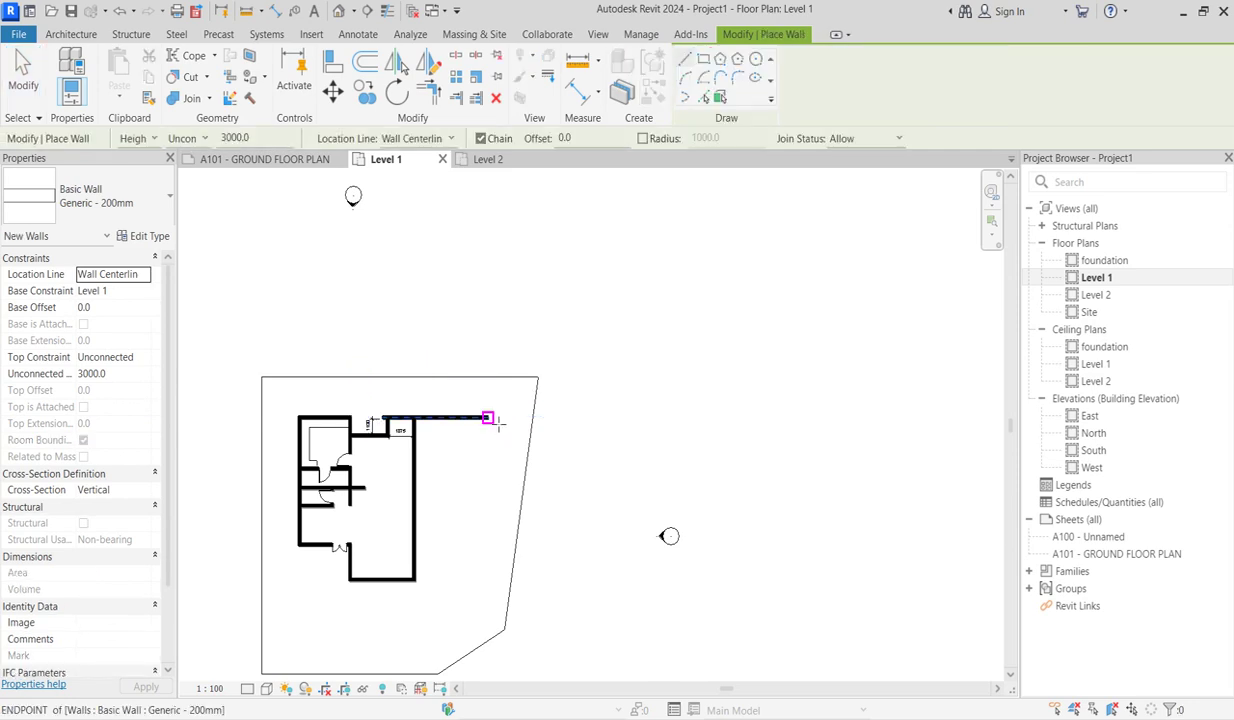
{"action": "left_click", "coordinate": [488, 417]}
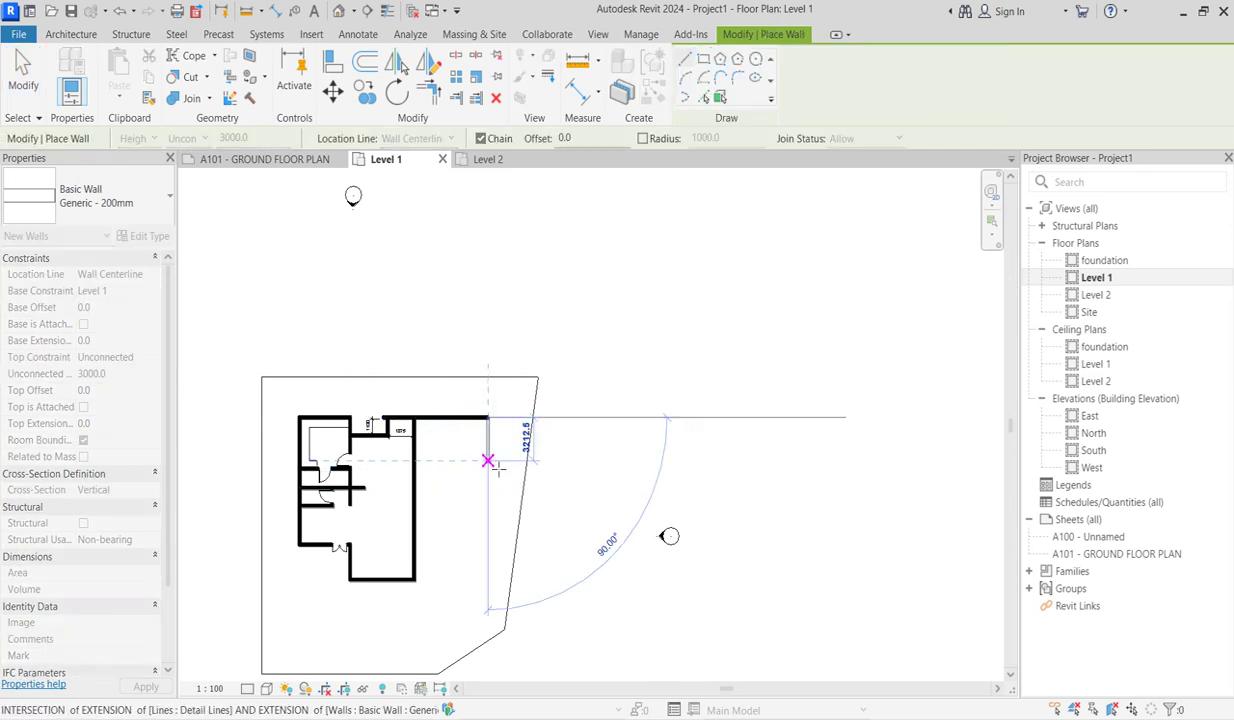
{"action": "left_click", "coordinate": [488, 468]}
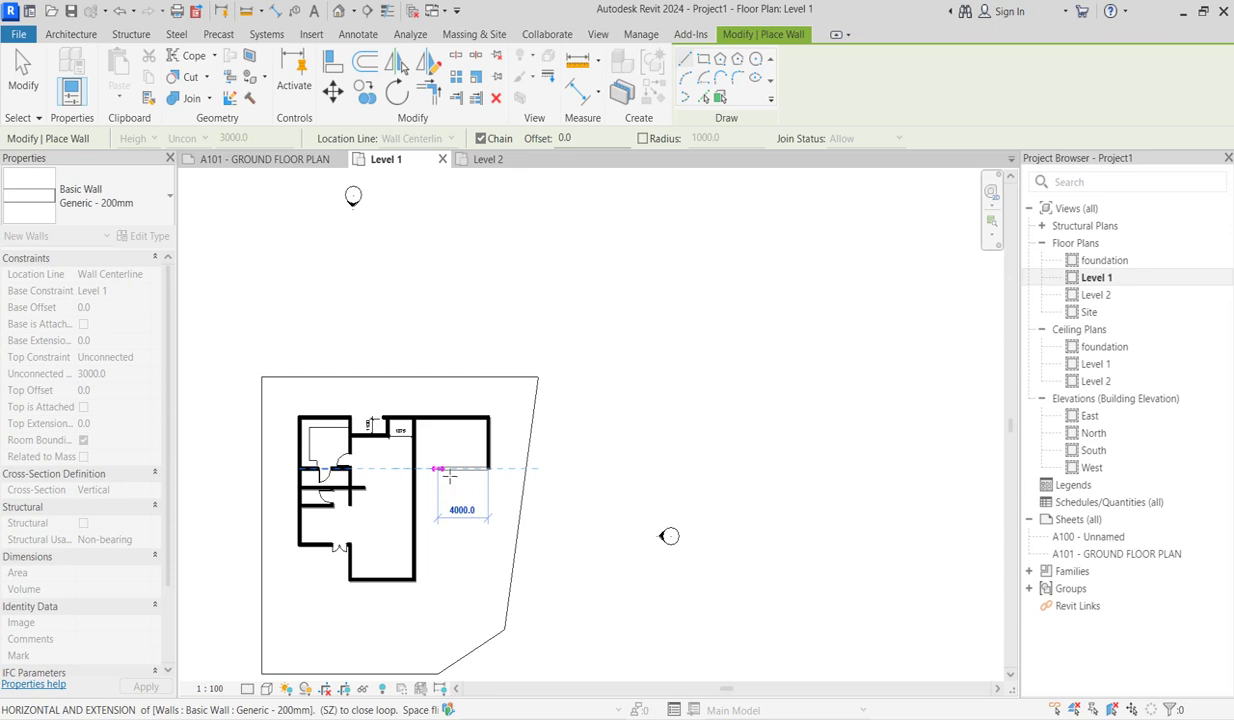
{"action": "left_click", "coordinate": [438, 468]}
{"action": "left_click", "coordinate": [439, 420]}
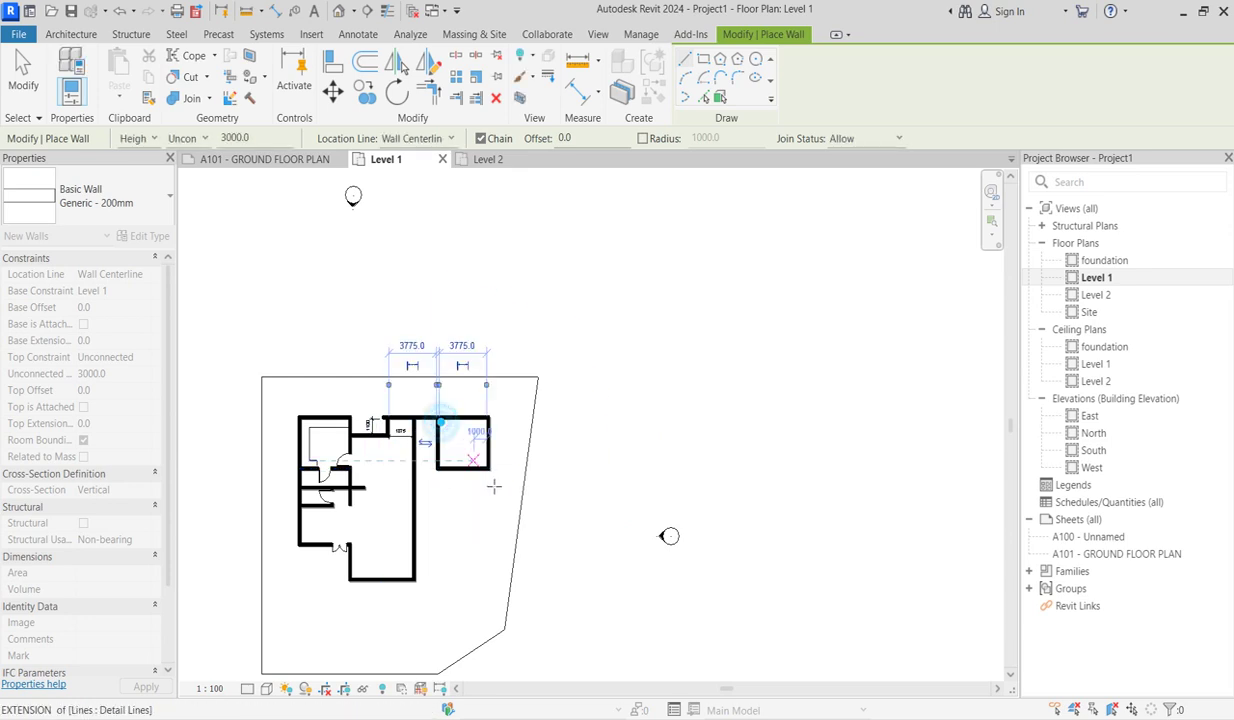
{"action": "key", "text": "Escape"}
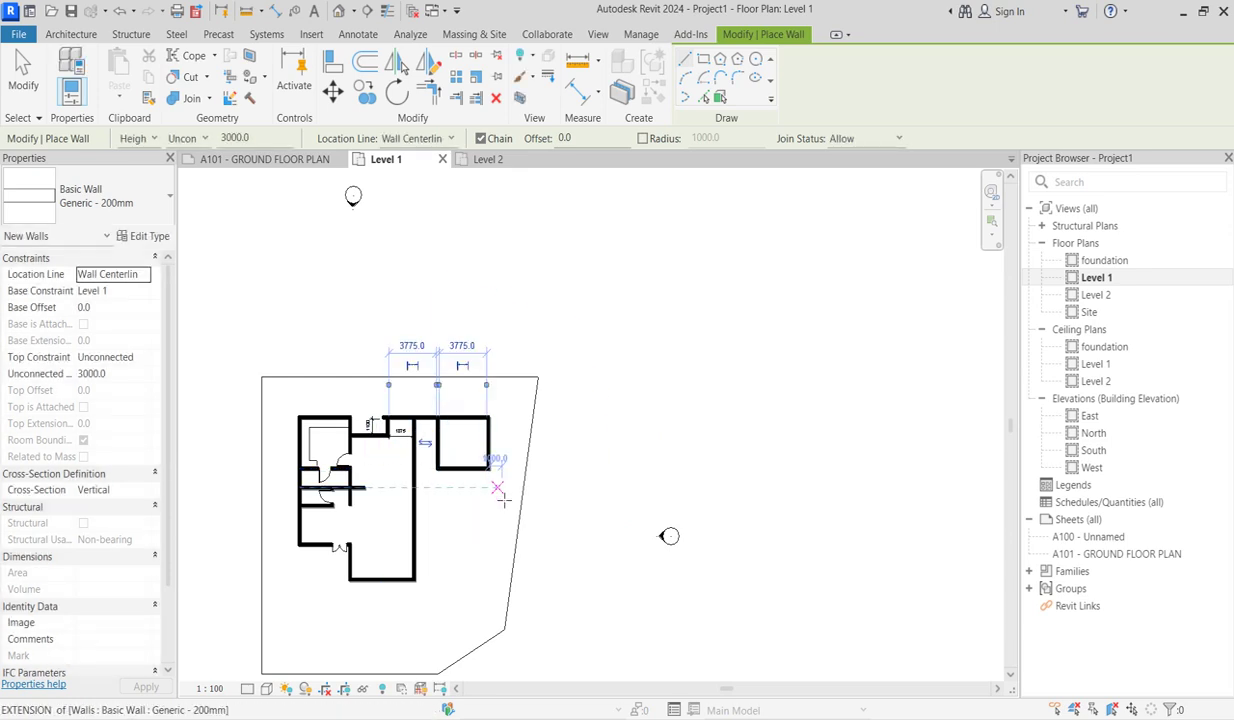
{"action": "left_click", "coordinate": [438, 468]}
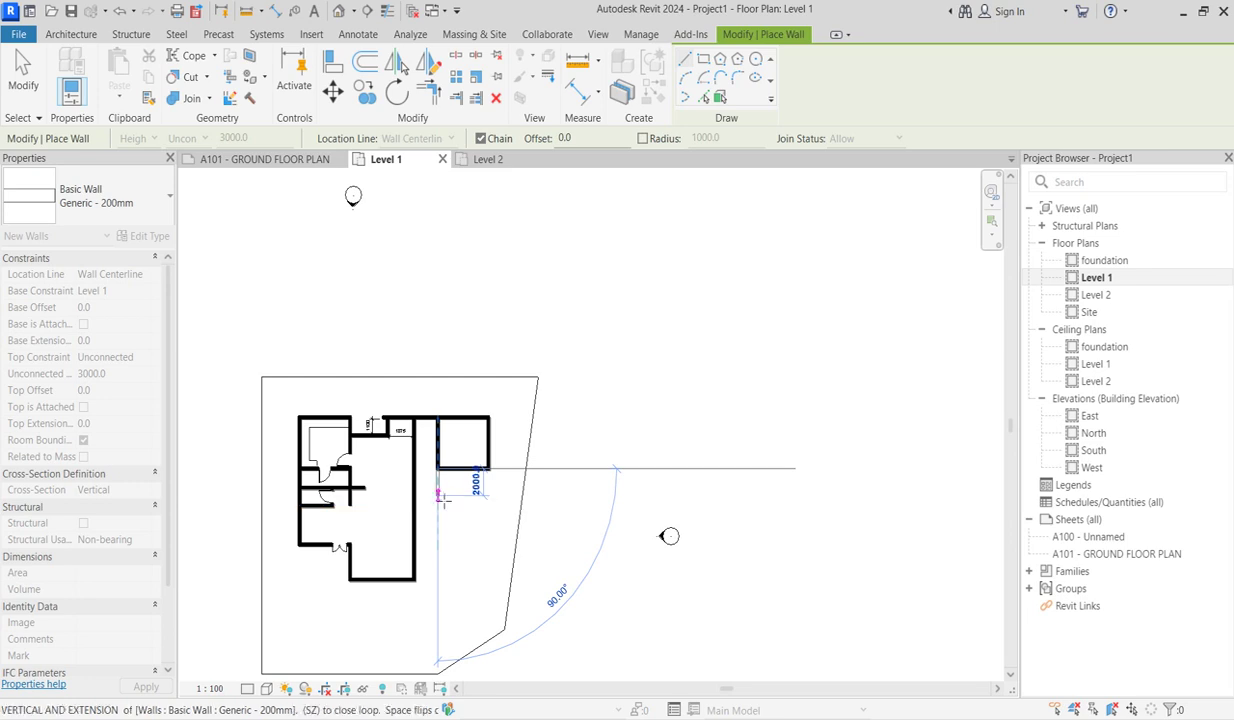
Step: Chain walls 2000 down, across and back up to add a space below the new room
{"action": "left_click", "coordinate": [437, 487]}
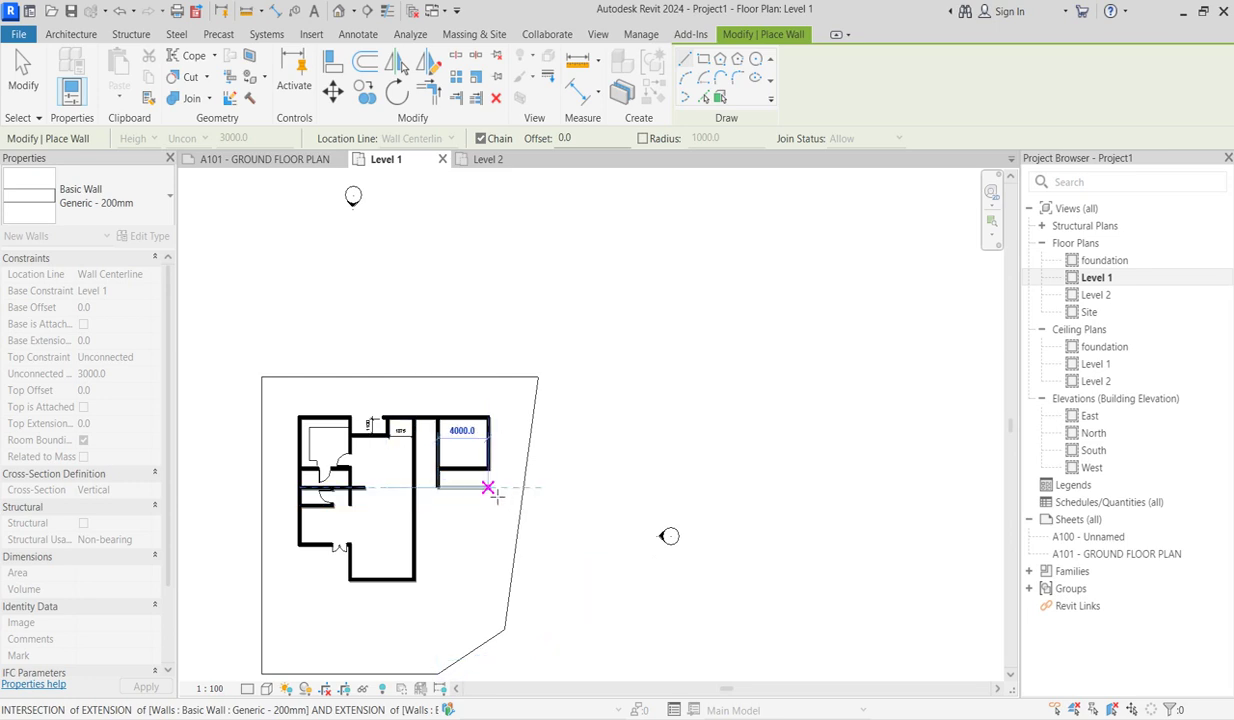
{"action": "left_click", "coordinate": [490, 487]}
{"action": "left_click", "coordinate": [489, 468]}
{"action": "key", "text": "Escape"}
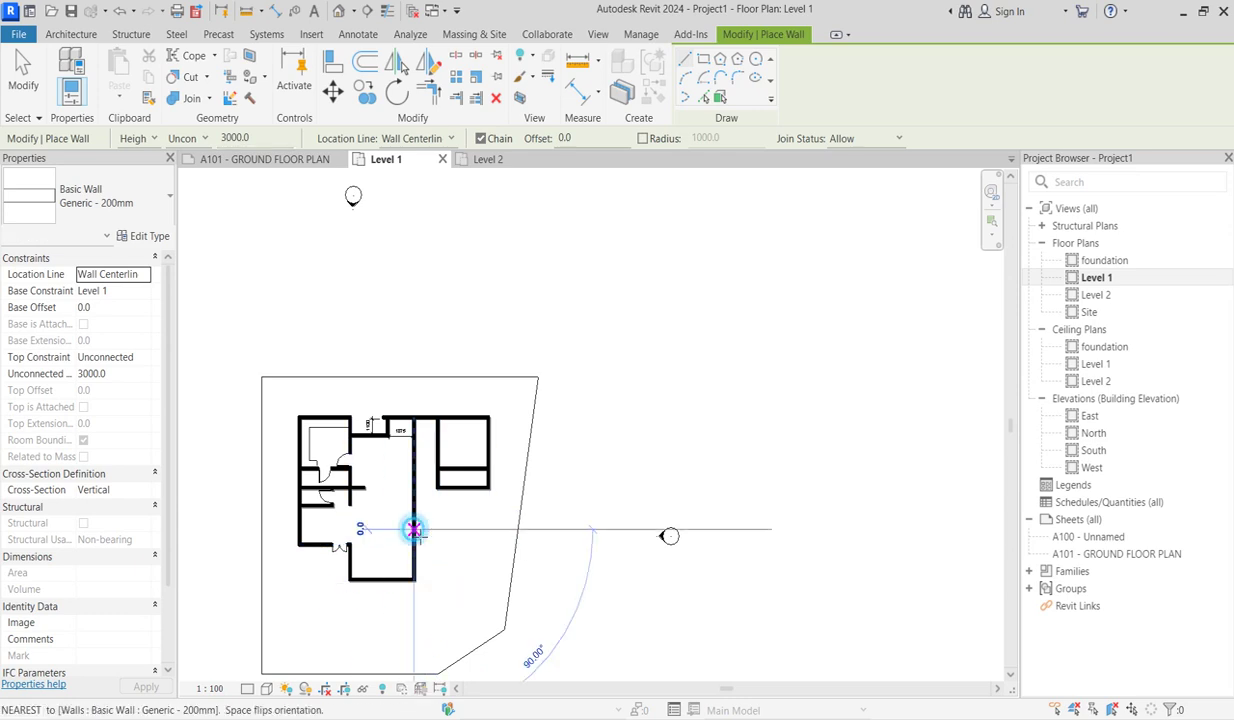
Step: Draw a 5000 vertical wall and a 1900 horizontal wall off the main room's lower right
{"action": "left_click", "coordinate": [414, 528]}
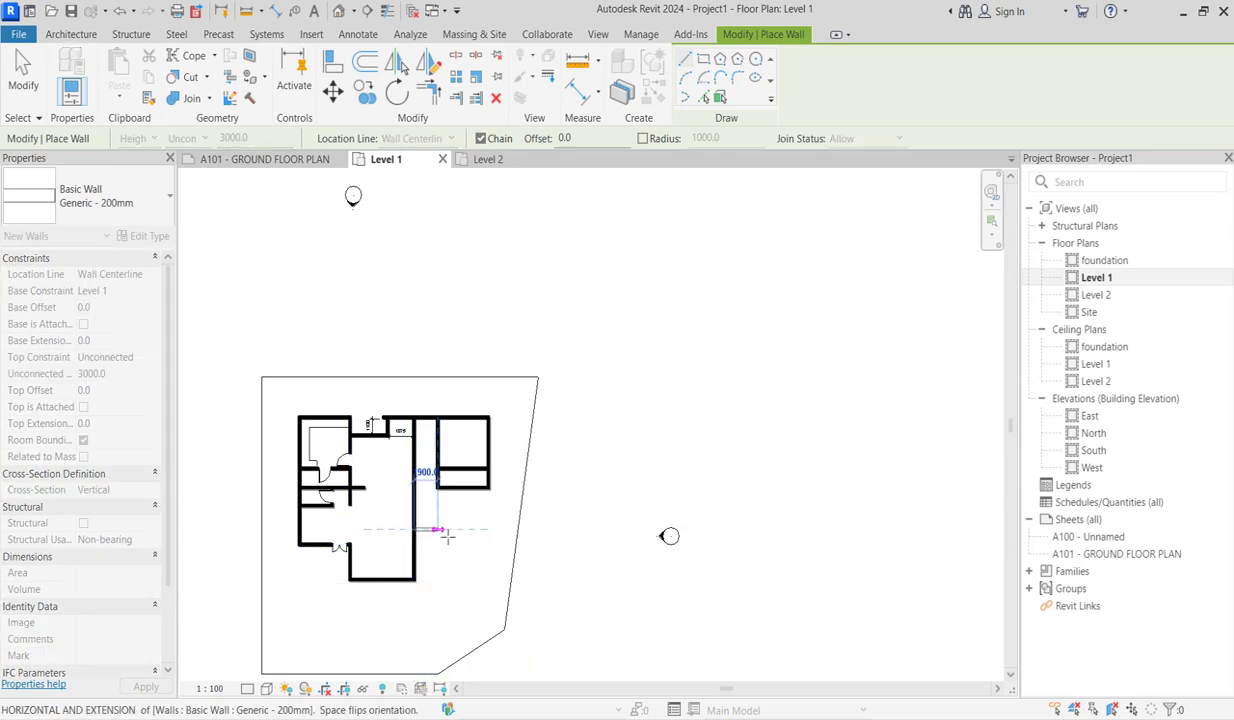
{"action": "left_click", "coordinate": [438, 598]}
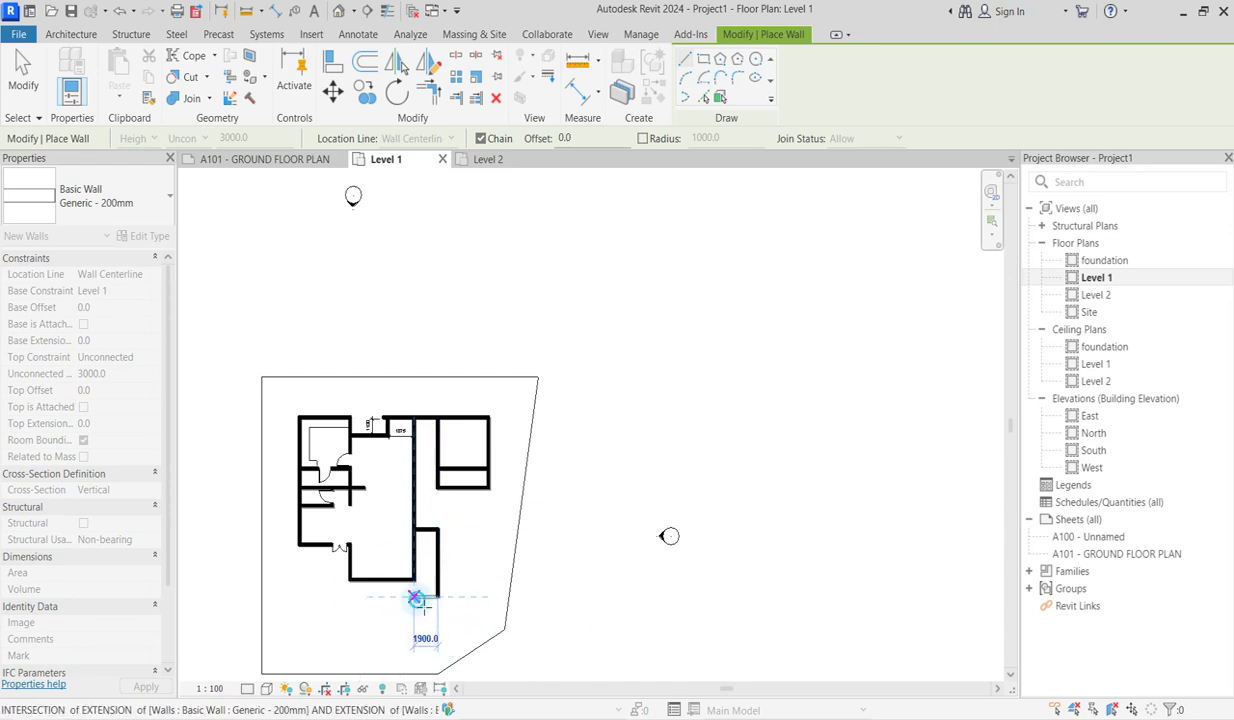
{"action": "left_click", "coordinate": [416, 598]}
{"action": "key", "text": "Escape"}
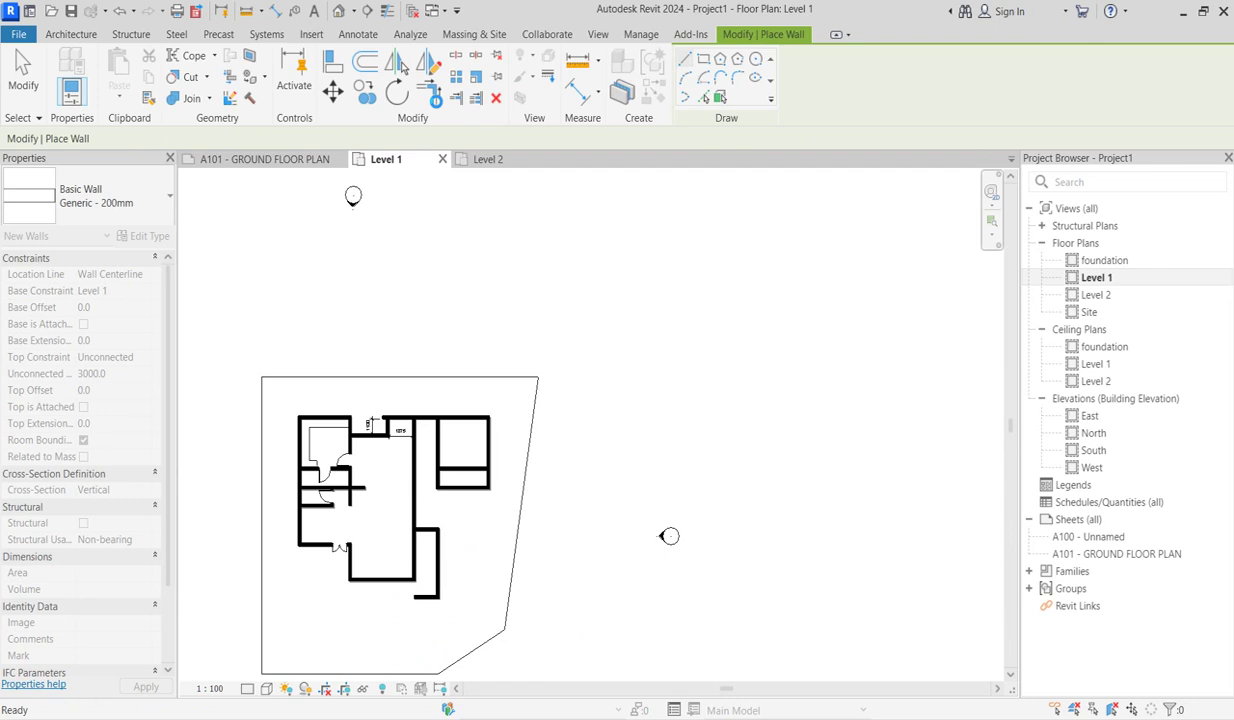
Step: Join the short bottom wall and the vertical wall into a corner
{"action": "left_click", "coordinate": [428, 91]}
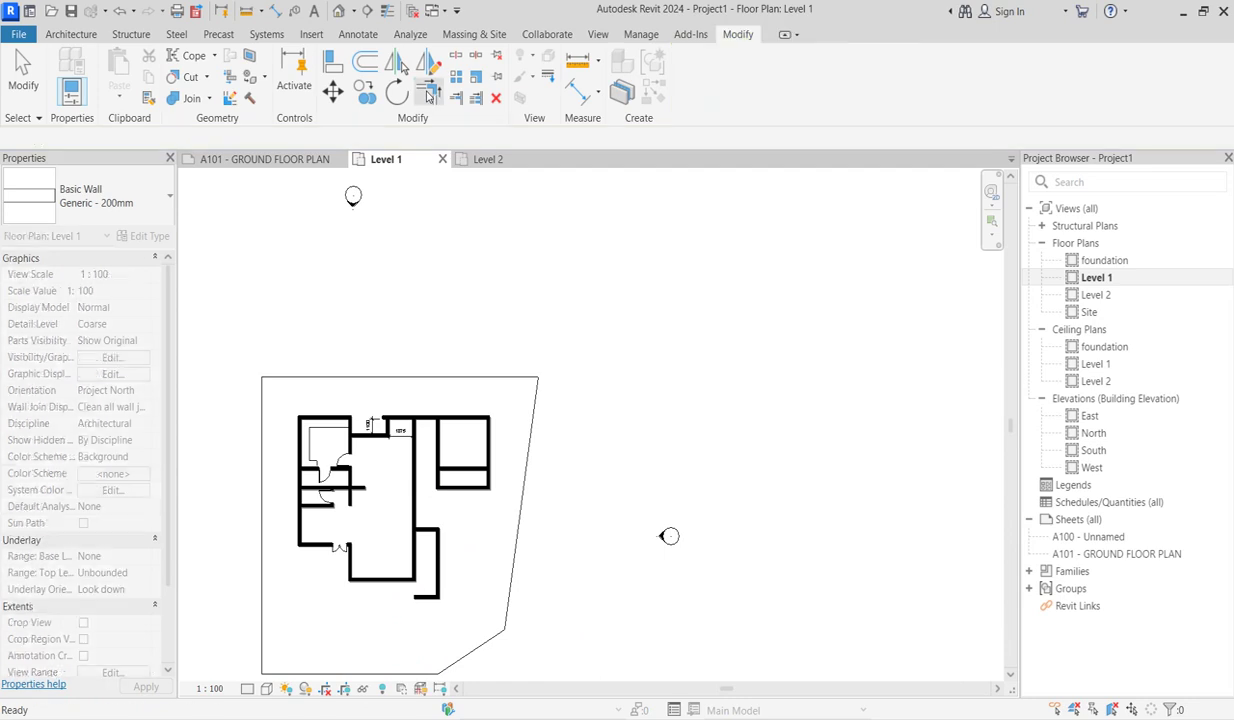
{"action": "left_click", "coordinate": [429, 592]}
{"action": "left_click", "coordinate": [413, 545]}
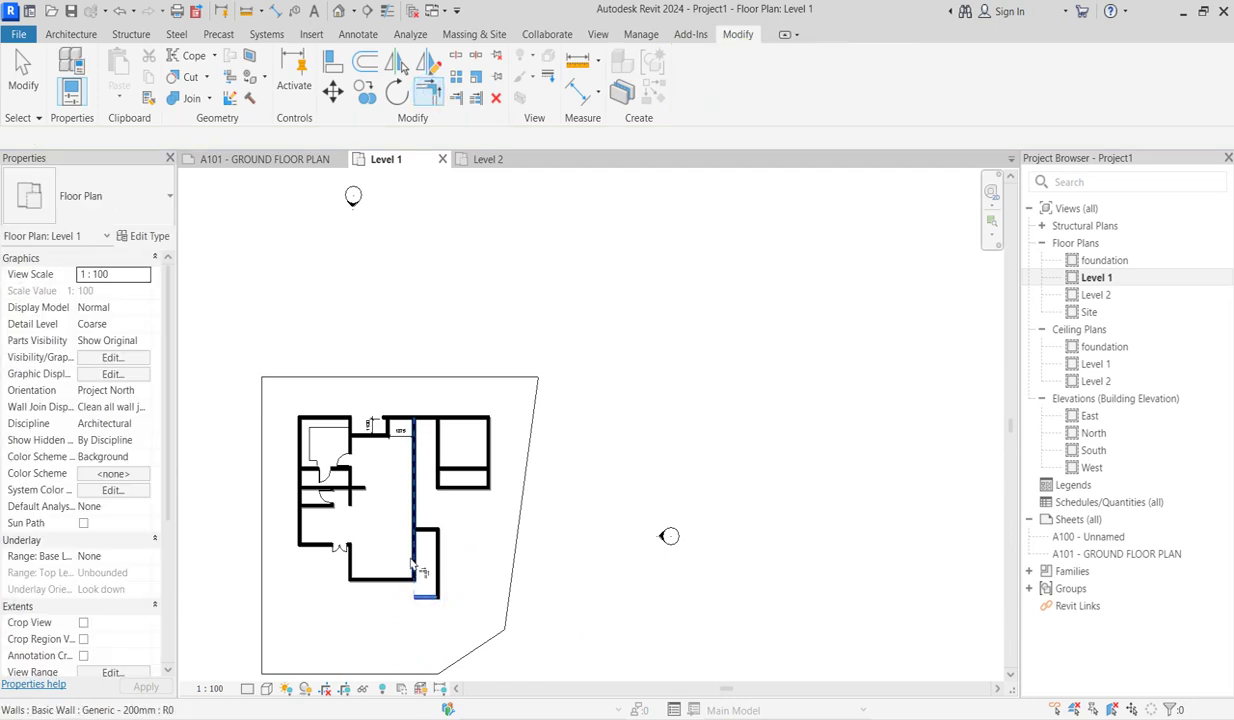
{"action": "key", "text": "Escape"}
{"action": "key", "text": "Escape"}
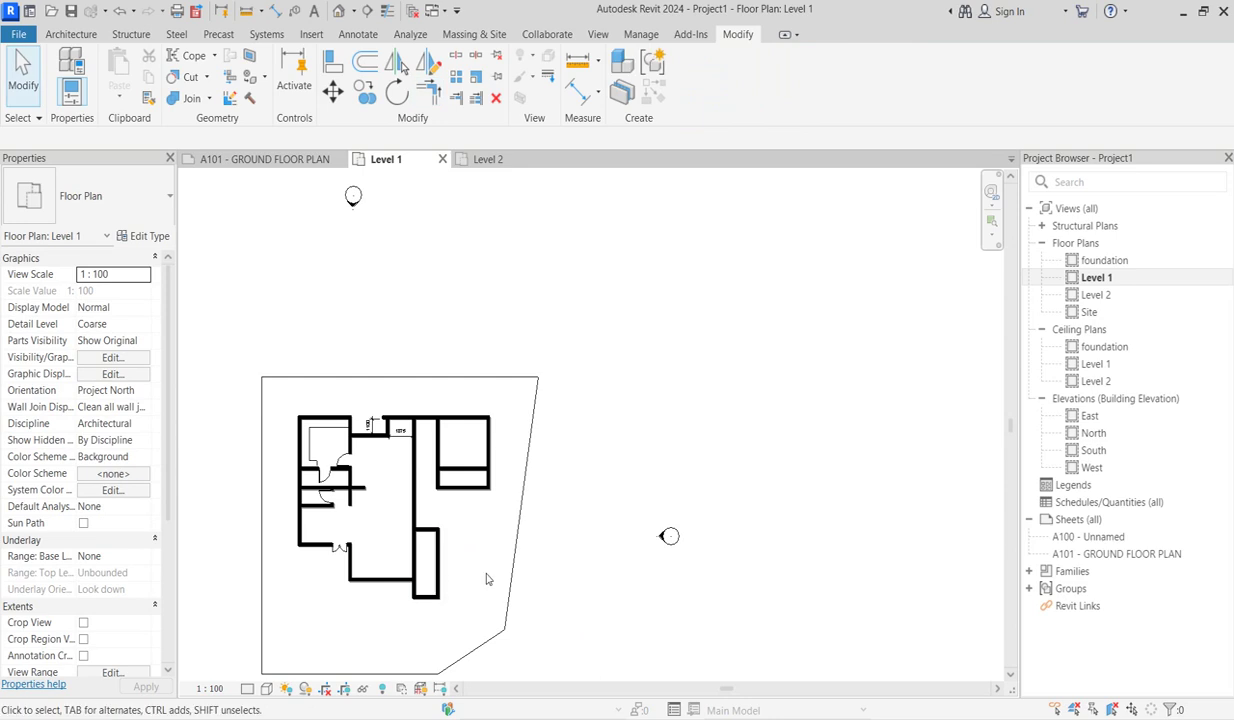
Step: Extend the right exterior wall down to 10800 and close its bottom with a horizontal wall
{"action": "scroll", "coordinate": [508, 514], "scroll_direction": "up", "scroll_amount": 3}
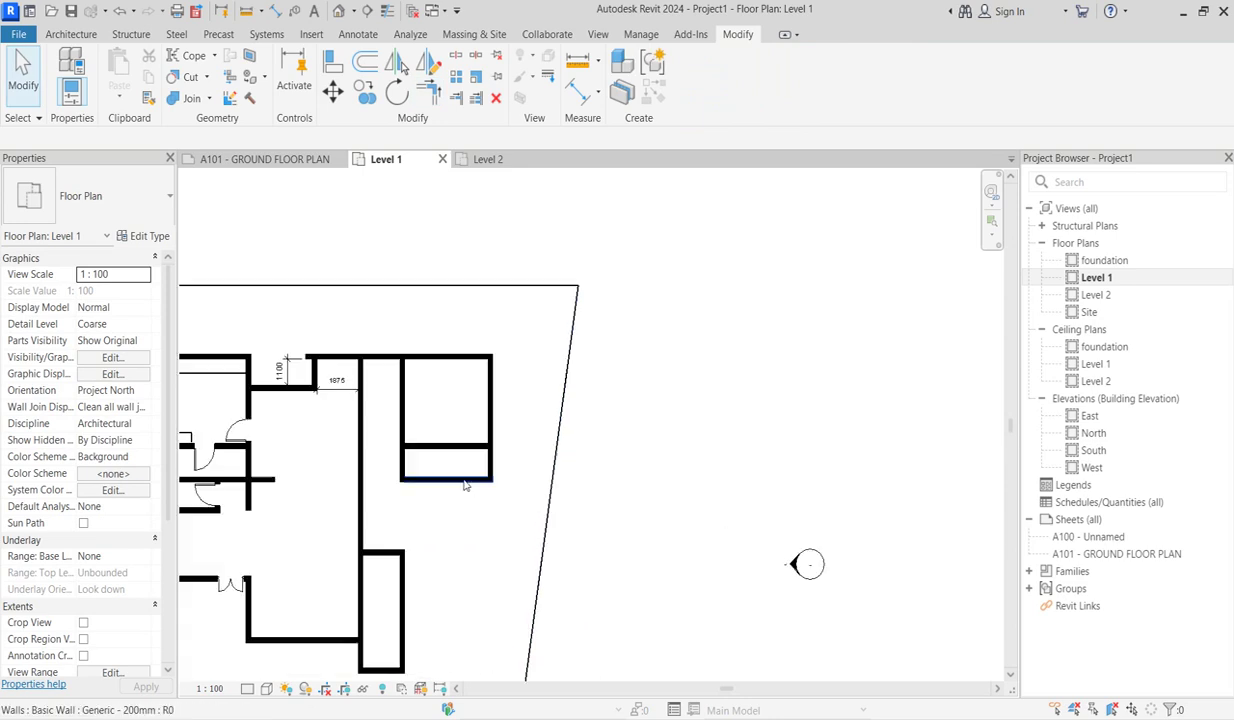
{"action": "left_click", "coordinate": [491, 465]}
{"action": "left_click_drag", "start_coordinate": [491, 465], "coordinate": [491, 613]}
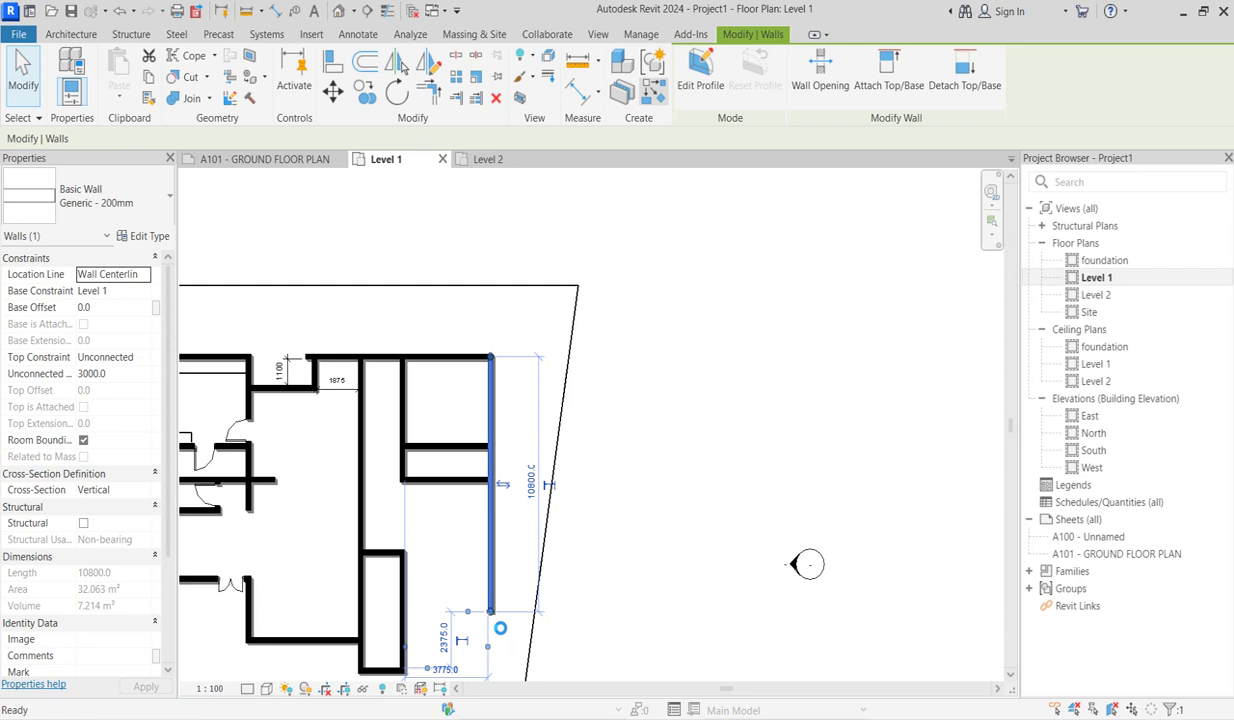
{"action": "key", "text": "w"}
{"action": "key", "text": "a"}
{"action": "left_click", "coordinate": [490, 611]}
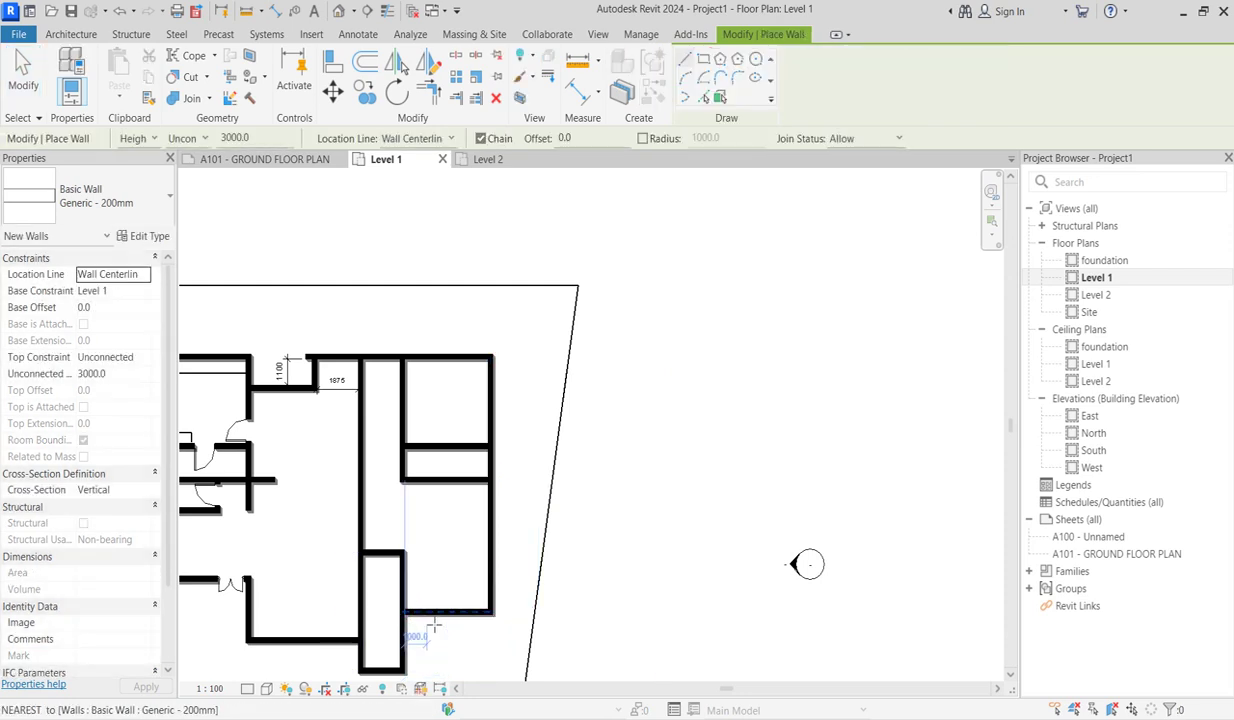
{"action": "key", "text": "Escape"}
{"action": "key", "text": "Escape"}
{"action": "scroll", "coordinate": [476, 512], "scroll_direction": "down", "scroll_amount": 2}
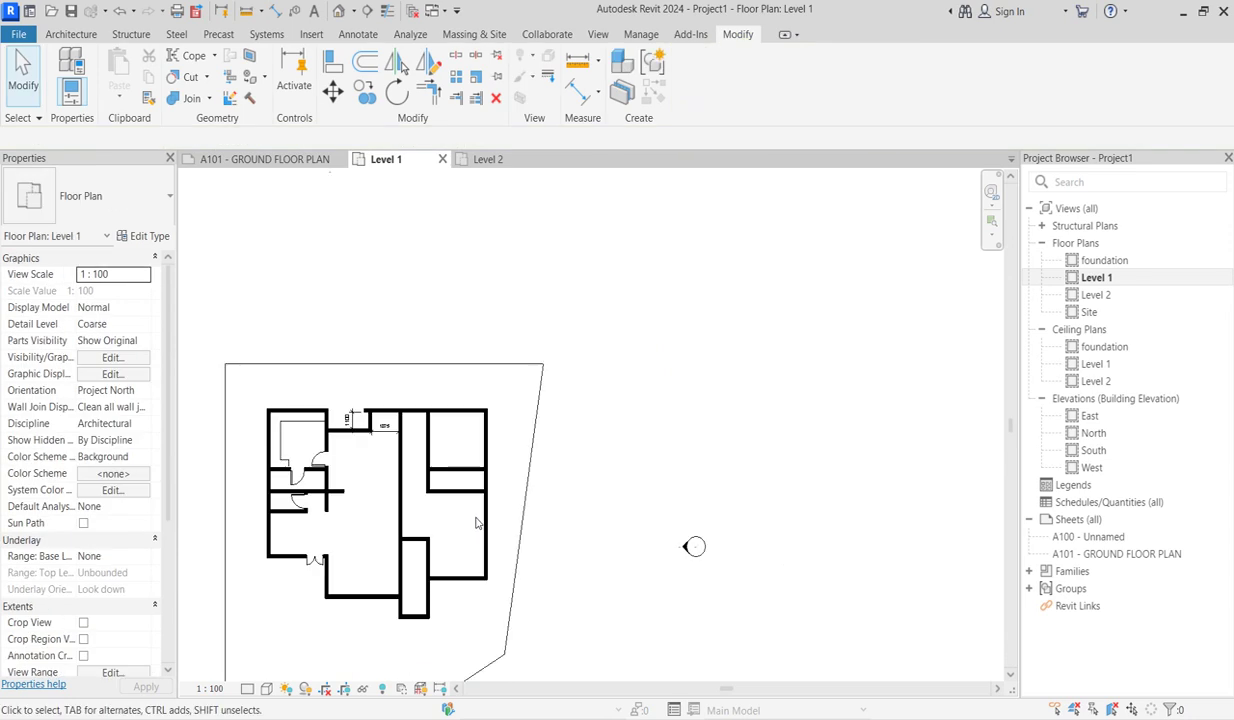
Step: Place another ExtDbl double door in the new bottom wall
{"action": "left_click", "coordinate": [329, 569]}
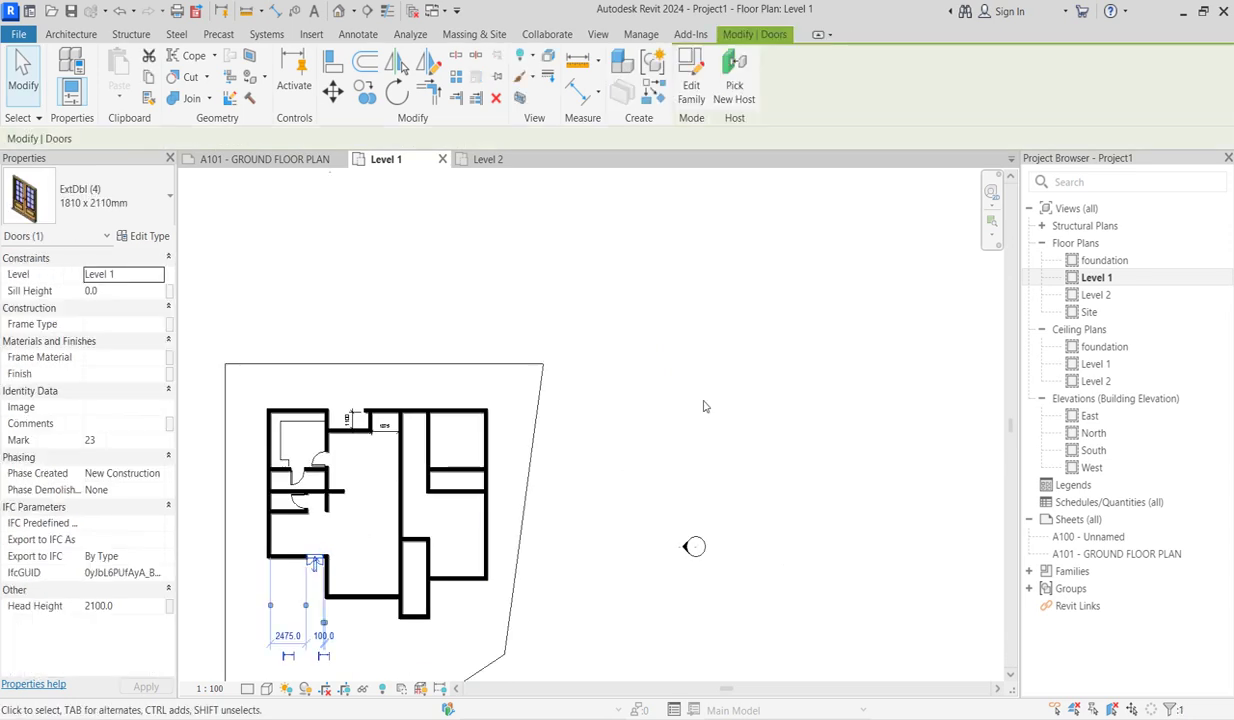
{"action": "left_click", "coordinate": [627, 97]}
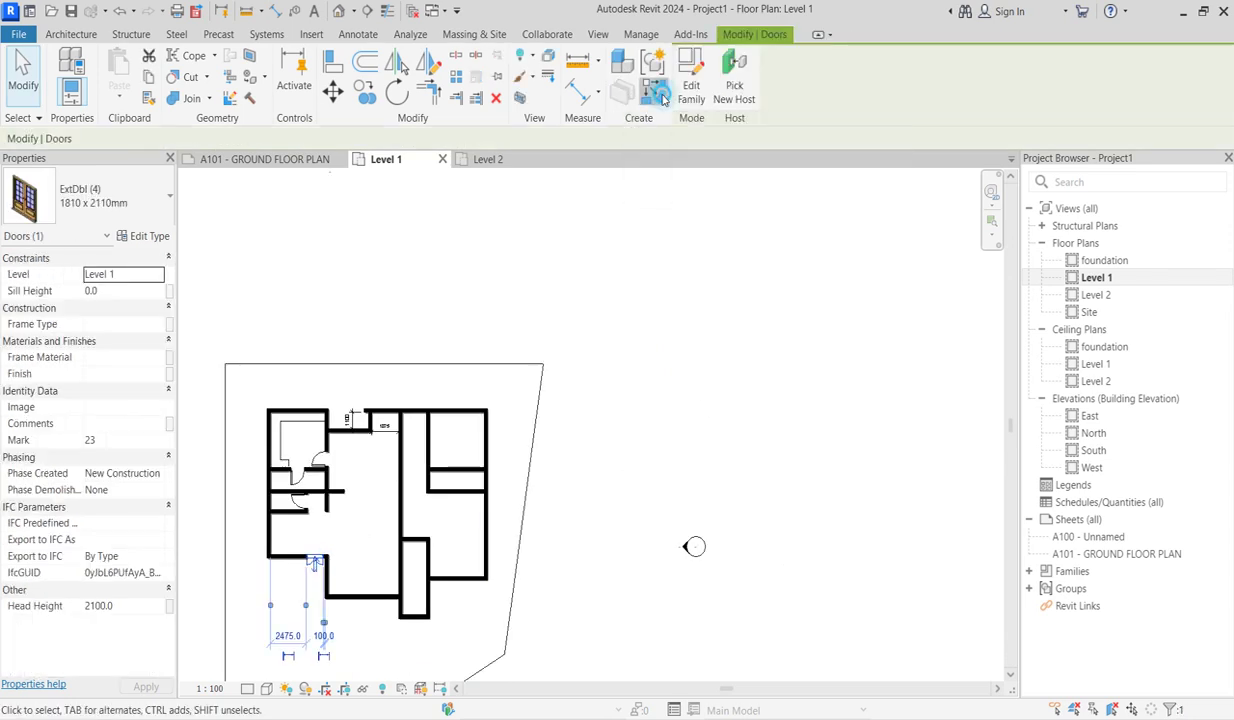
{"action": "scroll", "coordinate": [462, 574], "scroll_direction": "up", "scroll_amount": 3}
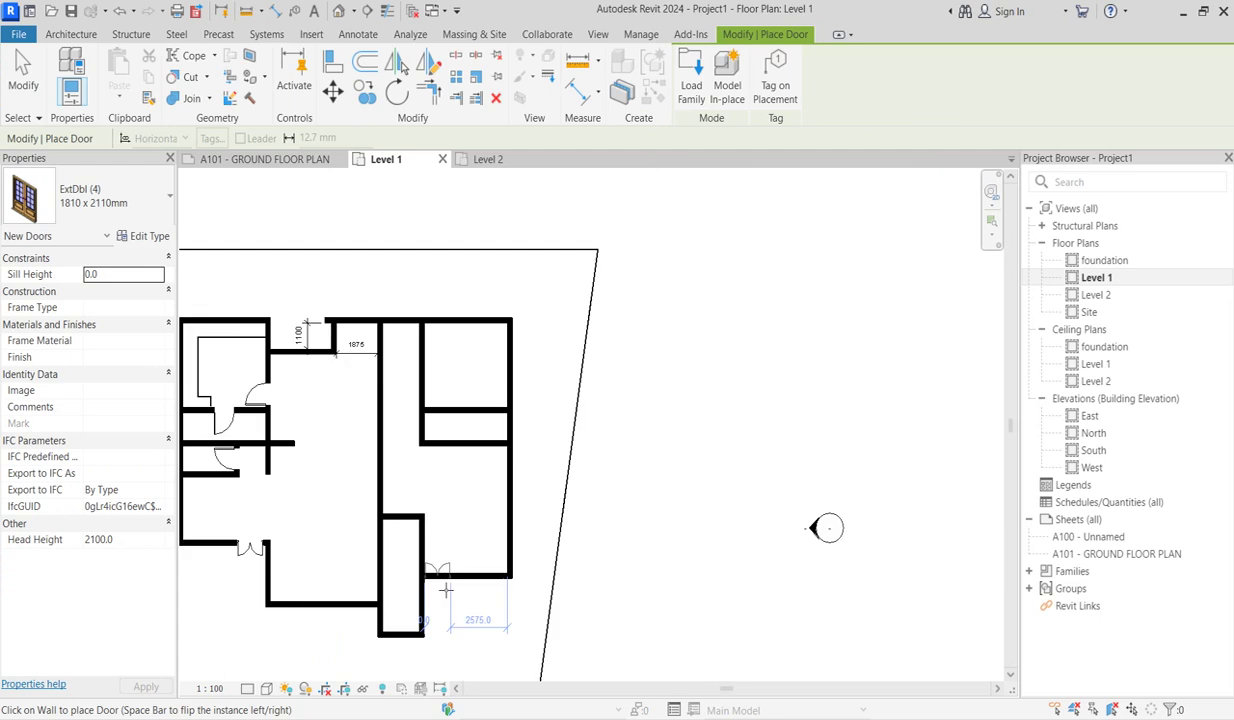
{"action": "left_click", "coordinate": [442, 657]}
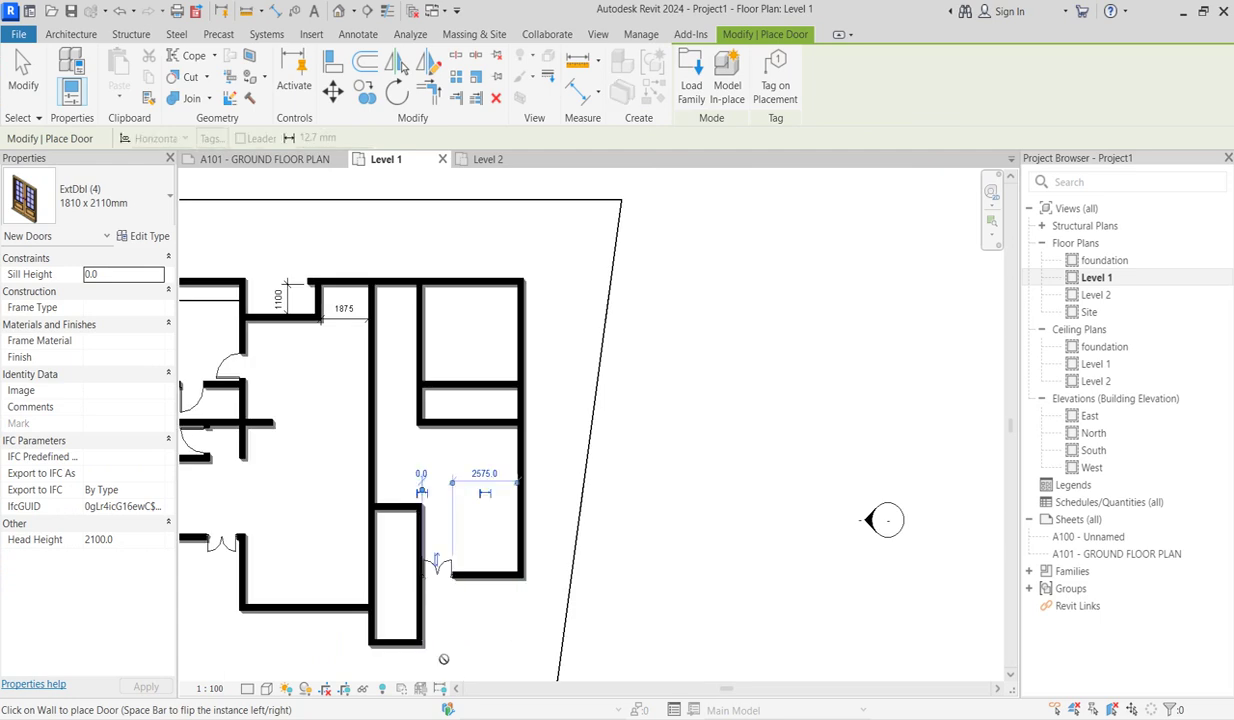
{"action": "key", "text": "Escape"}
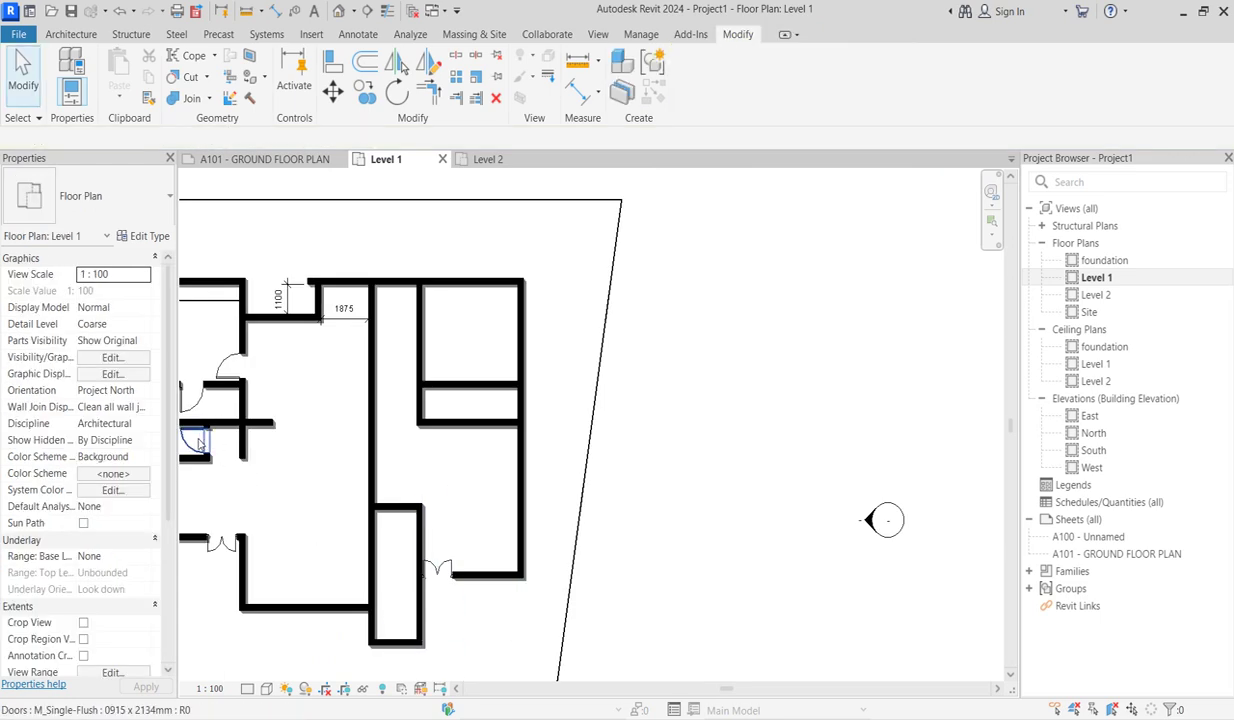
Step: Place another M_Single-Flush 0915 x 2134mm door into the small space below the top-right room
{"action": "left_click", "coordinate": [195, 430]}
{"action": "left_click", "coordinate": [647, 95]}
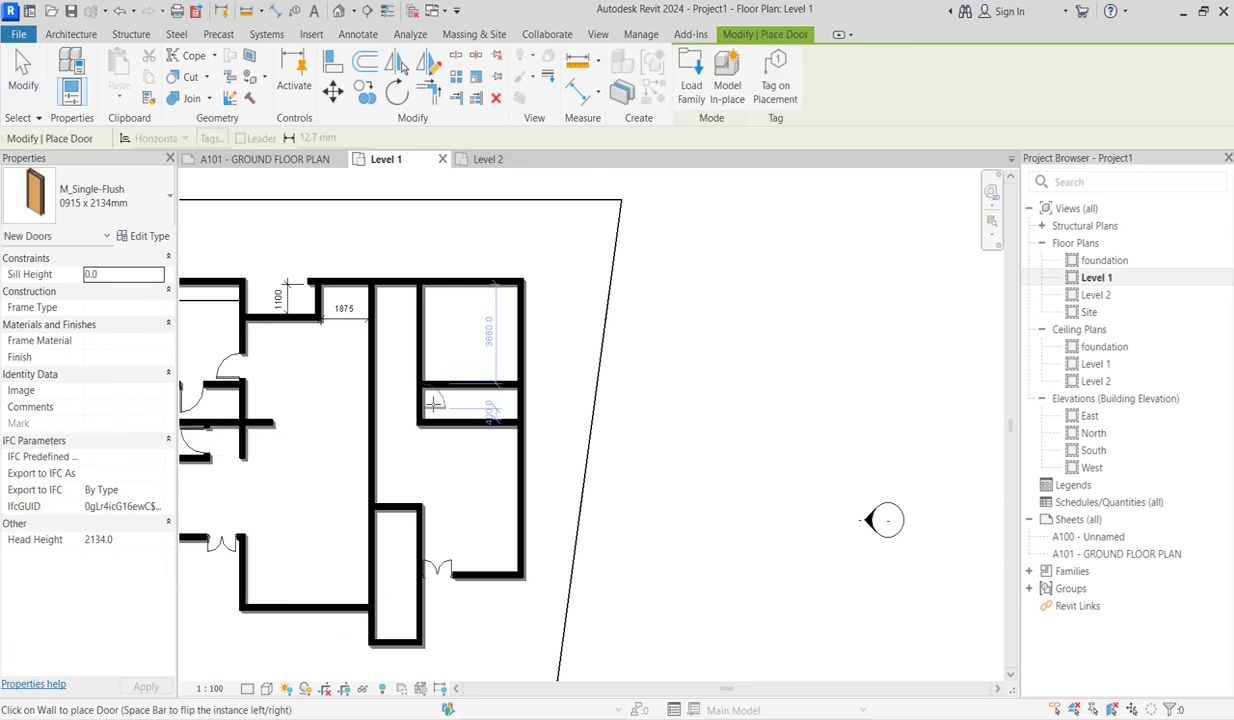
{"action": "scroll", "coordinate": [430, 405], "scroll_direction": "up", "scroll_amount": 4}
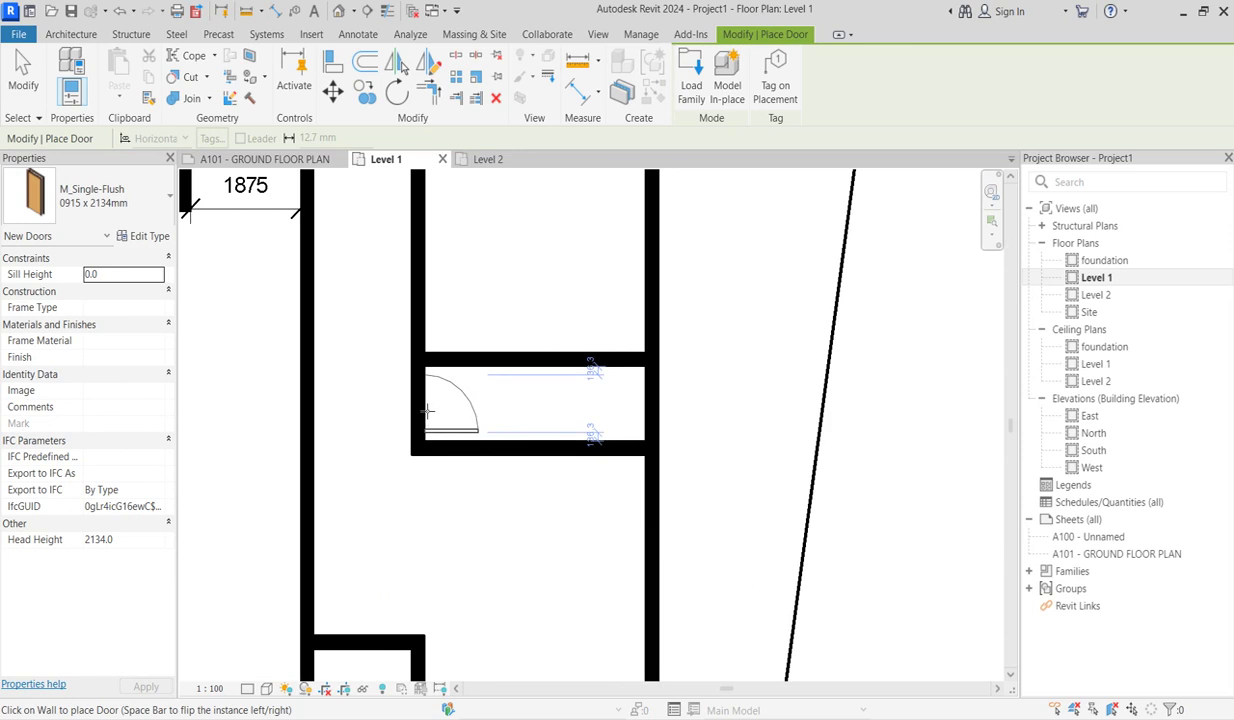
{"action": "left_click", "coordinate": [421, 411]}
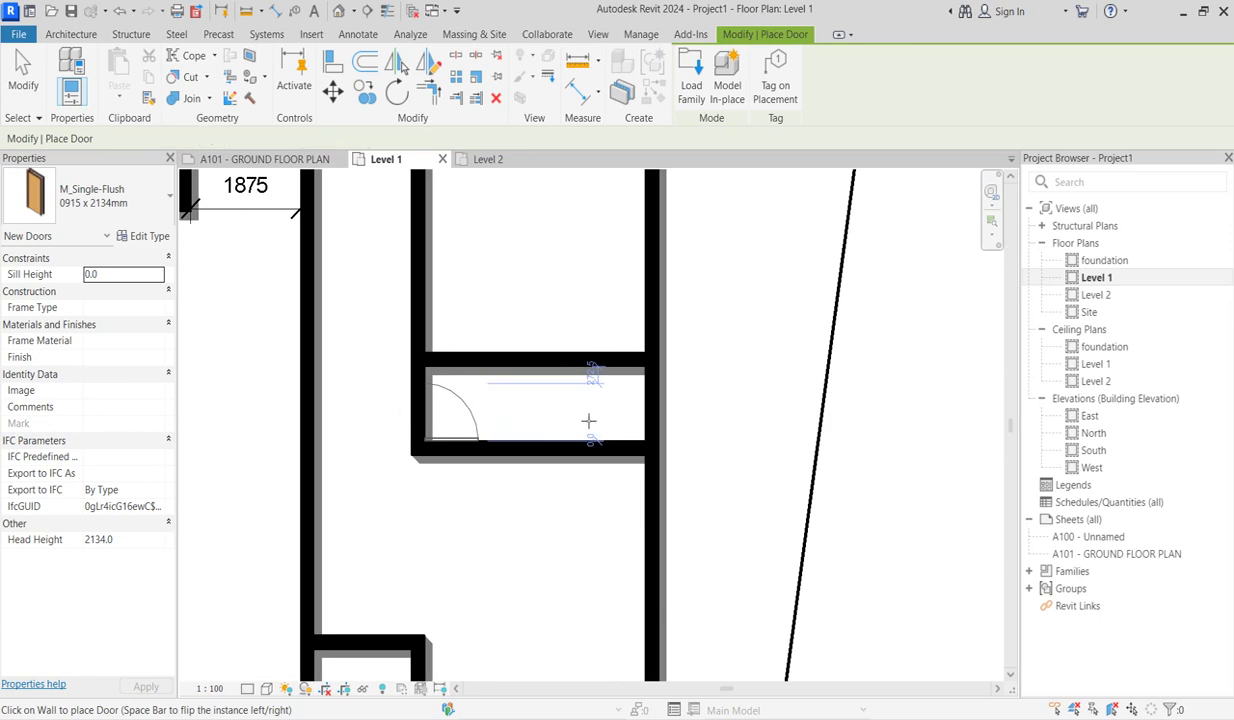
{"action": "scroll", "coordinate": [477, 539], "scroll_direction": "down", "scroll_amount": 5}
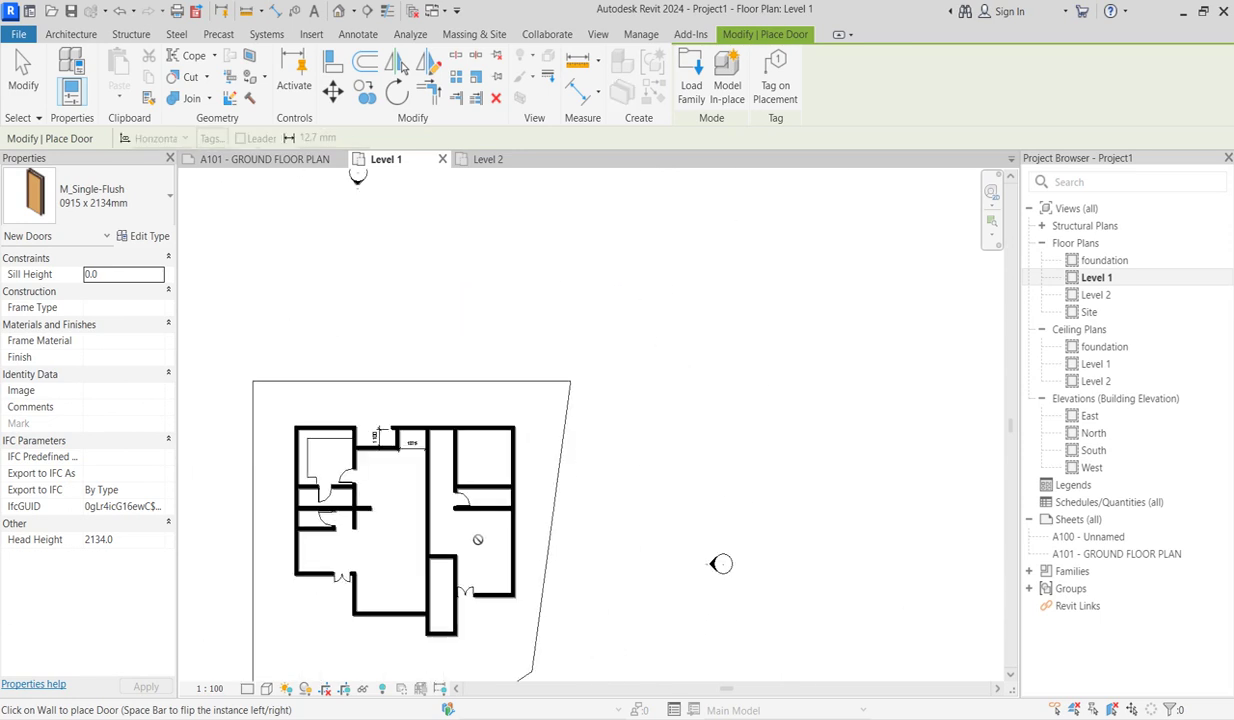
{"action": "key", "text": "Escape"}
{"action": "key", "text": "Escape"}
{"action": "scroll", "coordinate": [449, 614], "scroll_direction": "up", "scroll_amount": 1}
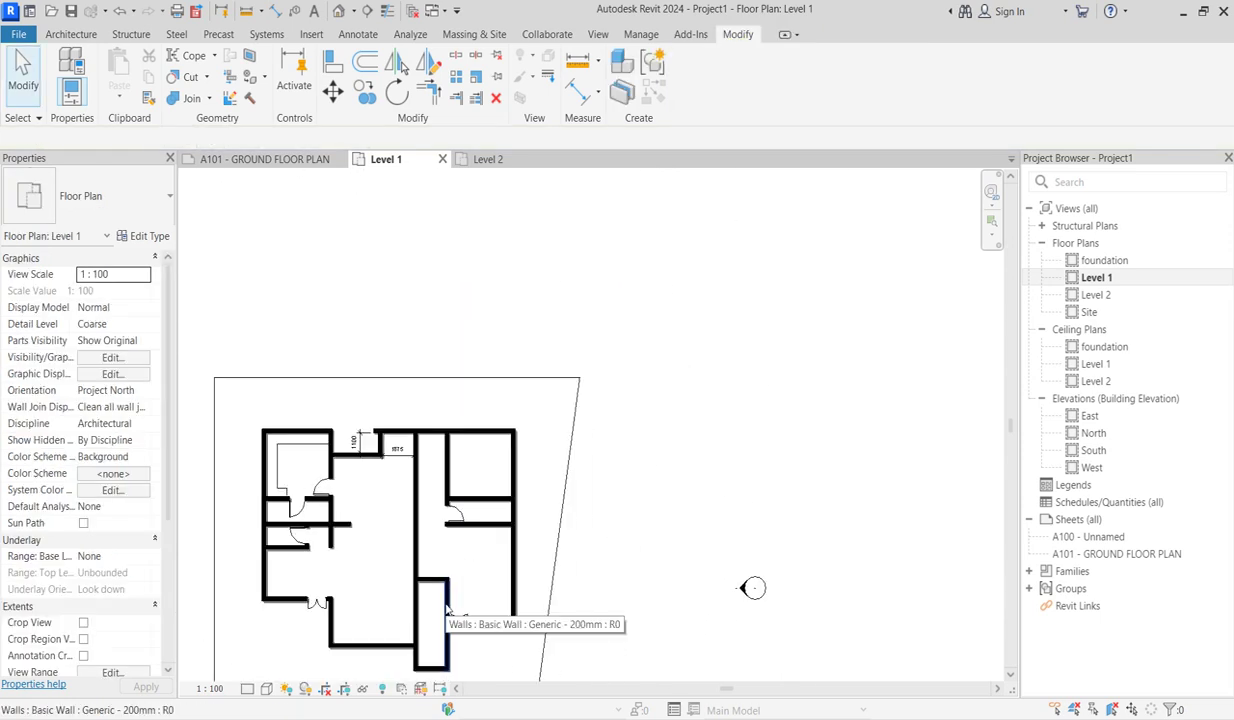
{"action": "scroll", "coordinate": [457, 460], "scroll_direction": "up", "scroll_amount": 1}
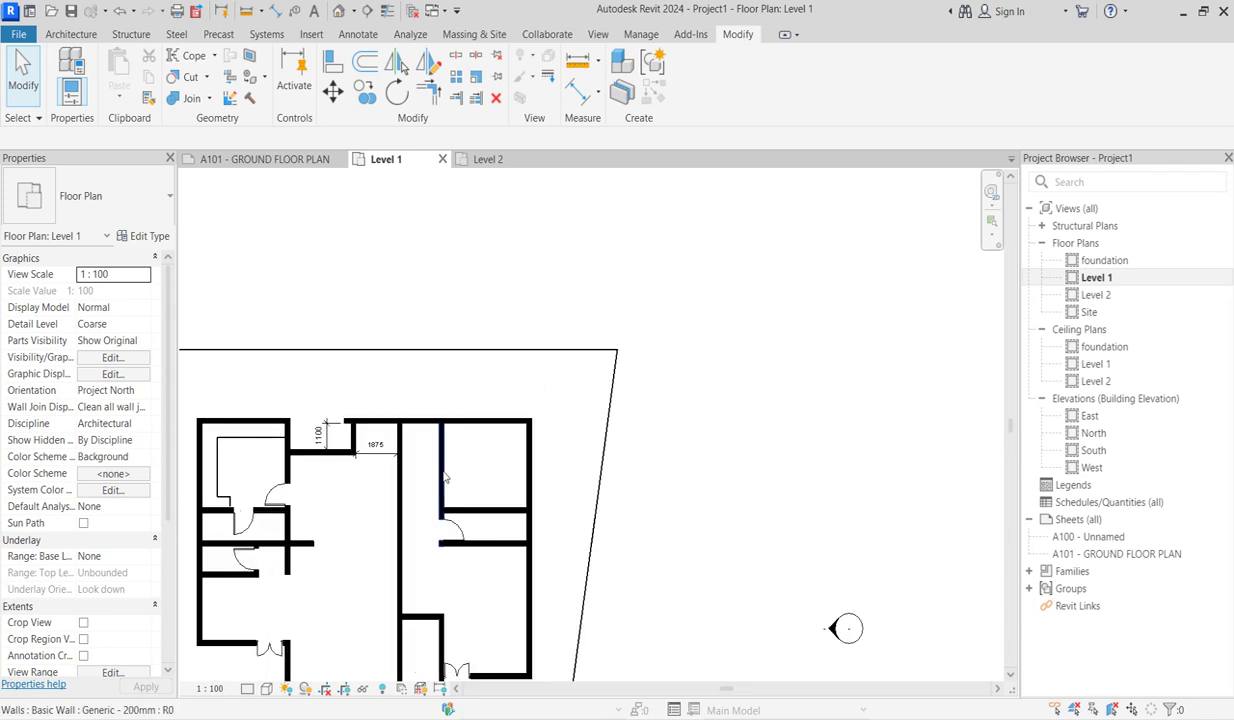
{"action": "left_click", "coordinate": [440, 470]}
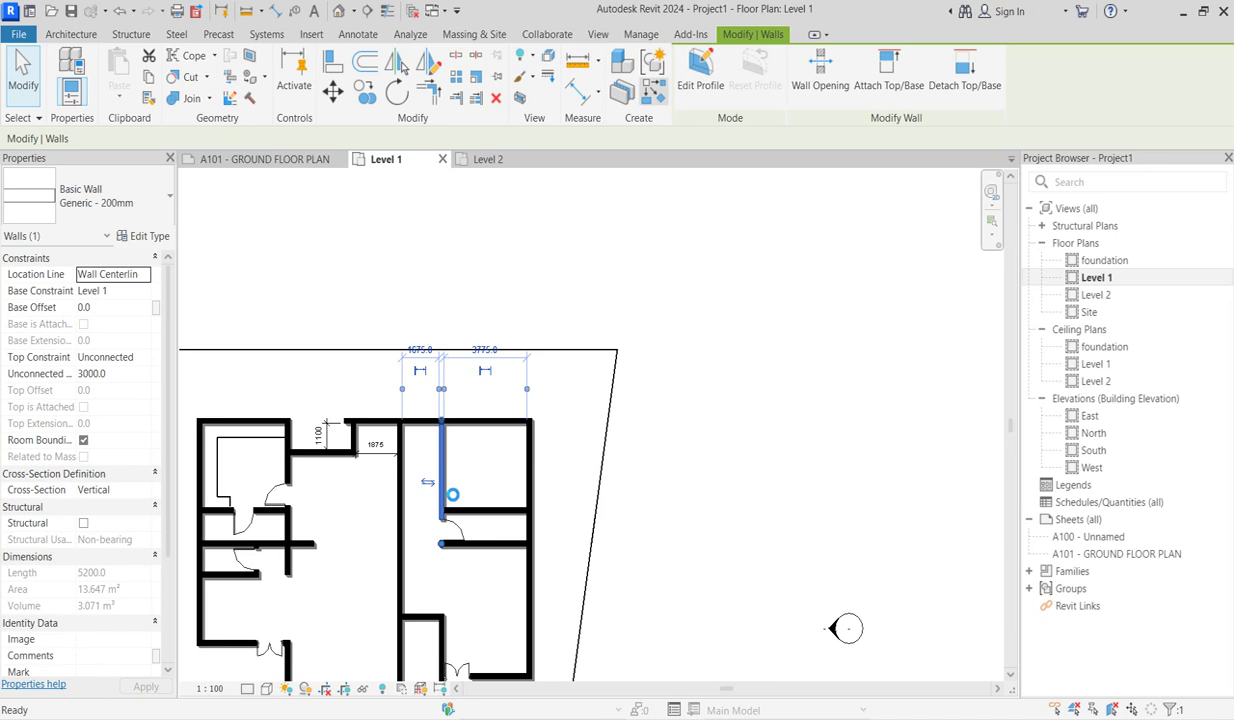
Step: Draw a short partition wall from the corridor wall's midpoint to the neighbouring wall
{"action": "key", "text": "w"}
{"action": "key", "text": "a"}
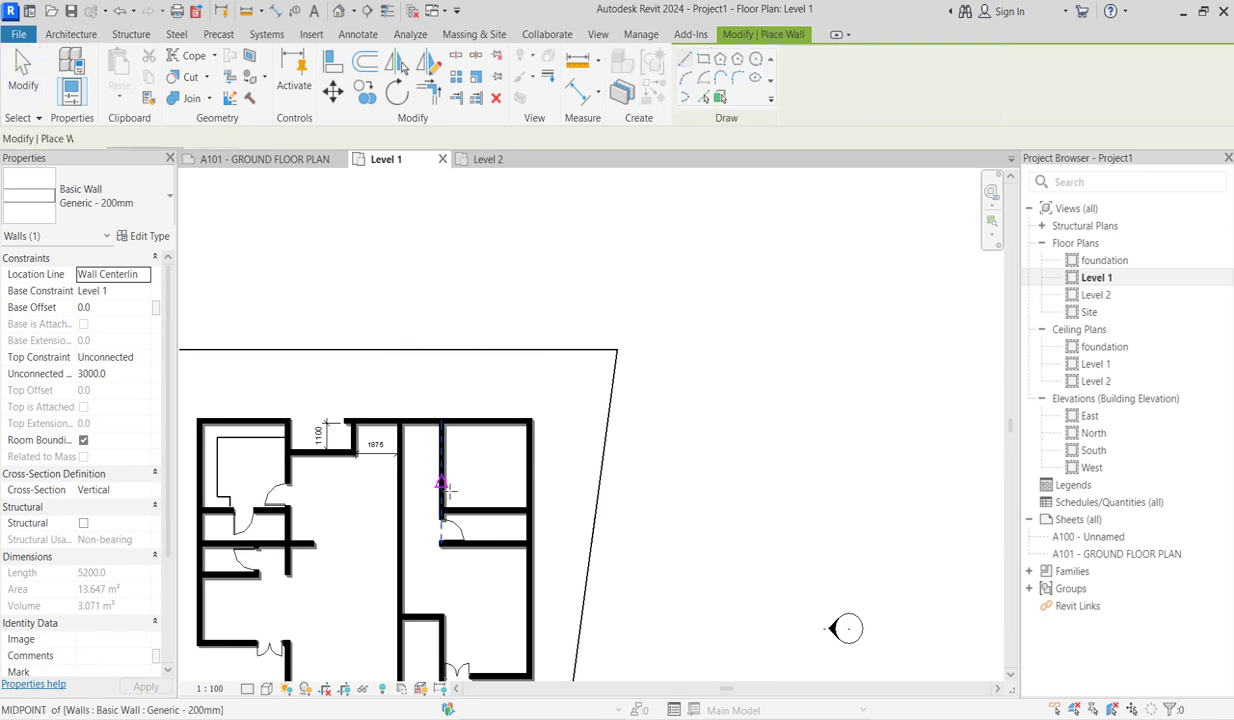
{"action": "left_click", "coordinate": [441, 485]}
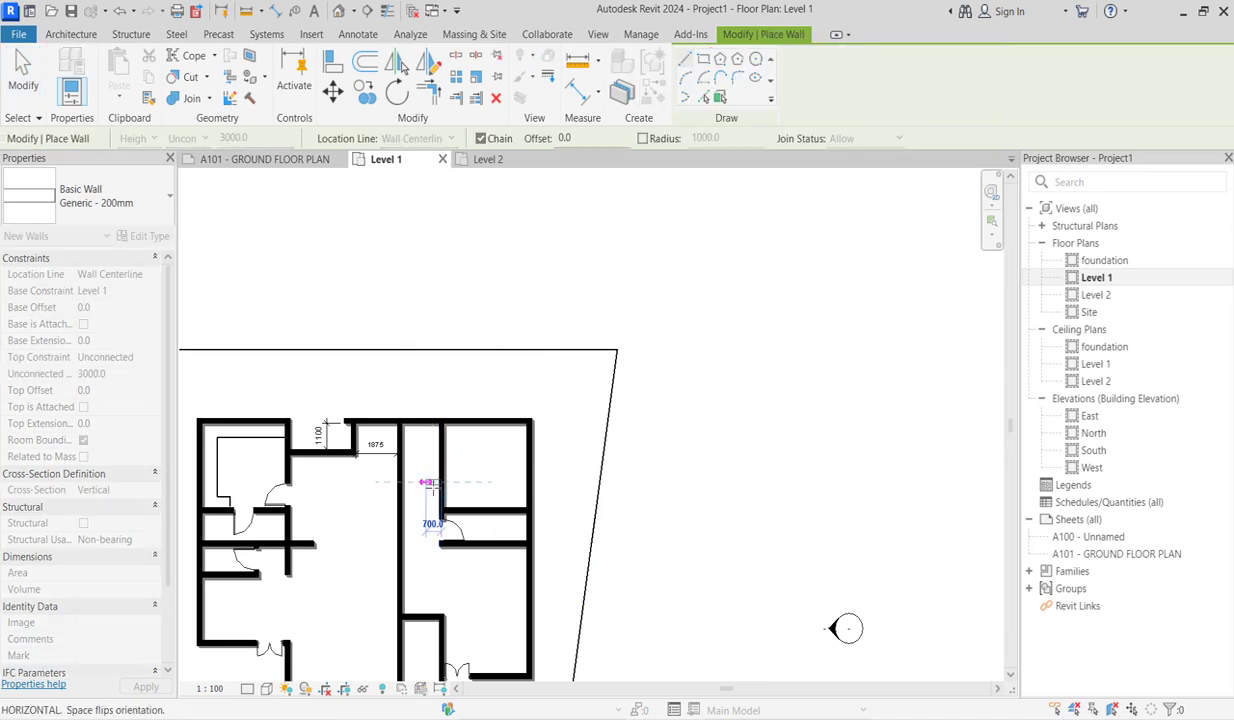
{"action": "left_click", "coordinate": [400, 482]}
{"action": "key", "text": "Escape"}
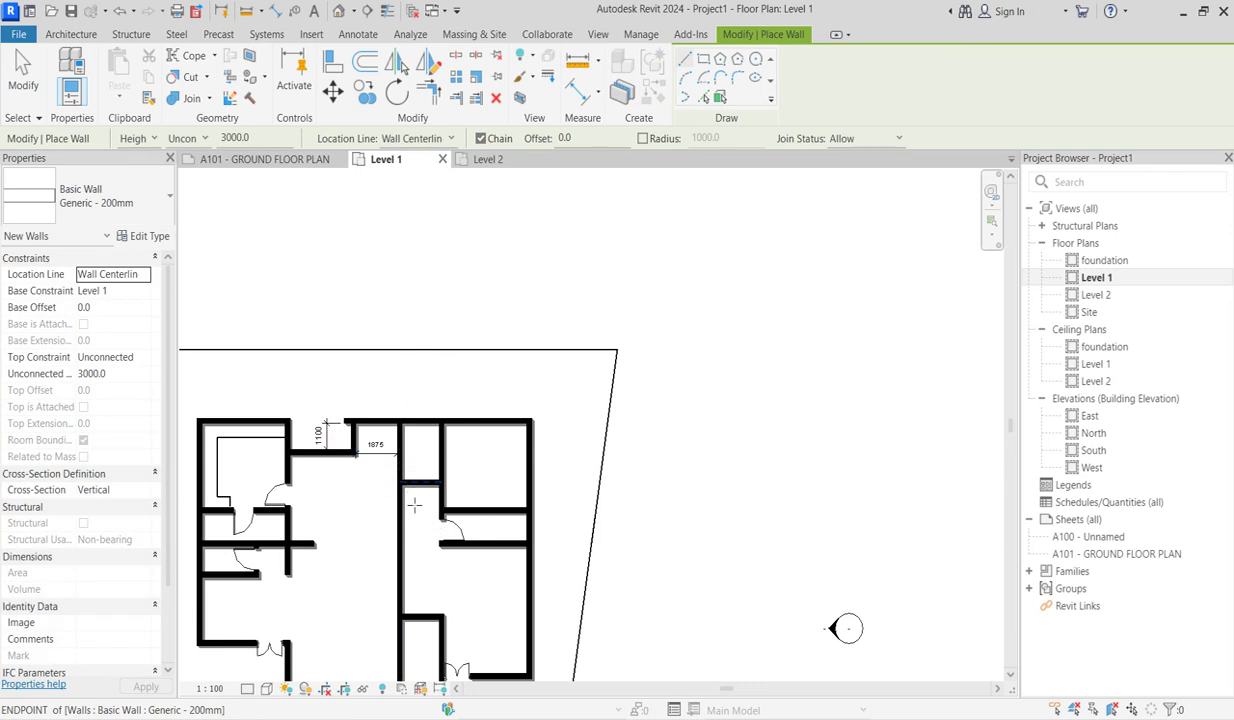
{"action": "key", "text": "Escape"}
Step: Place an M_Single-Flush 0915 x 2134mm door in the top-right room's left wall
{"action": "left_click", "coordinate": [452, 533]}
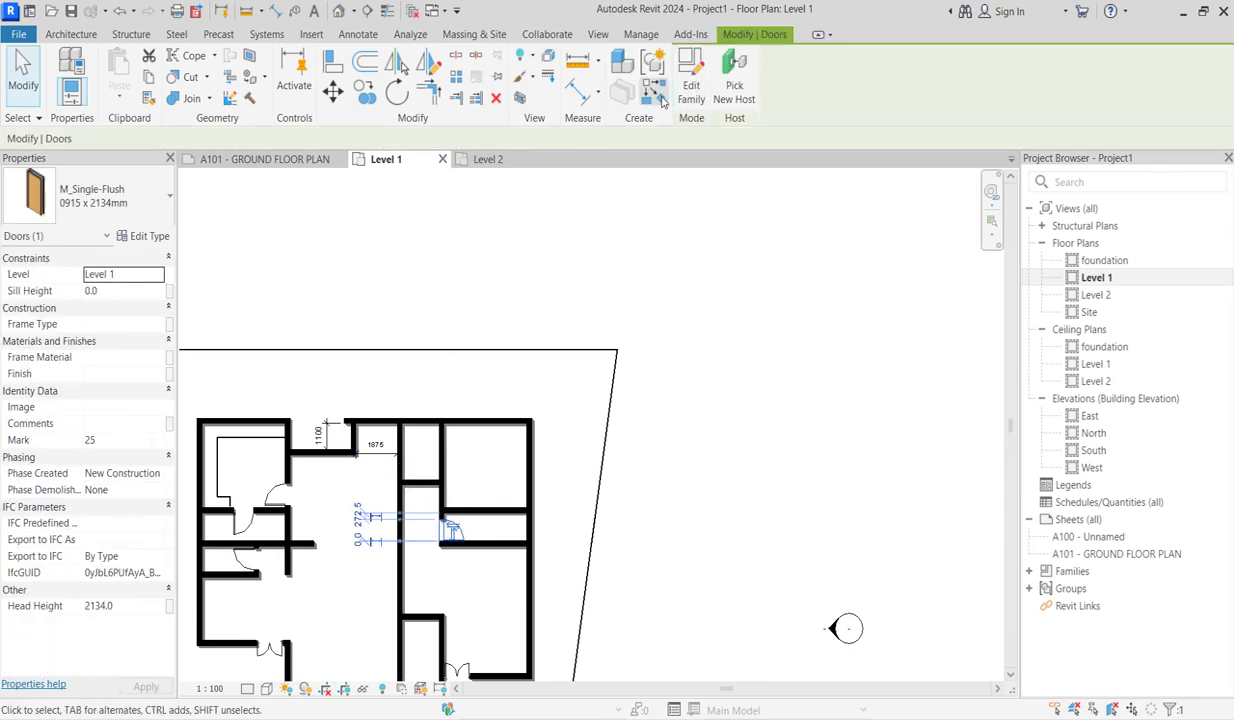
{"action": "key", "text": "c"}
{"action": "key", "text": "s"}
{"action": "scroll", "coordinate": [450, 528], "scroll_direction": "up", "scroll_amount": 5}
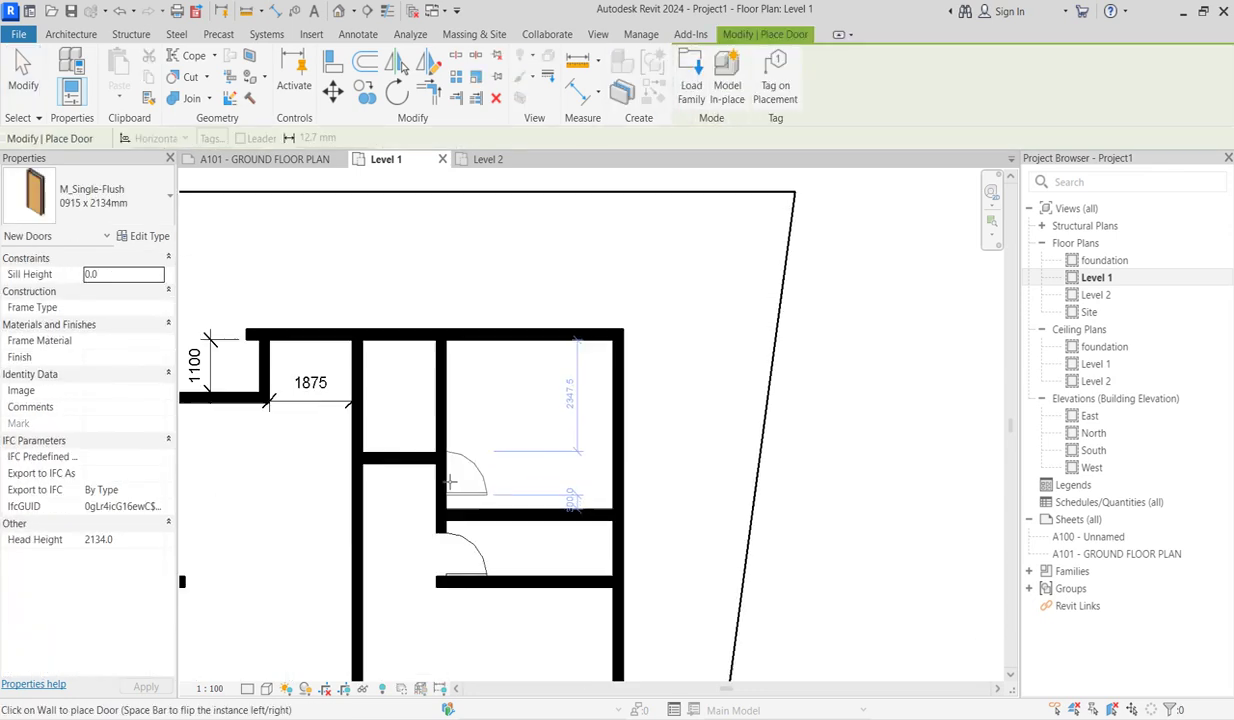
{"action": "left_click", "coordinate": [447, 500]}
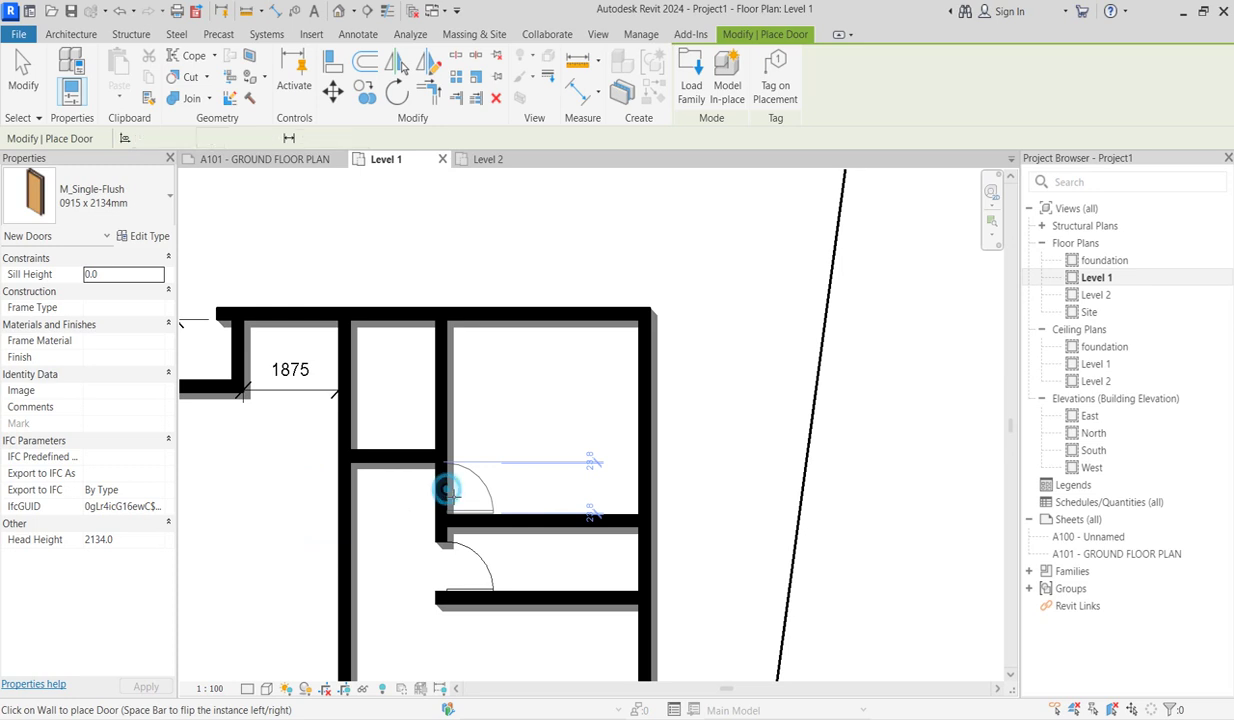
{"action": "scroll", "coordinate": [575, 453], "scroll_direction": "down", "scroll_amount": 5}
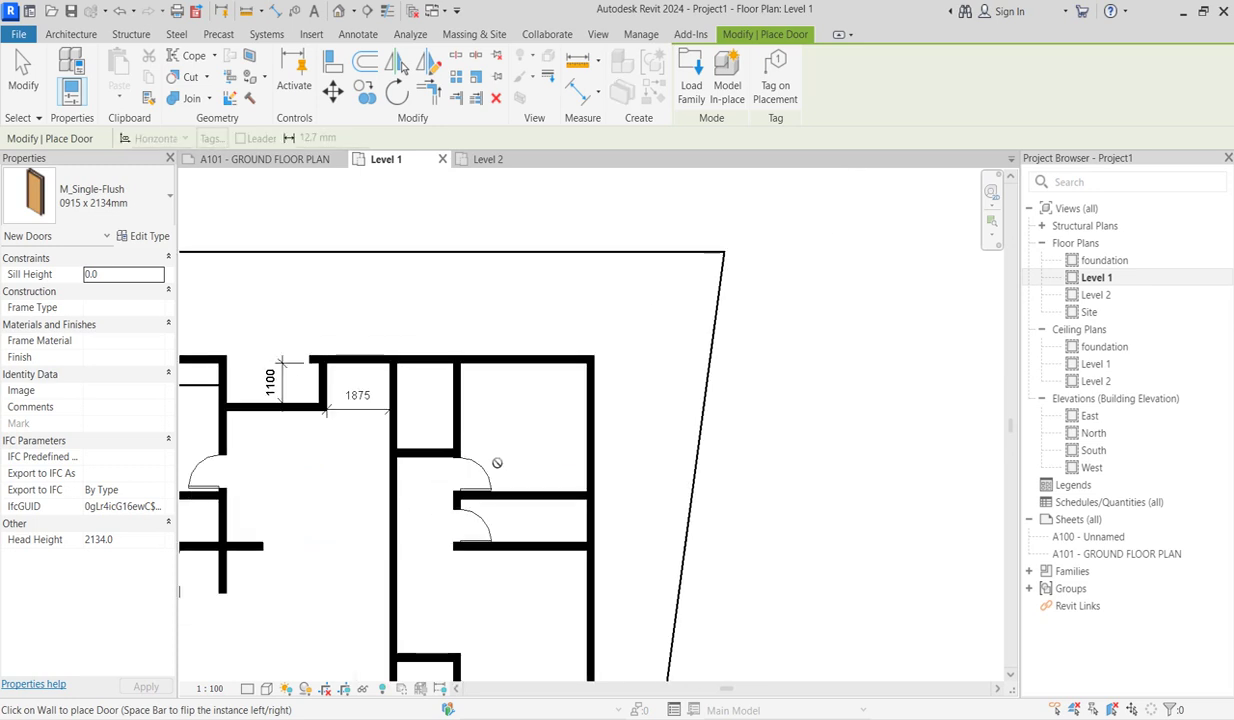
{"action": "key", "text": "Escape"}
{"action": "key", "text": "Escape"}
{"action": "scroll", "coordinate": [445, 595], "scroll_direction": "up", "scroll_amount": 2}
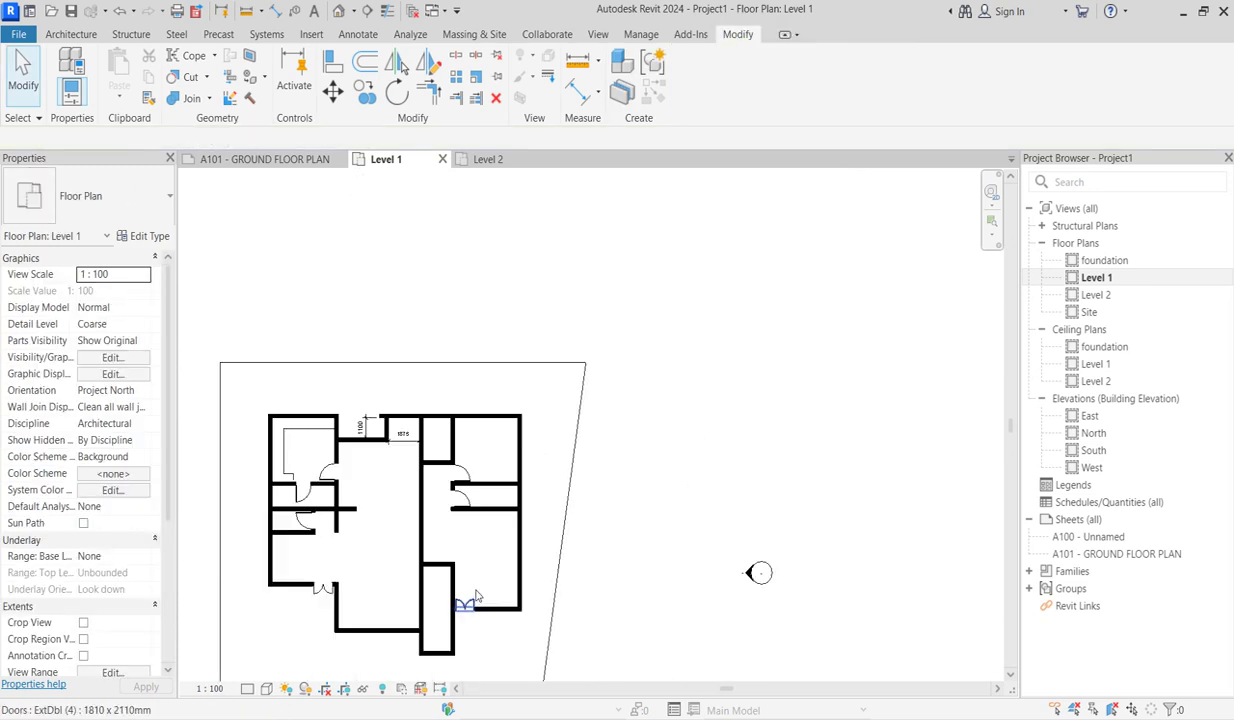
{"action": "scroll", "coordinate": [445, 595], "scroll_direction": "down", "scroll_amount": 3}
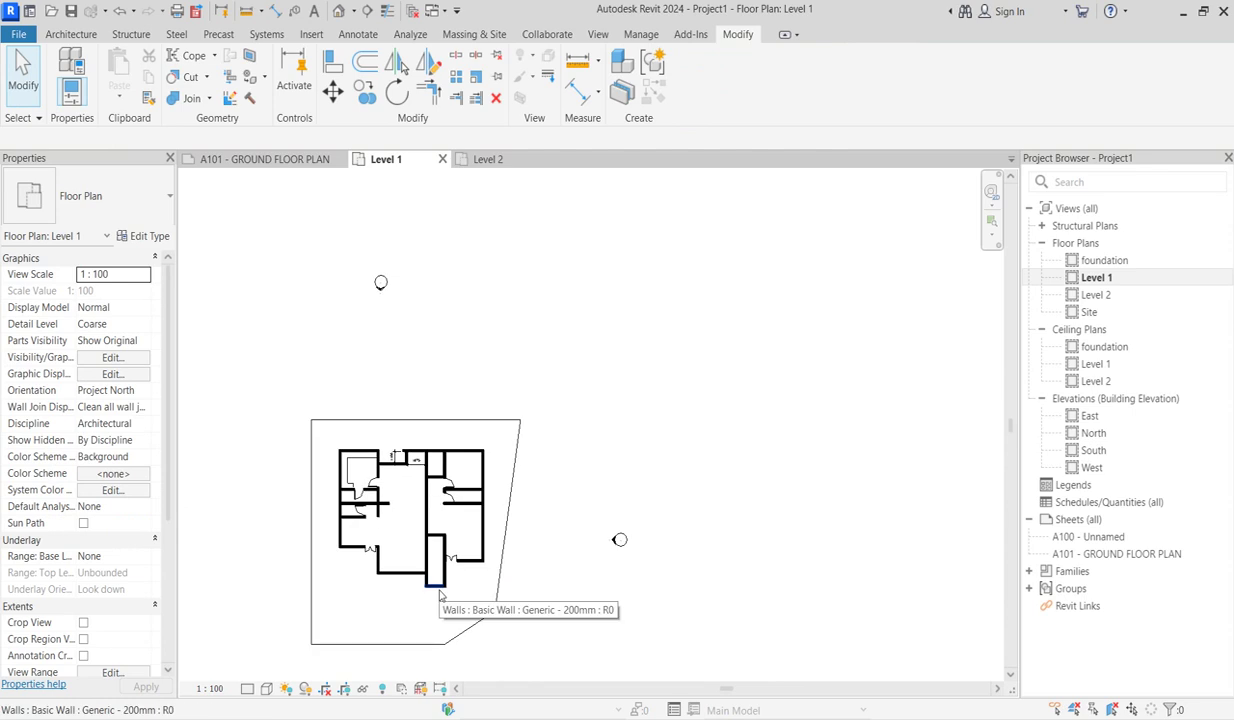
{"action": "left_click", "coordinate": [77, 35]}
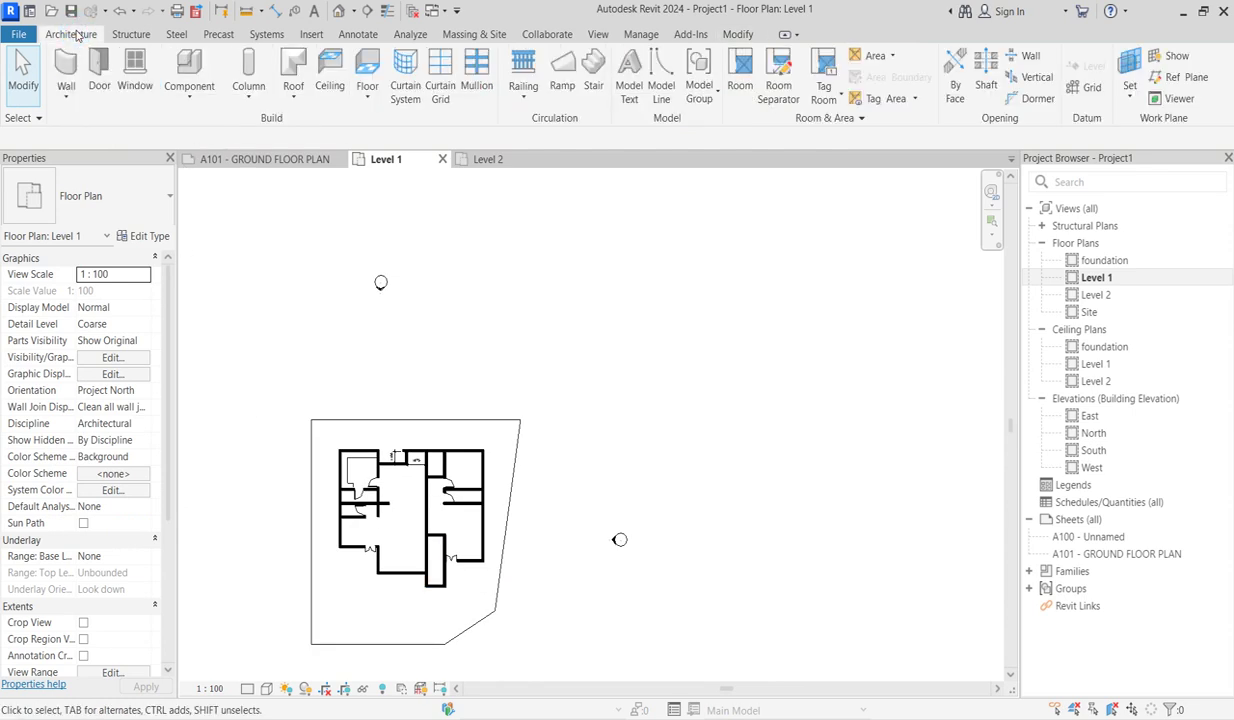
Step: Start an architectural floor and pick the left, top-left and right exterior walls as boundary
{"action": "left_click", "coordinate": [368, 96]}
{"action": "left_click", "coordinate": [407, 127]}
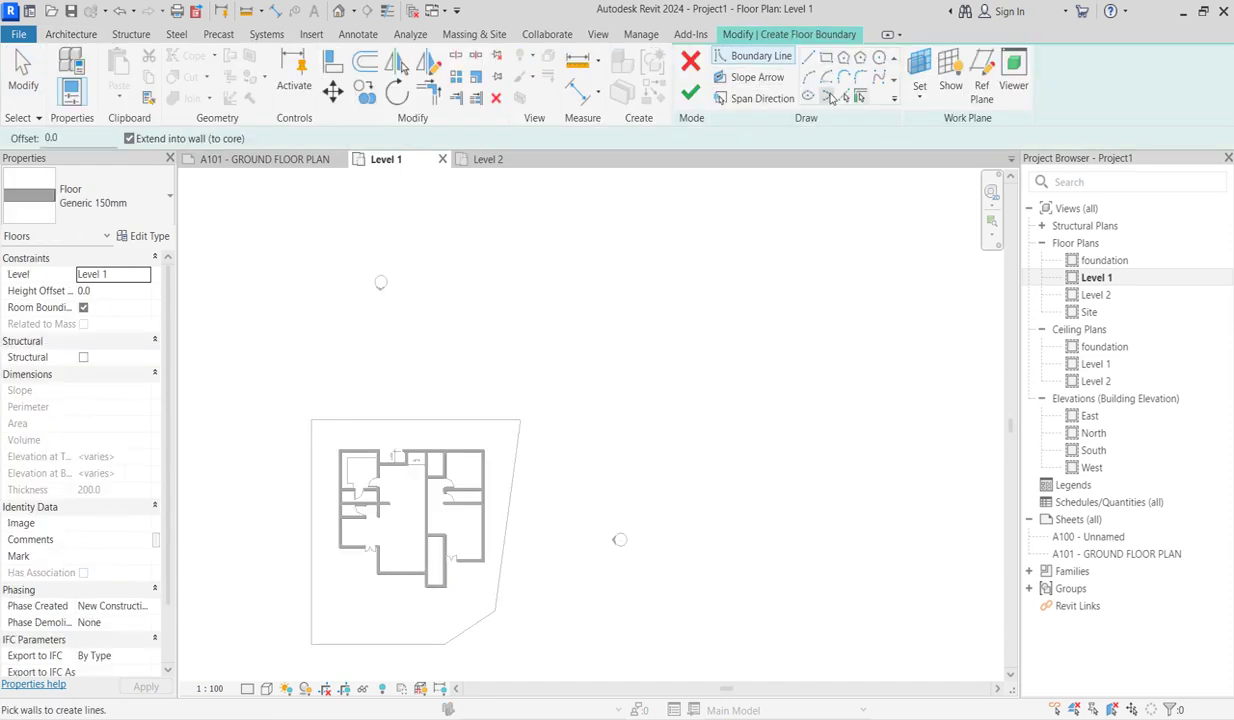
{"action": "left_click", "coordinate": [841, 96]}
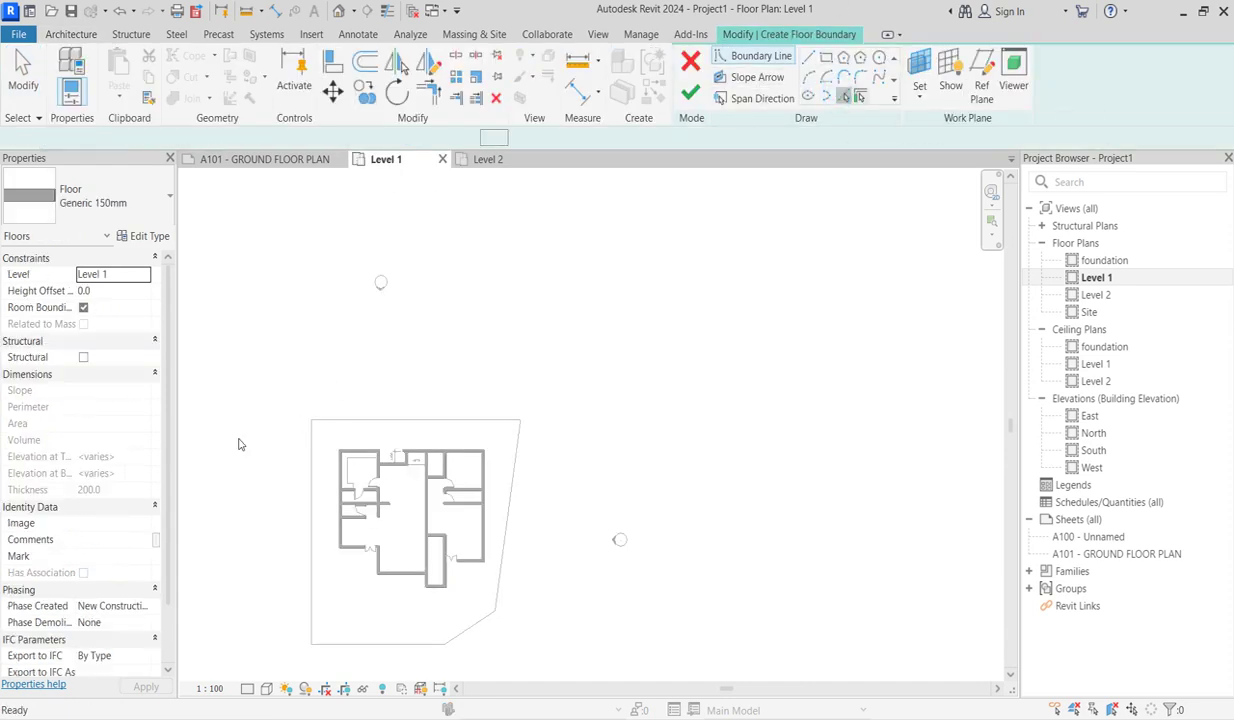
{"action": "left_click", "coordinate": [340, 475]}
{"action": "left_click", "coordinate": [377, 449]}
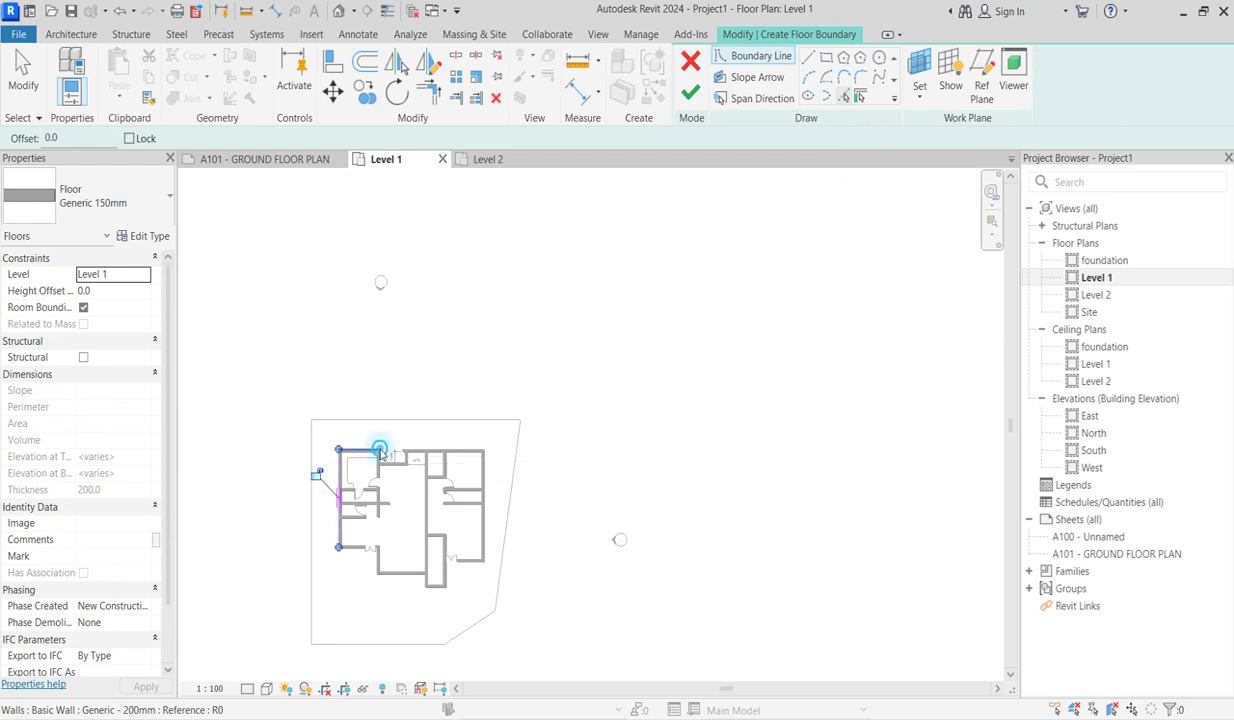
{"action": "left_click", "coordinate": [490, 544]}
Step: Add the bottom-right, inner, long, bottom and short lower-left walls, then switch to Line sketching
{"action": "scroll", "coordinate": [475, 565], "scroll_direction": "up", "scroll_amount": 3}
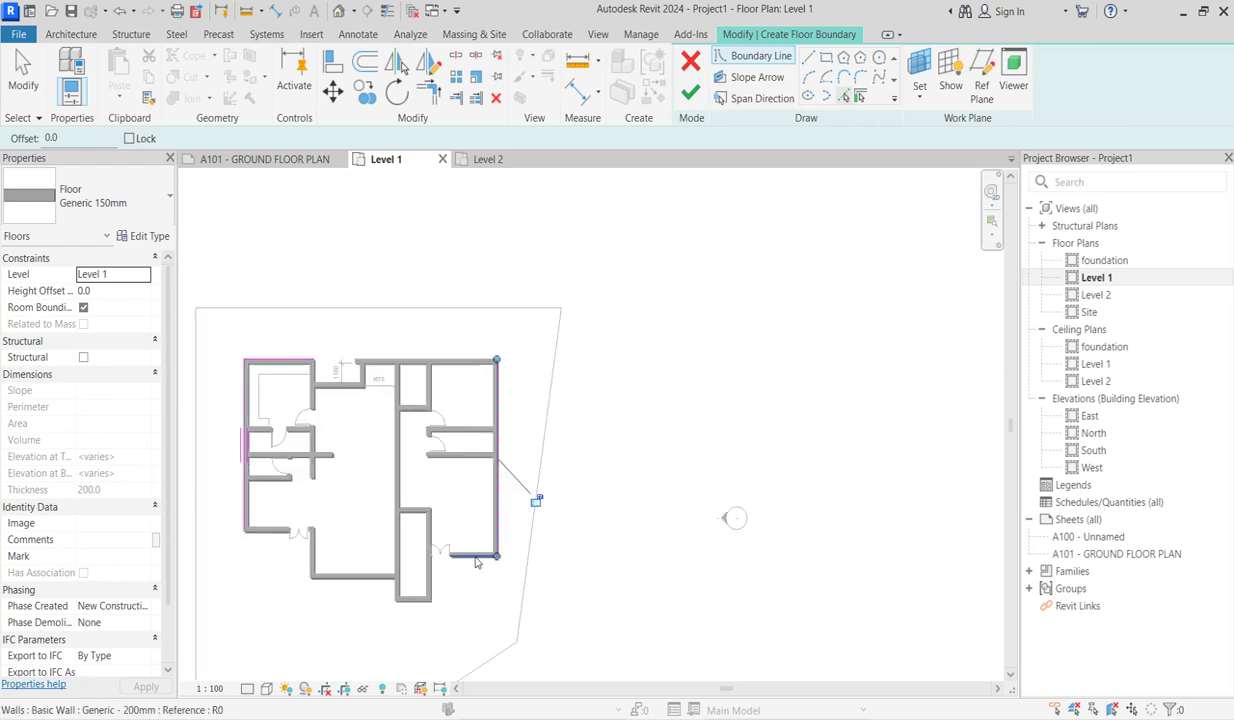
{"action": "left_click", "coordinate": [470, 563]}
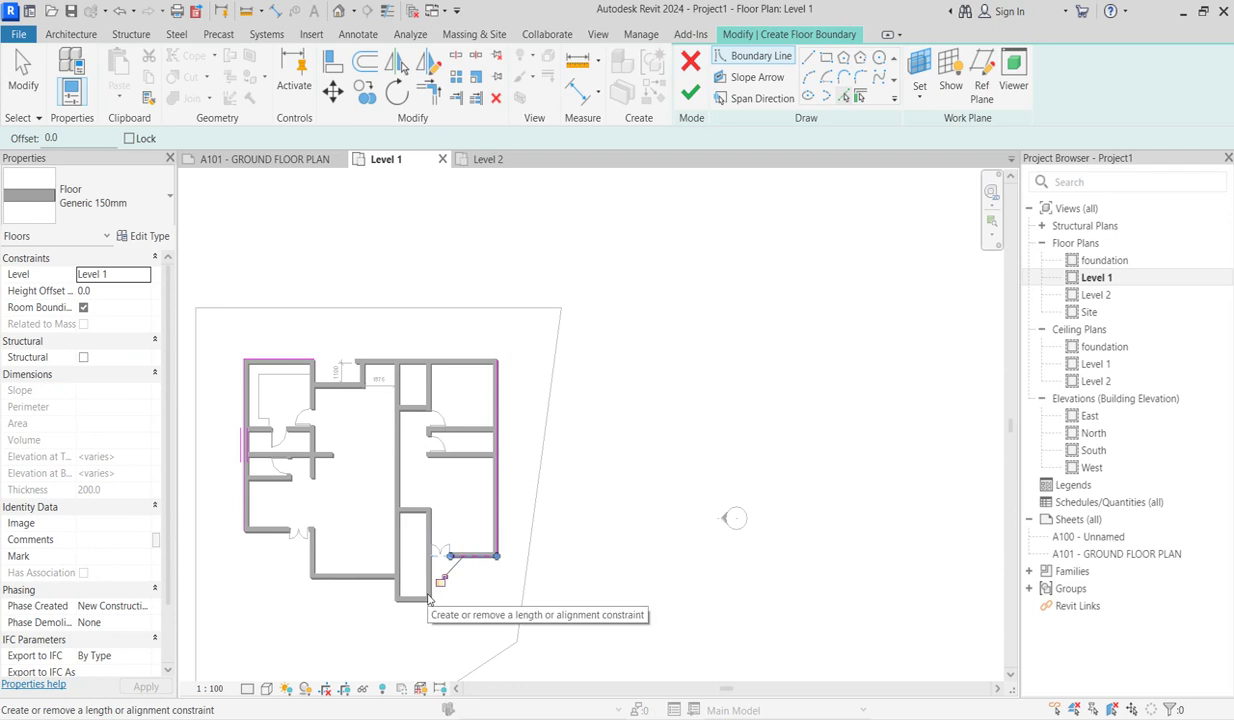
{"action": "scroll", "coordinate": [441, 578], "scroll_direction": "up", "scroll_amount": 3}
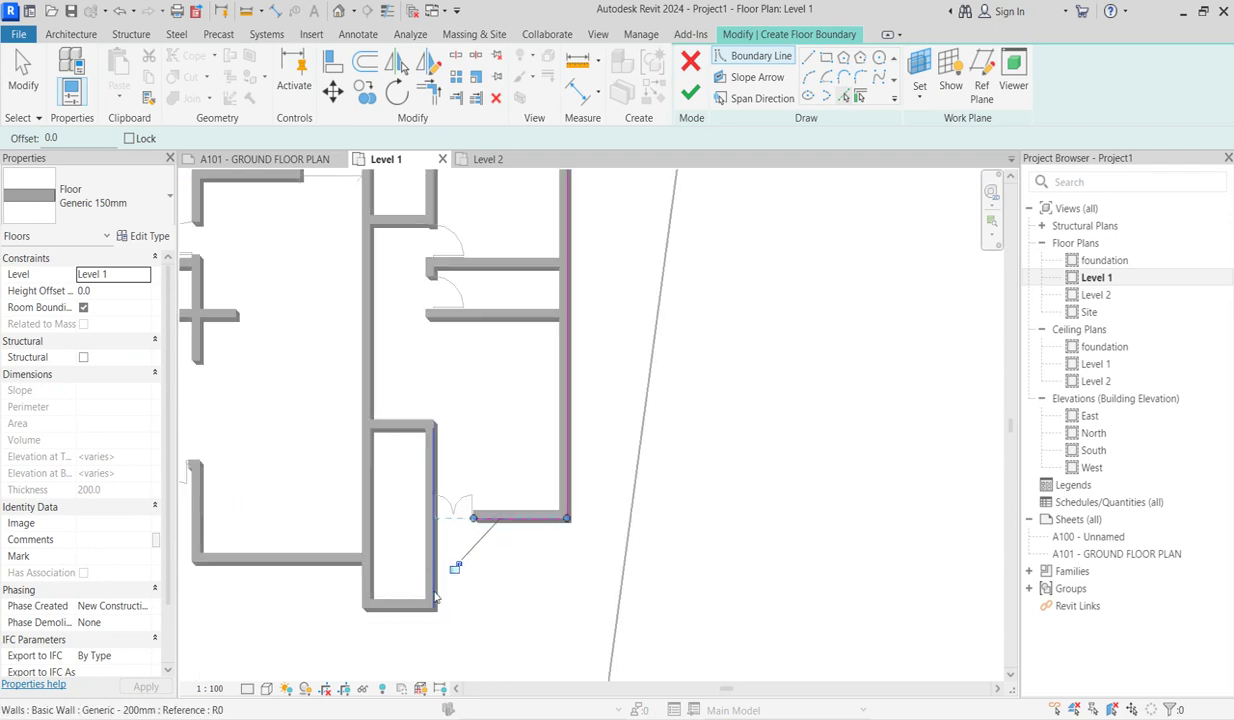
{"action": "left_click", "coordinate": [436, 595]}
{"action": "left_click", "coordinate": [365, 608]}
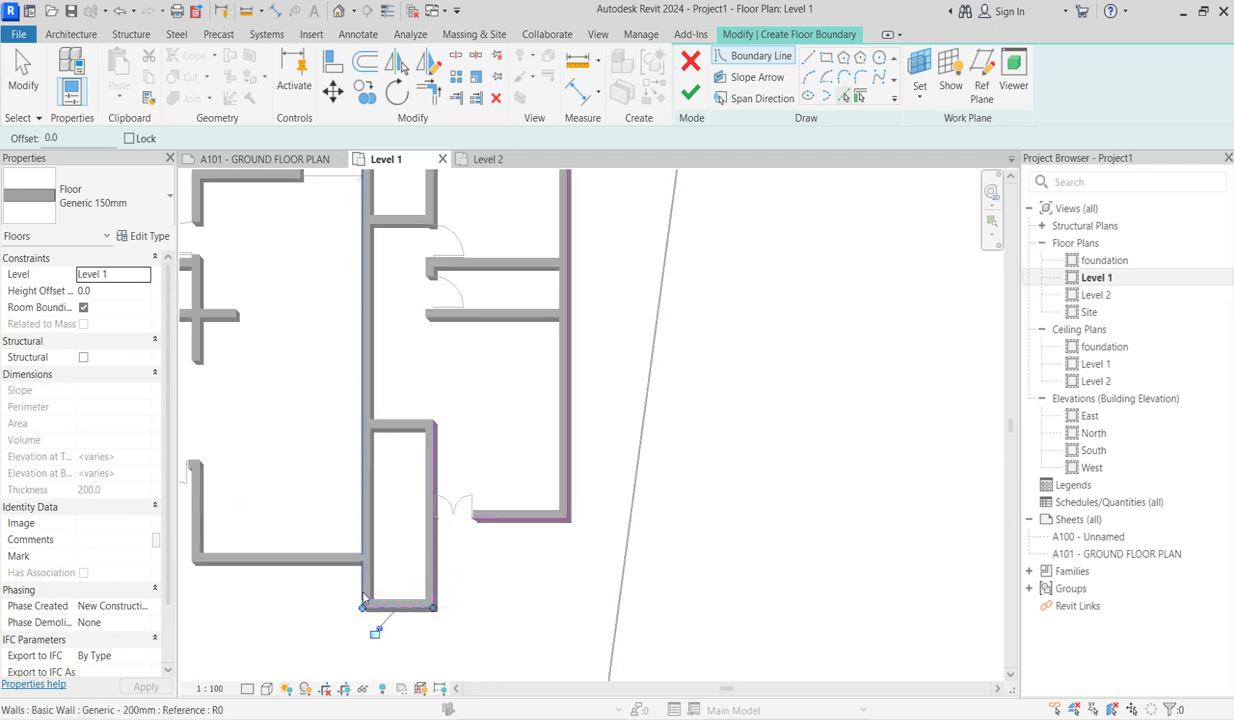
{"action": "left_click", "coordinate": [335, 559]}
{"action": "scroll", "coordinate": [340, 566], "scroll_direction": "down", "scroll_amount": 3}
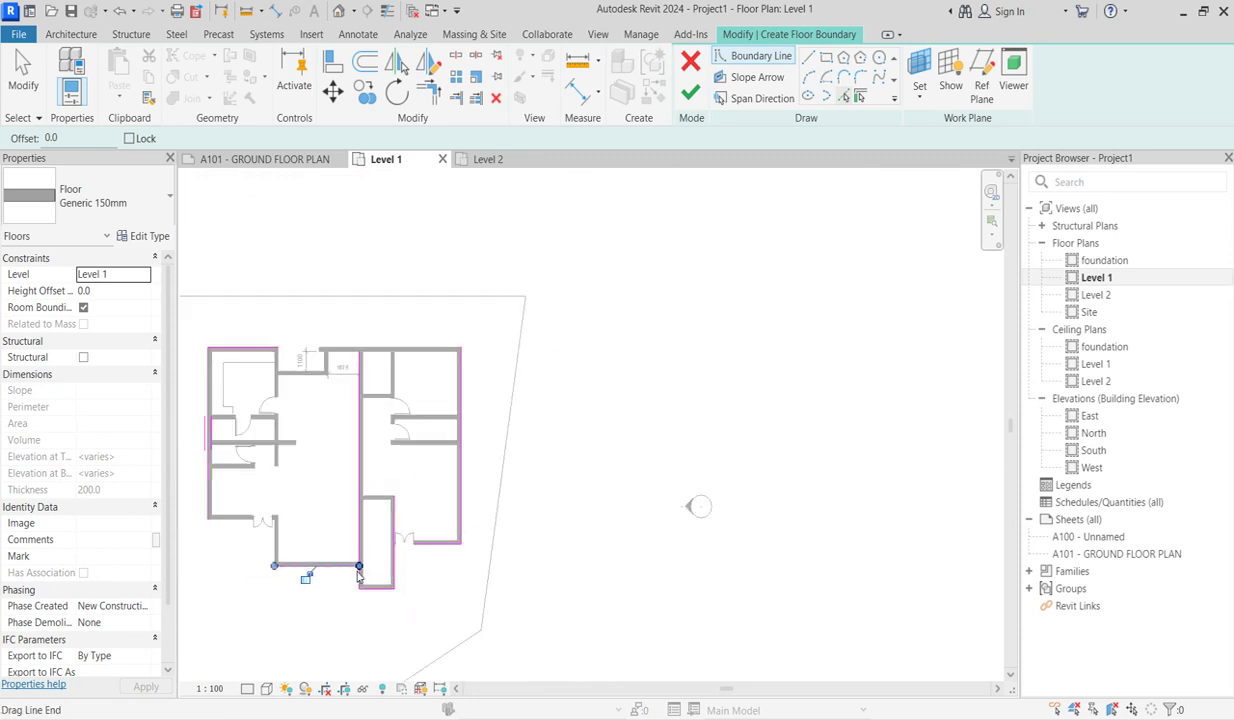
{"action": "left_click", "coordinate": [222, 525]}
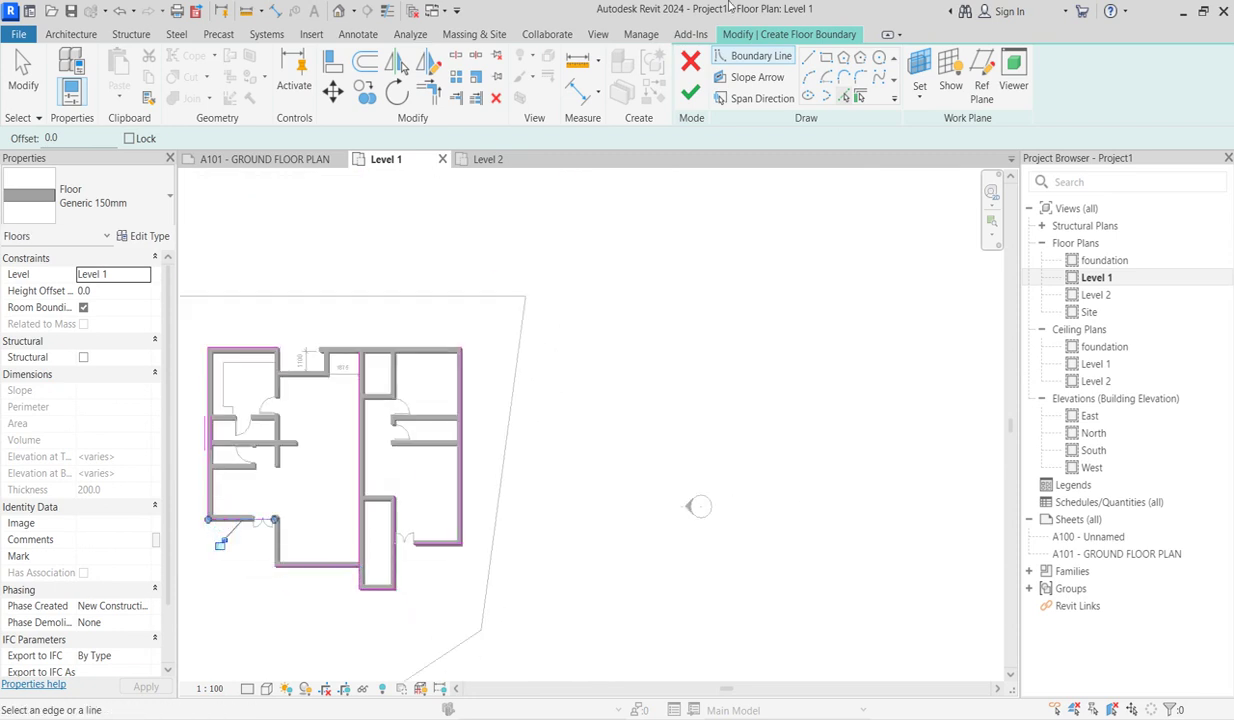
{"action": "left_click", "coordinate": [808, 57]}
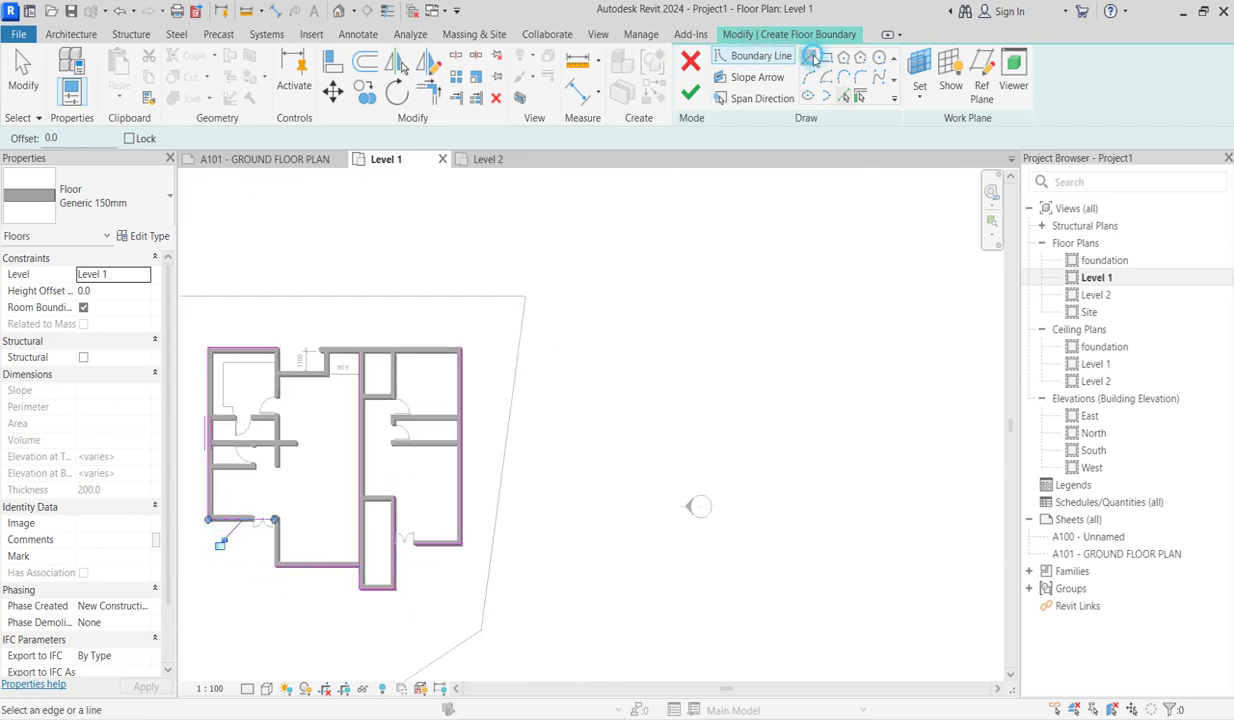
{"action": "scroll", "coordinate": [259, 543], "scroll_direction": "up", "scroll_amount": 2}
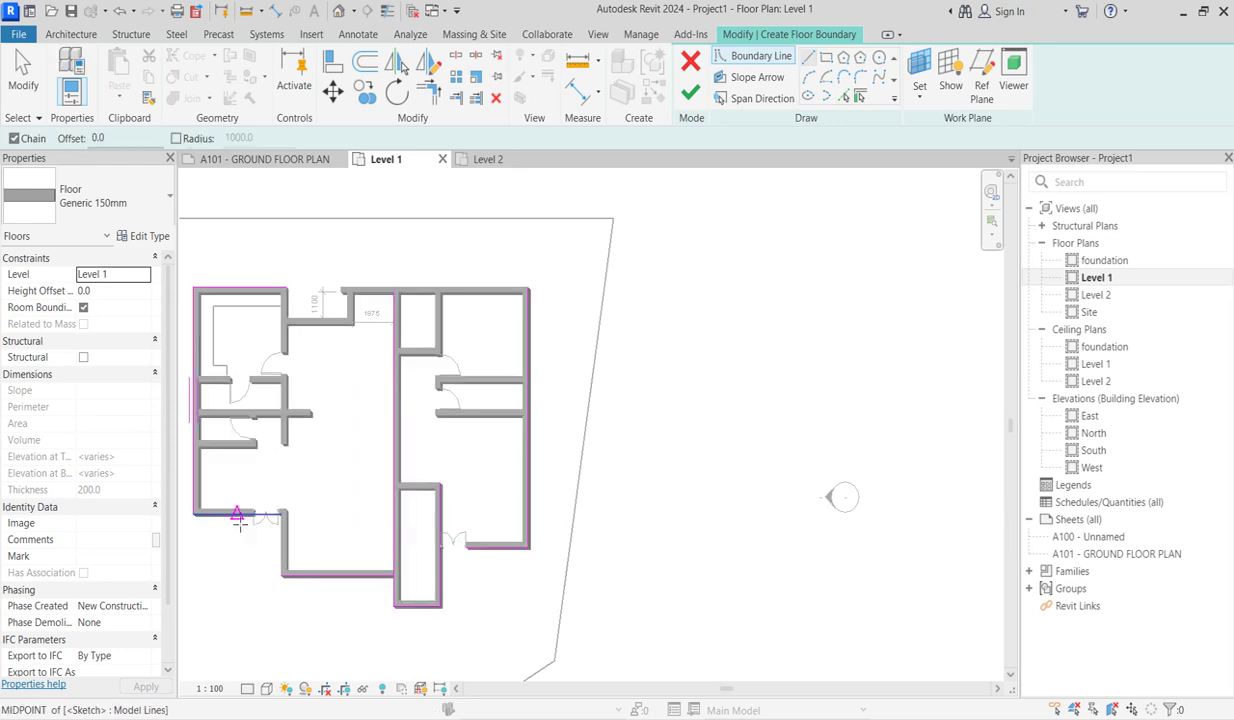
Step: Sketch floor boundary lines 1900 down and across beneath the lower-left door
{"action": "left_click", "coordinate": [237, 515]}
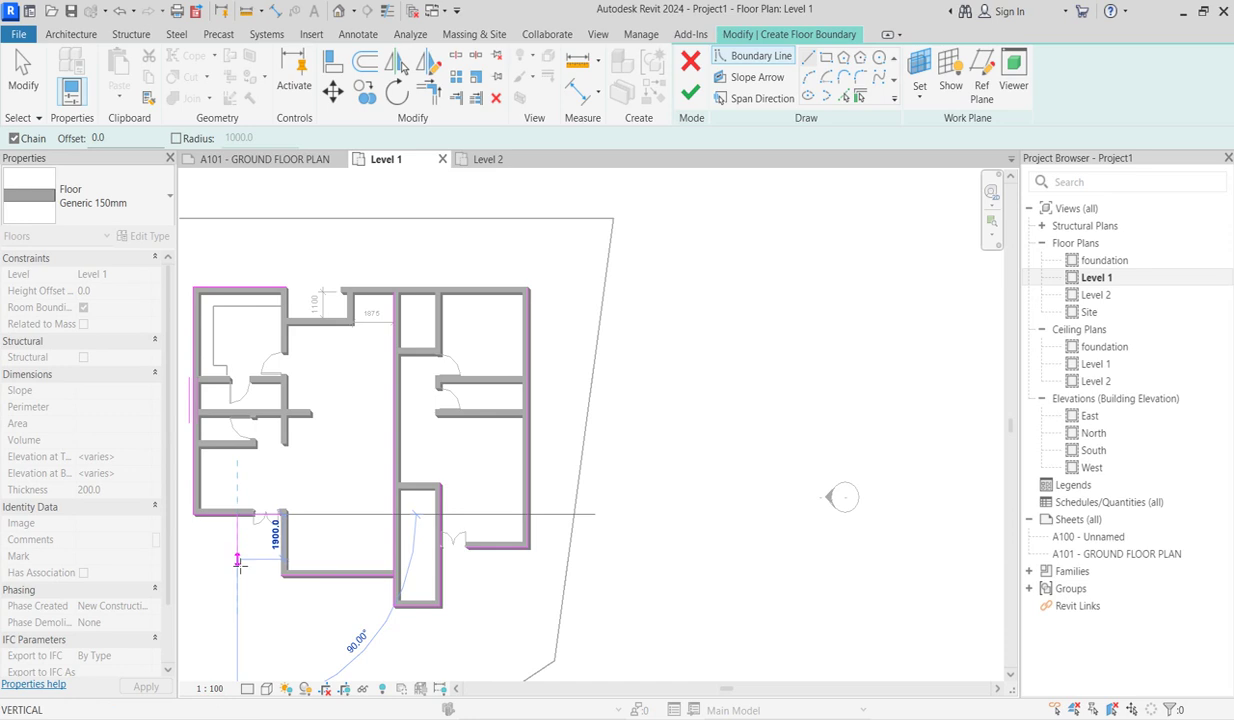
{"action": "left_click", "coordinate": [237, 557]}
{"action": "left_click", "coordinate": [281, 557]}
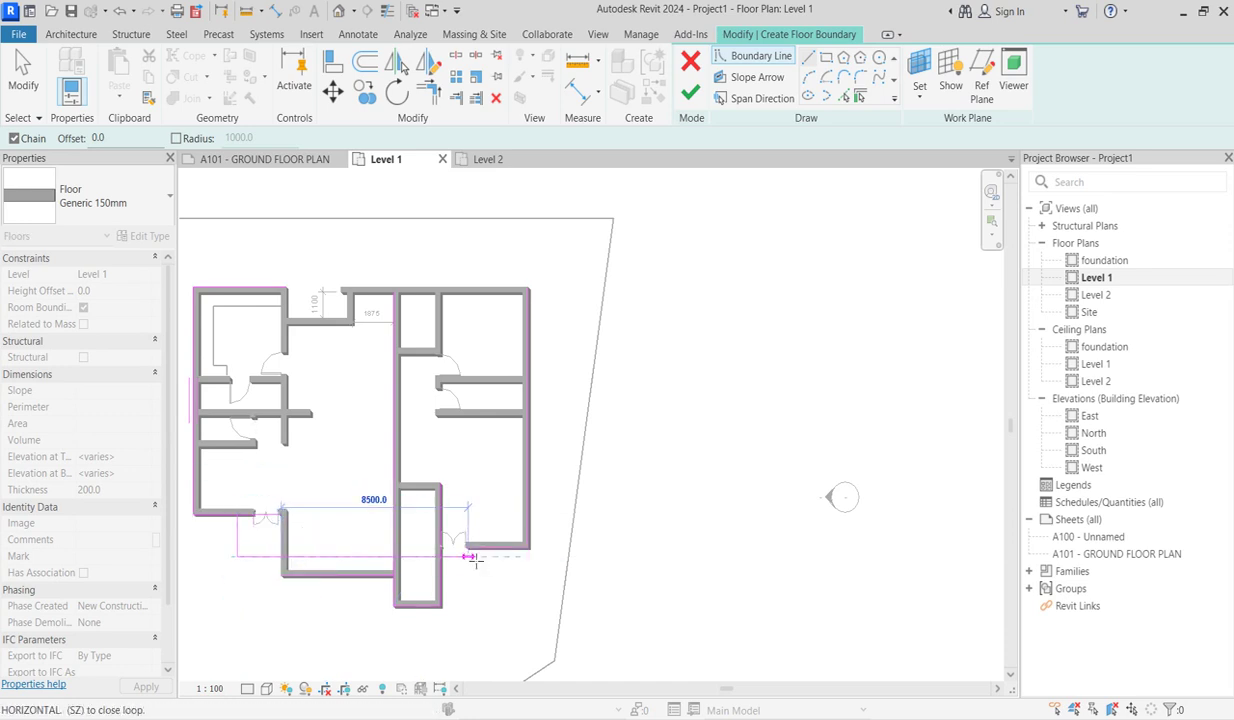
{"action": "key", "text": "Escape"}
{"action": "key", "text": "Escape"}
Step: Sketch floor boundary lines 1600 down and back across beneath the lower-right door
{"action": "key", "text": "l"}
{"action": "key", "text": "i"}
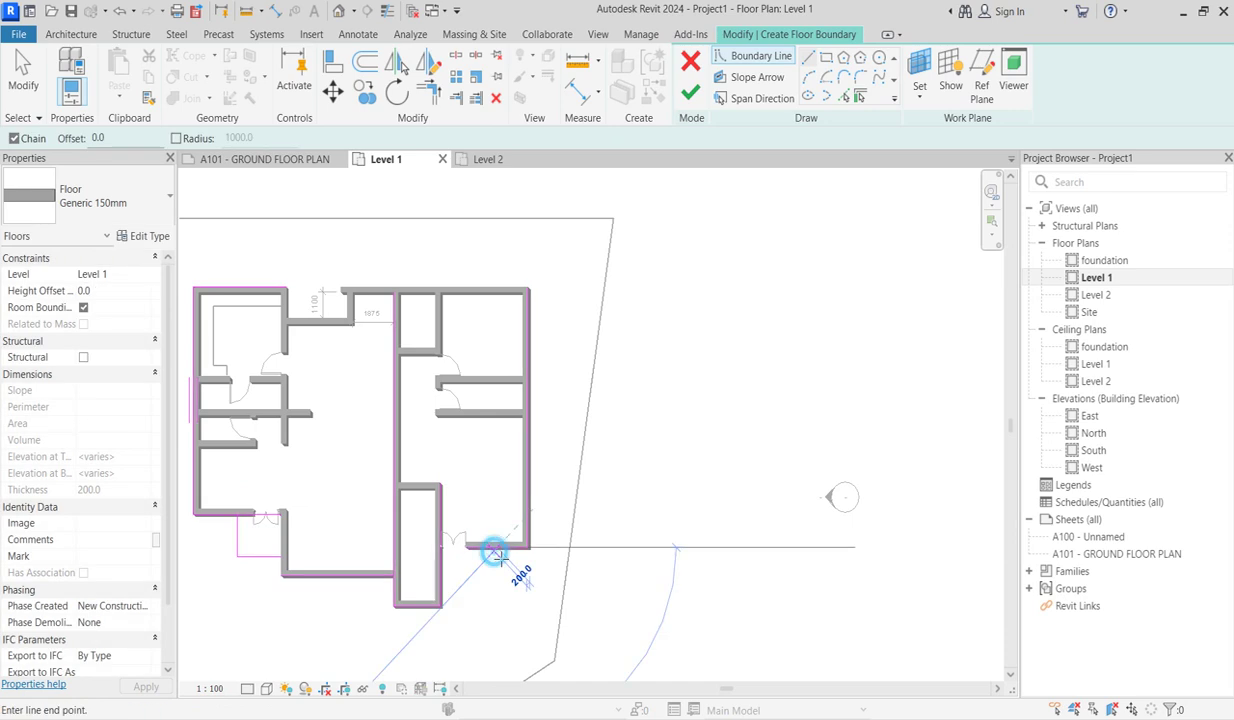
{"action": "left_click", "coordinate": [497, 548]}
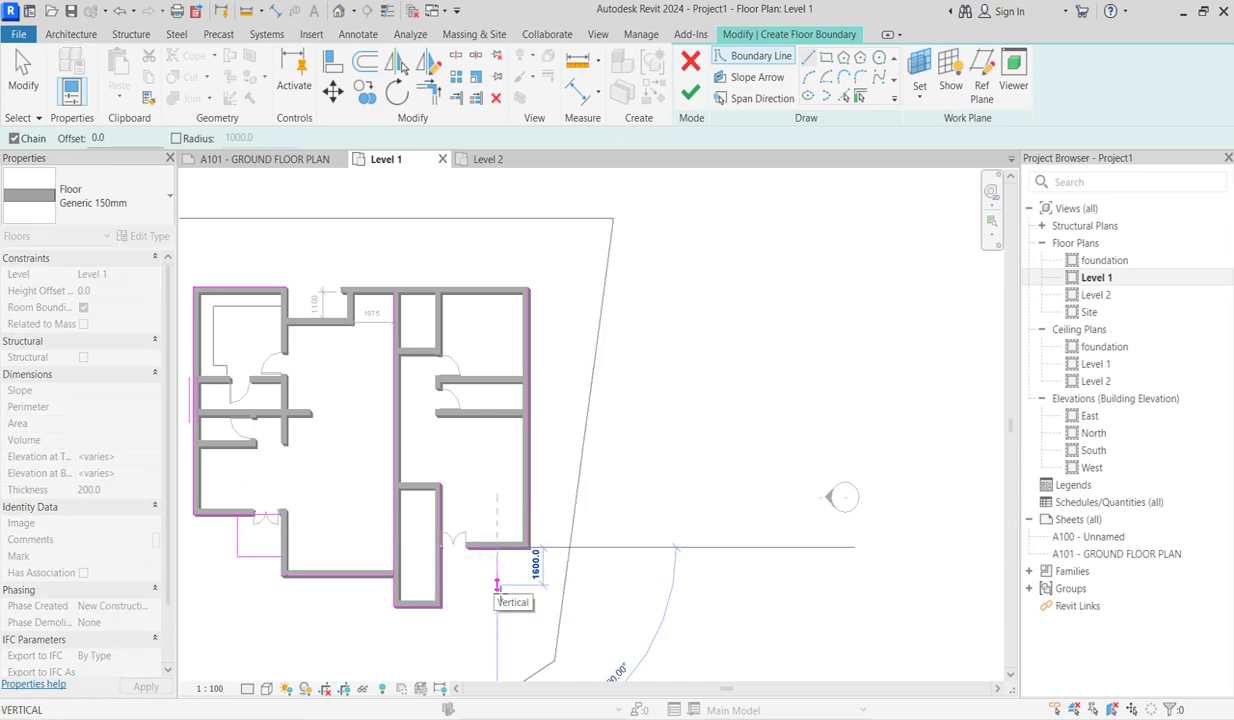
{"action": "left_click", "coordinate": [497, 583]}
{"action": "left_click", "coordinate": [441, 583]}
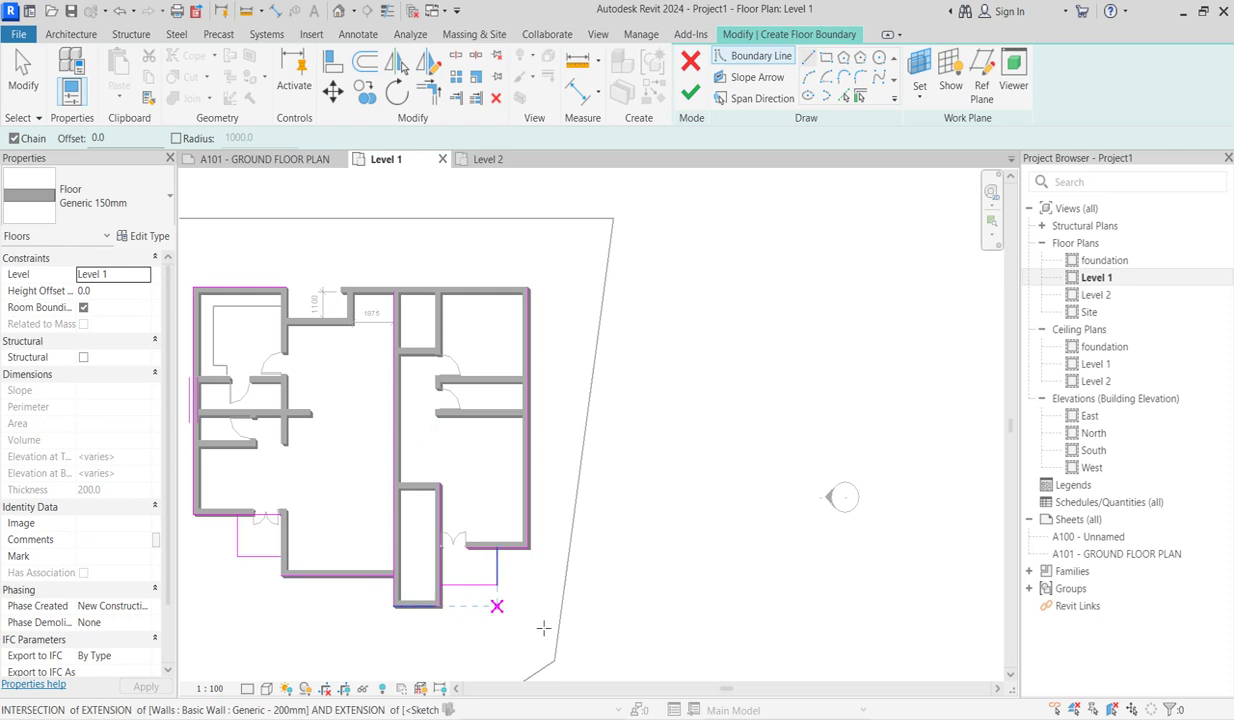
Step: Join the open lower-left boundary sketch lines into a corner with Trim/Extend to Corner
{"action": "left_click", "coordinate": [427, 90]}
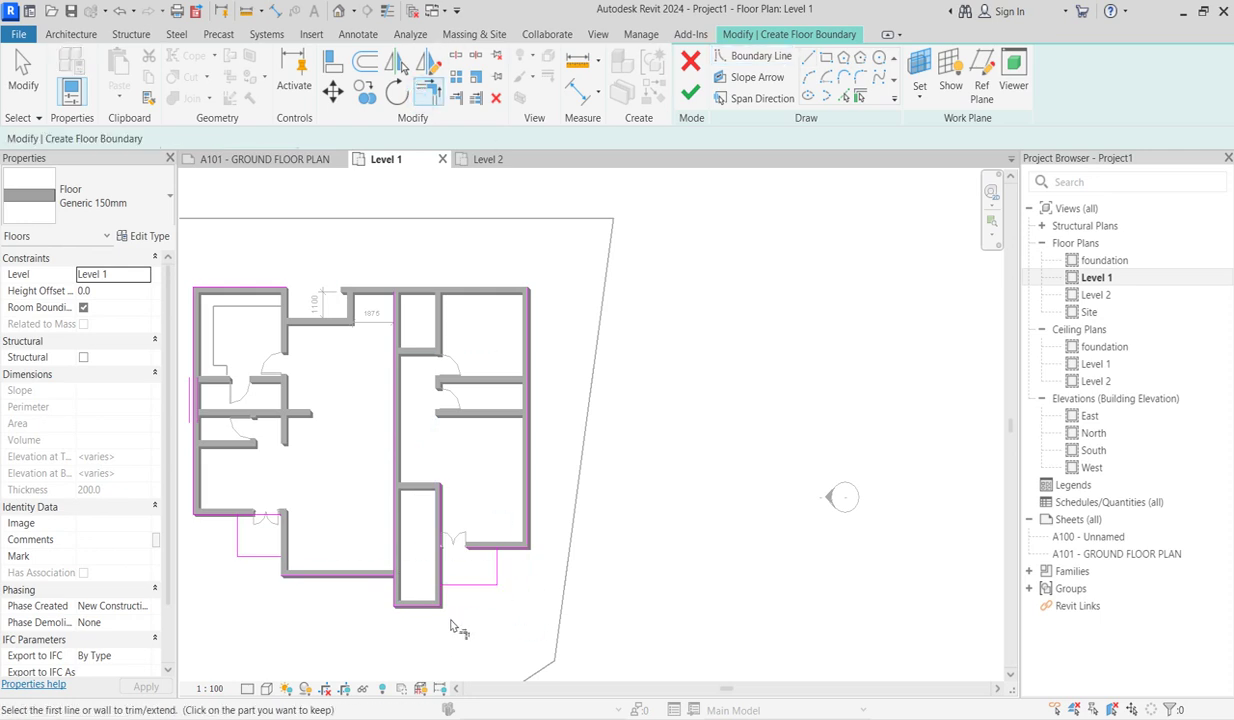
{"action": "left_click", "coordinate": [494, 566]}
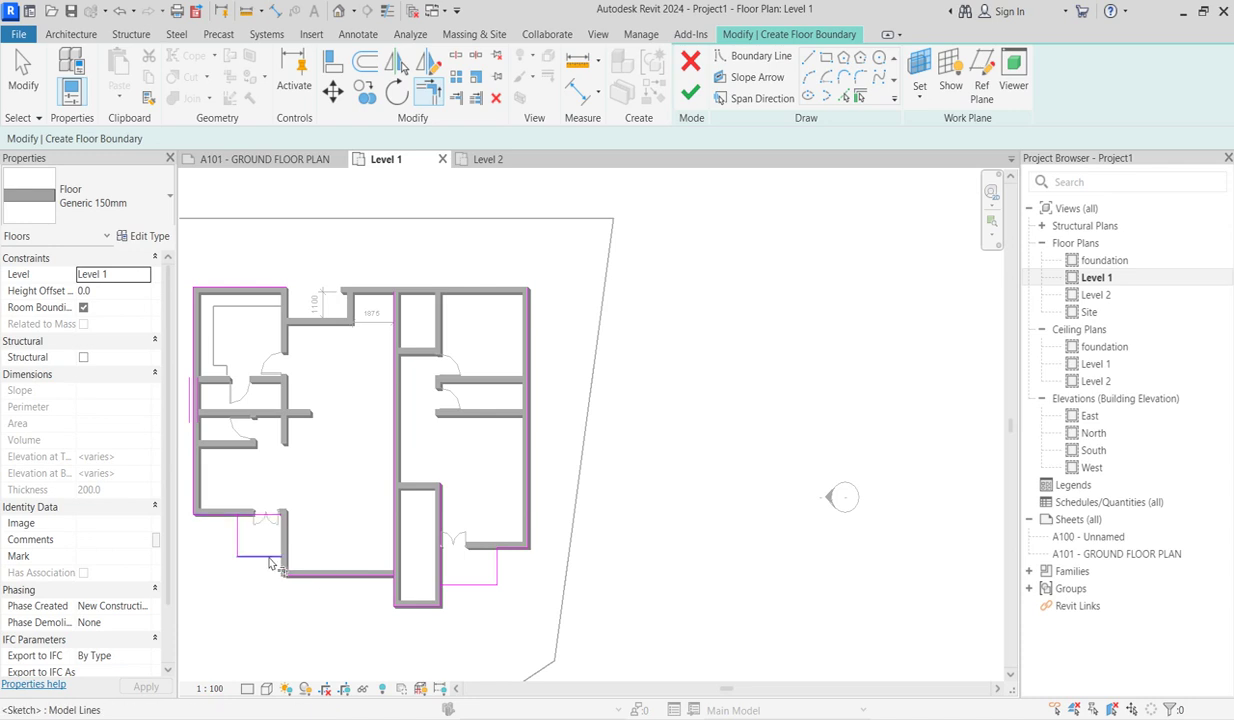
{"action": "left_click", "coordinate": [241, 517]}
{"action": "left_click", "coordinate": [209, 516]}
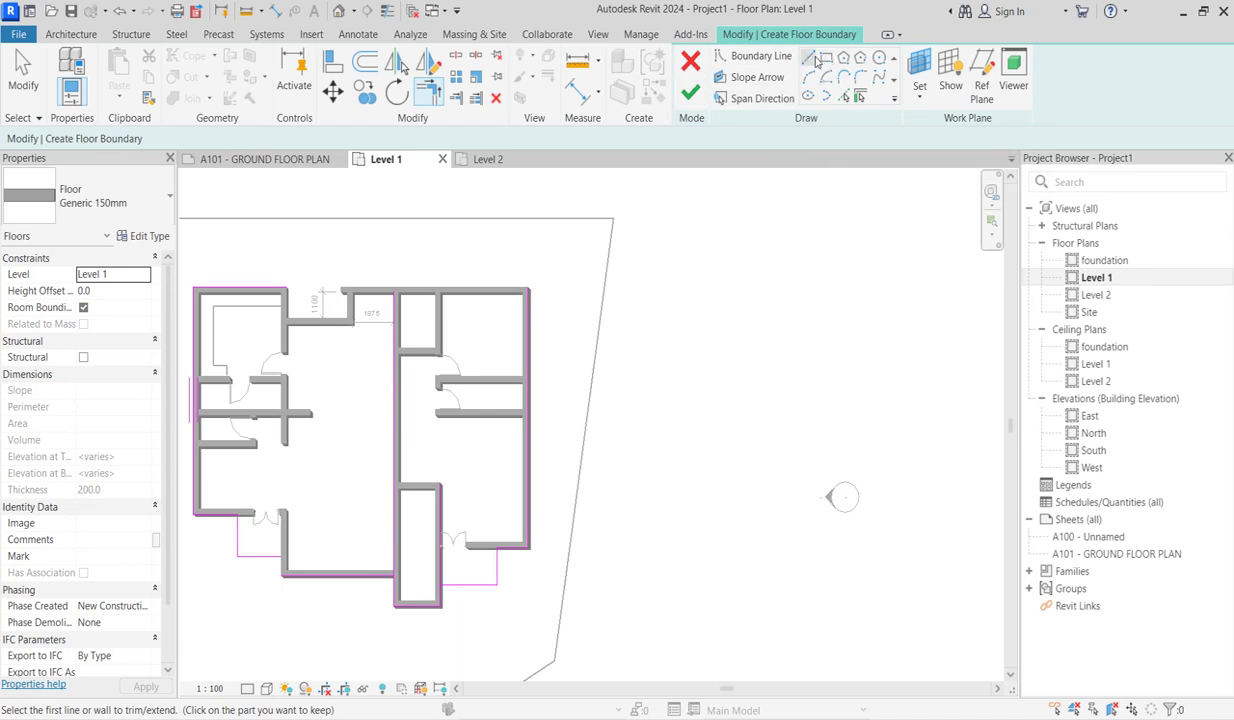
Step: Draw the missing vertical and bottom boundary lines along the lower wall corner
{"action": "left_click", "coordinate": [813, 59]}
{"action": "scroll", "coordinate": [285, 572], "scroll_direction": "up", "scroll_amount": 4}
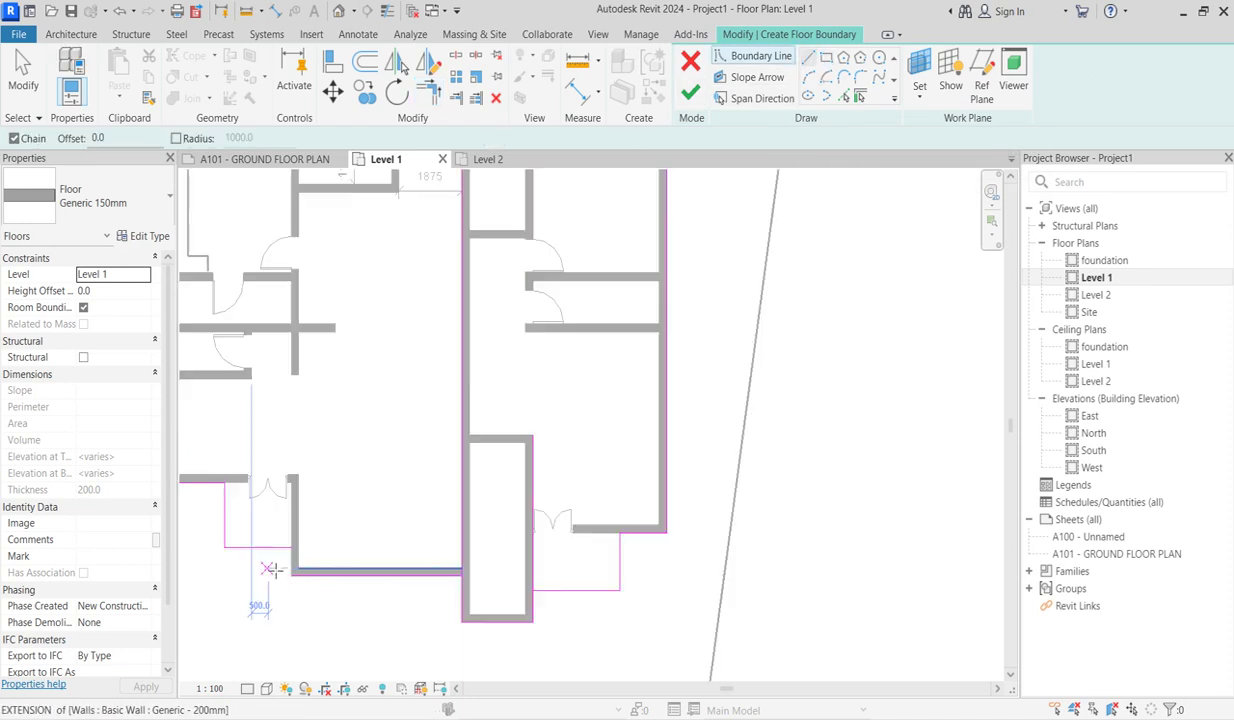
{"action": "left_click", "coordinate": [291, 546]}
{"action": "left_click", "coordinate": [291, 575]}
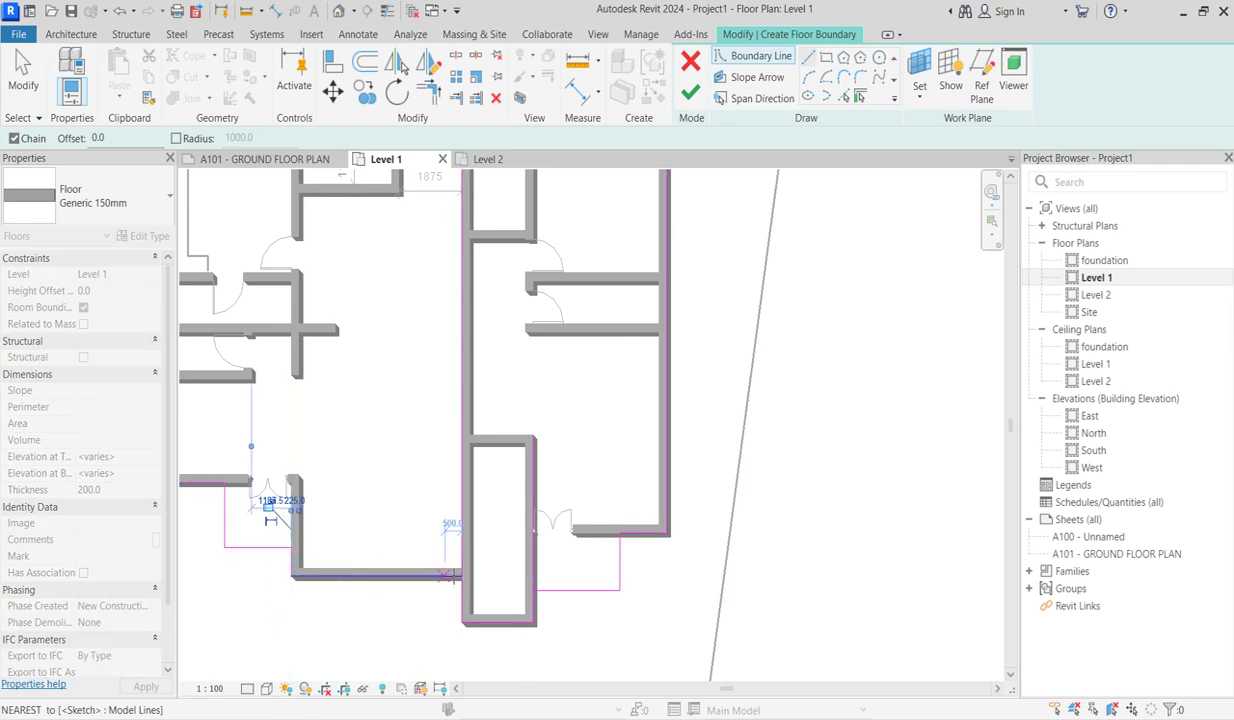
{"action": "left_click", "coordinate": [453, 576]}
{"action": "key", "text": "Escape"}
{"action": "key", "text": "Escape"}
{"action": "scroll", "coordinate": [453, 576], "scroll_direction": "down", "scroll_amount": 3}
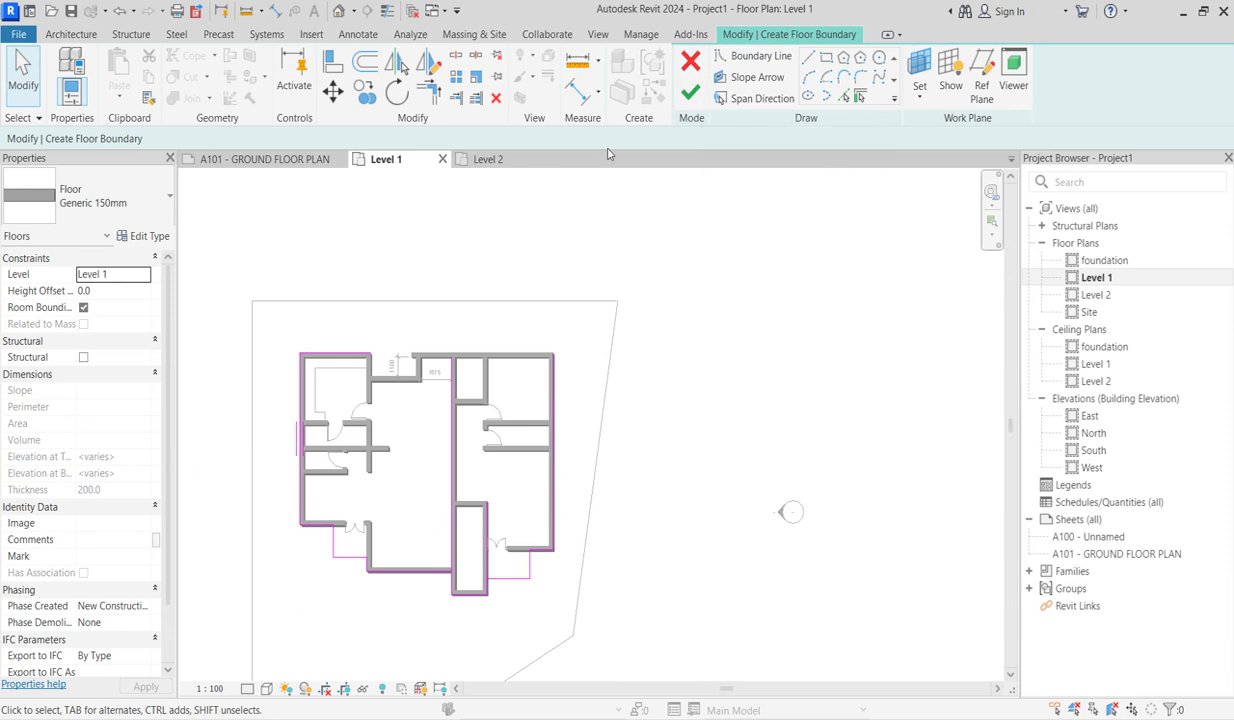
Step: Extend the top and bottom boundary lines to close the sketch, then finish the 181.422 m² floor
{"action": "left_click", "coordinate": [428, 90]}
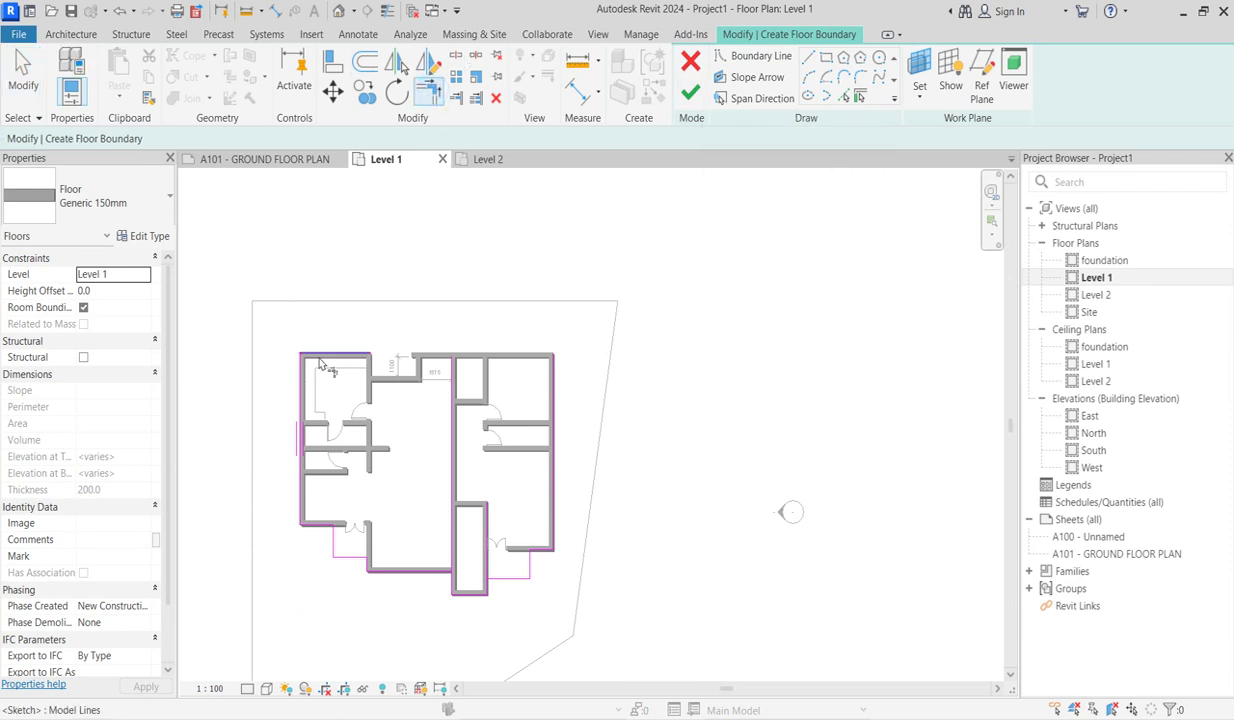
{"action": "left_click", "coordinate": [319, 356]}
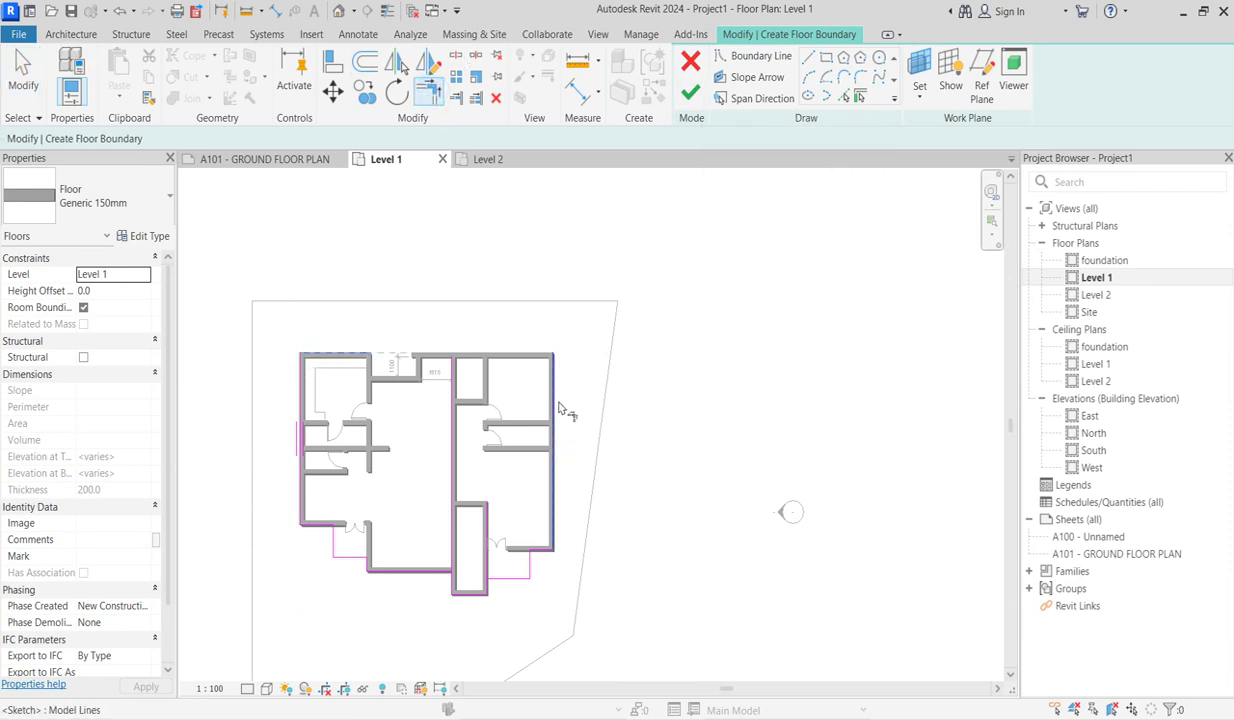
{"action": "left_click", "coordinate": [556, 410]}
{"action": "scroll", "coordinate": [468, 565], "scroll_direction": "up", "scroll_amount": 2}
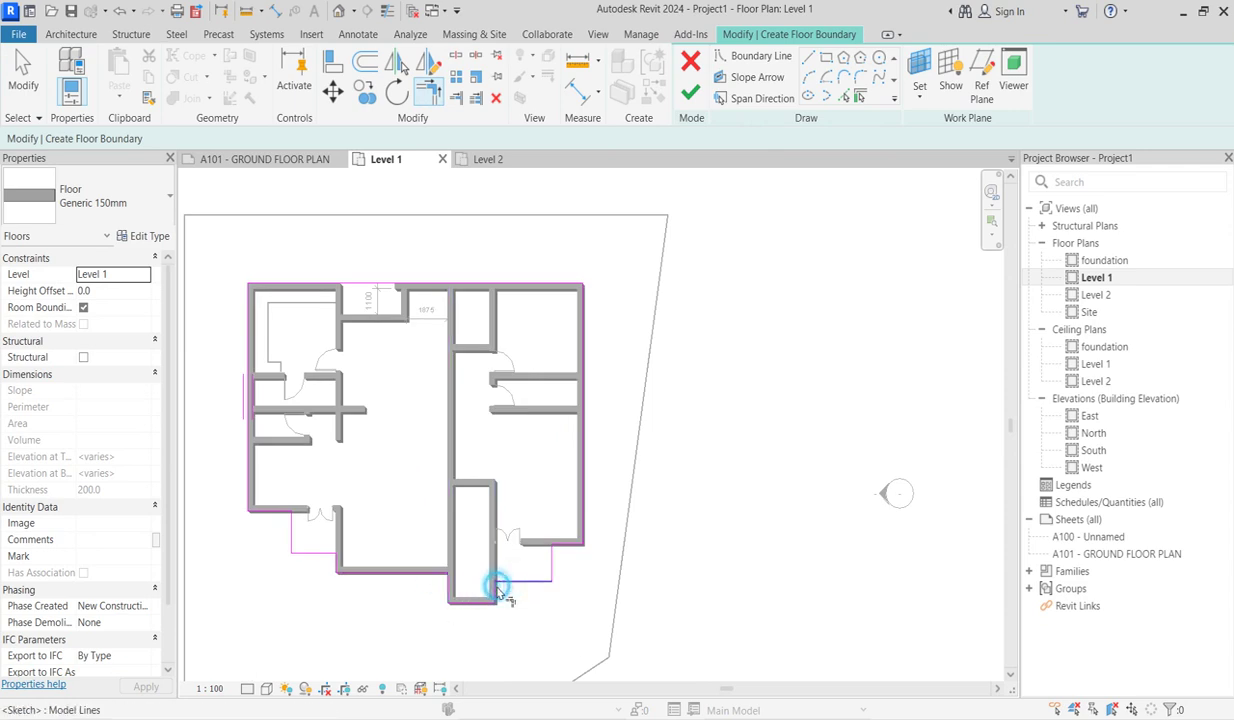
{"action": "left_click", "coordinate": [498, 588]}
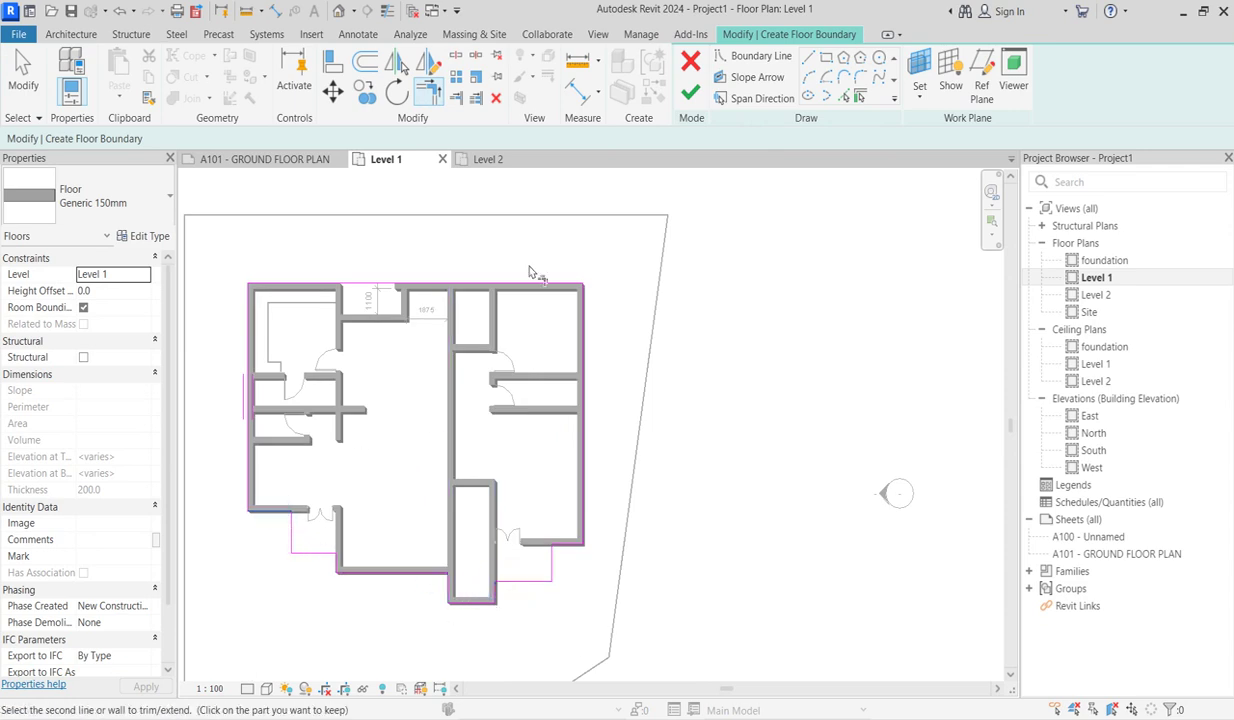
{"action": "left_click", "coordinate": [690, 93]}
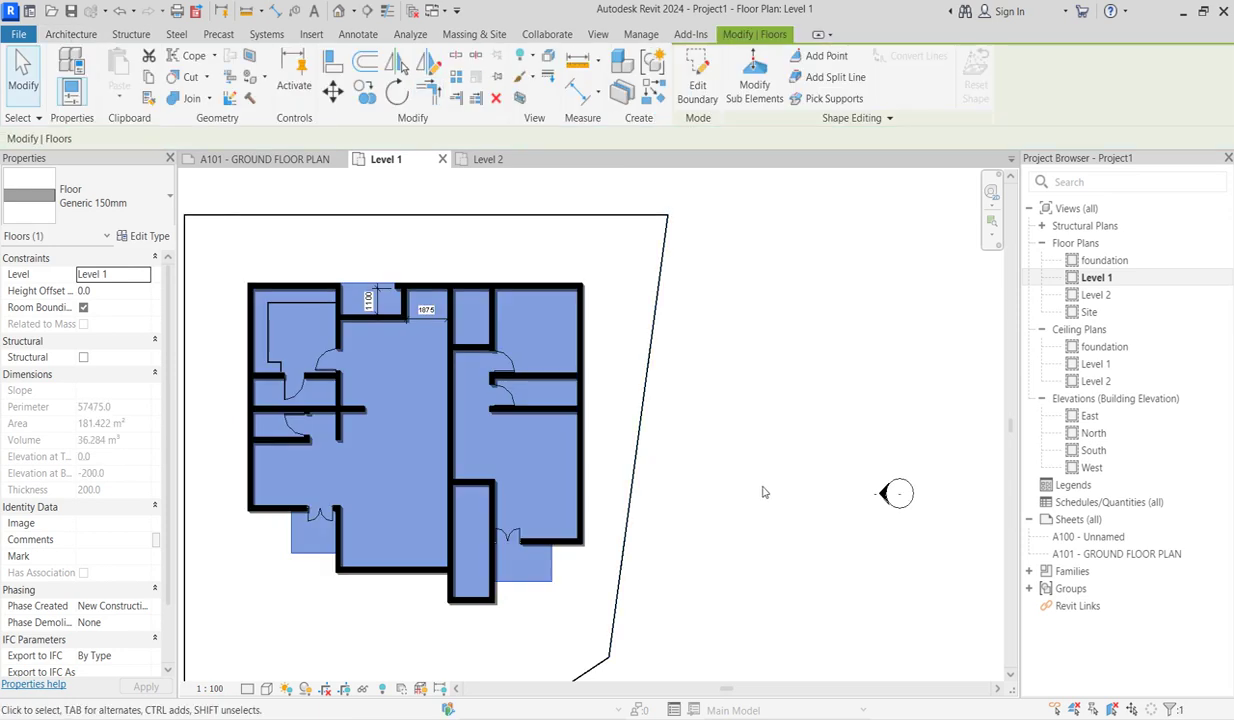
{"action": "left_click", "coordinate": [647, 480]}
Step: Place another M_Single-Flush 0915 x 2134mm door in the narrow top room's wall beside the 1875 dimension
{"action": "scroll", "coordinate": [647, 478], "scroll_direction": "down", "scroll_amount": 2}
{"action": "scroll", "coordinate": [510, 484], "scroll_direction": "up", "scroll_amount": 2}
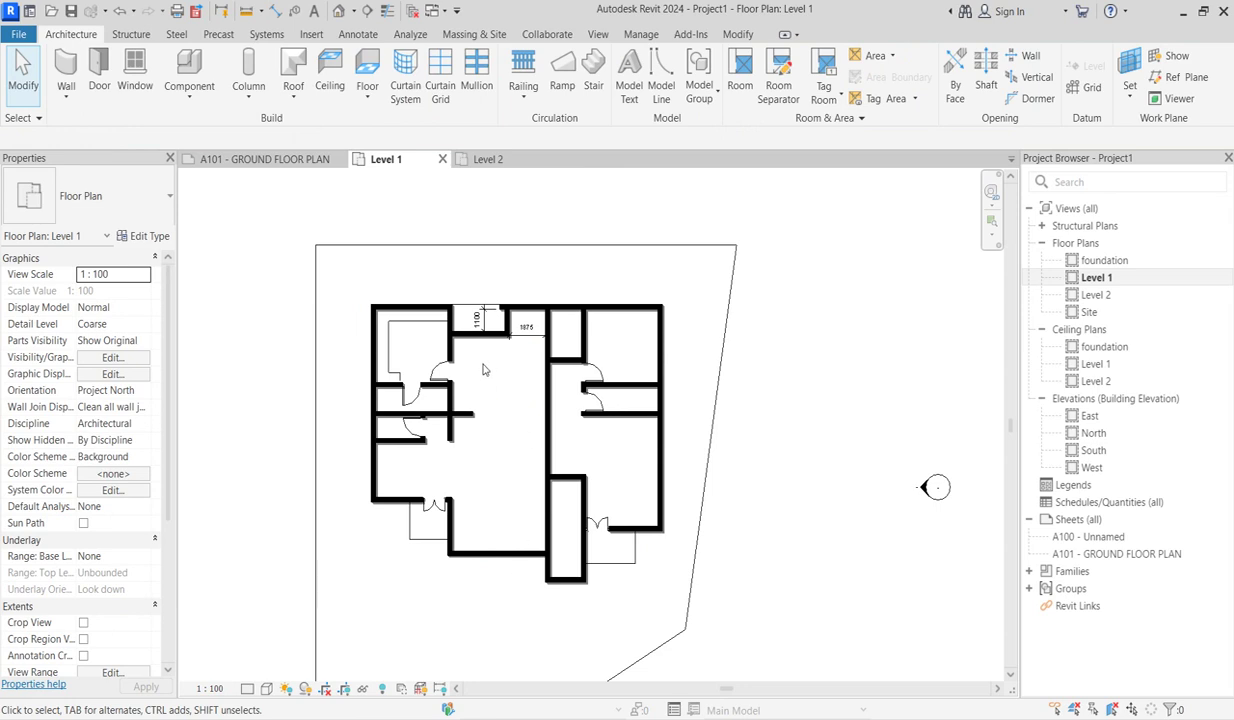
{"action": "scroll", "coordinate": [420, 352], "scroll_direction": "up", "scroll_amount": 2}
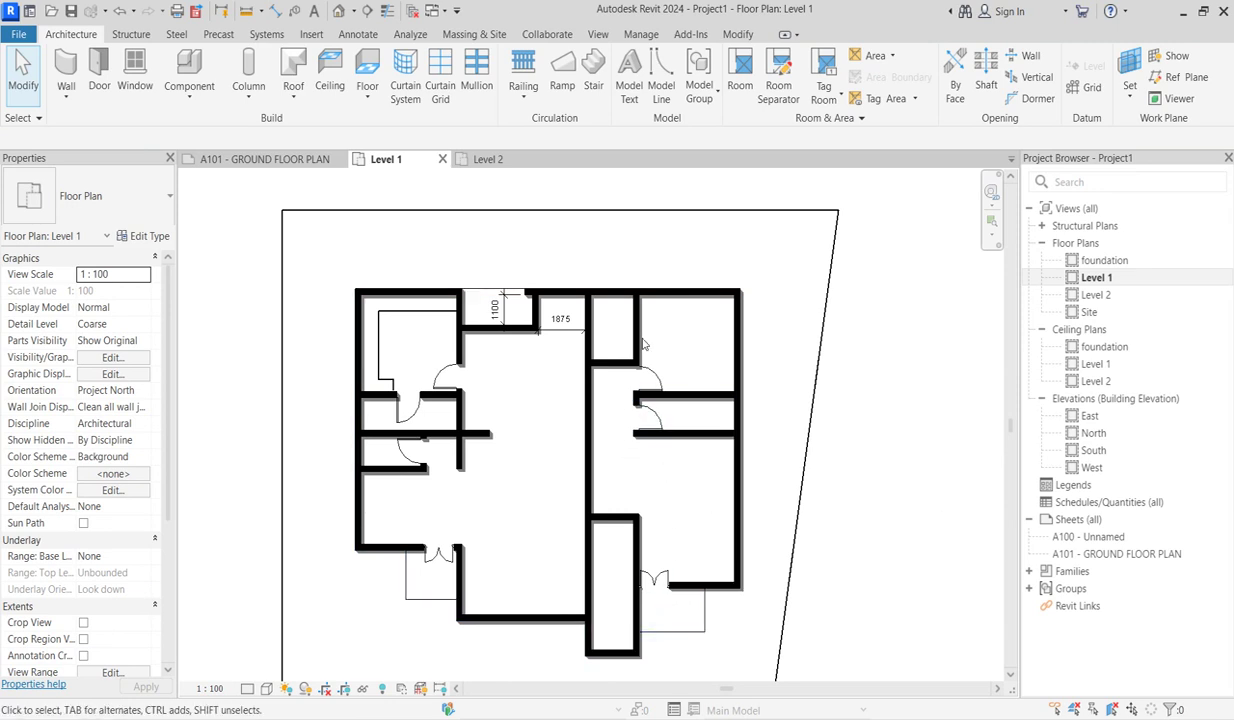
{"action": "left_click", "coordinate": [648, 377]}
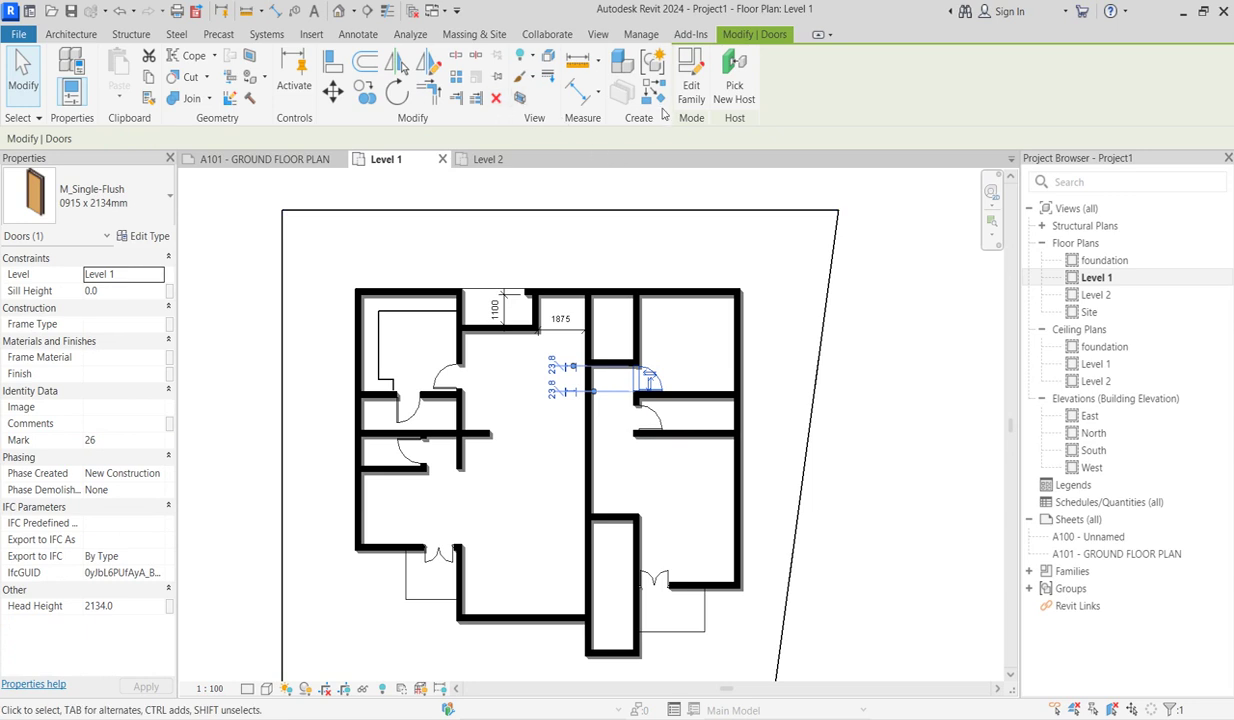
{"action": "left_click", "coordinate": [660, 104]}
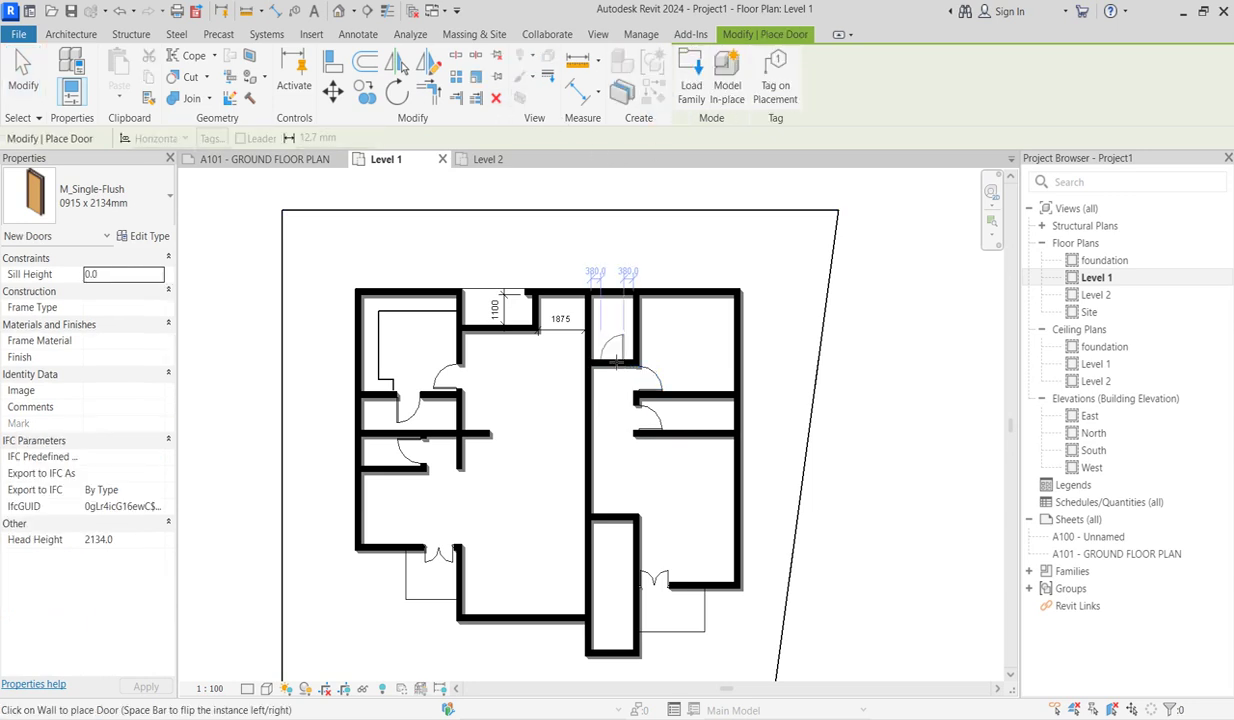
{"action": "left_click", "coordinate": [612, 360]}
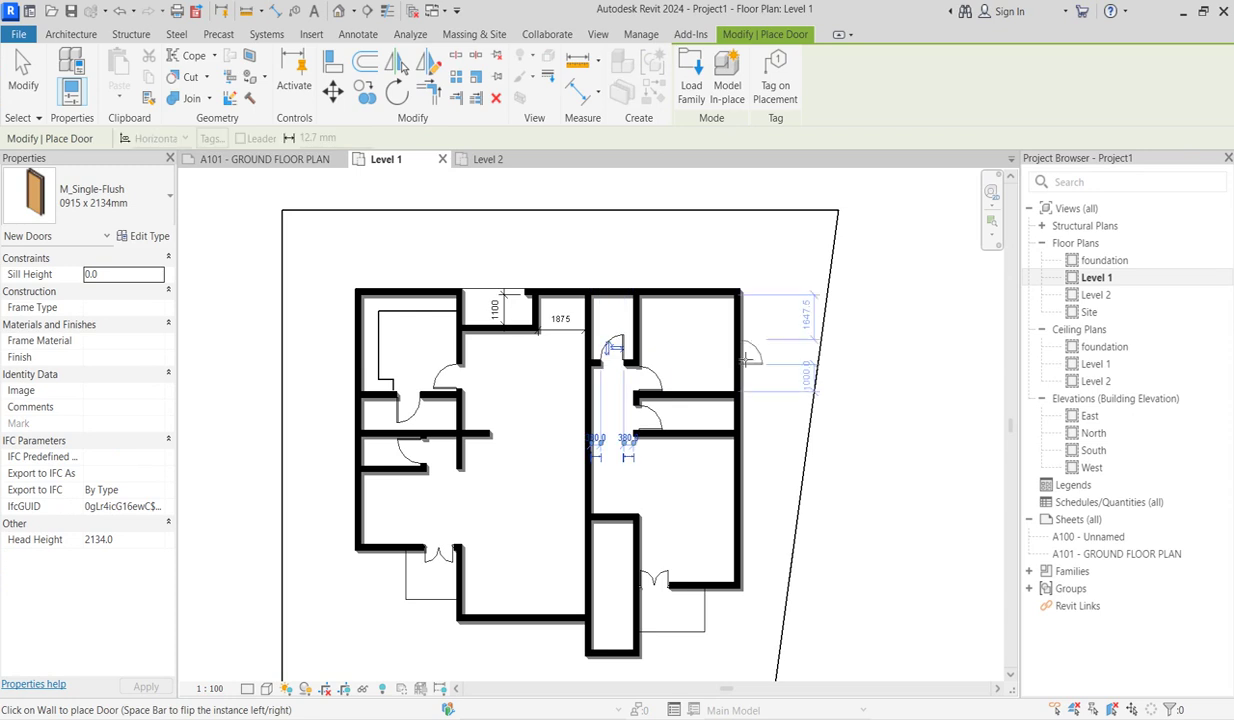
{"action": "key", "text": "Escape"}
{"action": "scroll", "coordinate": [632, 350], "scroll_direction": "up", "scroll_amount": 4}
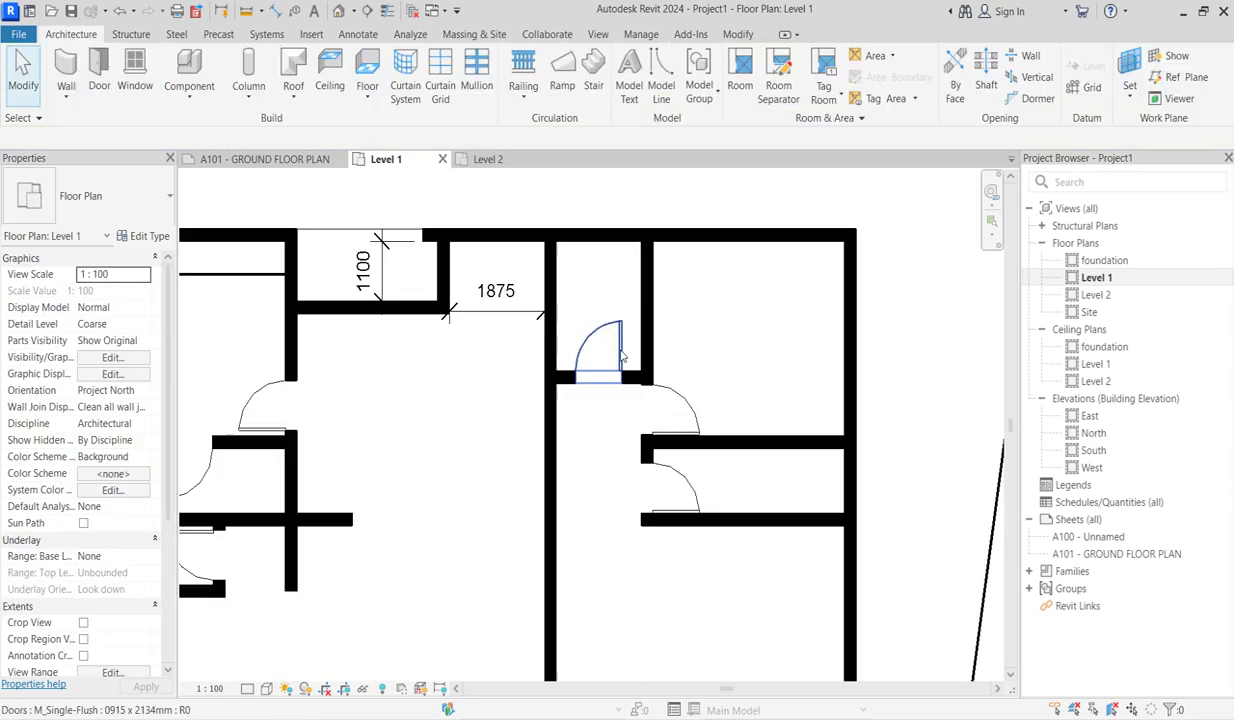
{"action": "left_click", "coordinate": [612, 348]}
{"action": "left_click", "coordinate": [700, 335]}
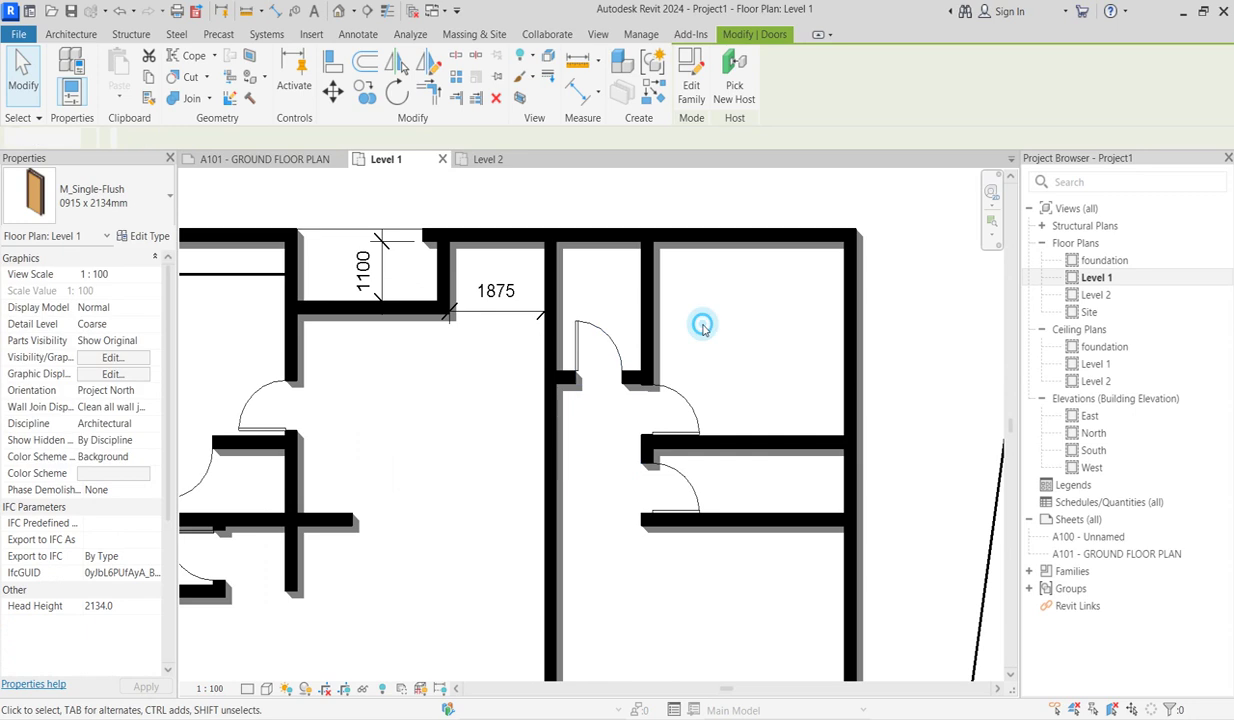
{"action": "scroll", "coordinate": [702, 347], "scroll_direction": "down", "scroll_amount": 5}
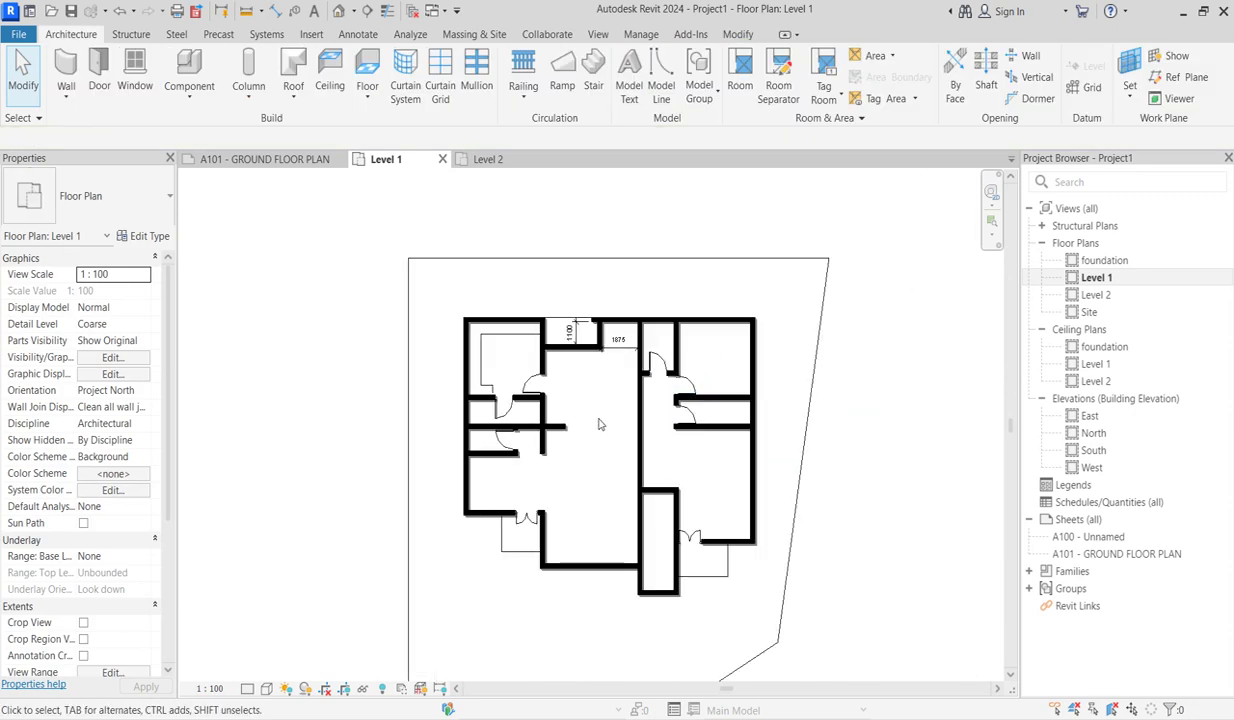
{"action": "scroll", "coordinate": [598, 421], "scroll_direction": "up", "scroll_amount": 1}
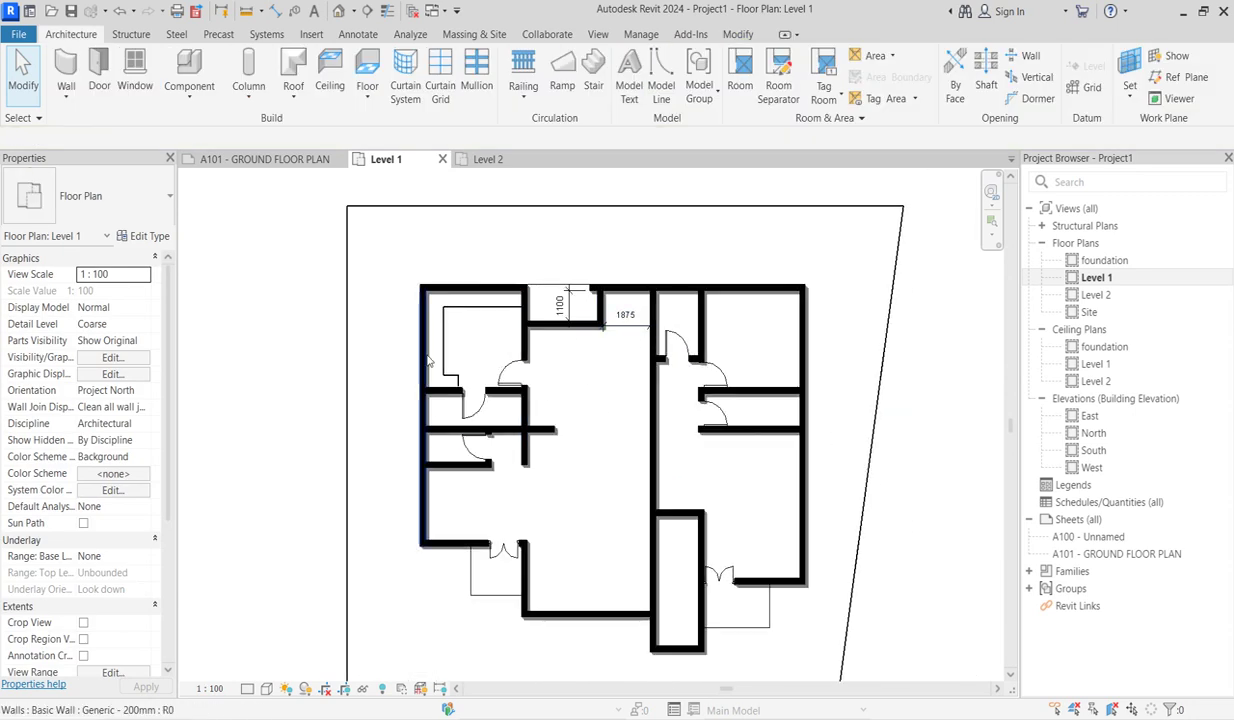
Step: Switch to the Annotate tools and start a 2.5mm Arial text note in the Level 1 plan
{"action": "scroll", "coordinate": [498, 442], "scroll_direction": "up", "scroll_amount": 2}
{"action": "scroll", "coordinate": [480, 462], "scroll_direction": "down", "scroll_amount": 2}
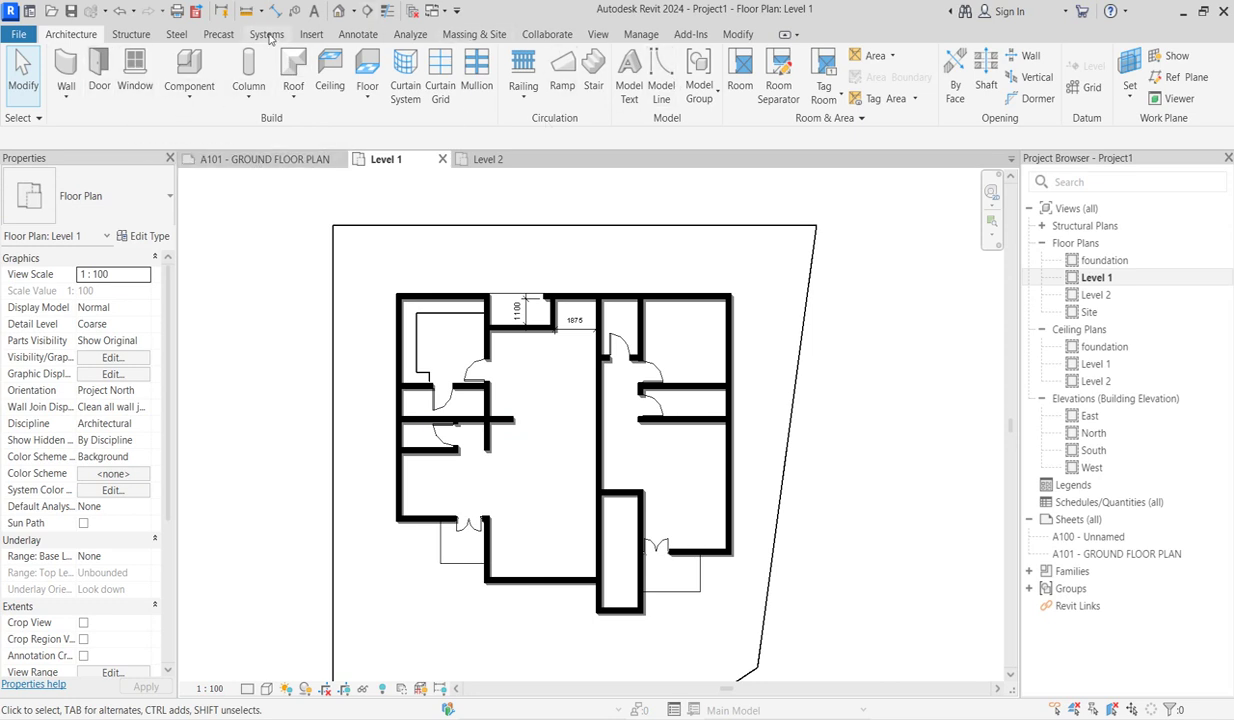
{"action": "left_click", "coordinate": [354, 34]}
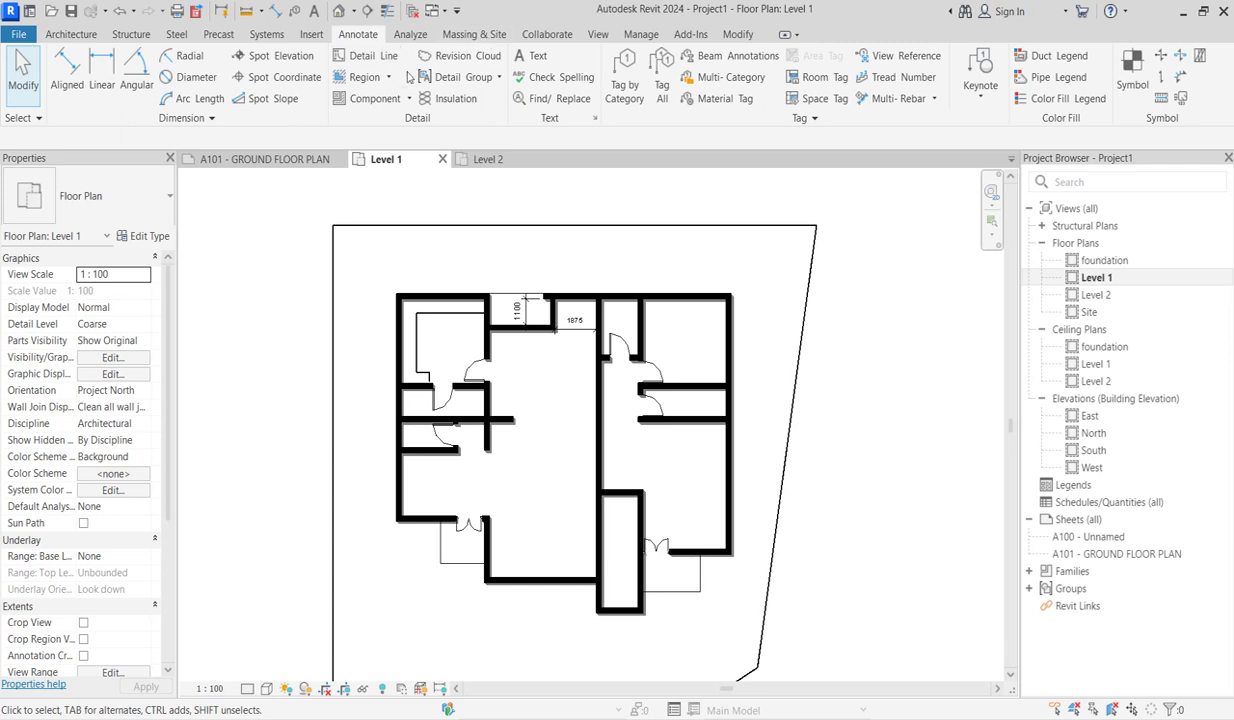
{"action": "left_click", "coordinate": [531, 58]}
Step: Label the large lower room LIVINGROOM and the upper central room DINING
{"action": "scroll", "coordinate": [515, 505], "scroll_direction": "up", "scroll_amount": 3}
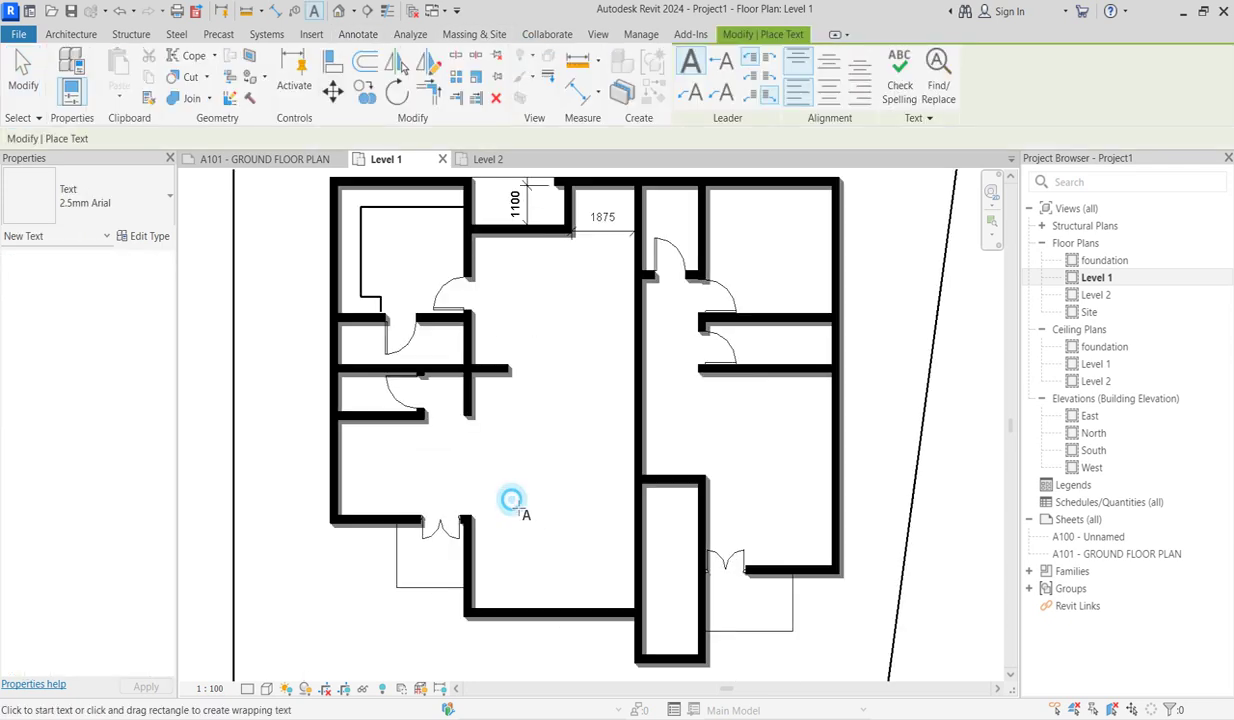
{"action": "left_click", "coordinate": [511, 500]}
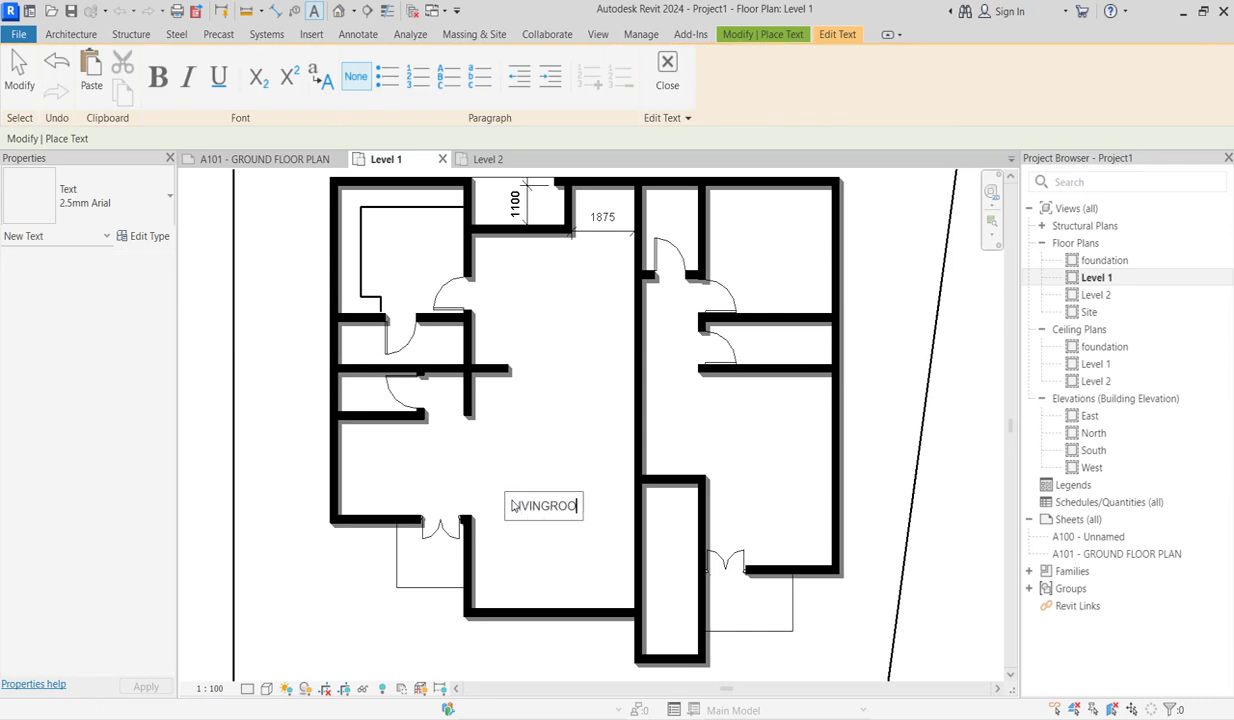
{"action": "left_click", "coordinate": [540, 432]}
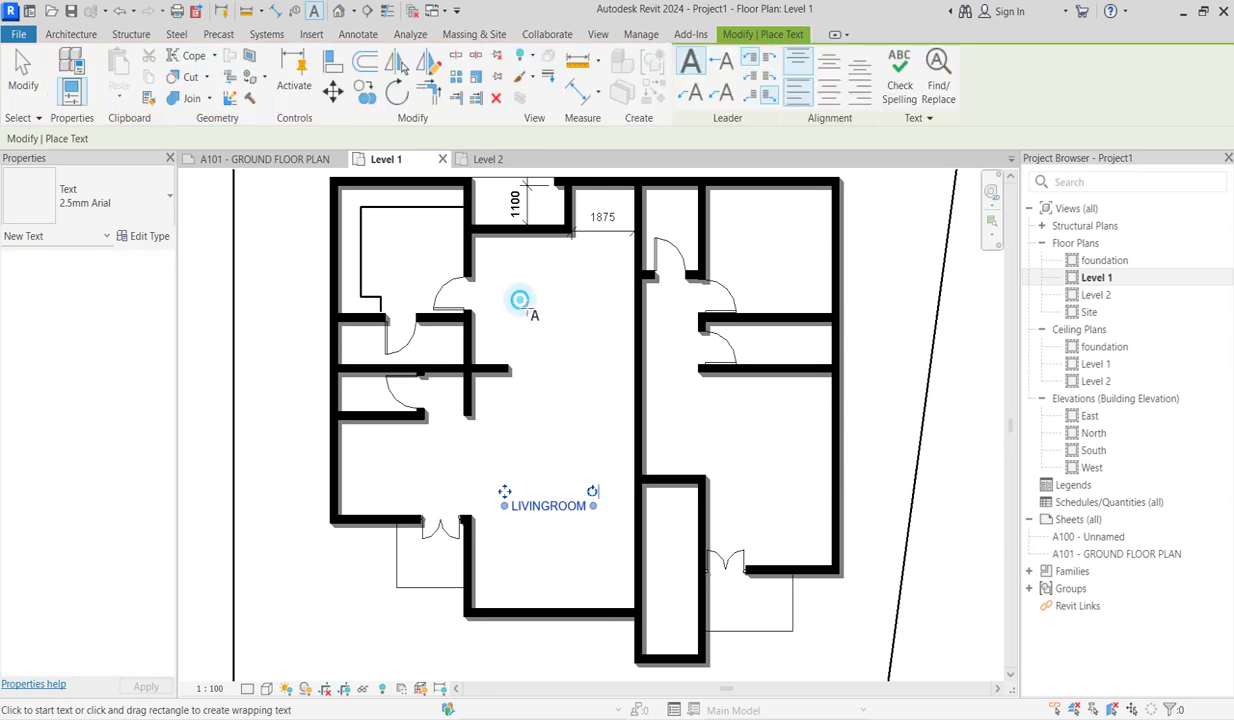
{"action": "left_click", "coordinate": [519, 300]}
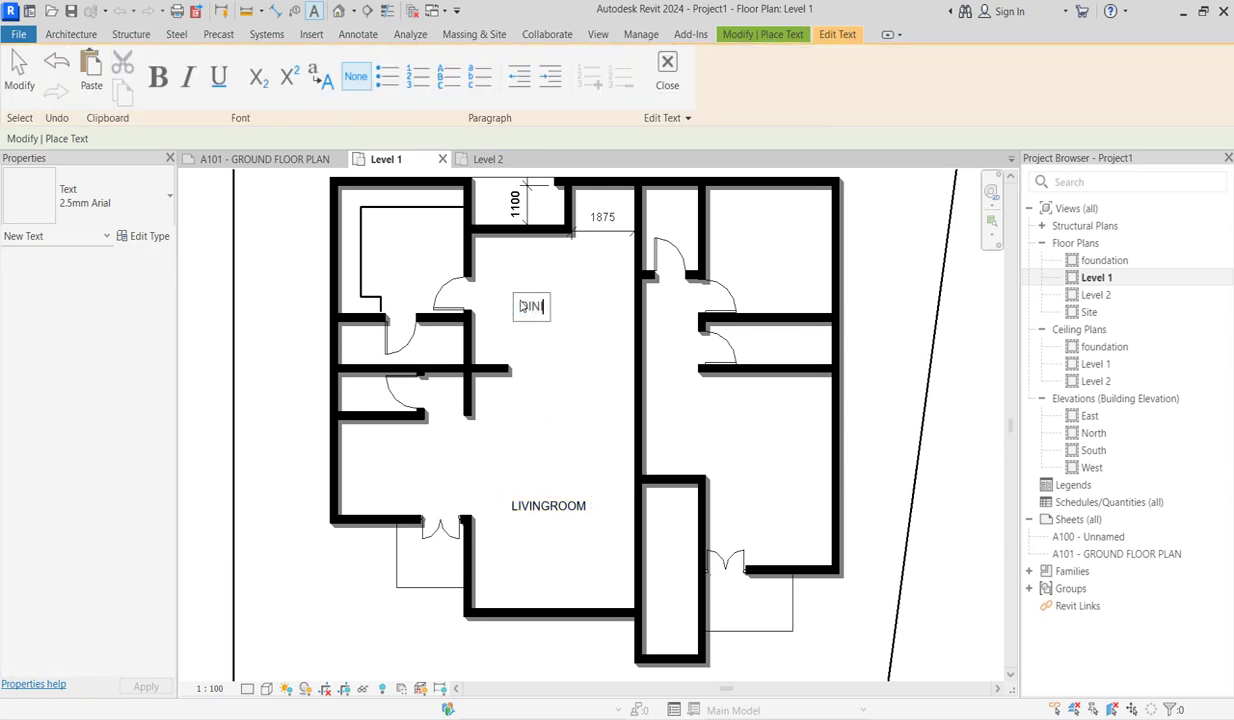
{"action": "left_click", "coordinate": [604, 298]}
Step: Add STAIR, KITCHEN and ANT ROOM labels beside the stair, top-left room and left room
{"action": "left_click", "coordinate": [606, 267]}
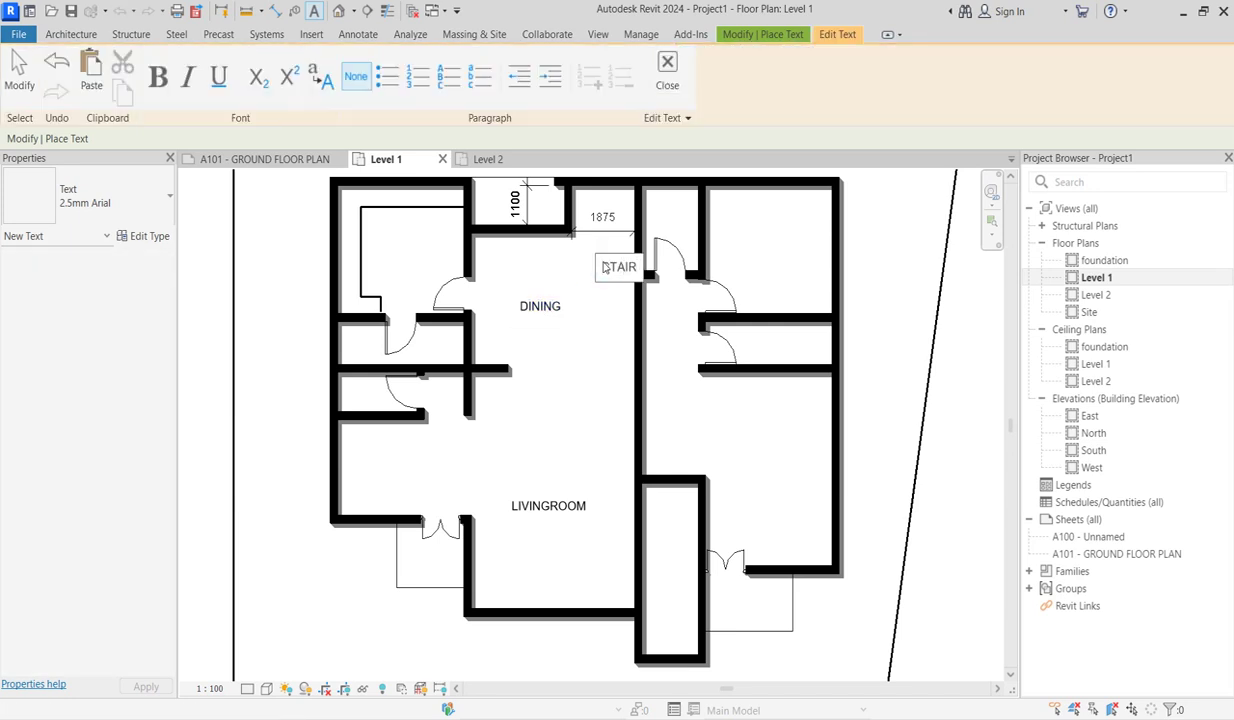
{"action": "left_click", "coordinate": [625, 310]}
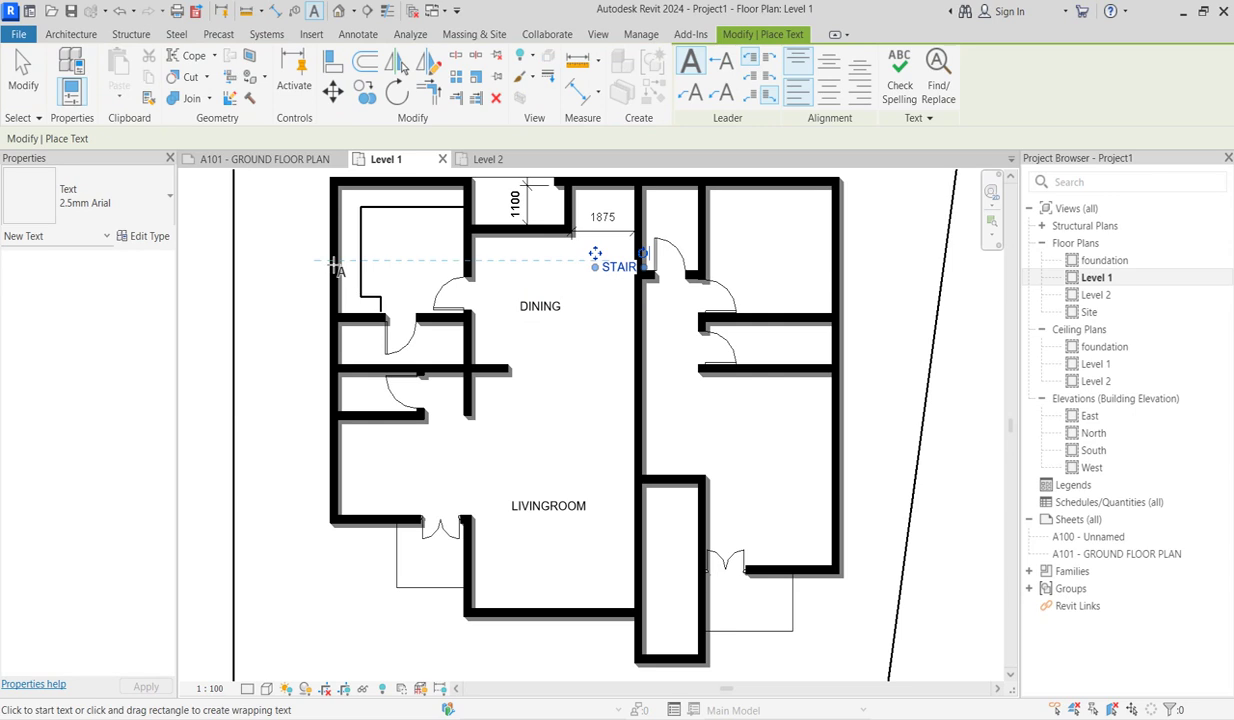
{"action": "left_click", "coordinate": [385, 245]}
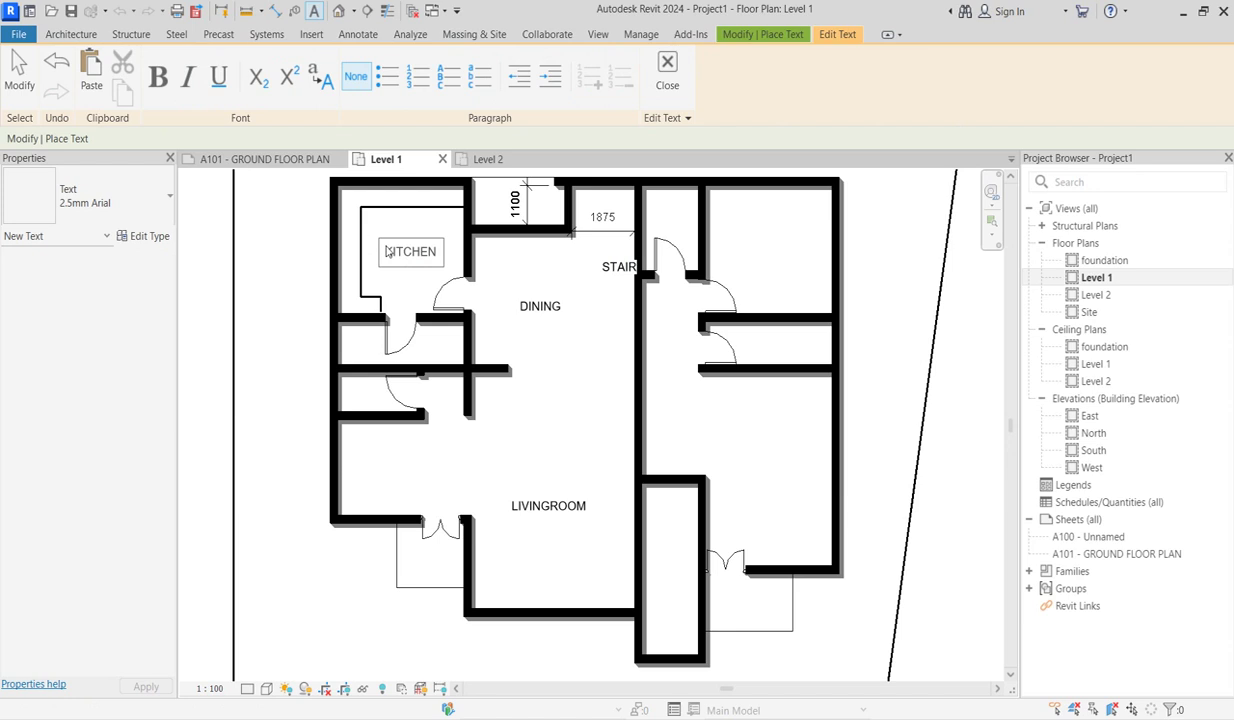
{"action": "left_click", "coordinate": [448, 445]}
{"action": "left_click", "coordinate": [387, 469]}
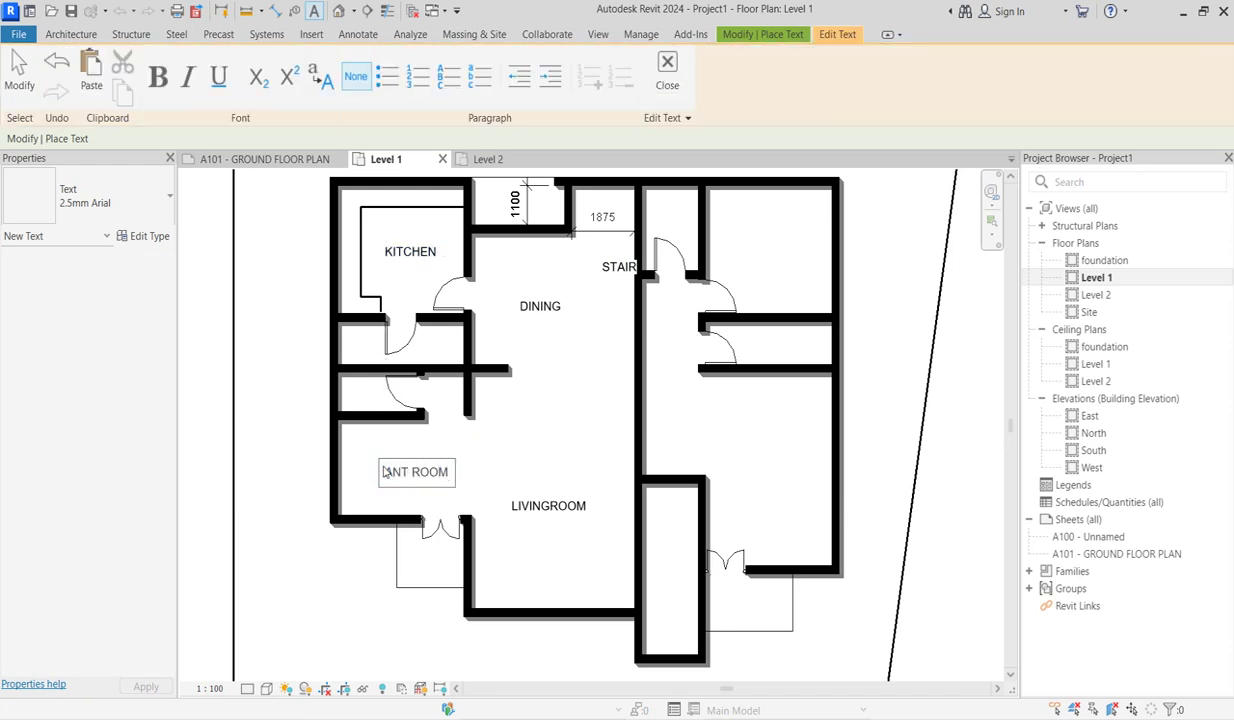
{"action": "left_click", "coordinate": [498, 461]}
{"action": "scroll", "coordinate": [498, 461], "scroll_direction": "down", "scroll_amount": 2}
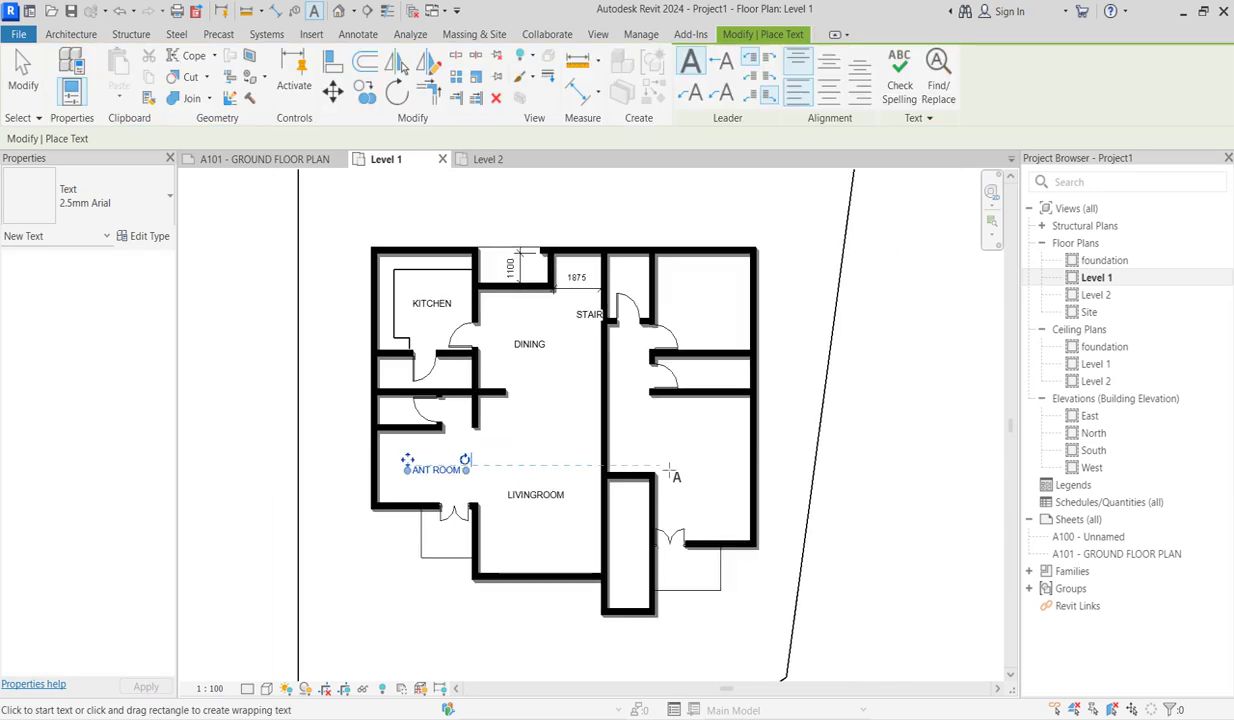
{"action": "scroll", "coordinate": [670, 472], "scroll_direction": "up", "scroll_amount": 2}
{"action": "key", "text": "Escape"}
{"action": "key", "text": "Escape"}
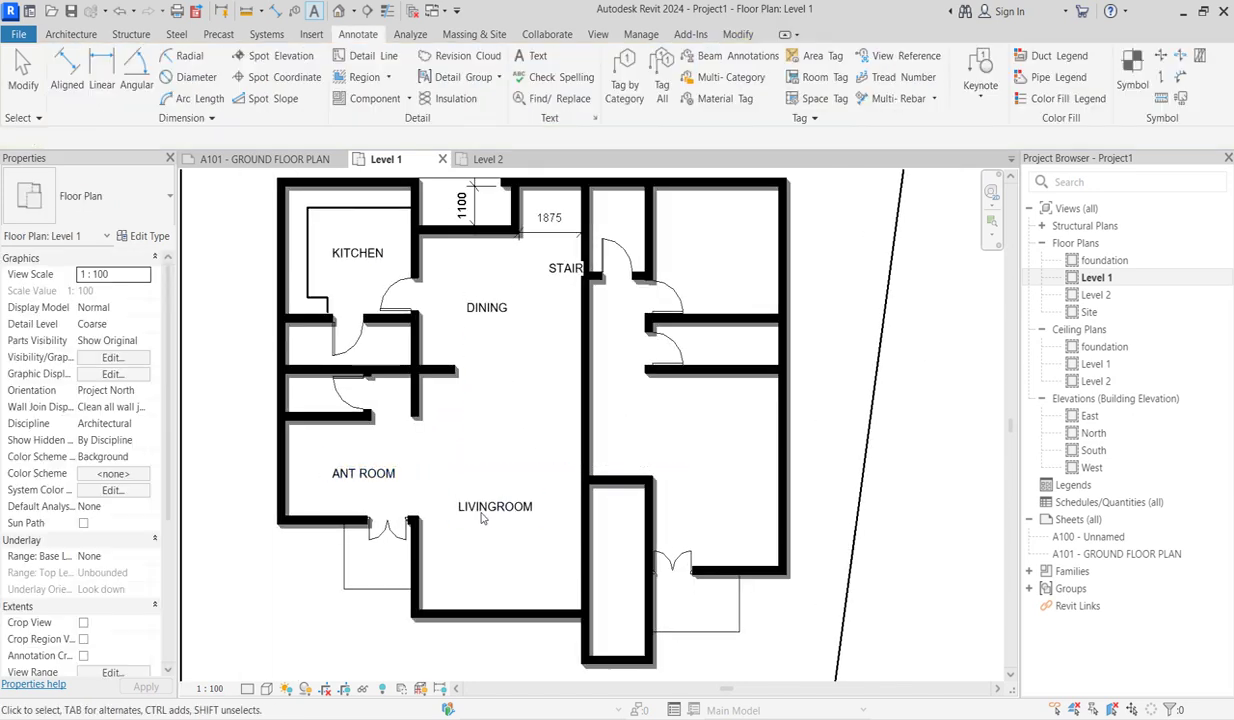
Step: Copy the LIVINGROOM, KITCHEN and ANT ROOM labels into the plan's right half
{"action": "left_click", "coordinate": [476, 508]}
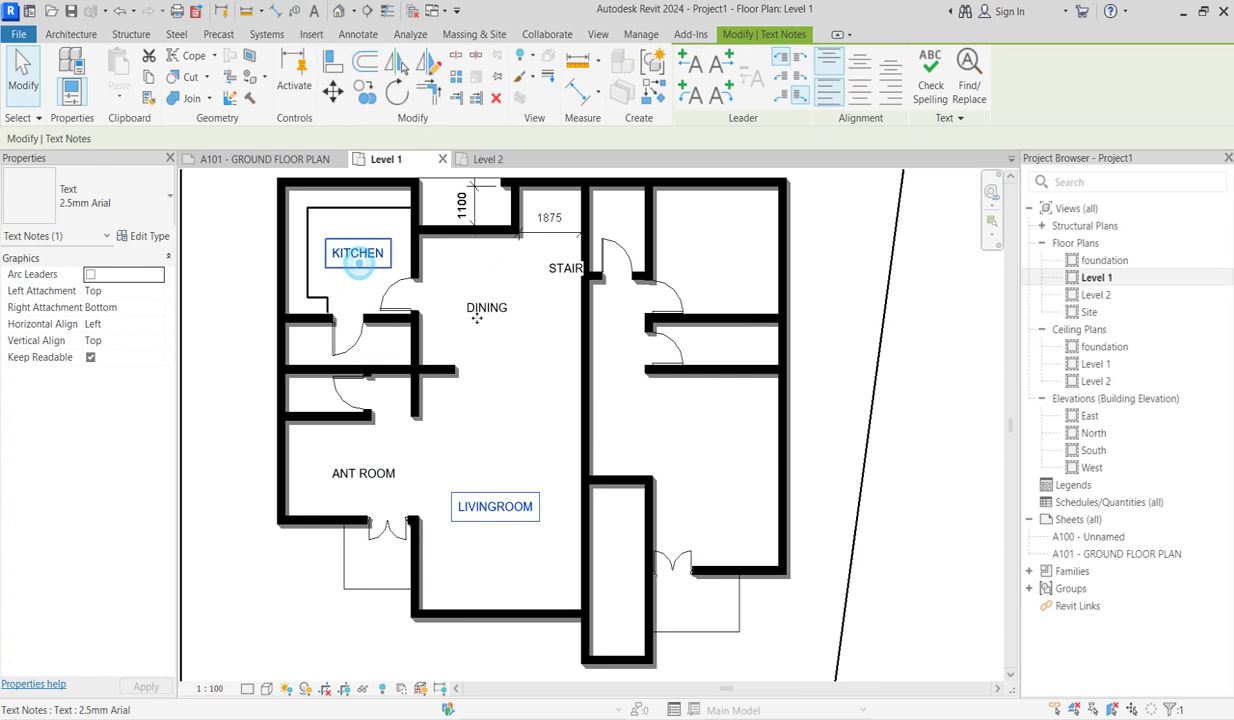
{"action": "left_click", "coordinate": [360, 268], "text": "ctrl"}
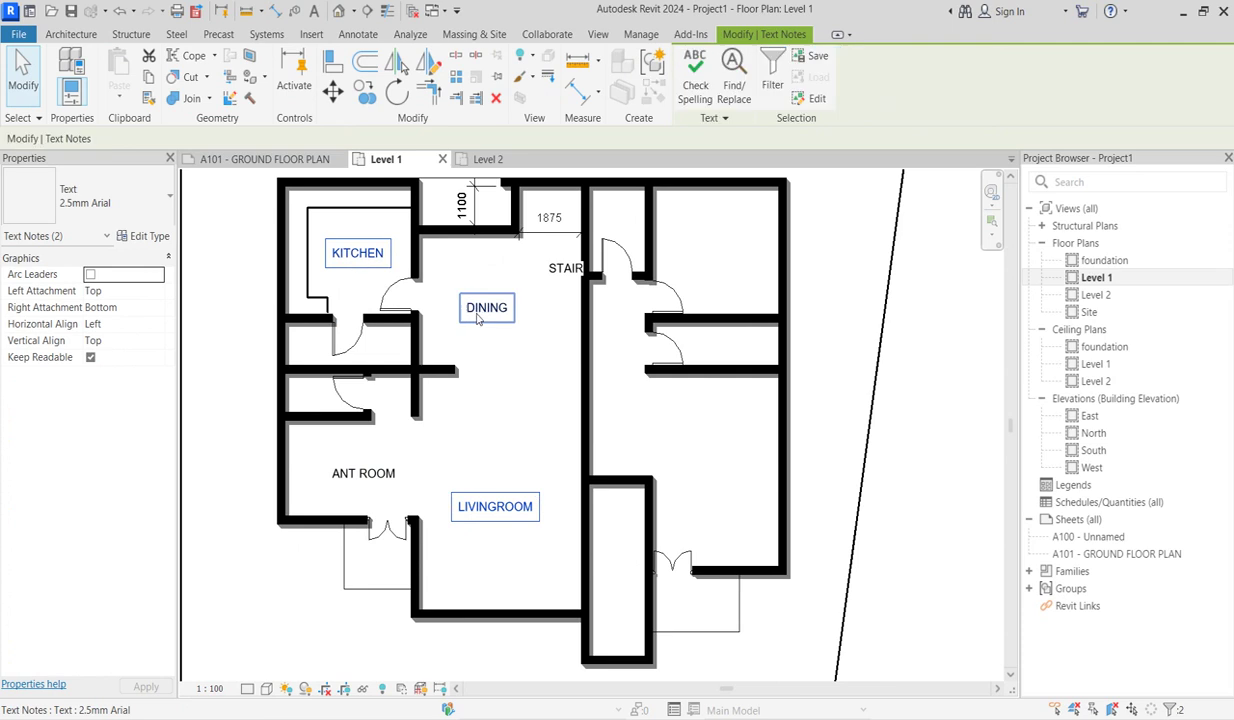
{"action": "left_click", "coordinate": [395, 474], "text": "ctrl"}
{"action": "left_click", "coordinate": [366, 94]}
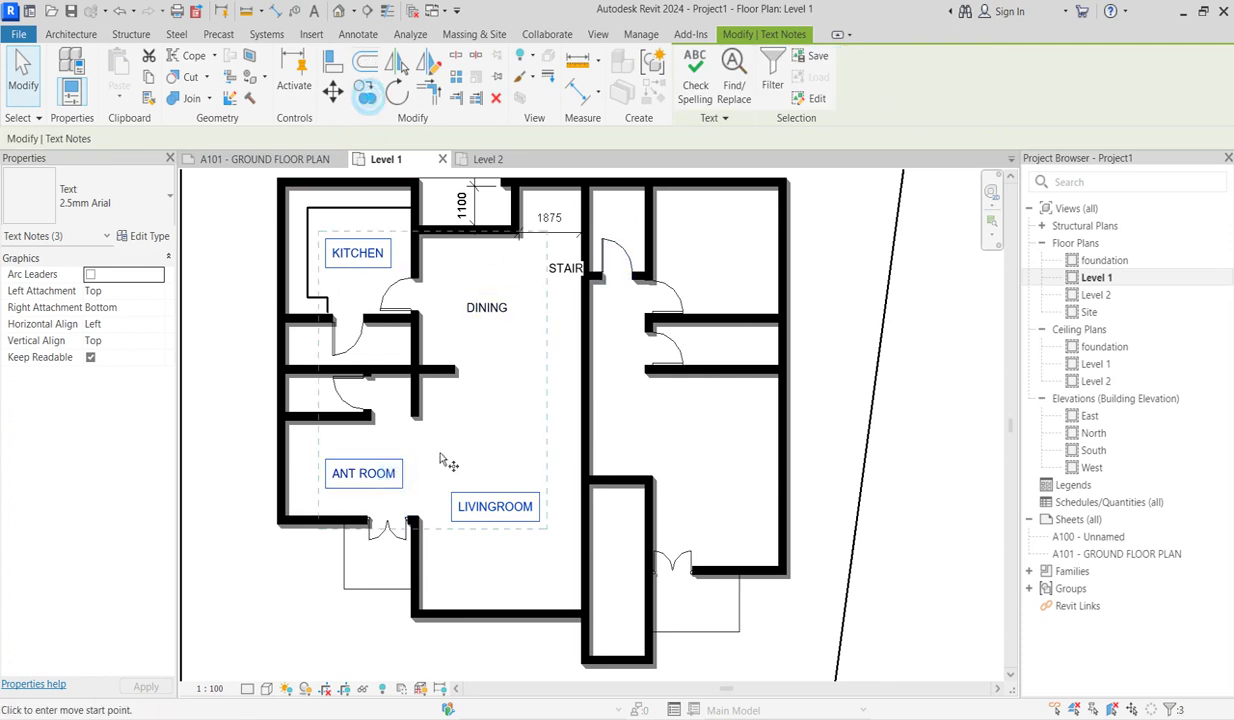
{"action": "left_click", "coordinate": [418, 414]}
{"action": "left_click", "coordinate": [703, 416]}
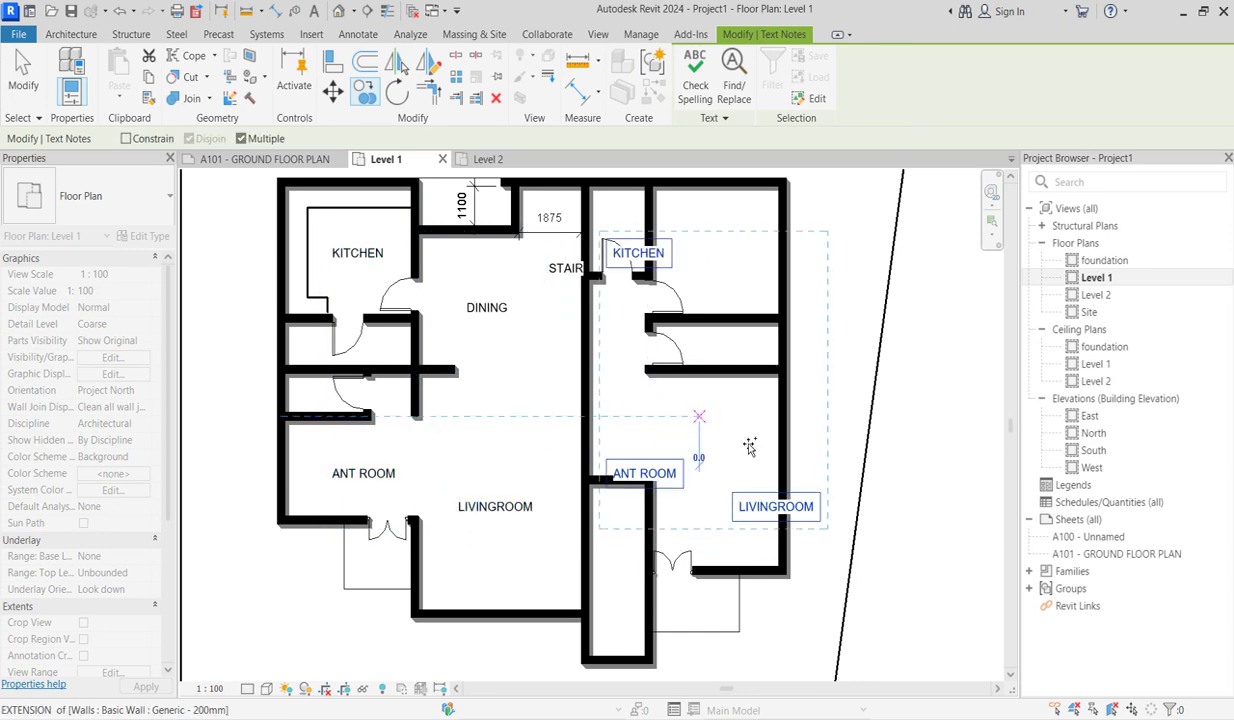
{"action": "key", "text": "Escape"}
{"action": "key", "text": "Escape"}
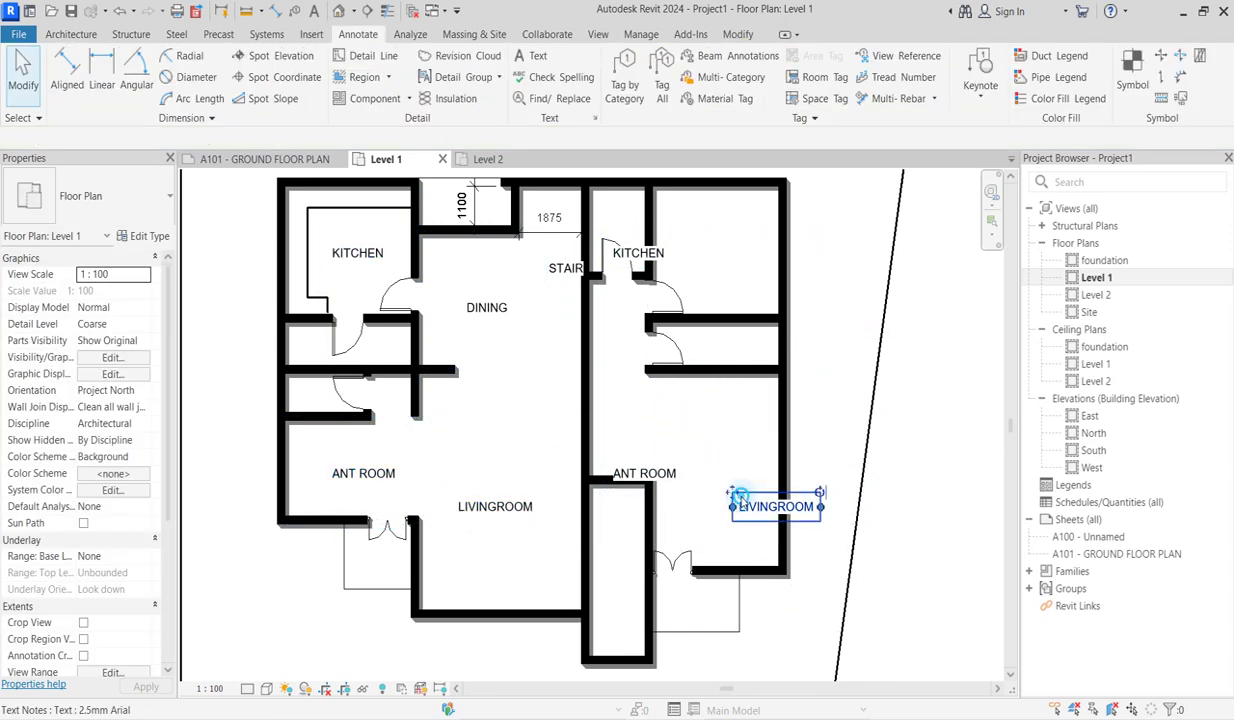
Step: Move the copied LIVINGROOM label to the lower-right room and ANT ROOM to the upper-right, renamed ROOM
{"action": "left_click", "coordinate": [729, 497]}
{"action": "left_click_drag", "start_coordinate": [731, 492], "coordinate": [672, 491]}
{"action": "left_click", "coordinate": [648, 474]}
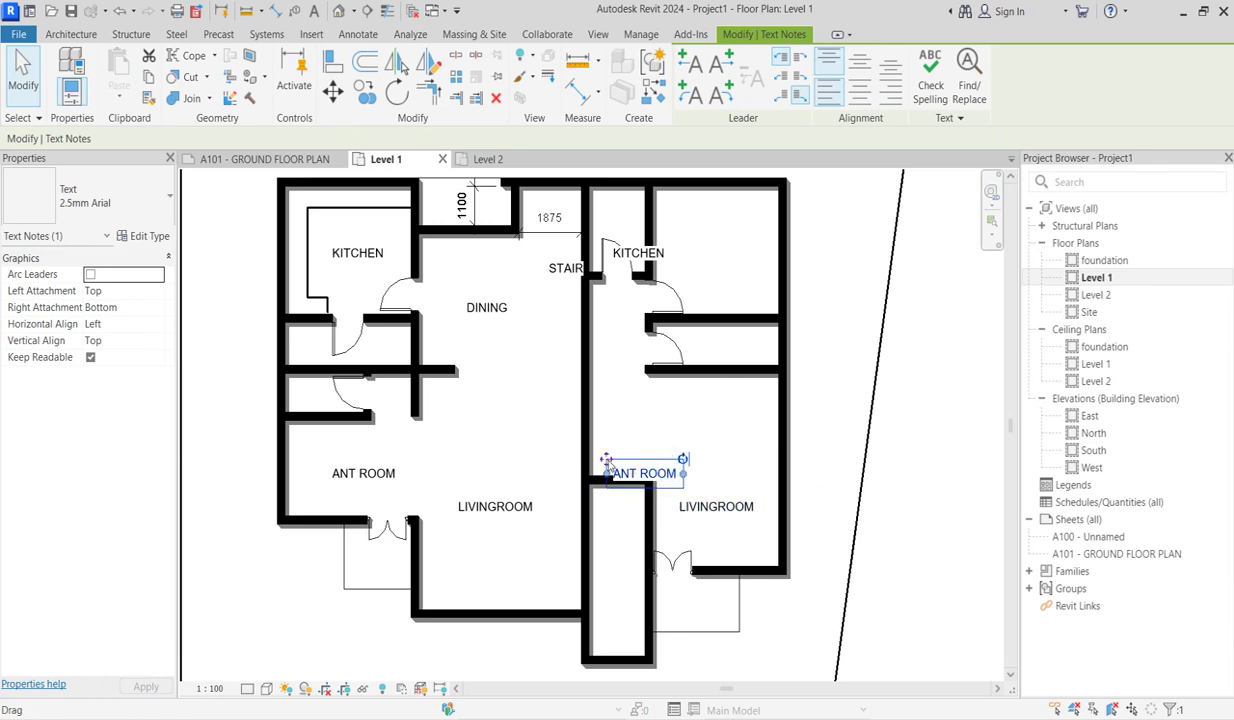
{"action": "left_click_drag", "start_coordinate": [605, 458], "coordinate": [692, 225]}
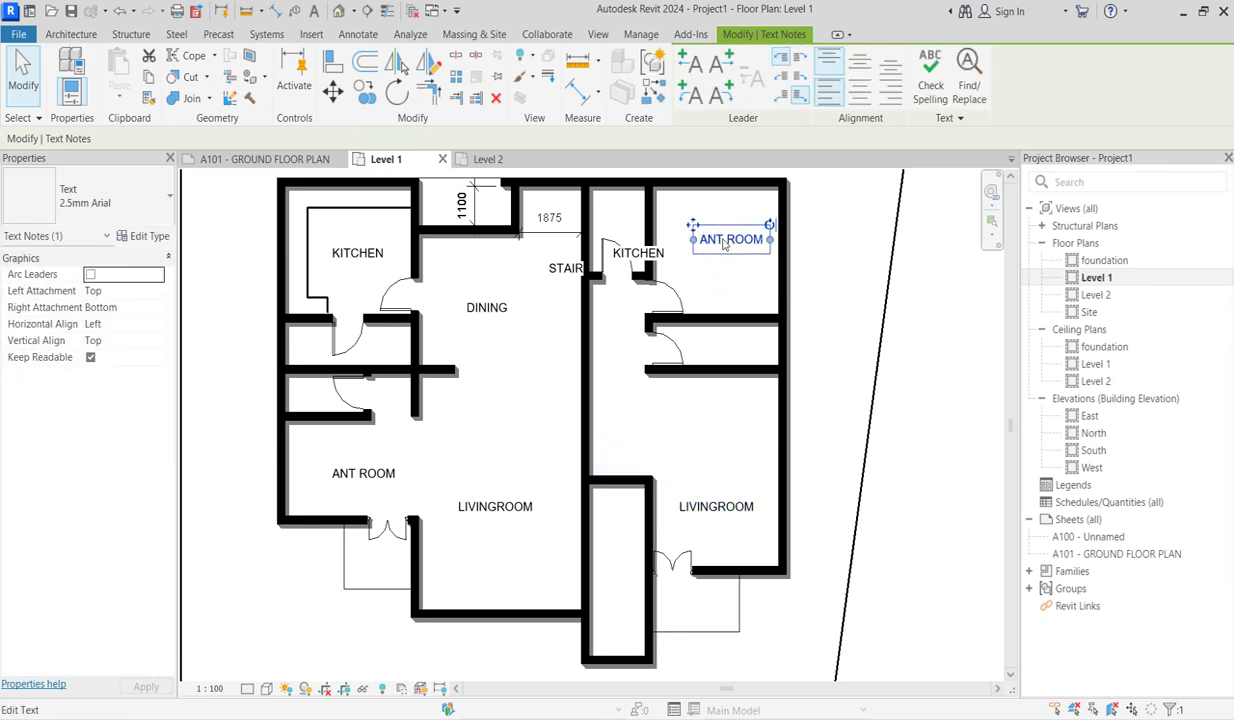
{"action": "double_click", "coordinate": [725, 244]}
{"action": "key", "text": "Delete"}
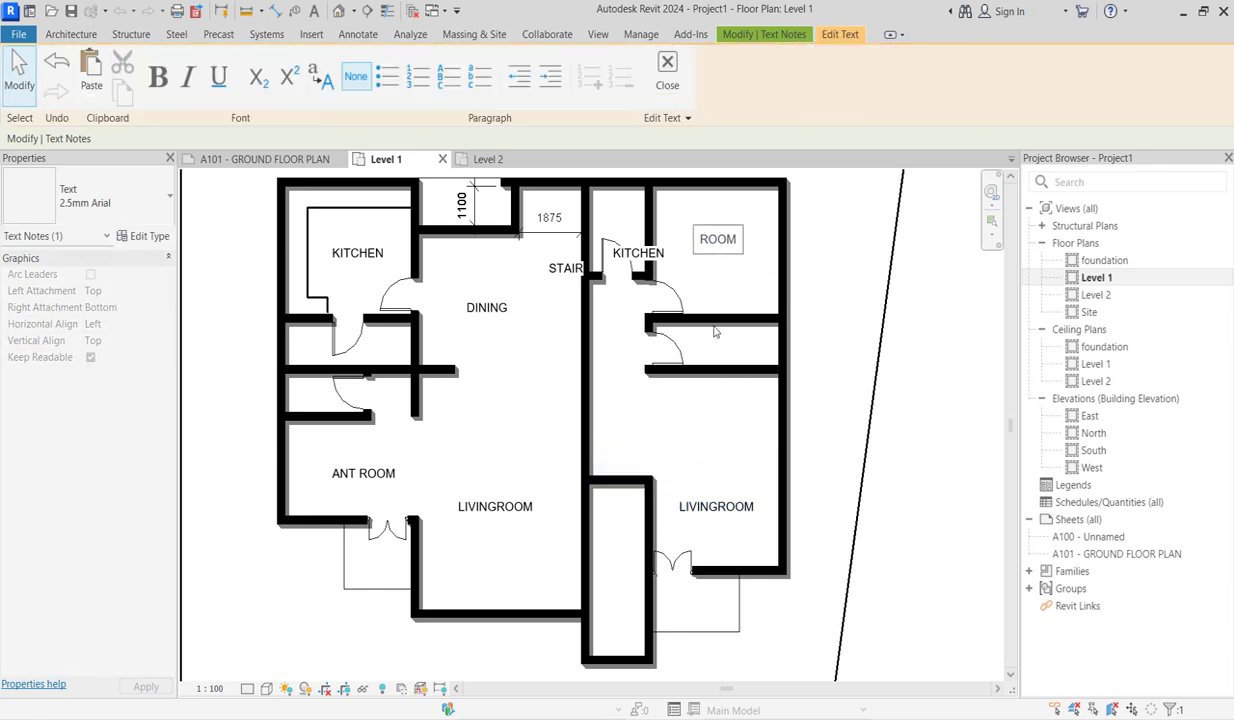
{"action": "left_click", "coordinate": [754, 354]}
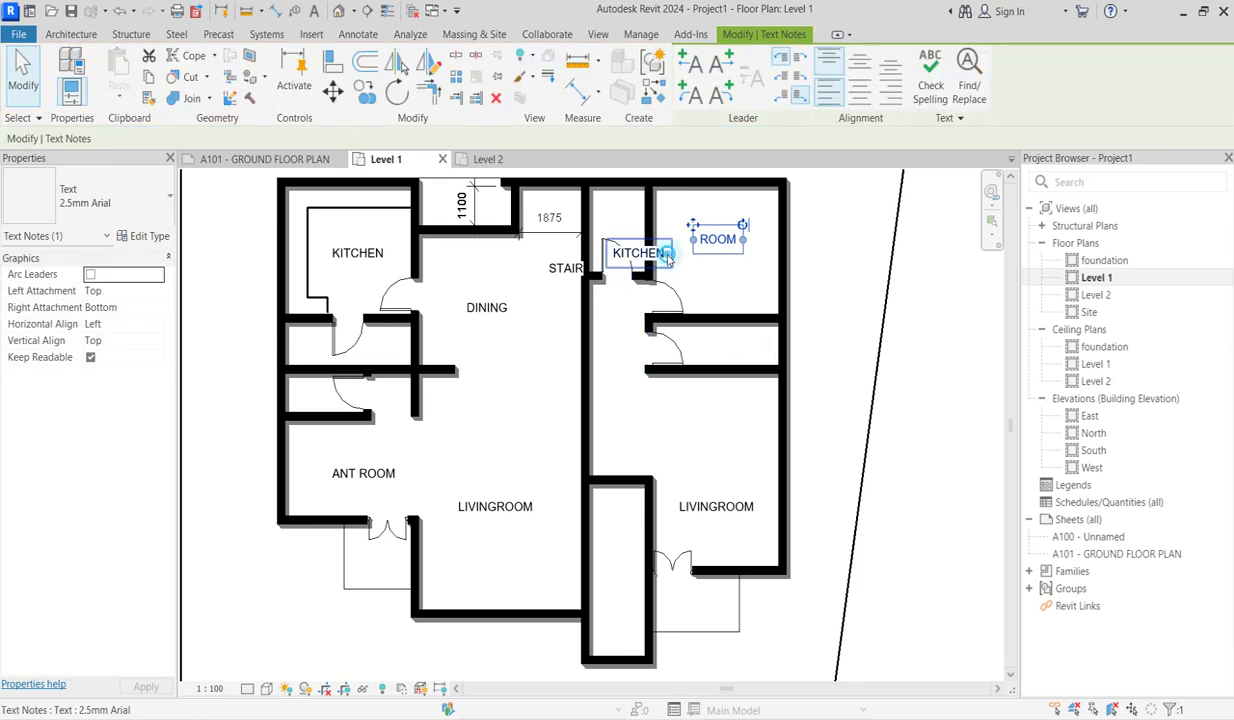
Step: Move the copied KITCHEN label into the small right-hand room
{"action": "left_click", "coordinate": [630, 245]}
{"action": "mouse_move", "coordinate": [605, 240]}
{"action": "left_mouse_down"}
{"action": "mouse_move", "coordinate": [708, 373]}
{"action": "mouse_move", "coordinate": [786, 340]}
{"action": "mouse_move", "coordinate": [695, 334]}
{"action": "left_mouse_up"}
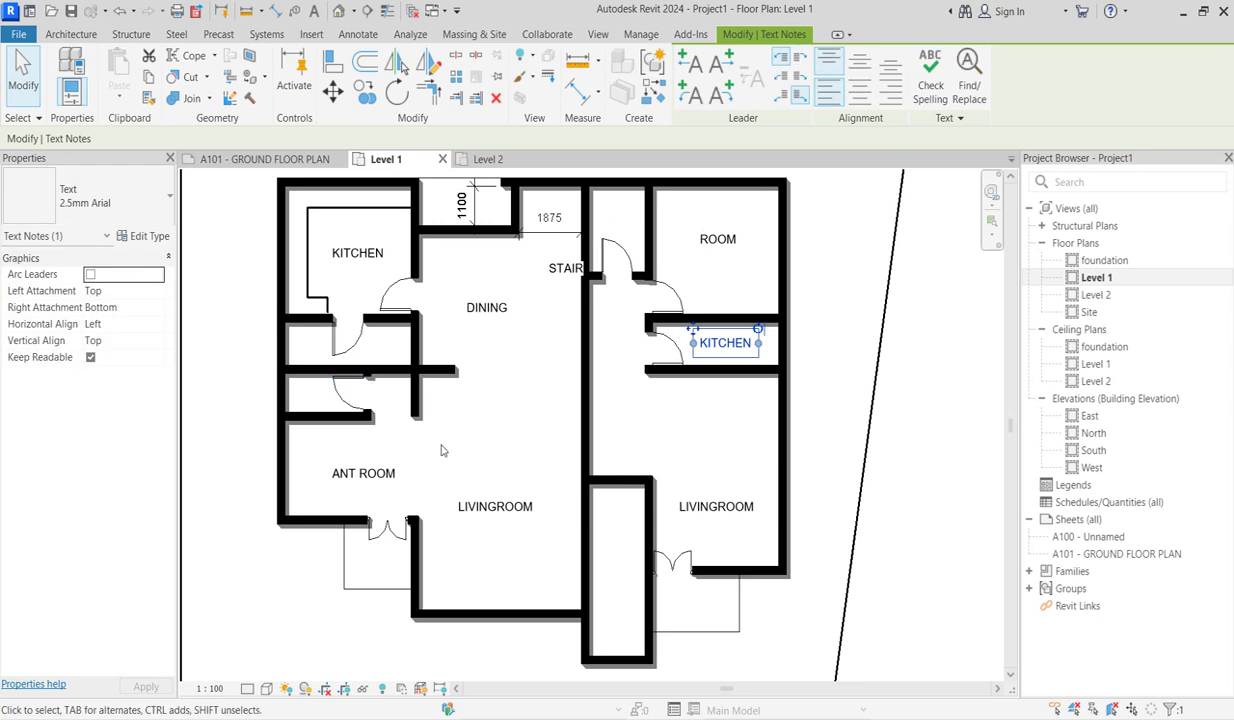
{"action": "left_click", "coordinate": [455, 428]}
{"action": "scroll", "coordinate": [491, 426], "scroll_direction": "down", "scroll_amount": 2}
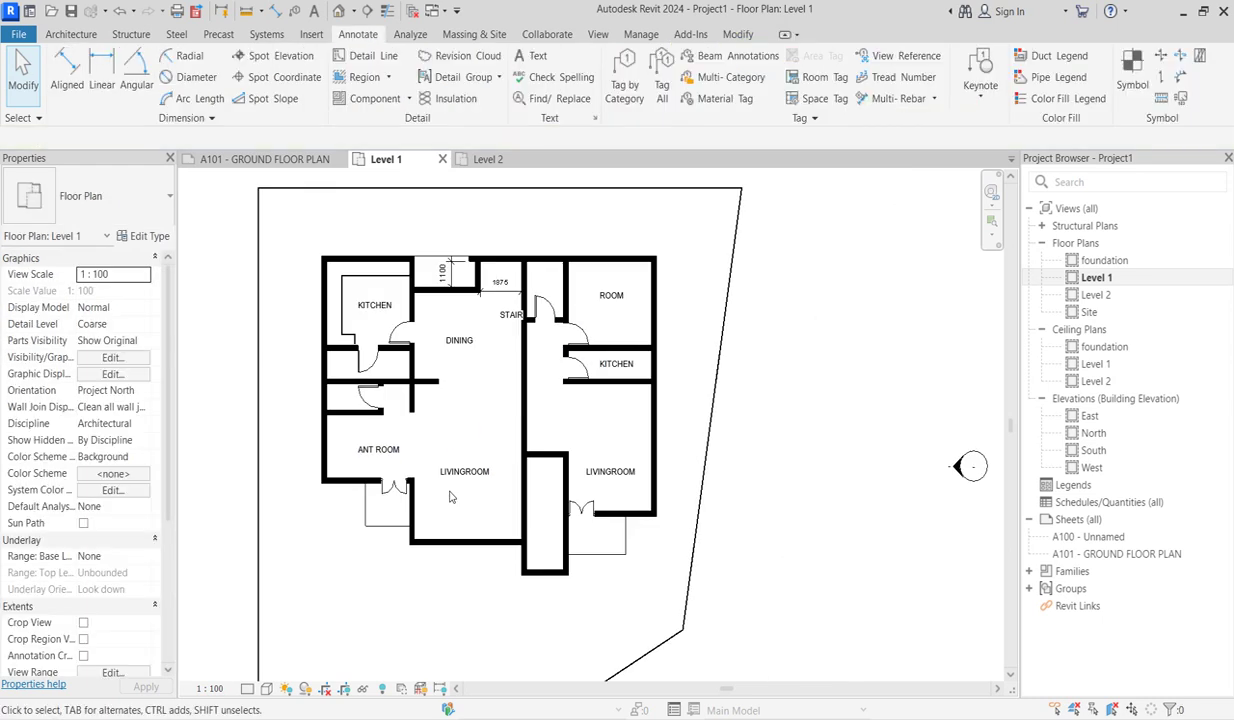
{"action": "scroll", "coordinate": [487, 342], "scroll_direction": "up", "scroll_amount": 2}
{"action": "scroll", "coordinate": [433, 418], "scroll_direction": "down", "scroll_amount": 2}
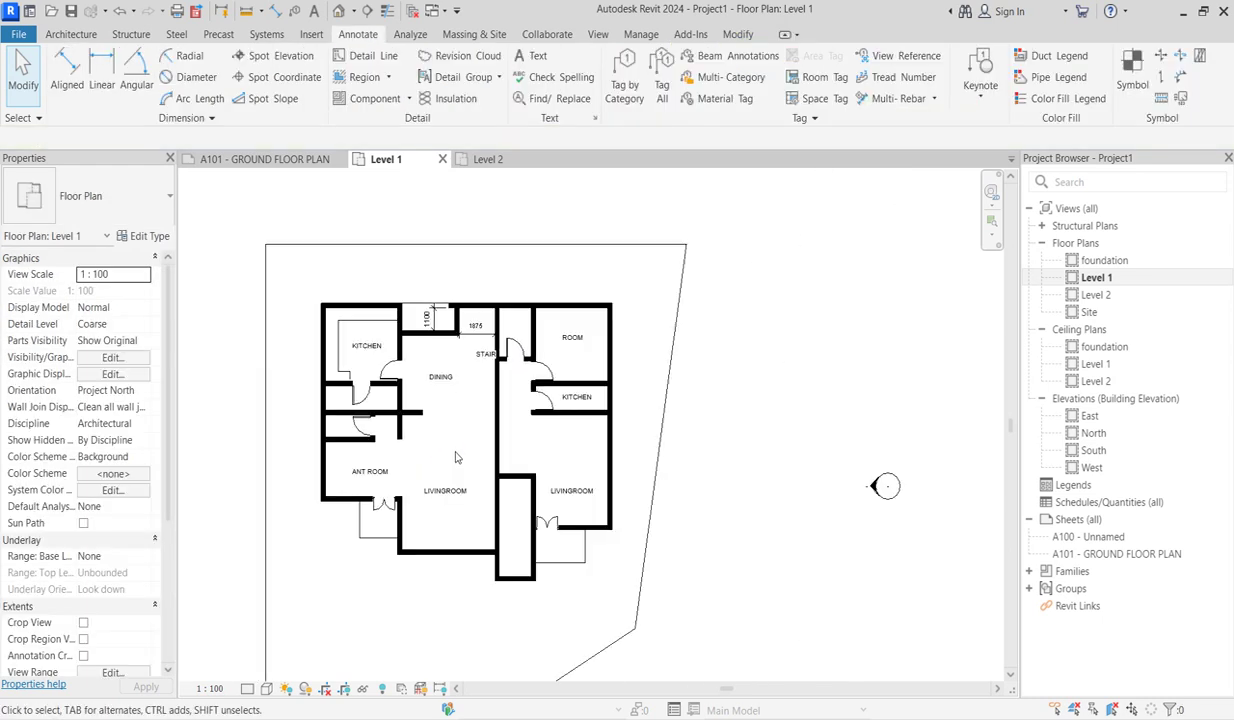
{"action": "scroll", "coordinate": [644, 365], "scroll_direction": "down", "scroll_amount": 1}
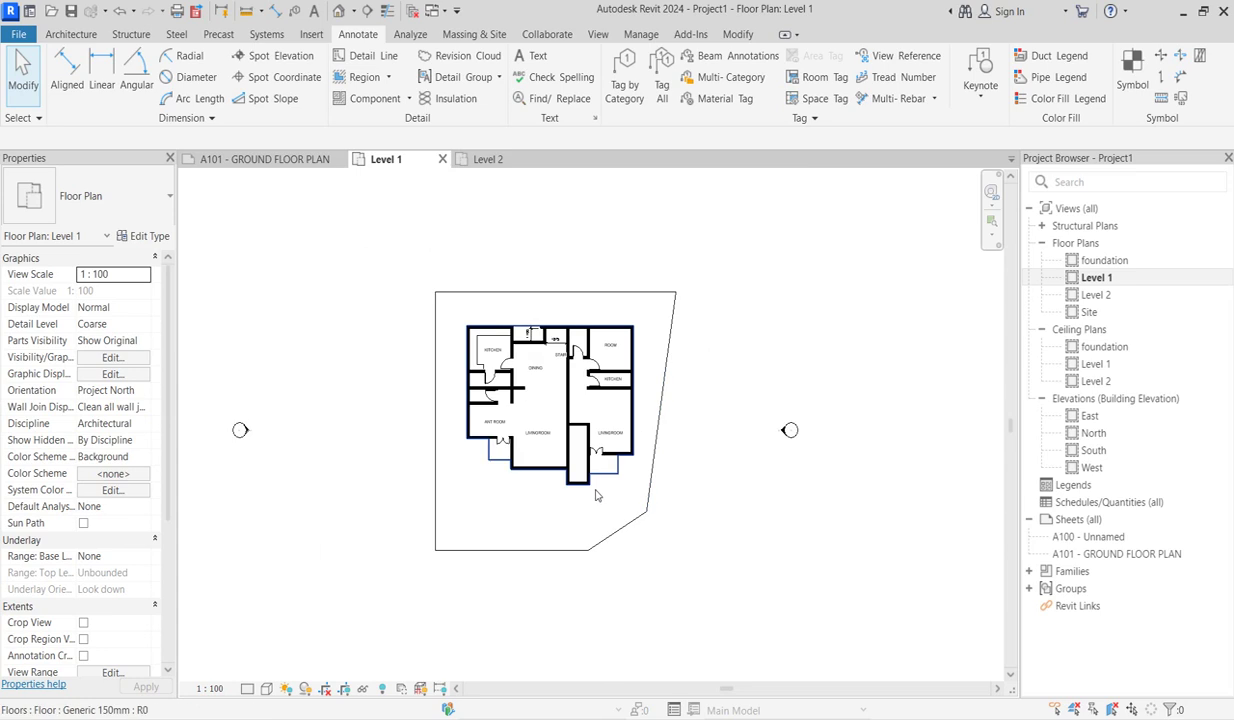
{"action": "scroll", "coordinate": [540, 360], "scroll_direction": "up", "scroll_amount": 2}
{"action": "scroll", "coordinate": [537, 357], "scroll_direction": "up", "scroll_amount": 1}
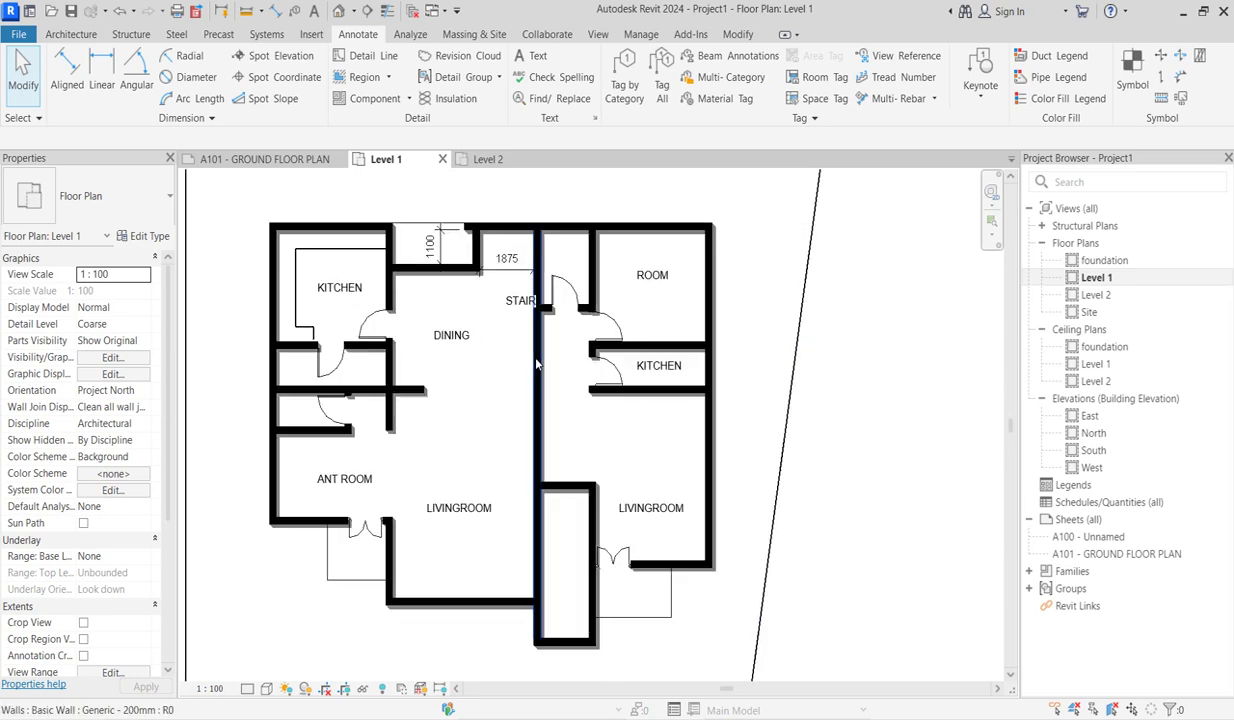
{"action": "scroll", "coordinate": [537, 357], "scroll_direction": "down", "scroll_amount": 1}
{"action": "scroll", "coordinate": [640, 410], "scroll_direction": "up", "scroll_amount": 1}
{"action": "scroll", "coordinate": [640, 410], "scroll_direction": "down", "scroll_amount": 2}
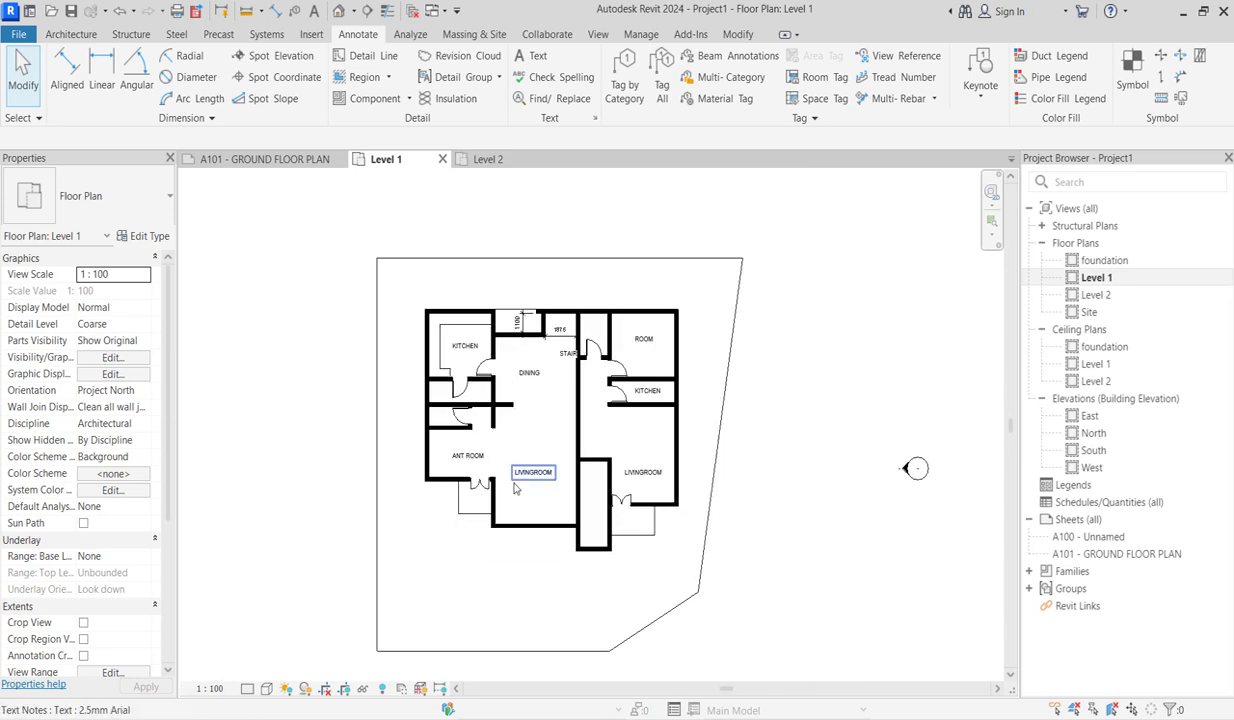